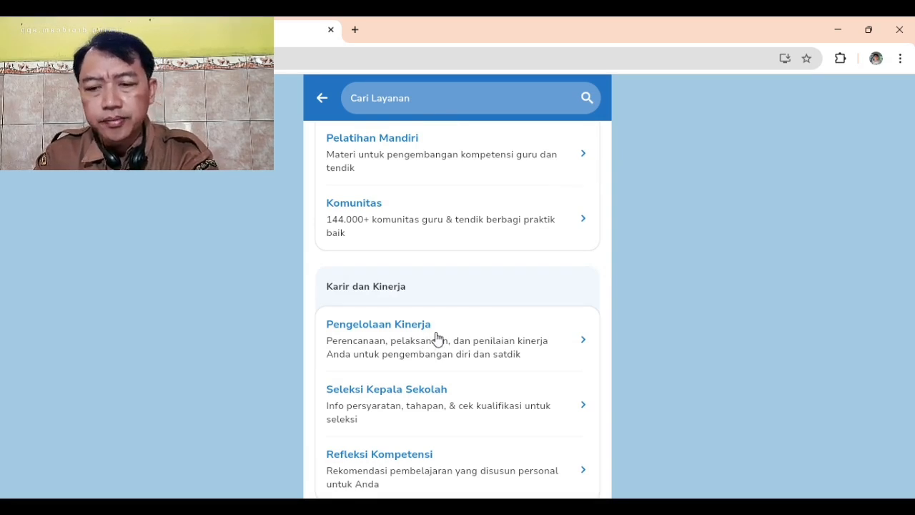
Step: Open the Pengelolaan Kinerja service and go to the Kepala Sekolah page for the Sebagai Pegawai role
click(438, 337)
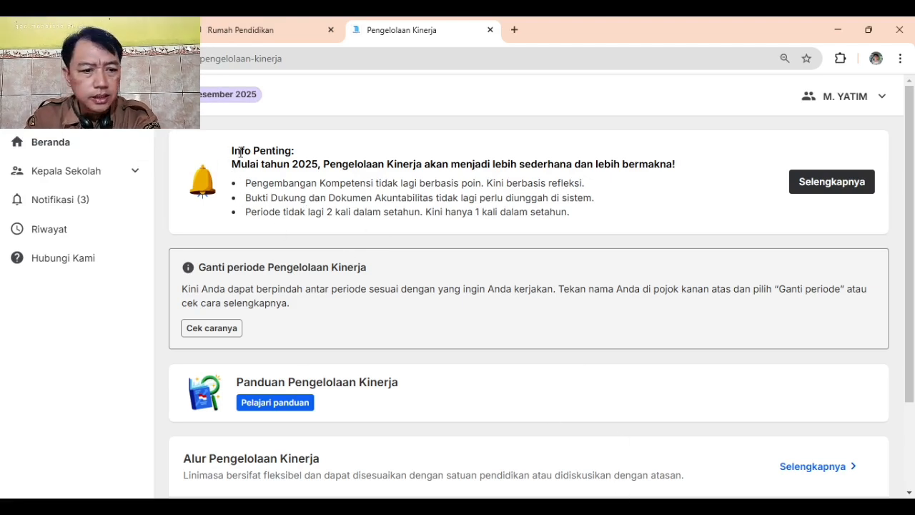
click(94, 175)
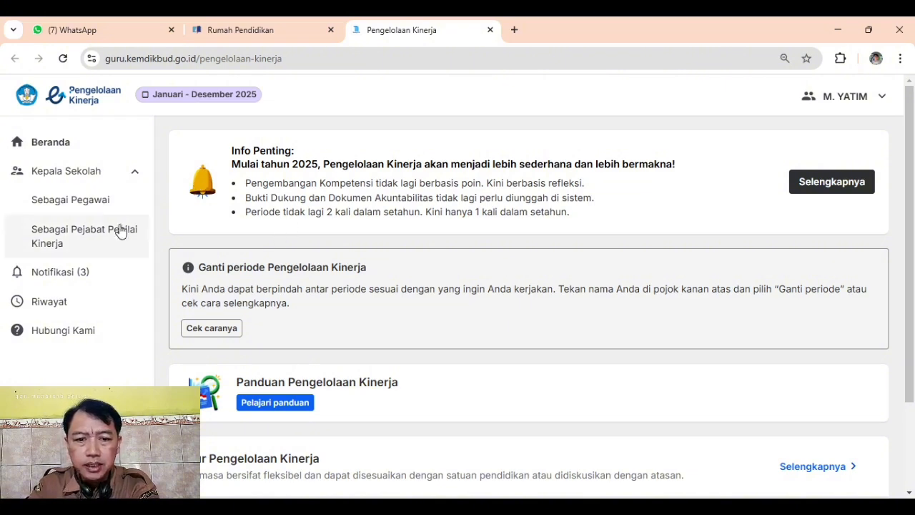
click(78, 207)
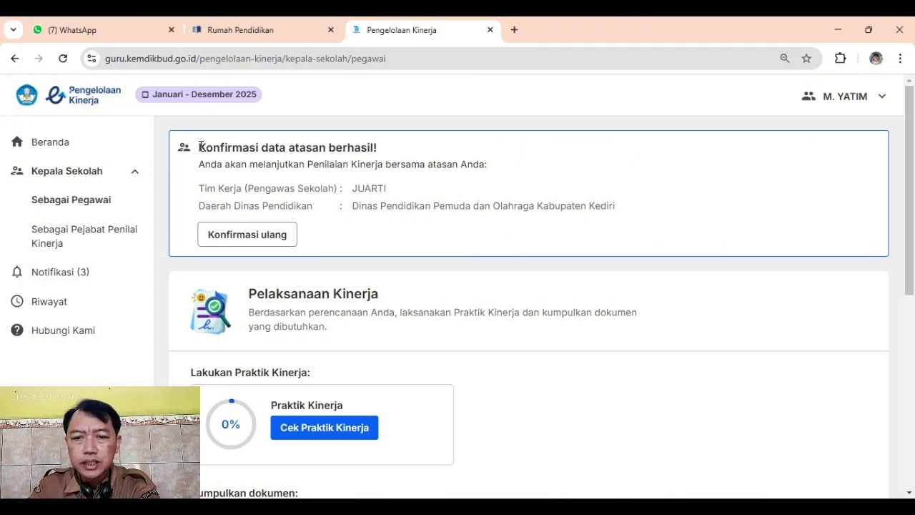
Step: Review the supervisor confirmation details, including the school supervisor and the regional education office
drag(200, 147, 381, 148)
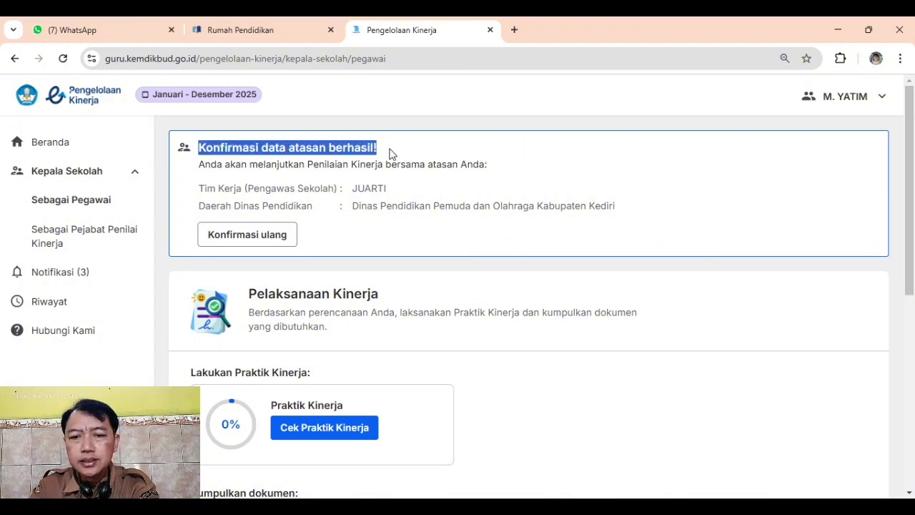
drag(393, 154, 501, 173)
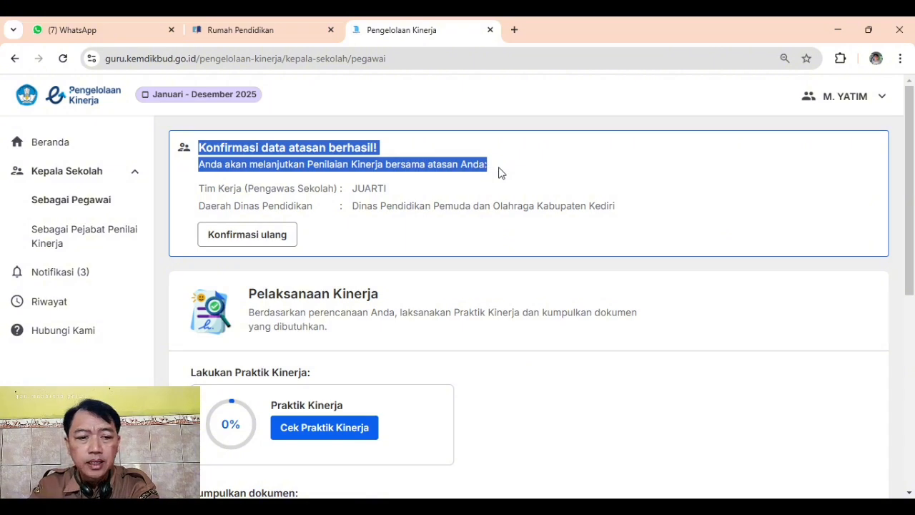
click(404, 205)
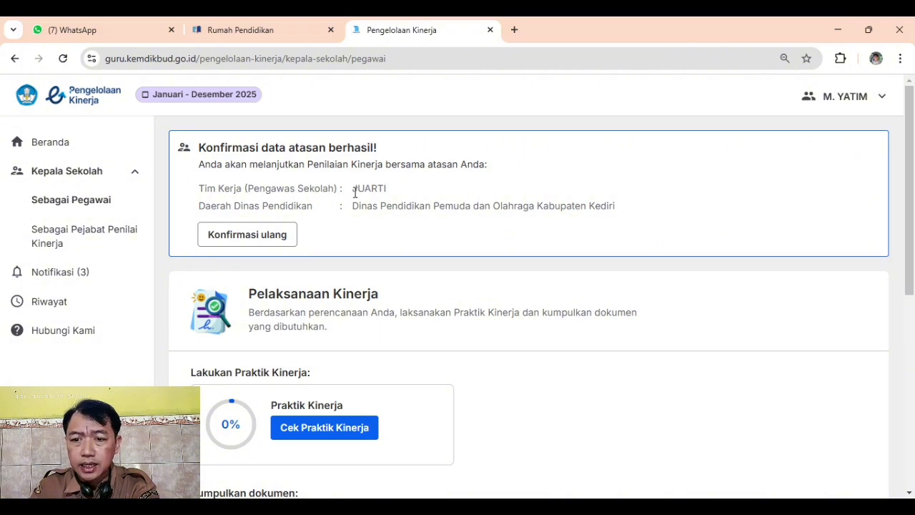
drag(352, 189, 397, 195)
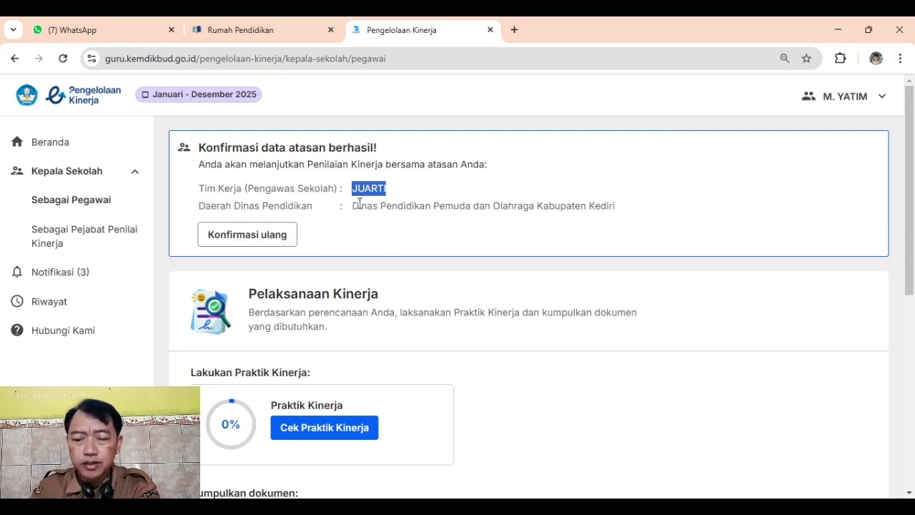
drag(354, 206, 618, 207)
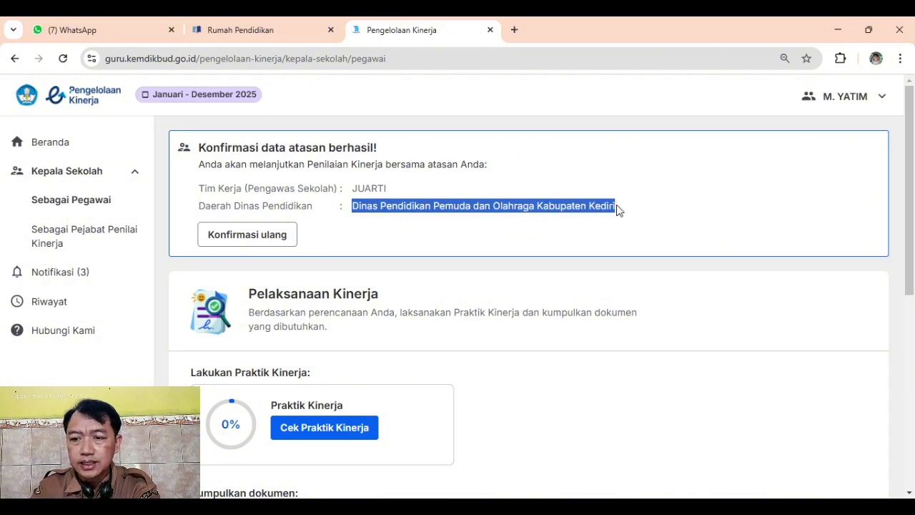
click(459, 205)
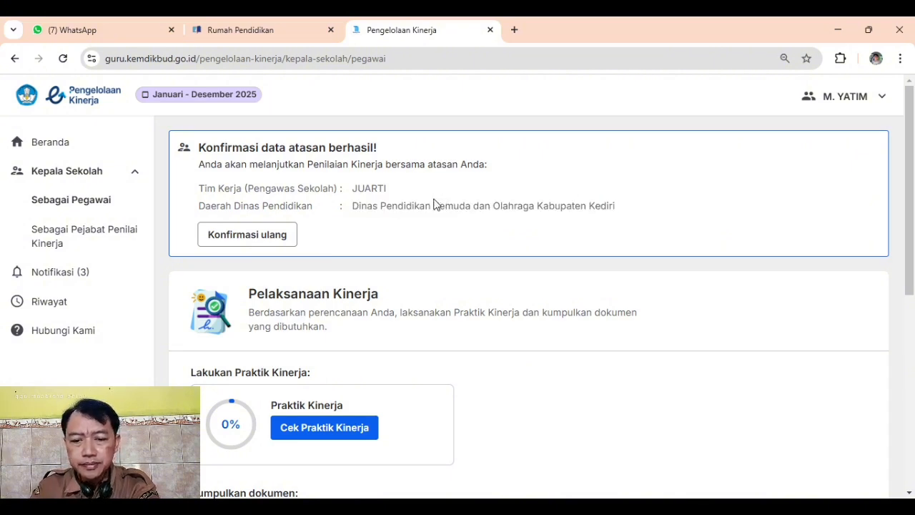
Step: Check the Praktik Kinerja progress under Pelaksanaan Kinerja and open its implementation page
scroll(436, 205, down, 1)
scroll(421, 226, down, 1)
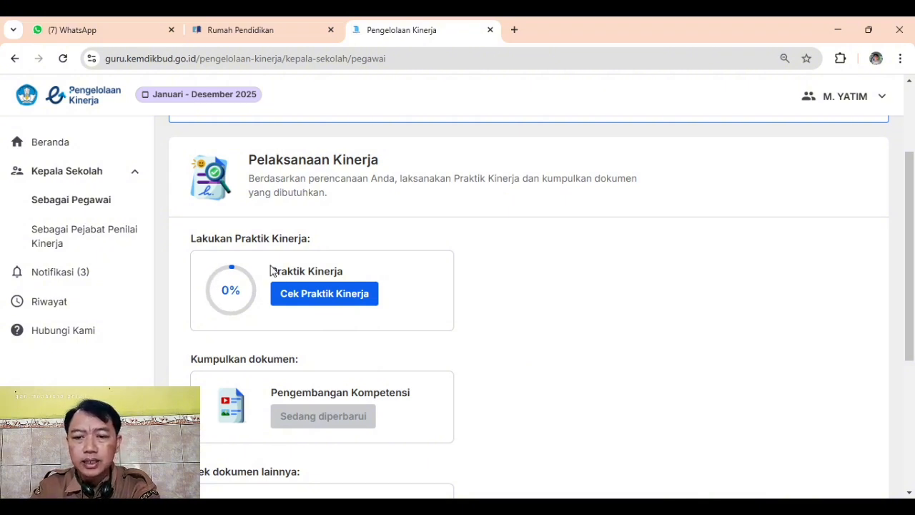
drag(271, 271, 344, 270)
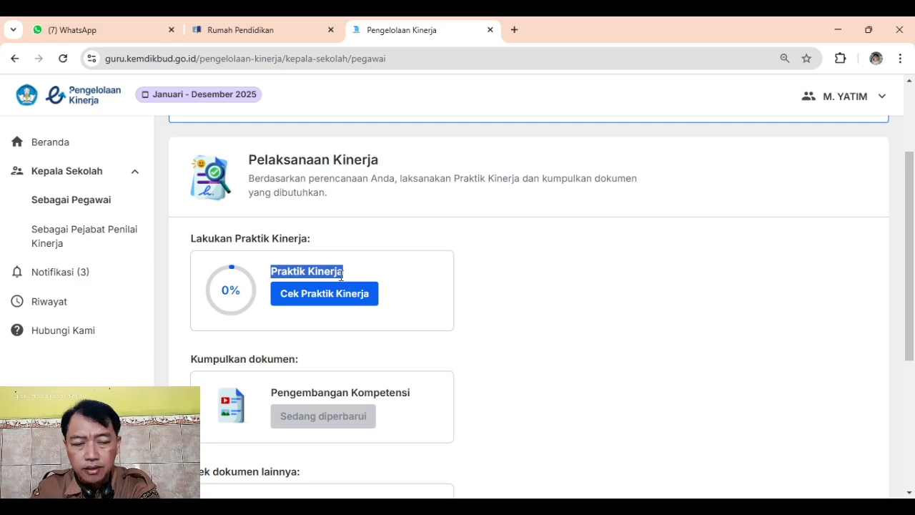
click(233, 292)
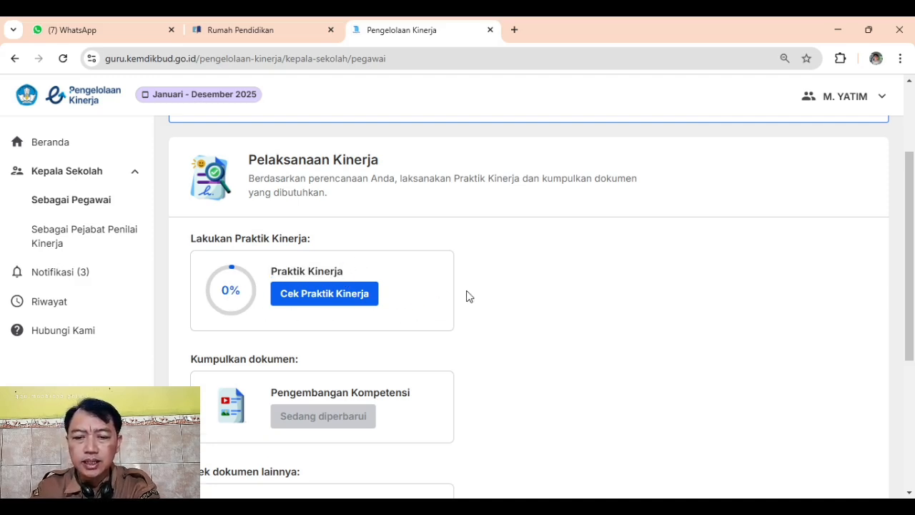
scroll(470, 296, down, 1)
scroll(470, 296, up, 1)
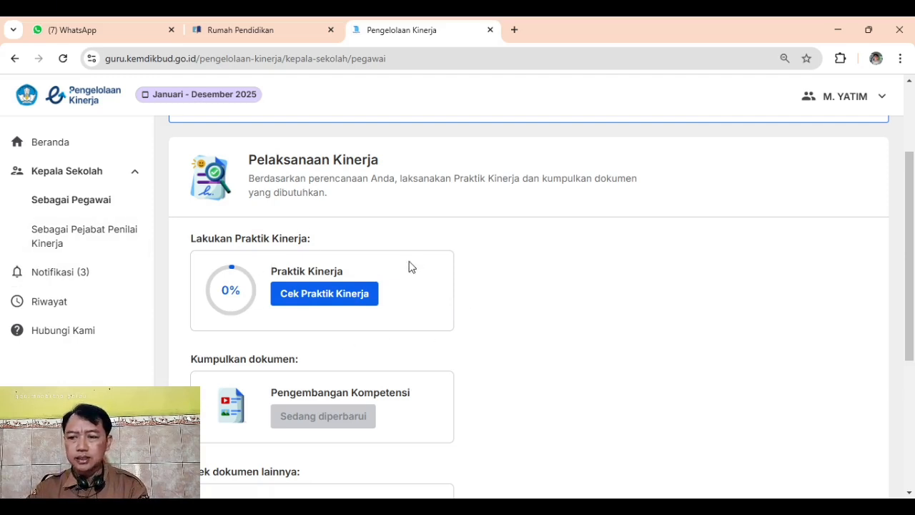
click(309, 294)
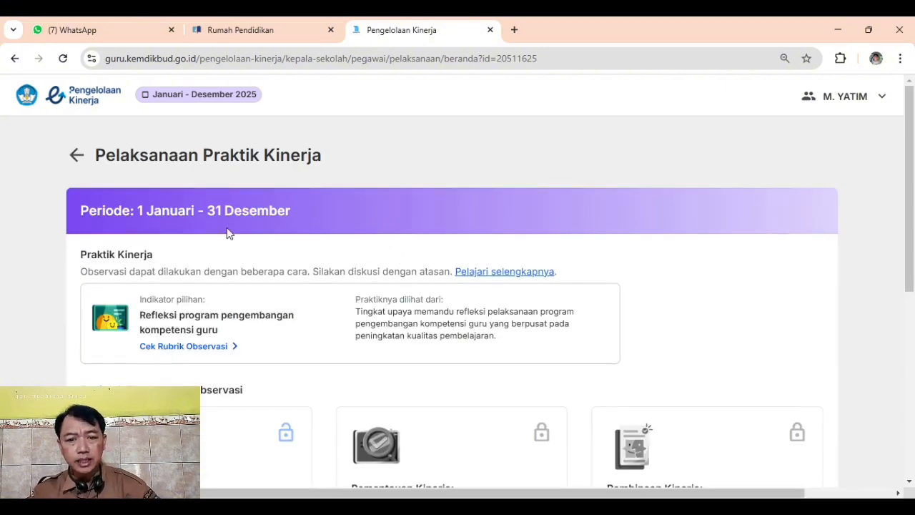
Step: Examine the performance period, the chosen indicator and the document stages of Pelaksanaan Observasi and Pelaksanaan Tindak Lanjut
drag(139, 211, 270, 208)
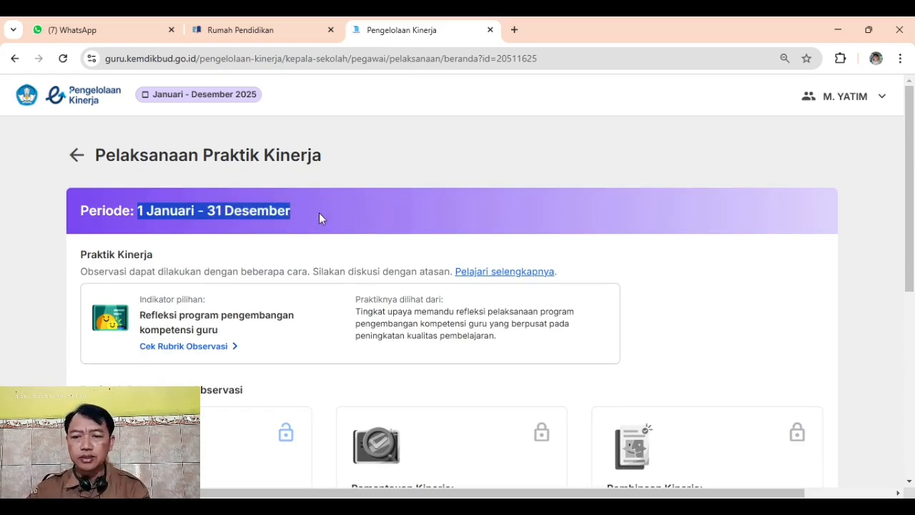
scroll(319, 215, down, 1)
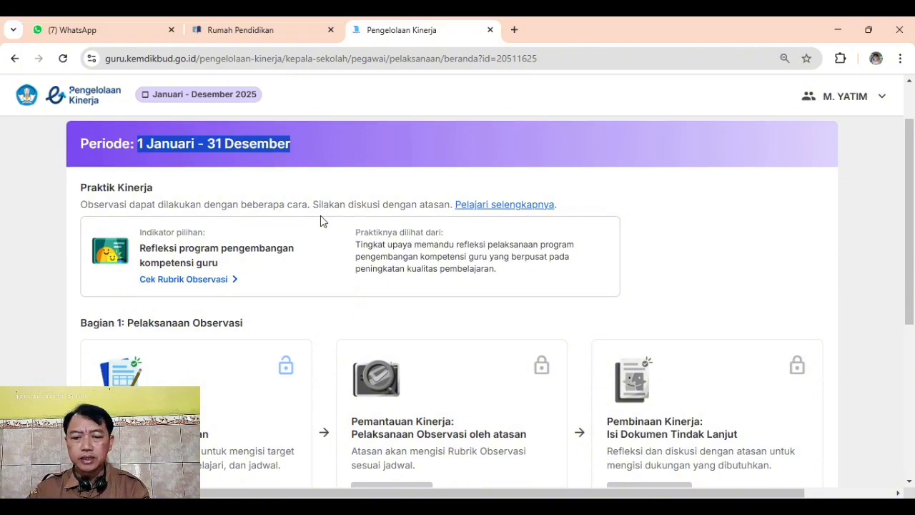
click(774, 40)
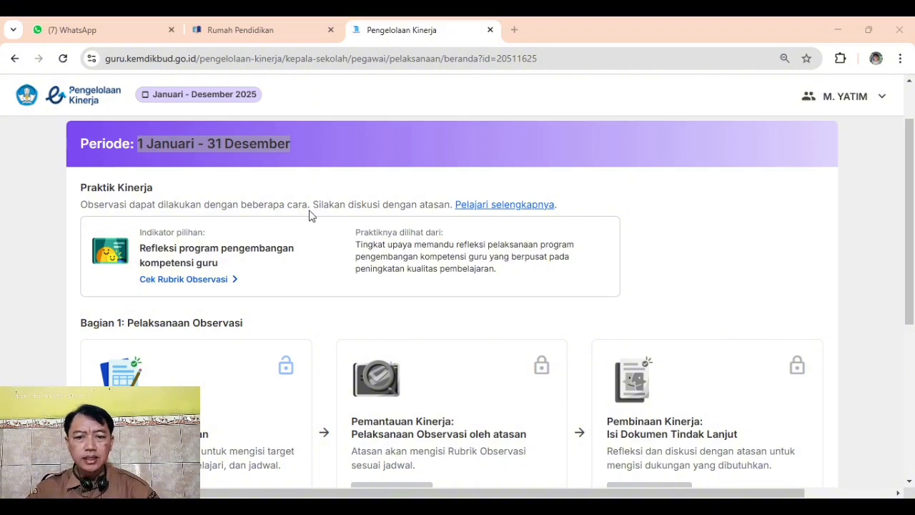
scroll(311, 216, down, 1)
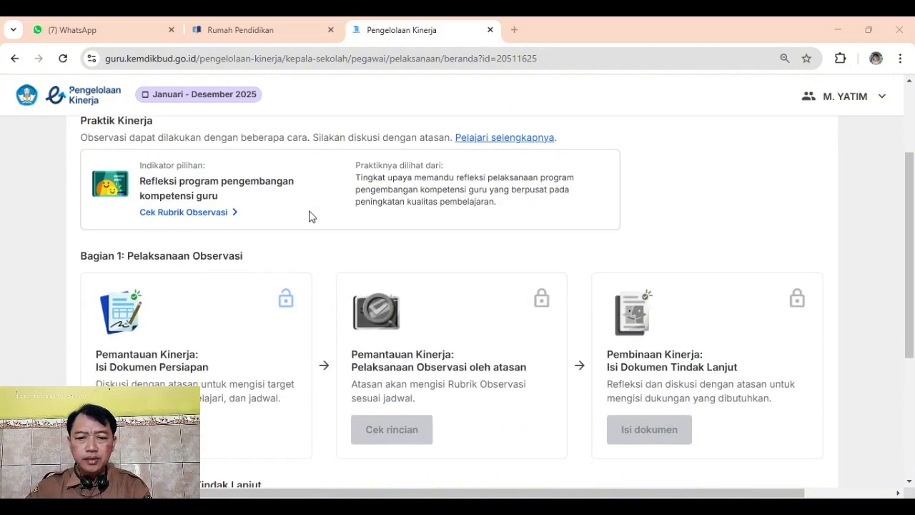
scroll(311, 216, down, 1)
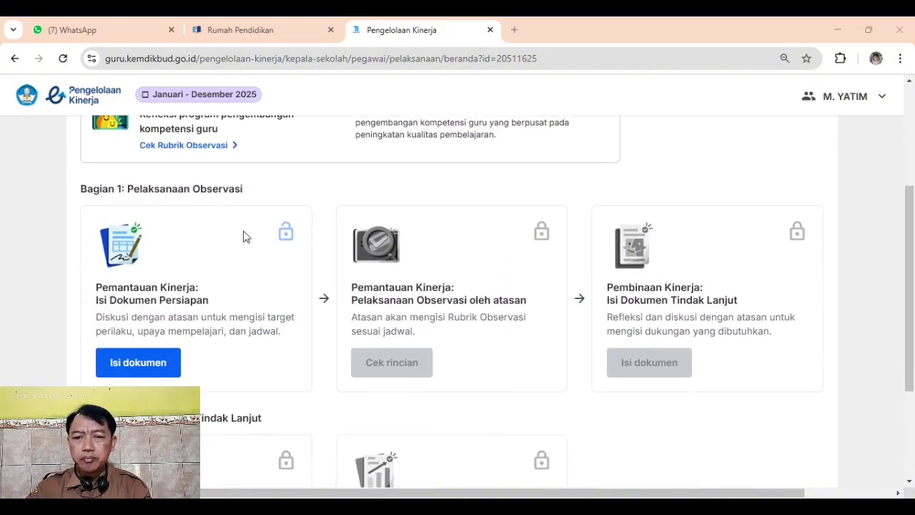
scroll(243, 261, down, 1)
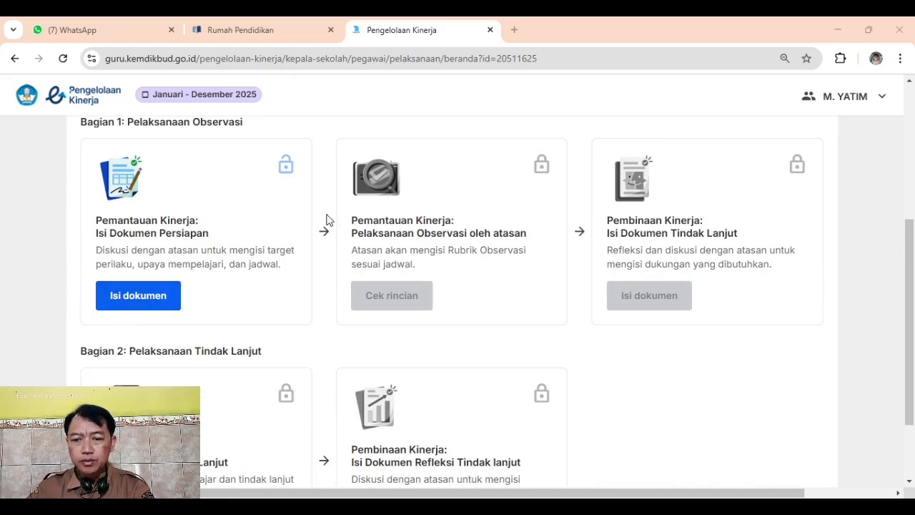
scroll(328, 226, up, 2)
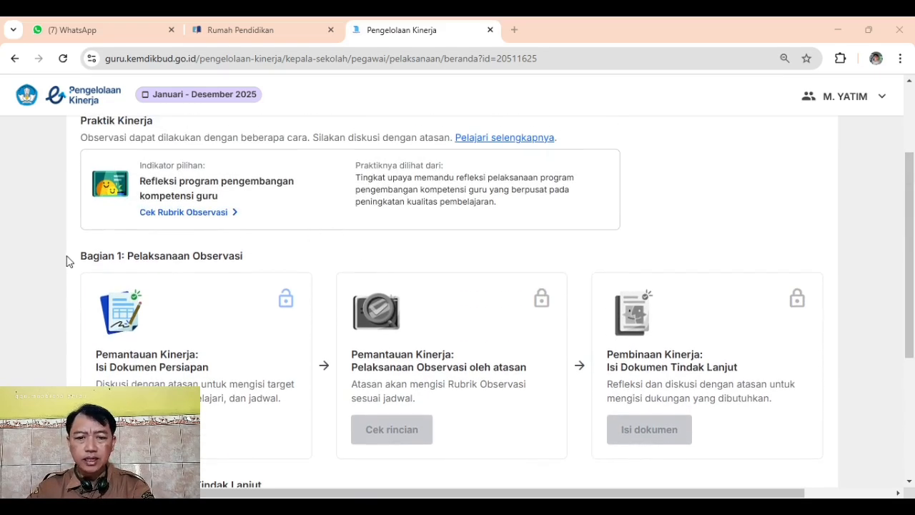
drag(81, 255, 252, 269)
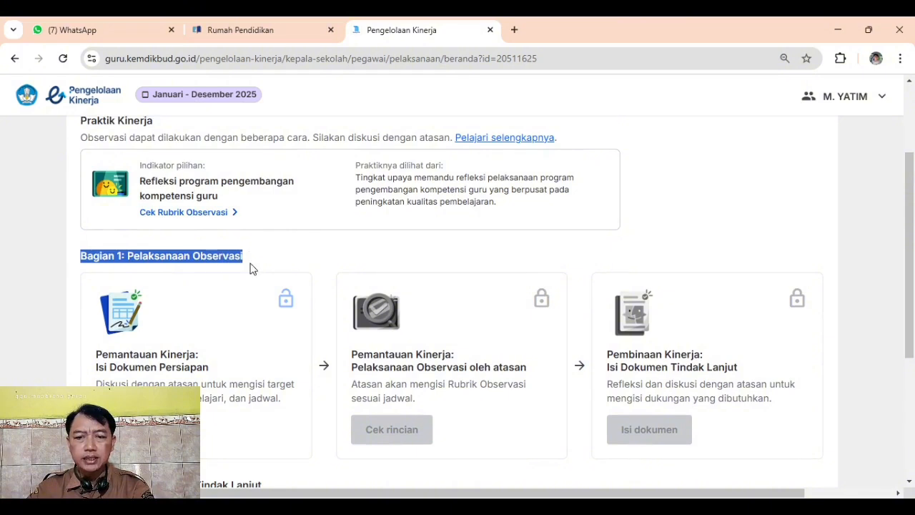
click(268, 255)
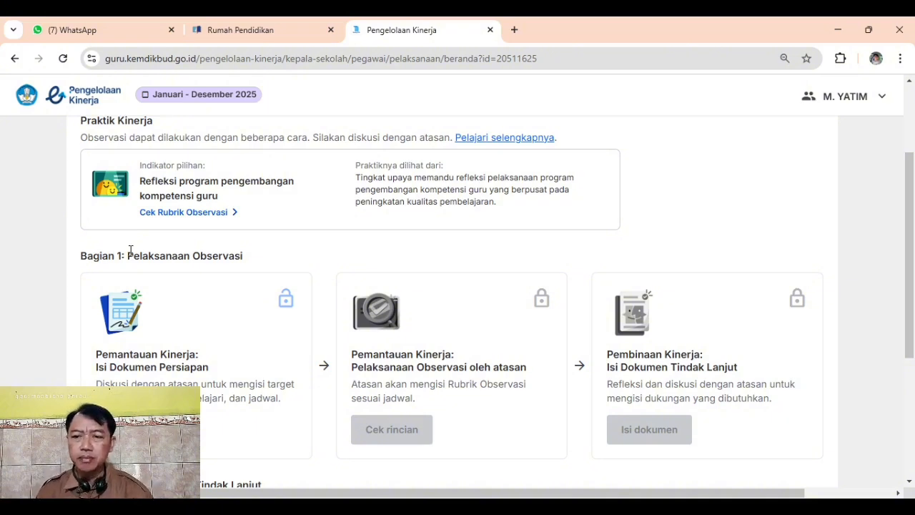
Step: Open the observation rubric for the chosen indicator and look over its introduction
click(186, 219)
drag(390, 188, 326, 122)
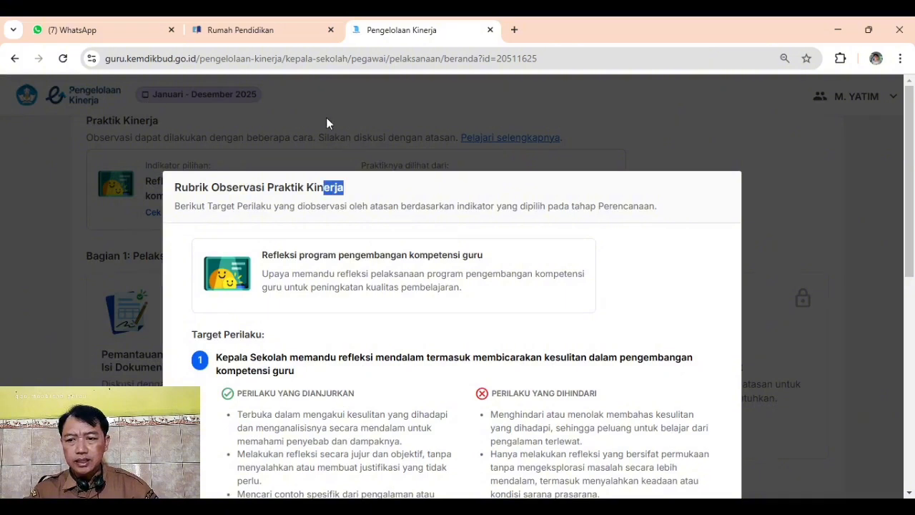
scroll(535, 270, down, 2)
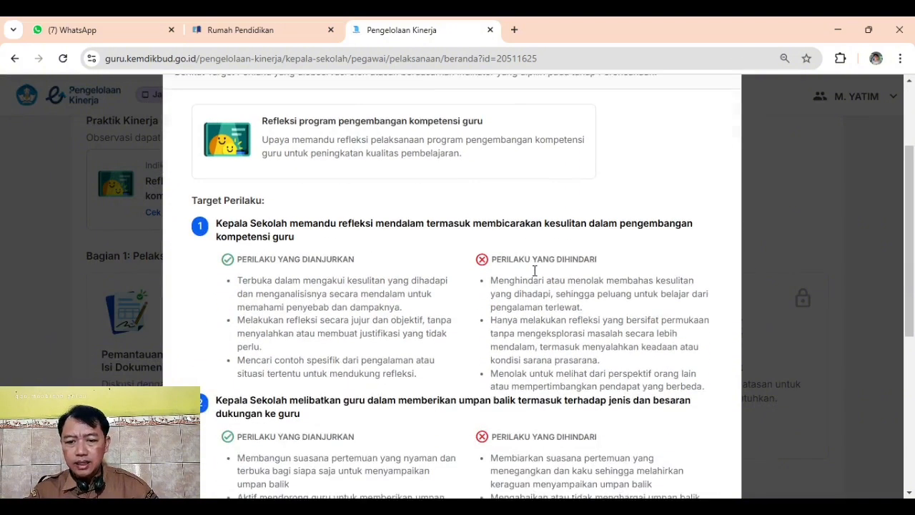
scroll(535, 271, up, 1)
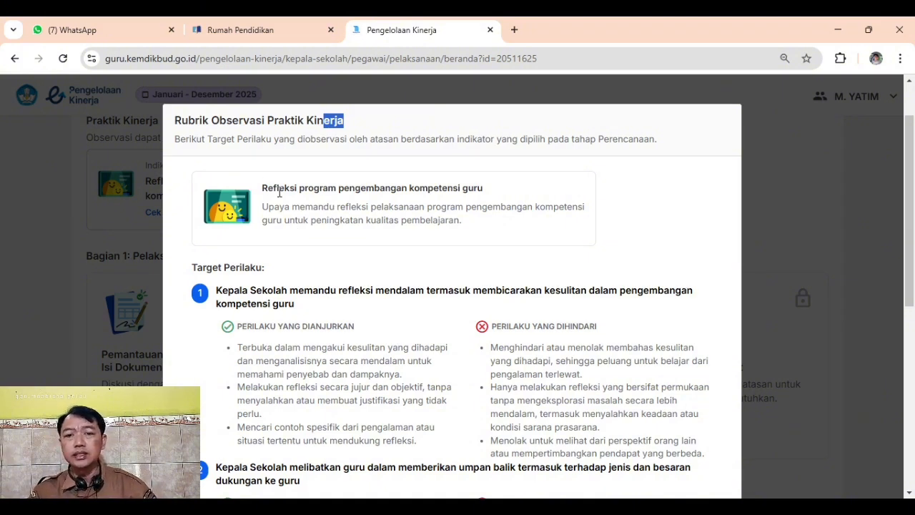
click(341, 143)
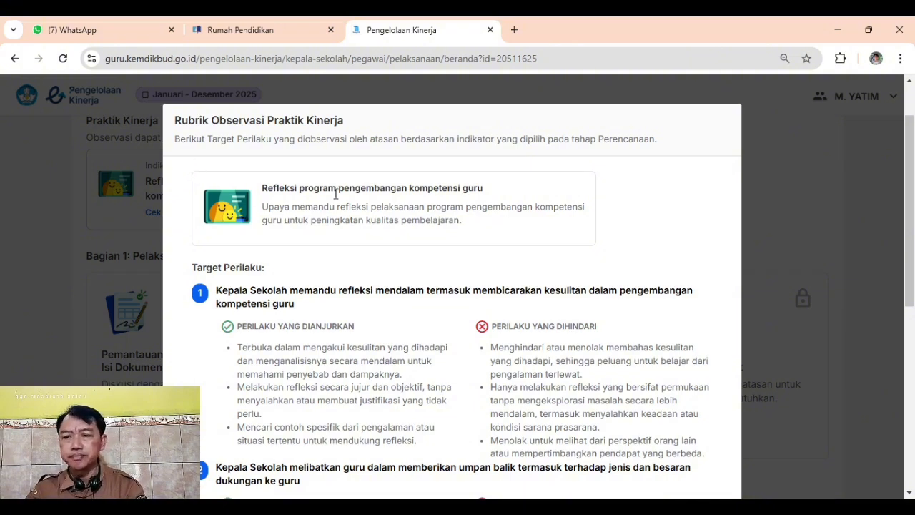
Step: Read through the rubric's target behaviours, comparing the recommended and the avoided behaviours for each one
scroll(390, 209, down, 3)
scroll(390, 212, down, 1)
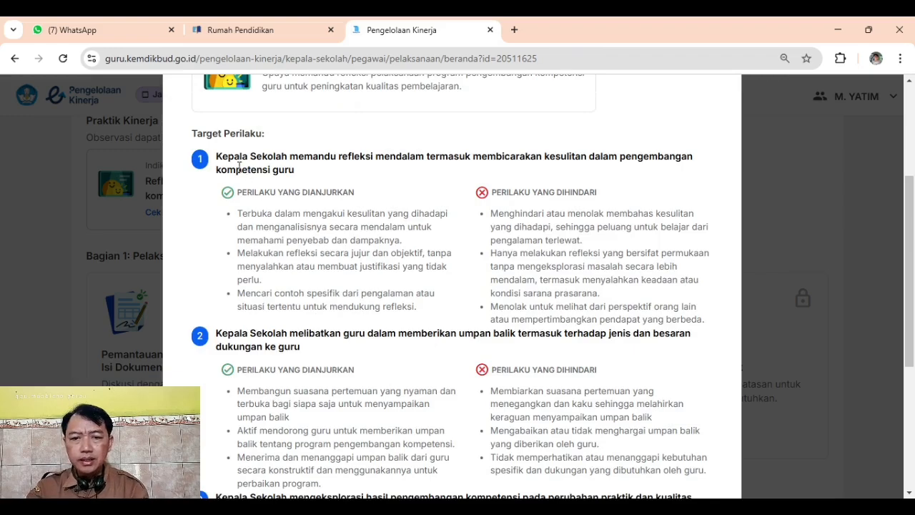
scroll(311, 213, down, 1)
scroll(311, 214, down, 6)
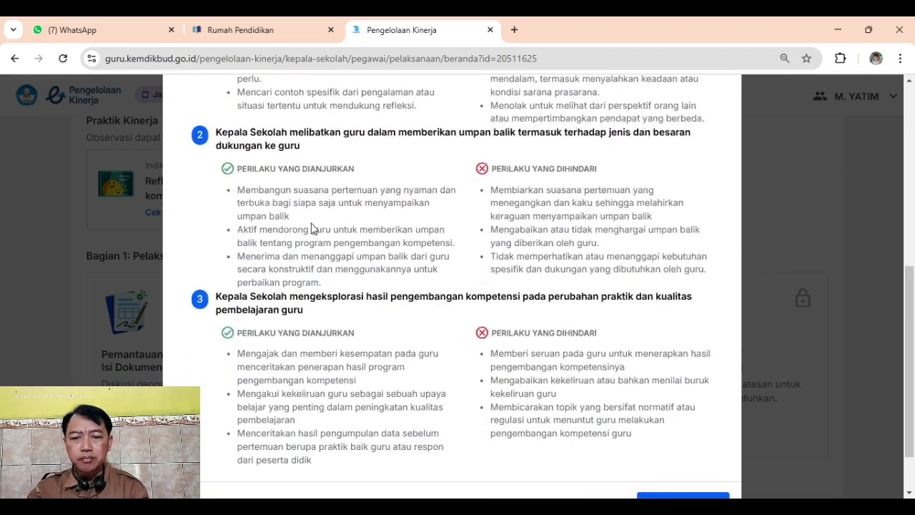
scroll(311, 226, up, 8)
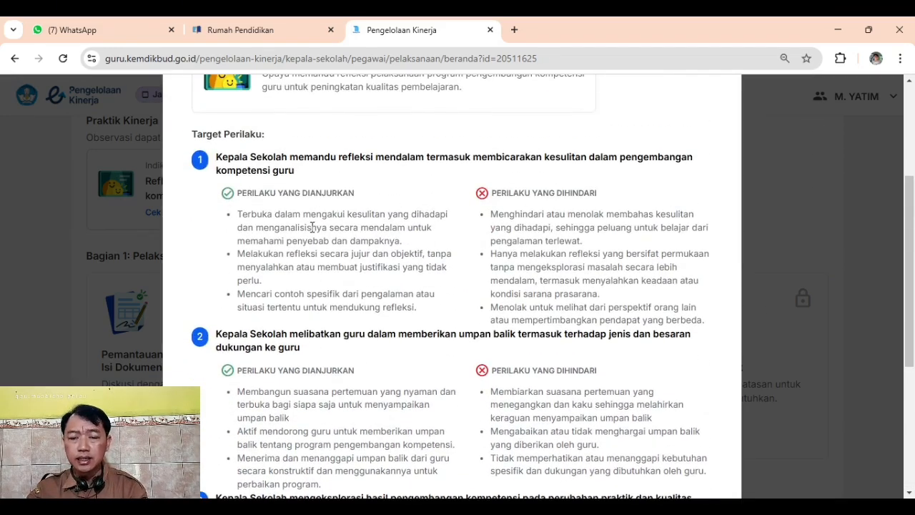
scroll(313, 227, down, 1)
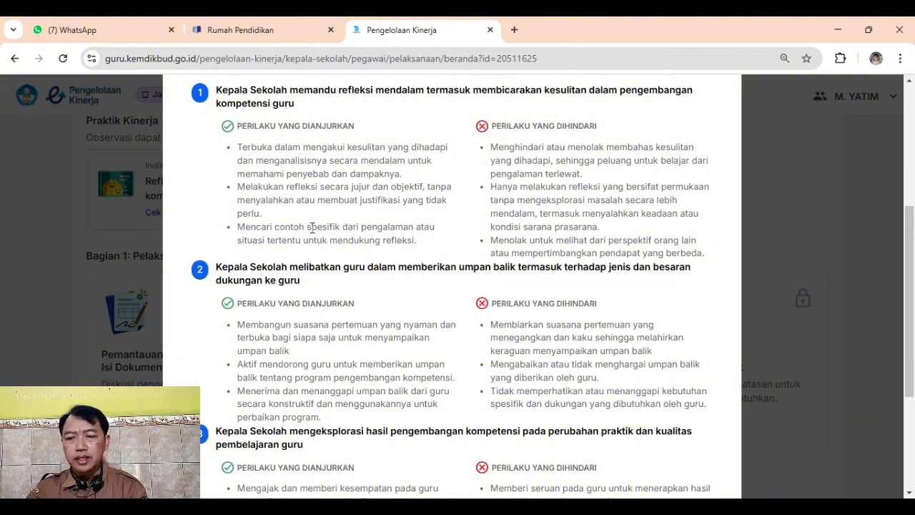
scroll(312, 228, down, 1)
scroll(311, 227, down, 2)
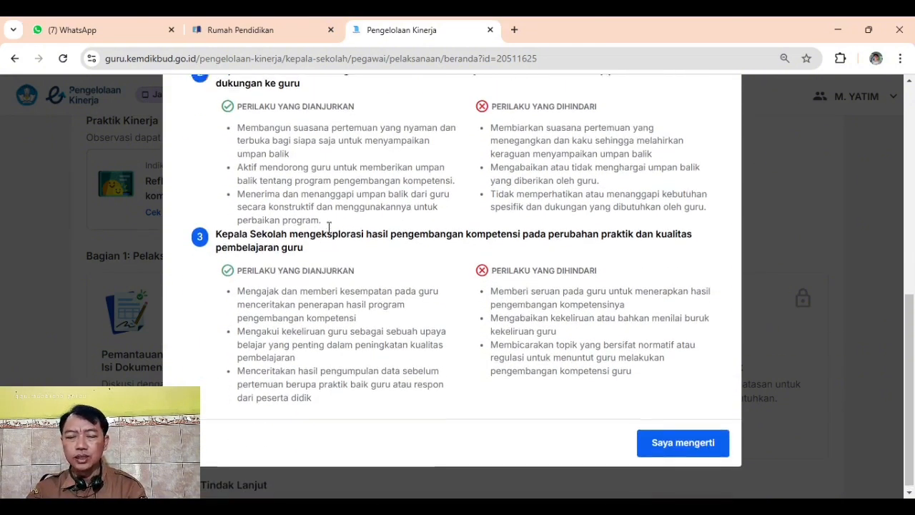
scroll(328, 227, up, 3)
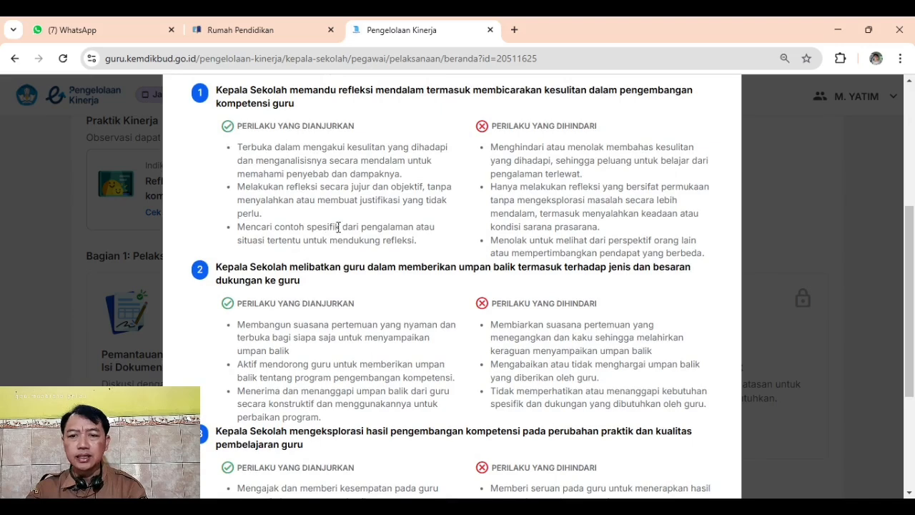
scroll(336, 227, up, 1)
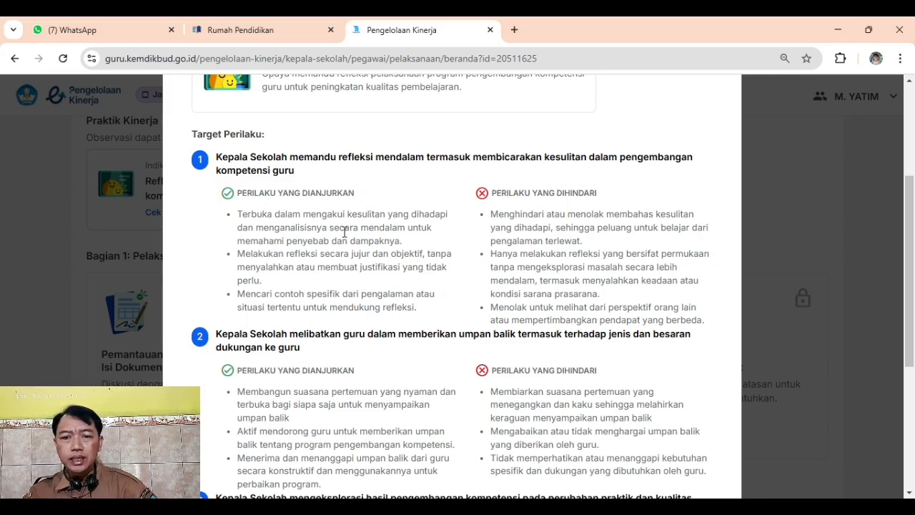
scroll(300, 188, up, 1)
scroll(287, 195, down, 1)
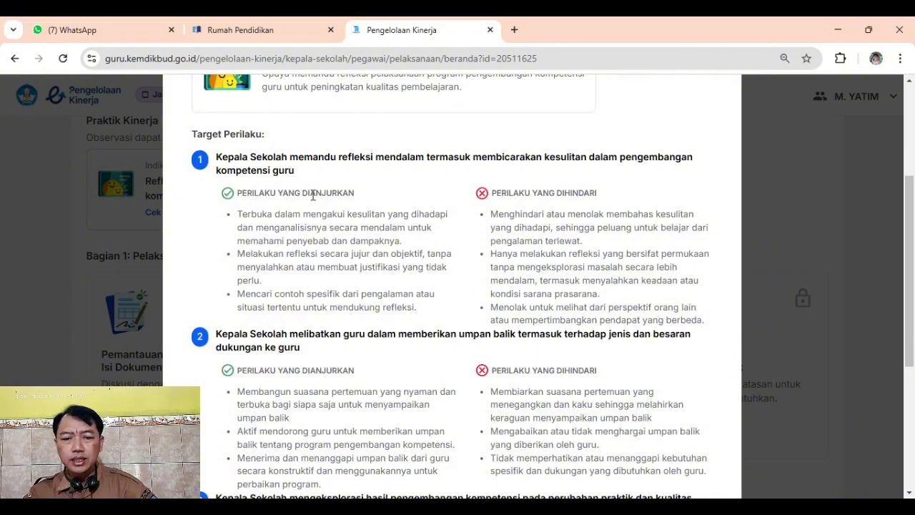
Step: Finish reading the rubric's three target behaviours with their recommended and avoided behaviours, and acknowledge the rubric to close it
scroll(311, 197, down, 1)
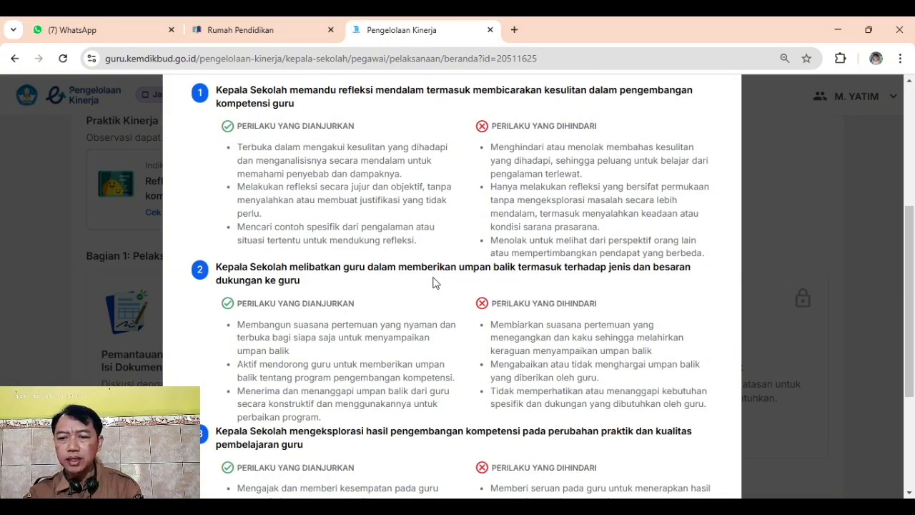
scroll(433, 283, down, 1)
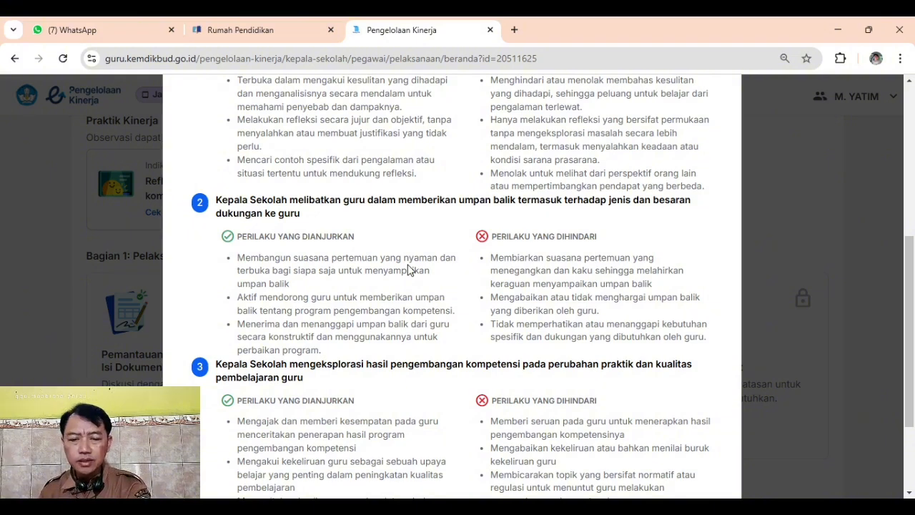
scroll(291, 230, up, 1)
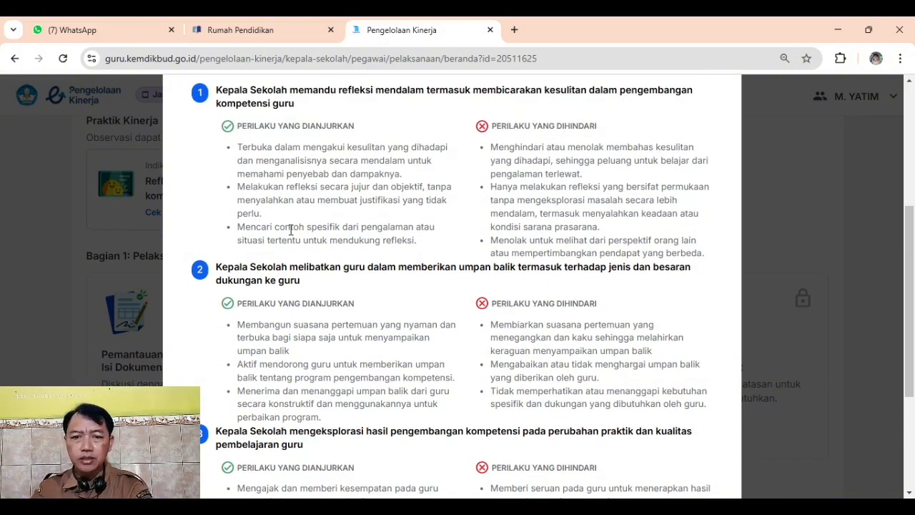
scroll(291, 230, up, 1)
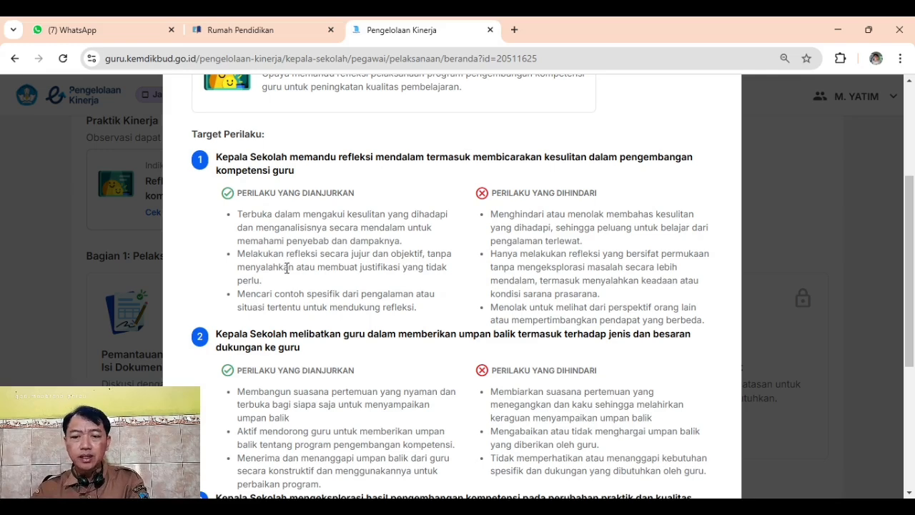
scroll(287, 268, down, 2)
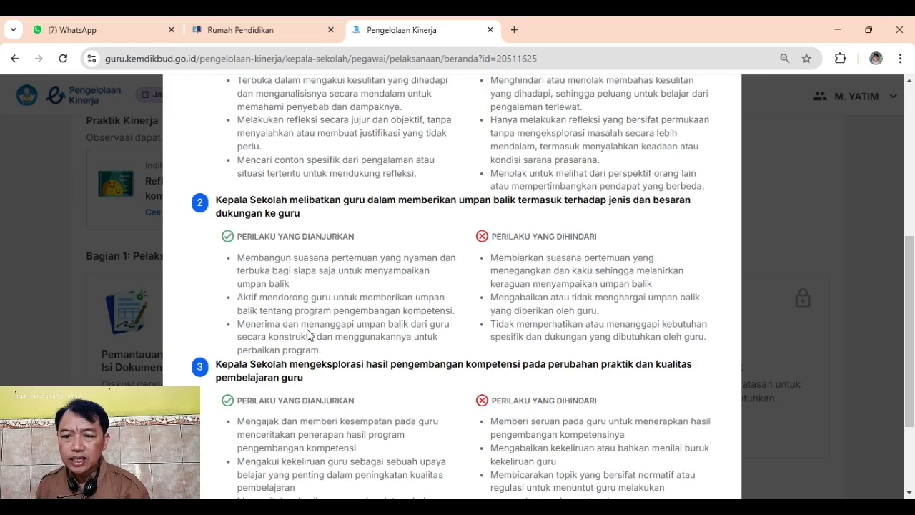
scroll(325, 389, down, 2)
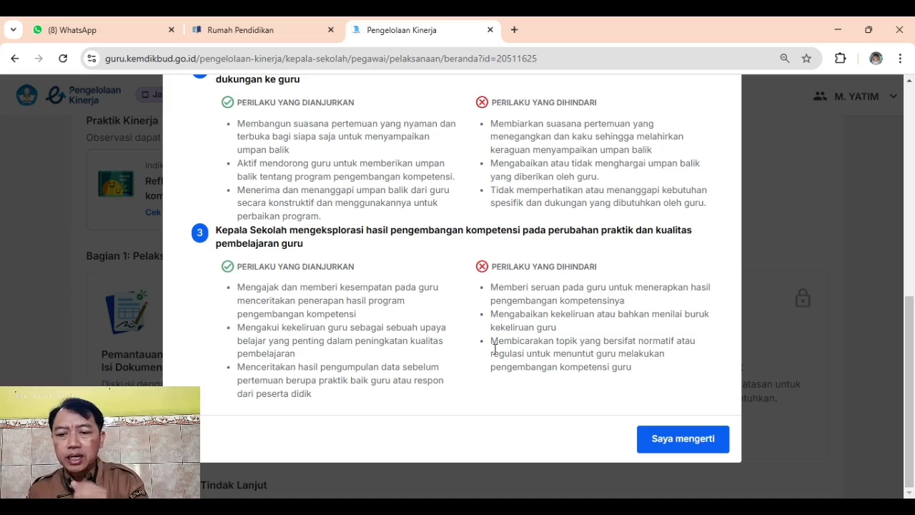
click(652, 443)
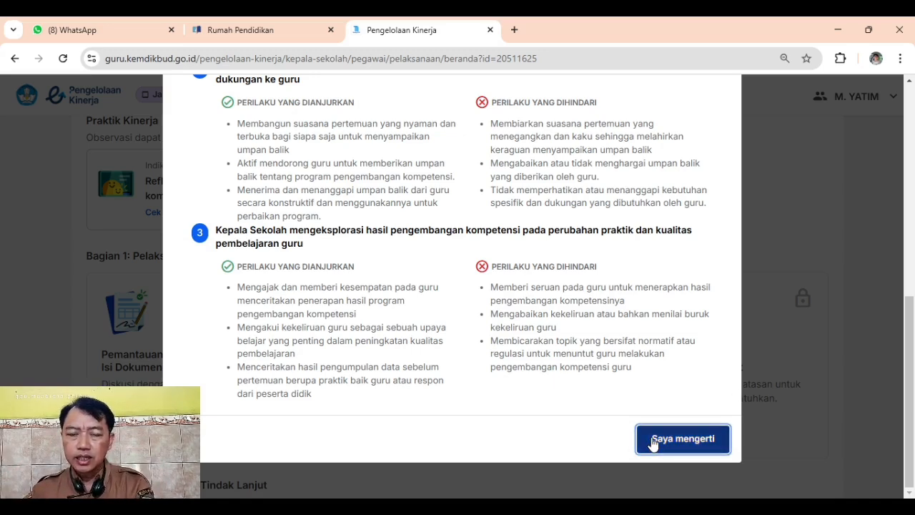
click(652, 443)
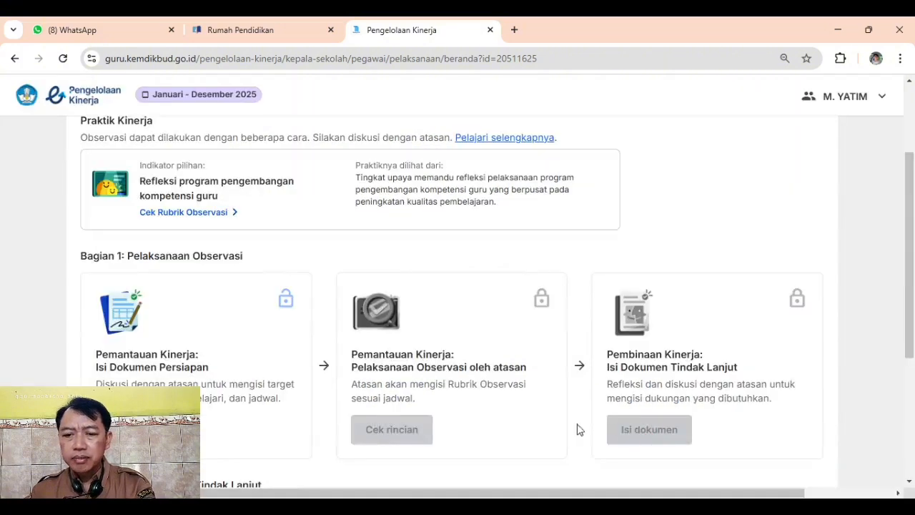
Step: Review the Pelaksanaan Observasi and Pelaksanaan Tindak Lanjut stages and open the Dokumen Persiapan for filling in
scroll(333, 346, down, 1)
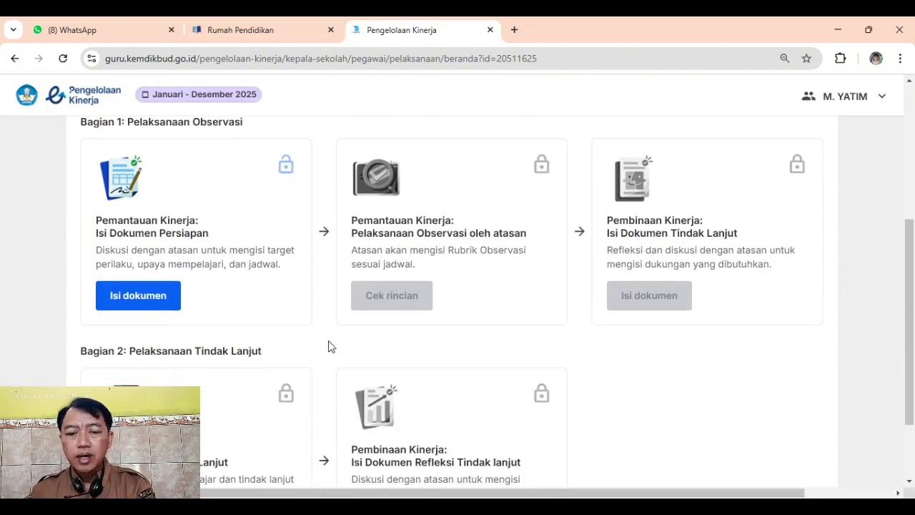
scroll(328, 348, down, 1)
scroll(323, 346, up, 1)
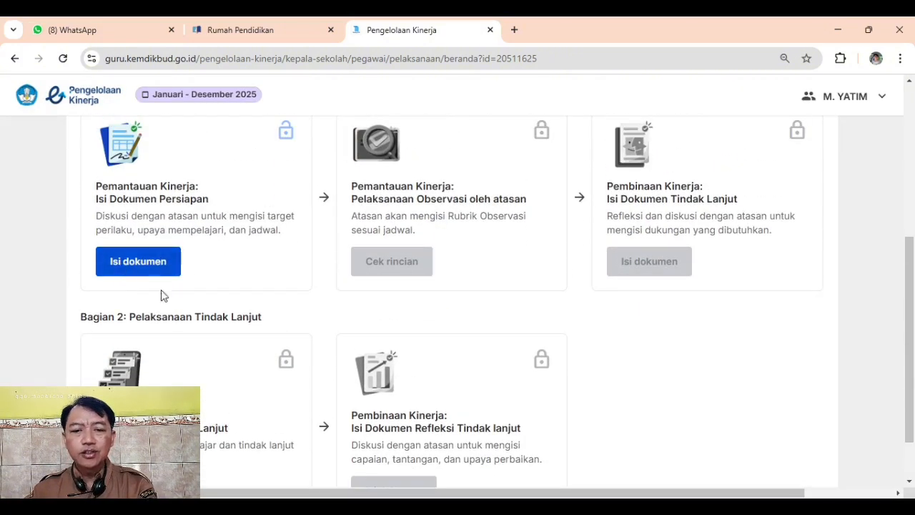
scroll(164, 296, up, 2)
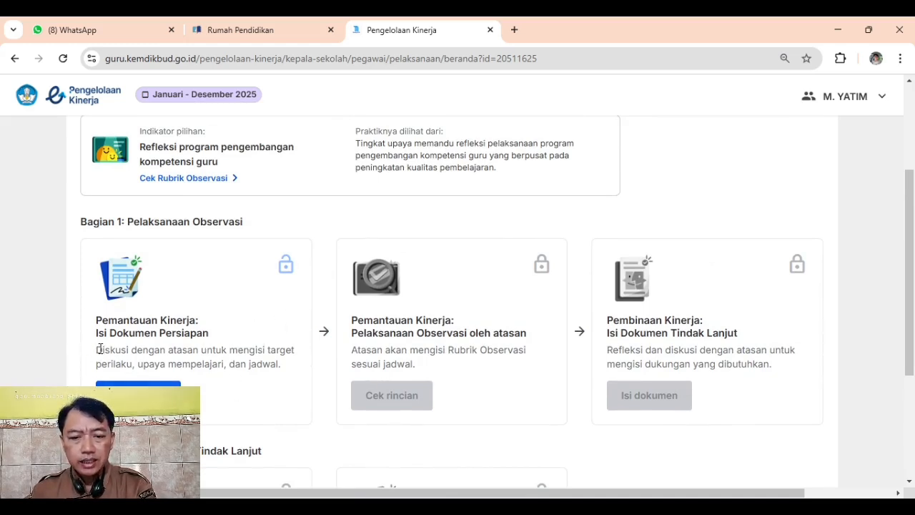
drag(96, 350, 299, 366)
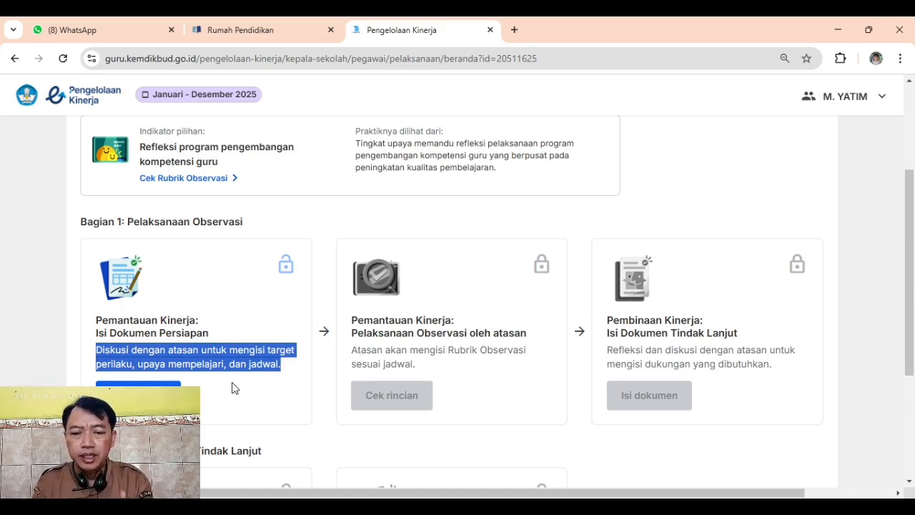
scroll(224, 372, up, 3)
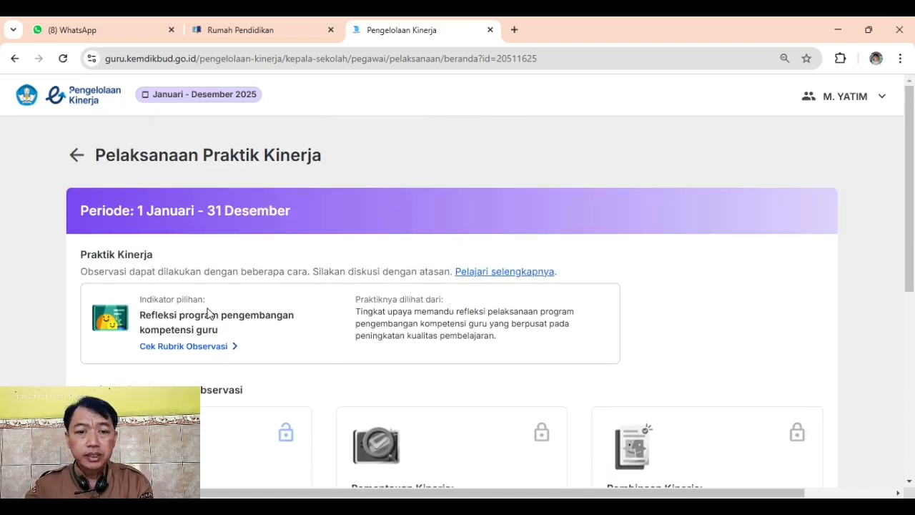
scroll(209, 312, down, 5)
scroll(215, 311, up, 1)
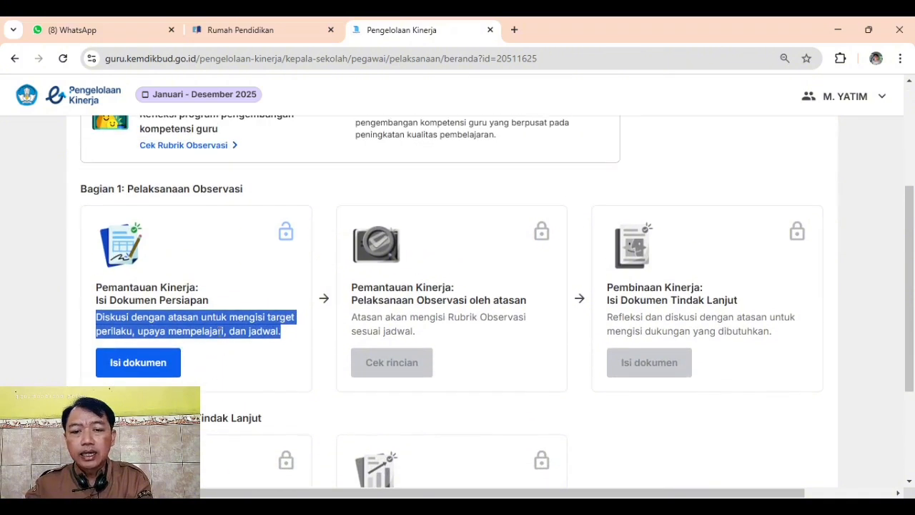
click(251, 371)
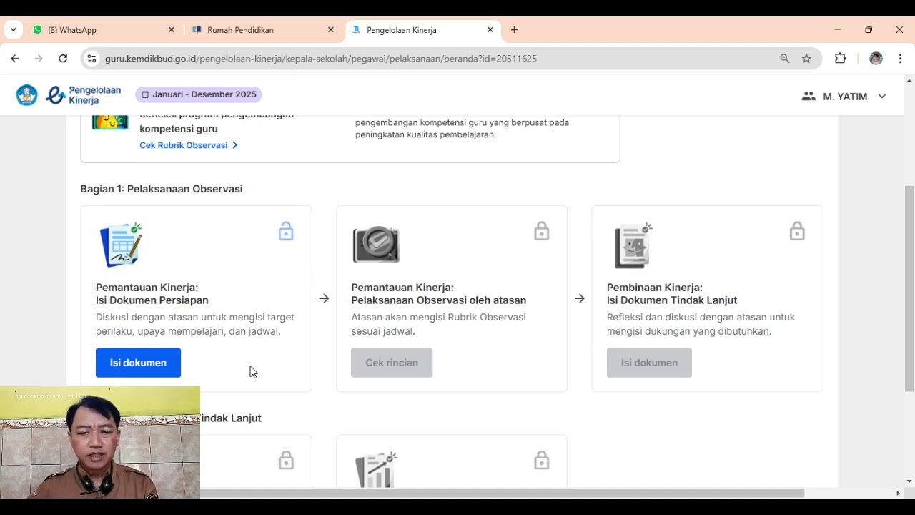
click(143, 373)
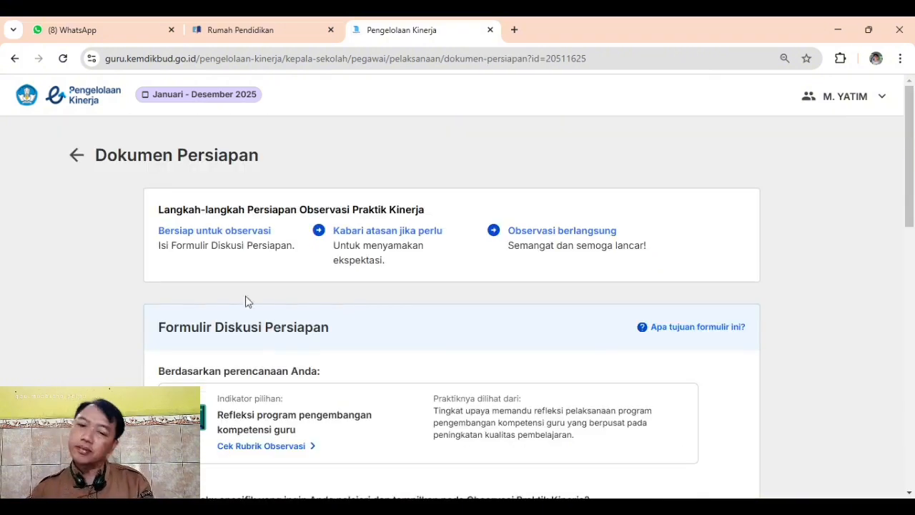
Step: Examine the Langkah-langkah Persiapan Observasi Praktik Kinerja, including the instruction to fill in the Formulir Diskusi Persiapan
scroll(326, 258, down, 1)
scroll(320, 258, up, 1)
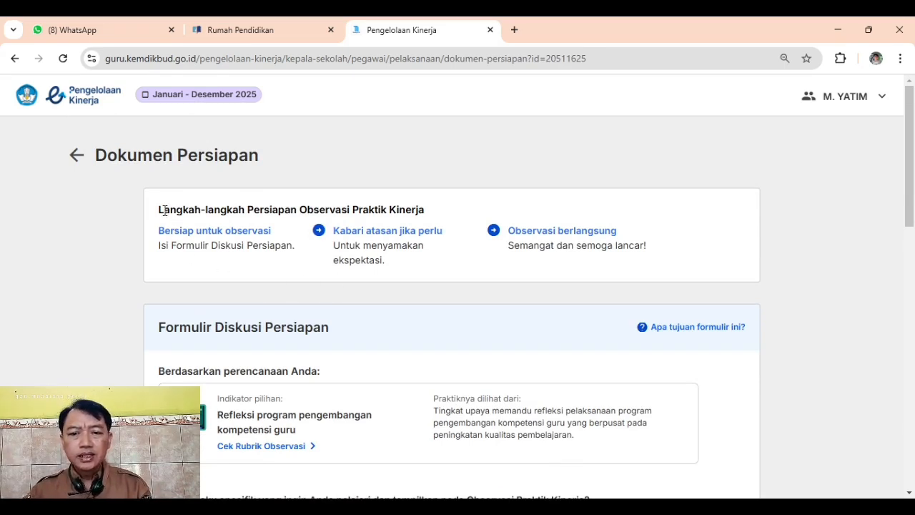
drag(159, 209, 433, 215)
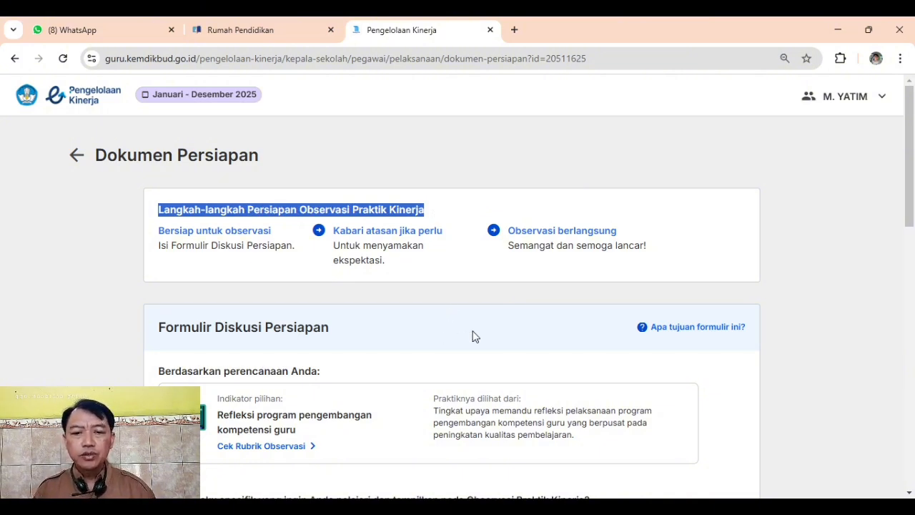
scroll(425, 300, down, 2)
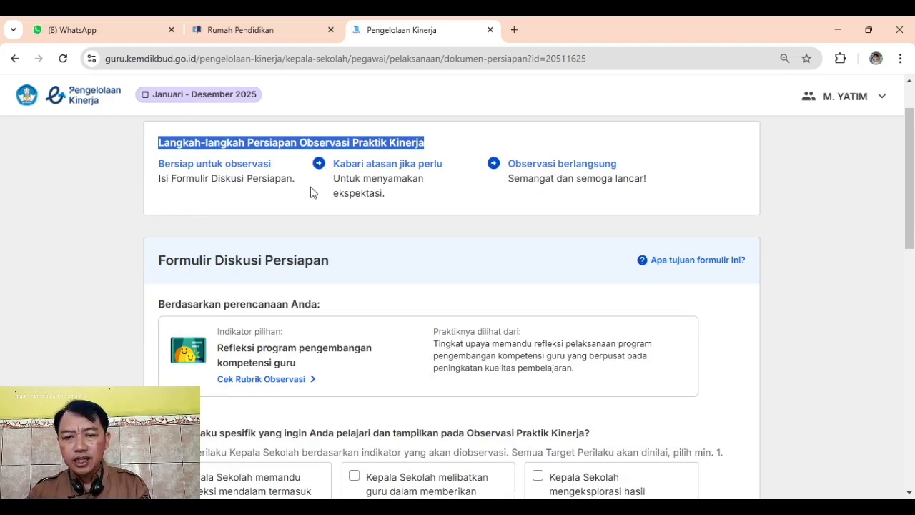
click(313, 193)
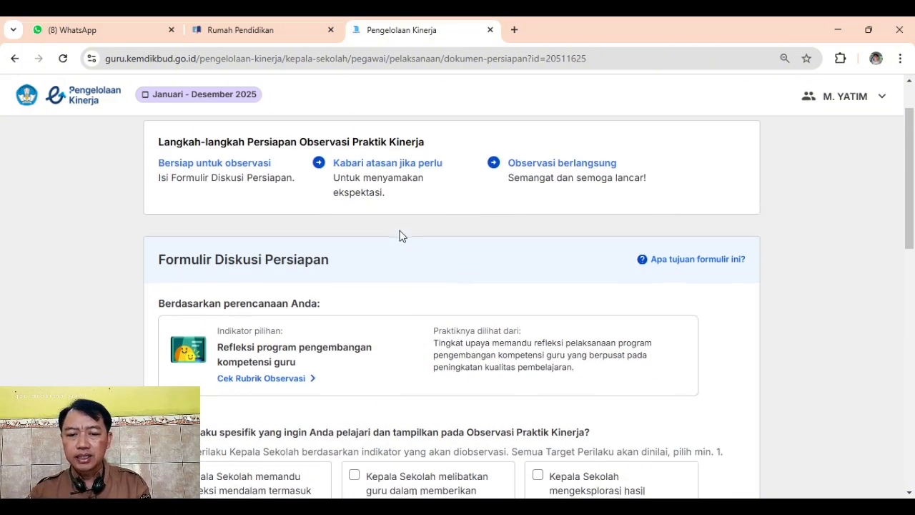
scroll(452, 226, down, 1)
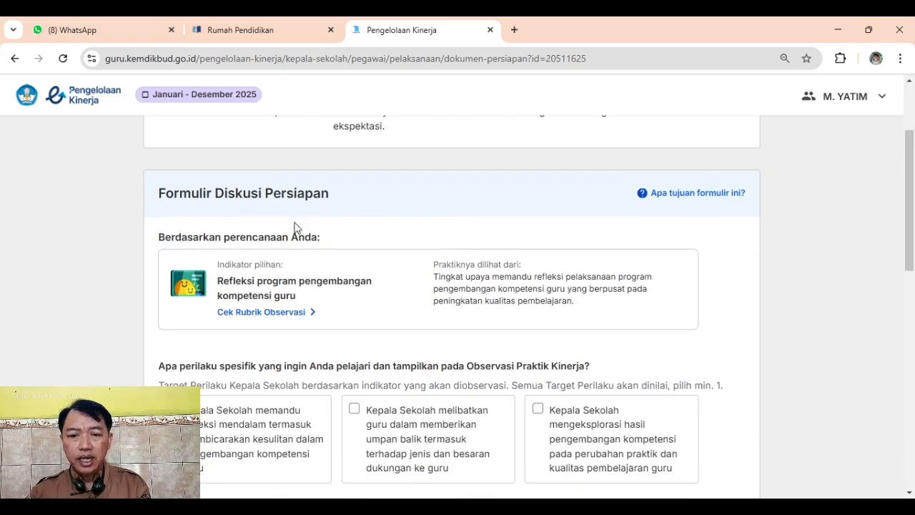
scroll(241, 208, up, 2)
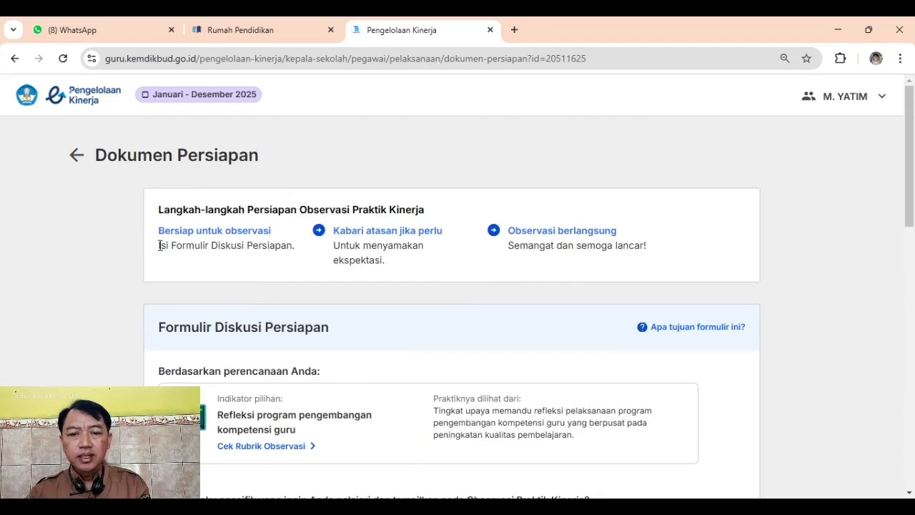
drag(159, 245, 292, 259)
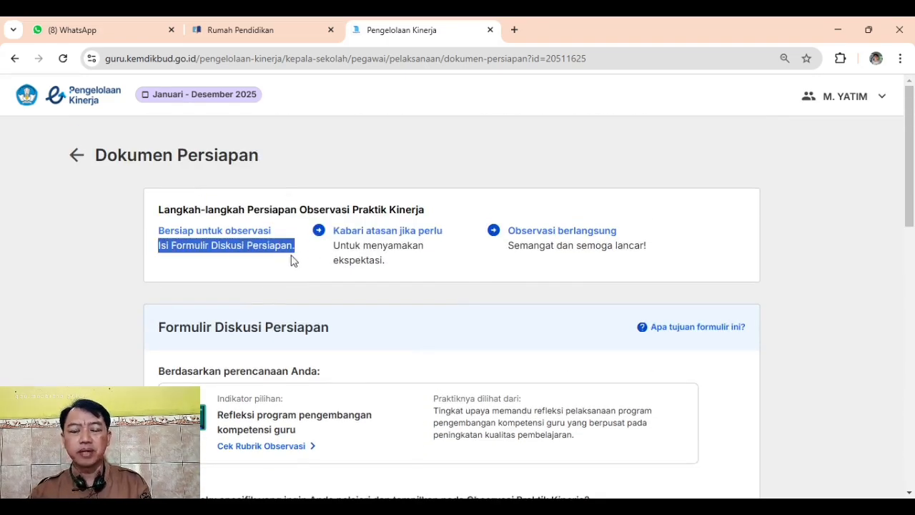
Step: Read through the Formulir Diskusi Persiapan: the chosen indicator, the target behaviour question, Upaya Mempelajari and Jadwal Observasi
scroll(290, 268, down, 1)
scroll(287, 277, down, 1)
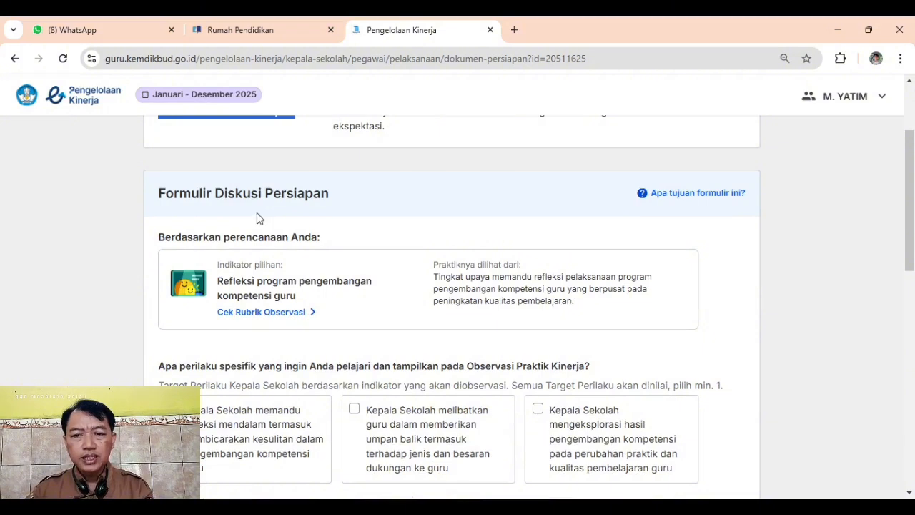
scroll(225, 269, down, 1)
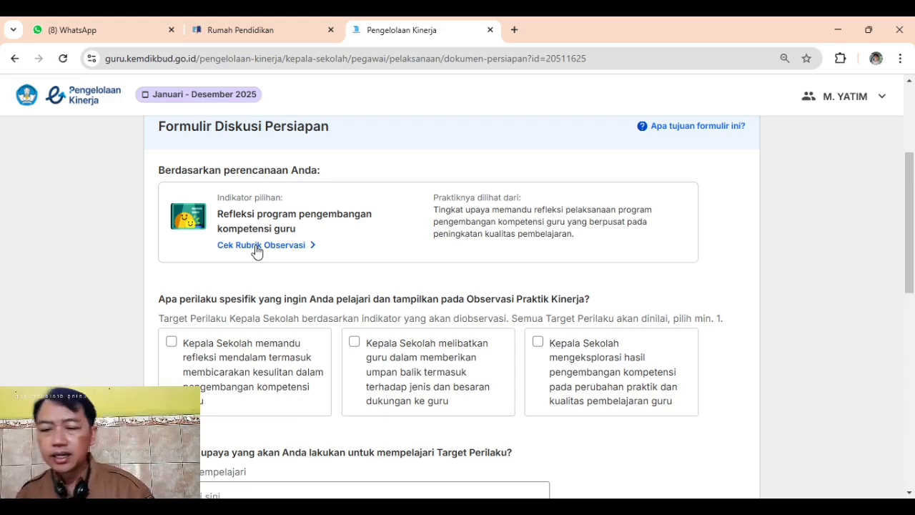
scroll(161, 311, down, 1)
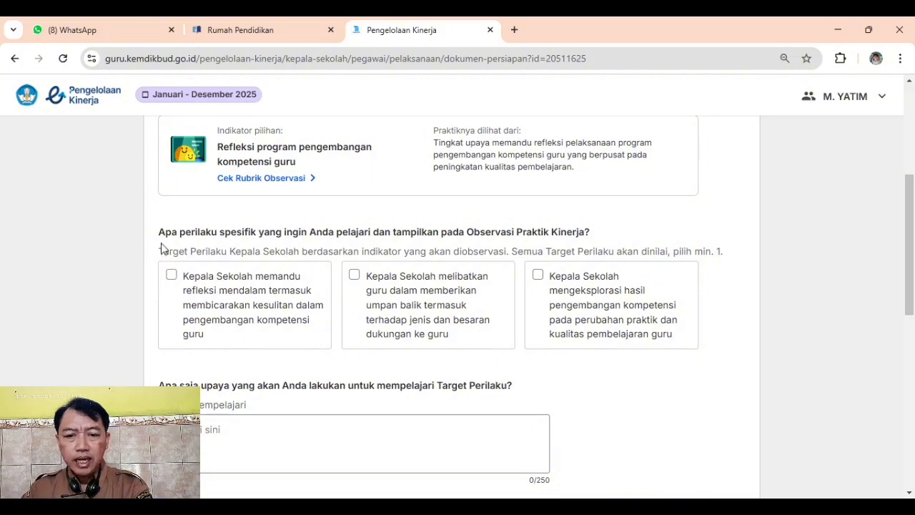
drag(161, 234, 598, 239)
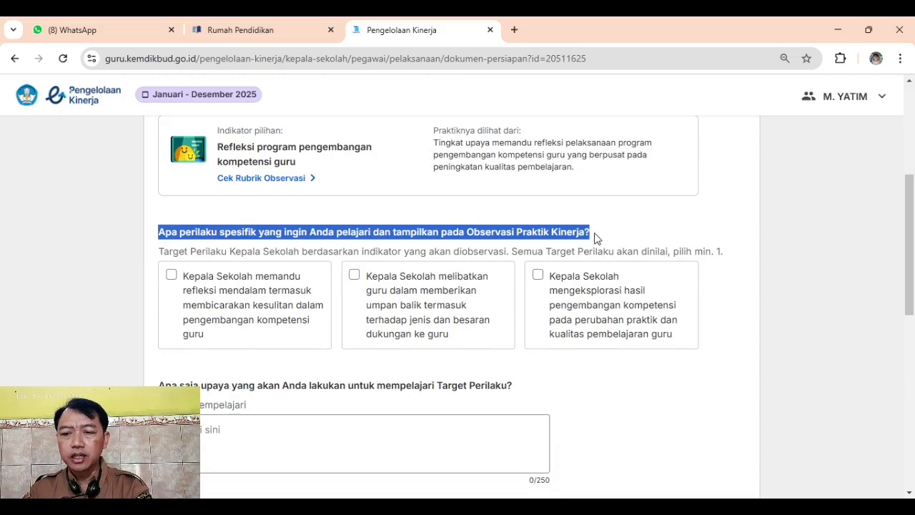
scroll(379, 270, down, 1)
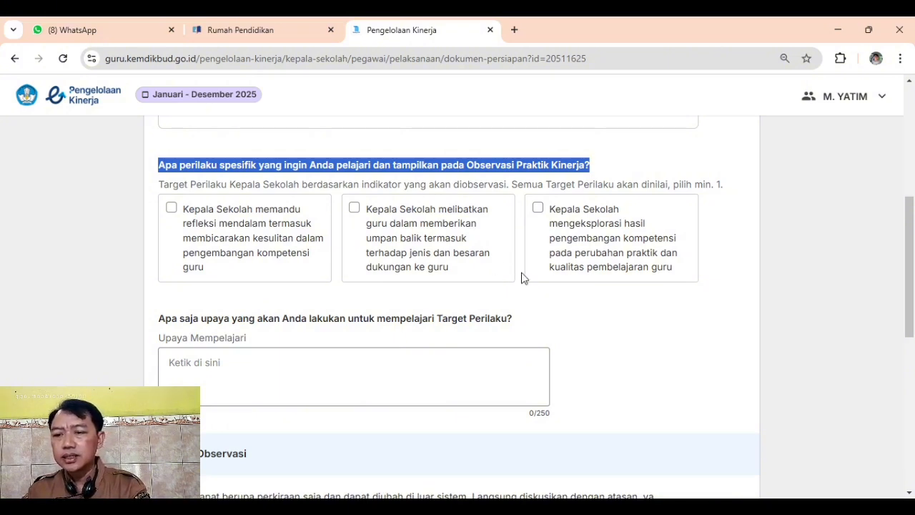
click(573, 295)
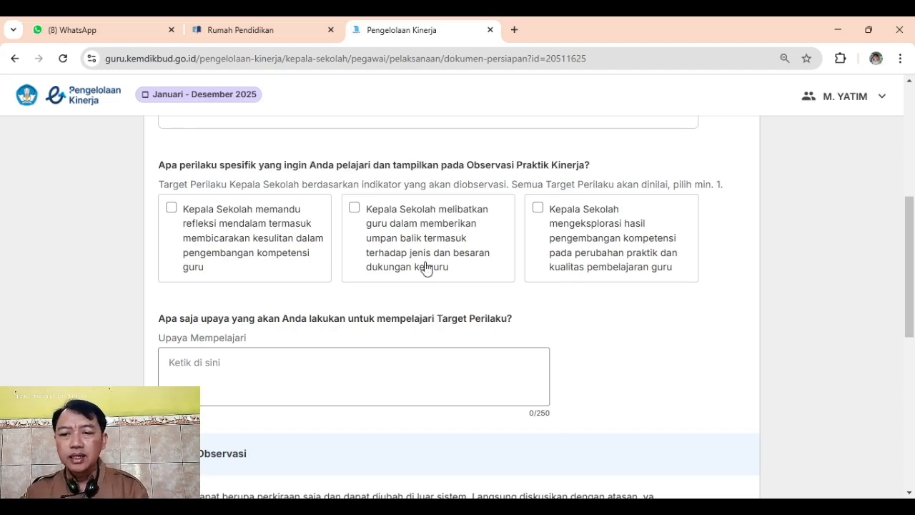
scroll(460, 335, down, 1)
scroll(461, 335, down, 2)
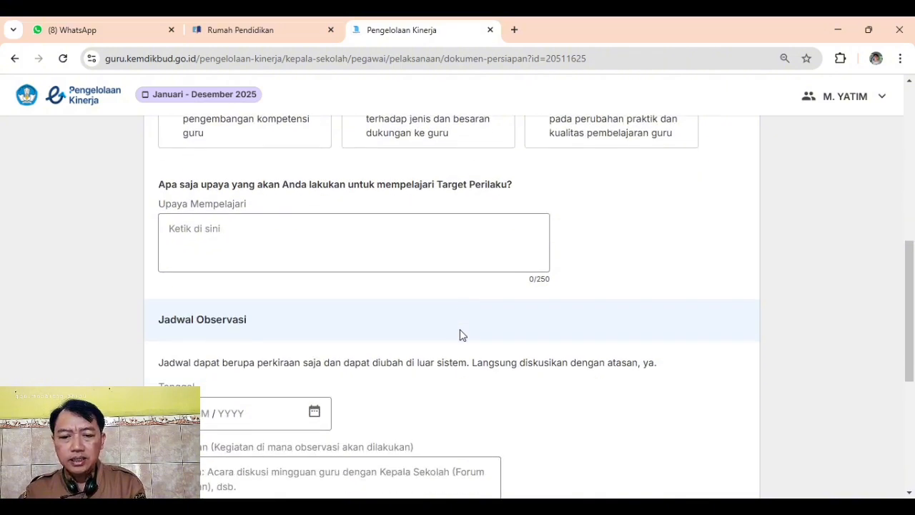
scroll(460, 335, up, 2)
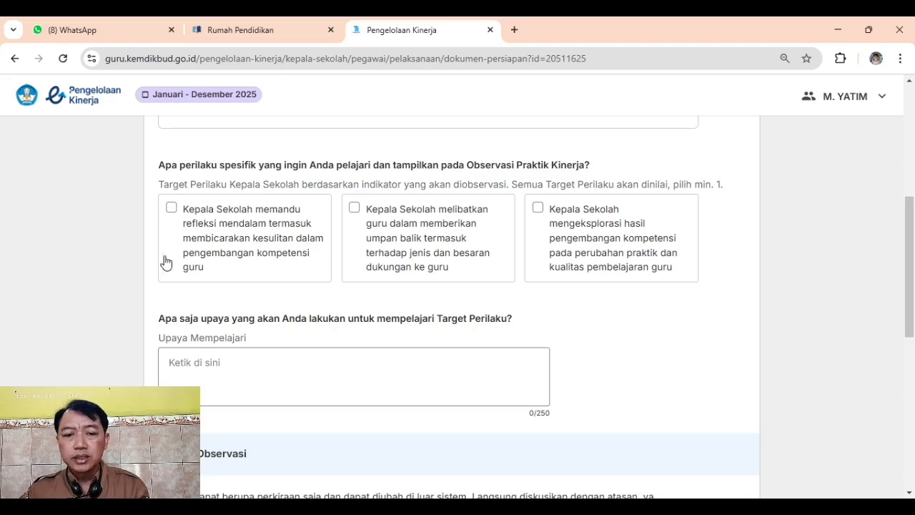
Step: Select only the target behaviours on involving teachers in giving feedback and on exploring the results of competency development
click(171, 209)
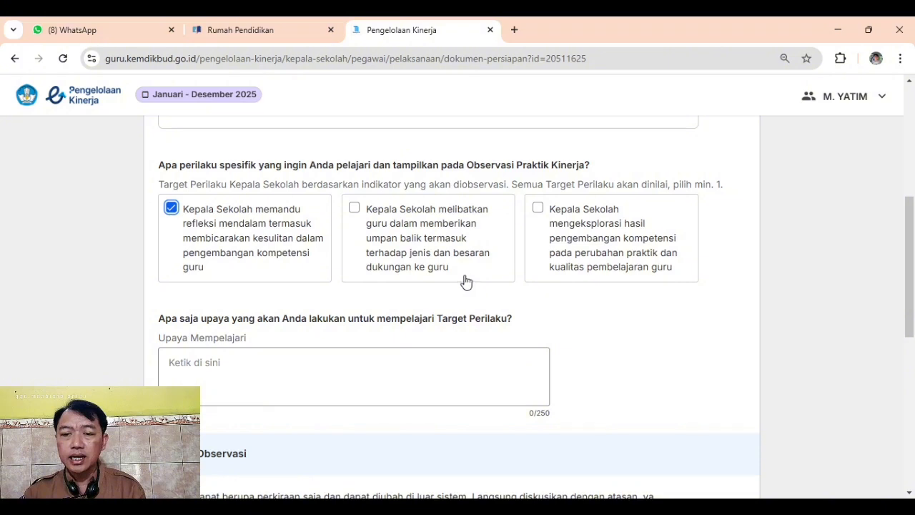
click(355, 213)
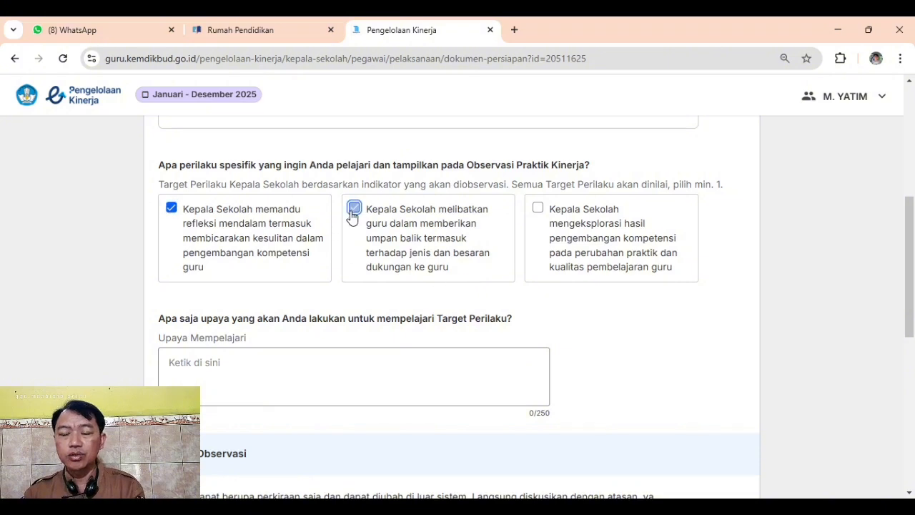
click(171, 208)
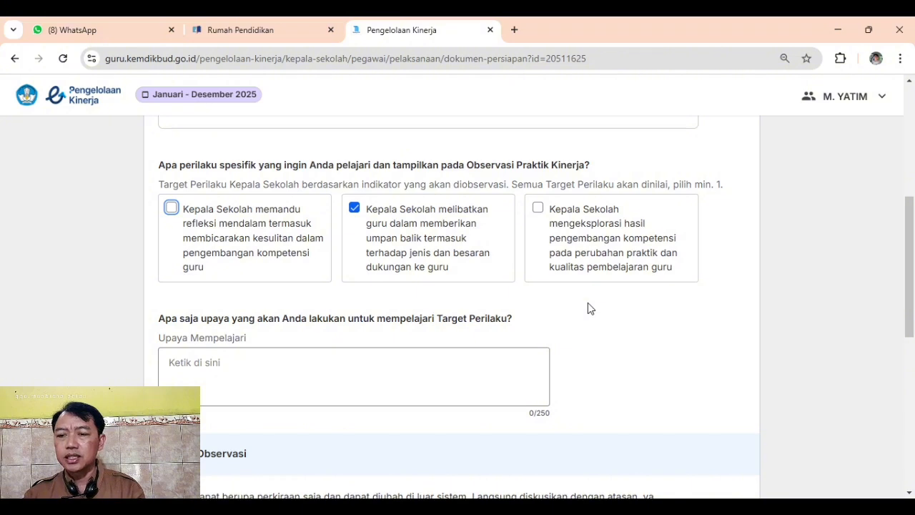
click(537, 208)
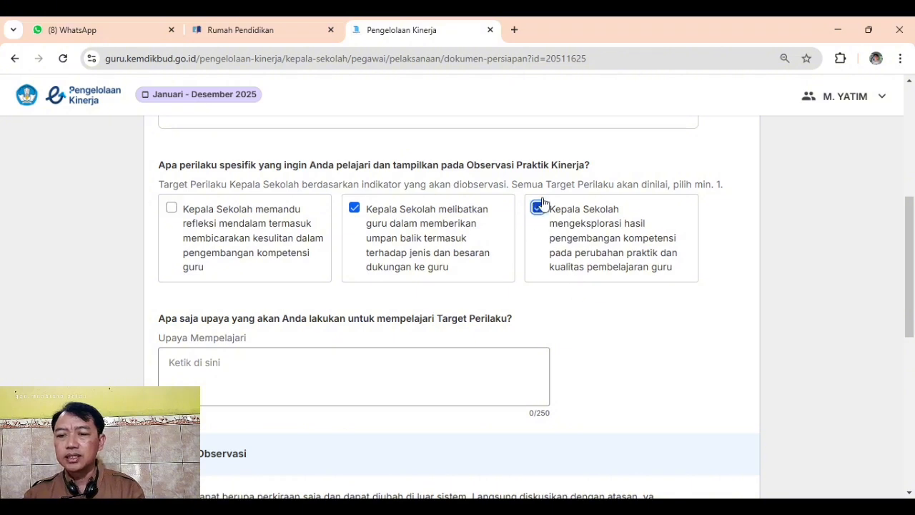
Step: Change the target behaviour selection to only the one on guiding deep reflection, including difficulties in teacher competency development
click(538, 207)
click(358, 209)
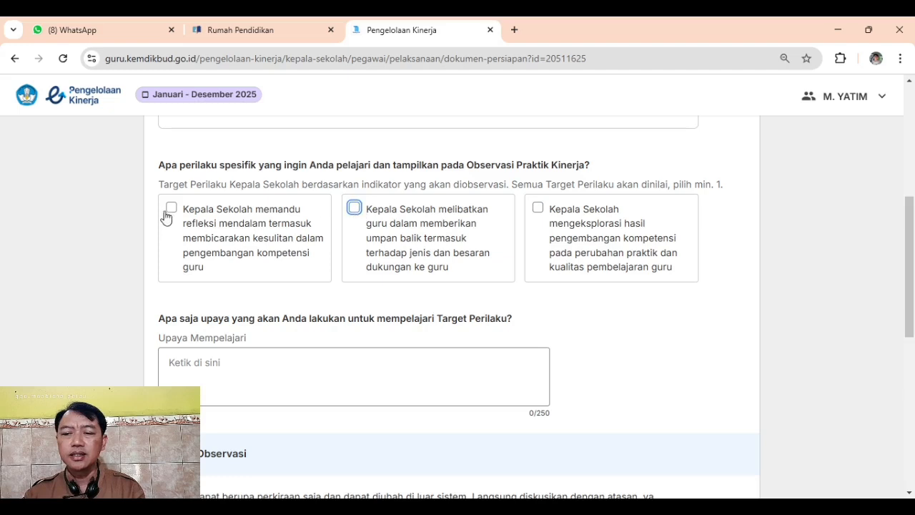
click(170, 209)
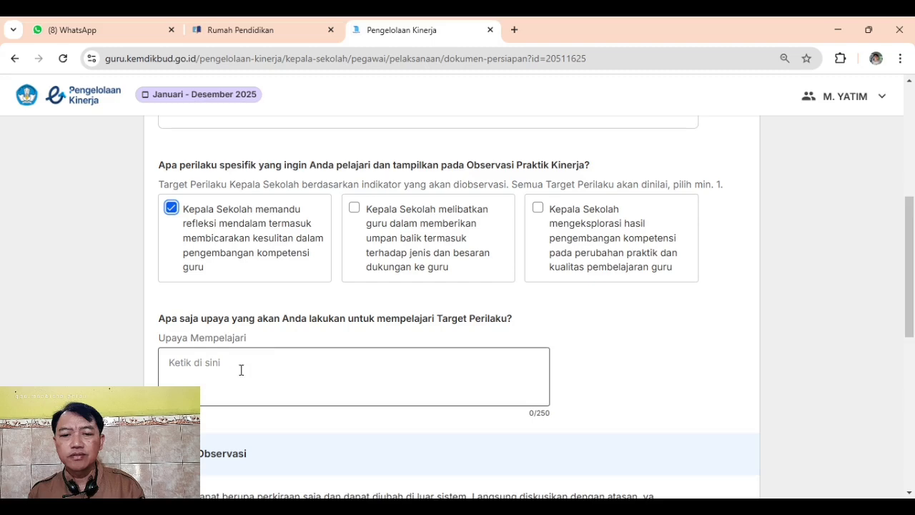
Step: Examine the question on efforts to learn the Target Perilaku alongside the selected deep reflection behaviour
scroll(269, 343, down, 2)
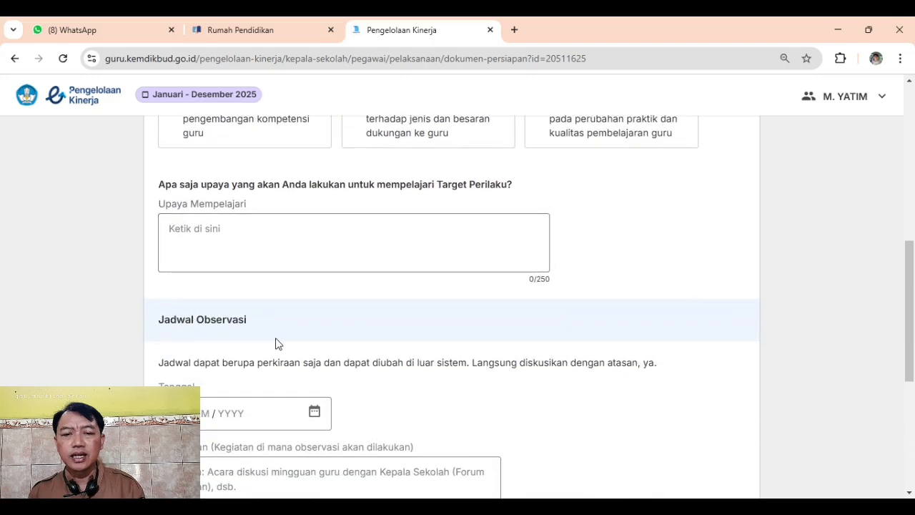
scroll(277, 343, up, 2)
scroll(276, 342, down, 1)
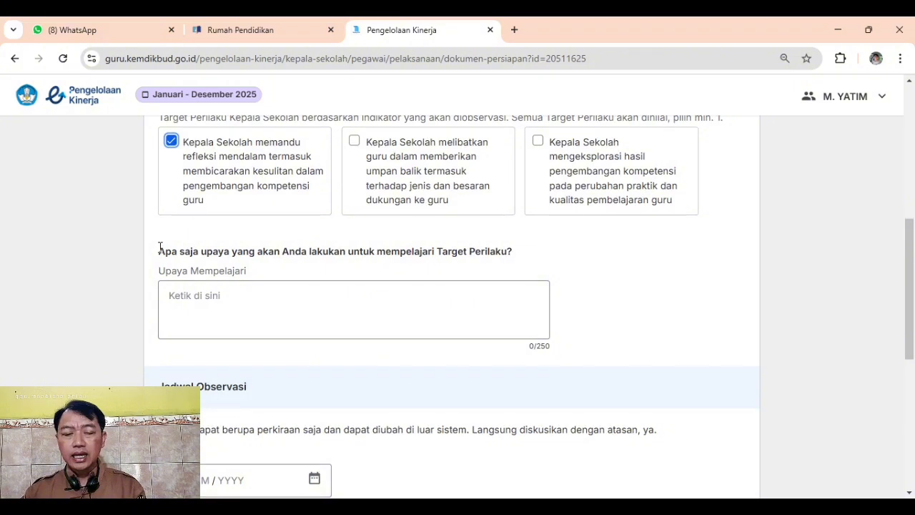
scroll(167, 250, up, 1)
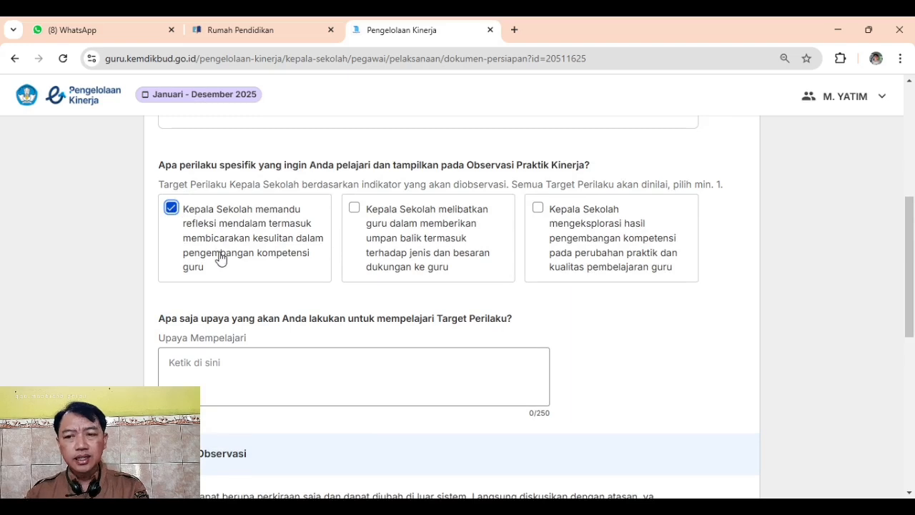
scroll(236, 286, down, 1)
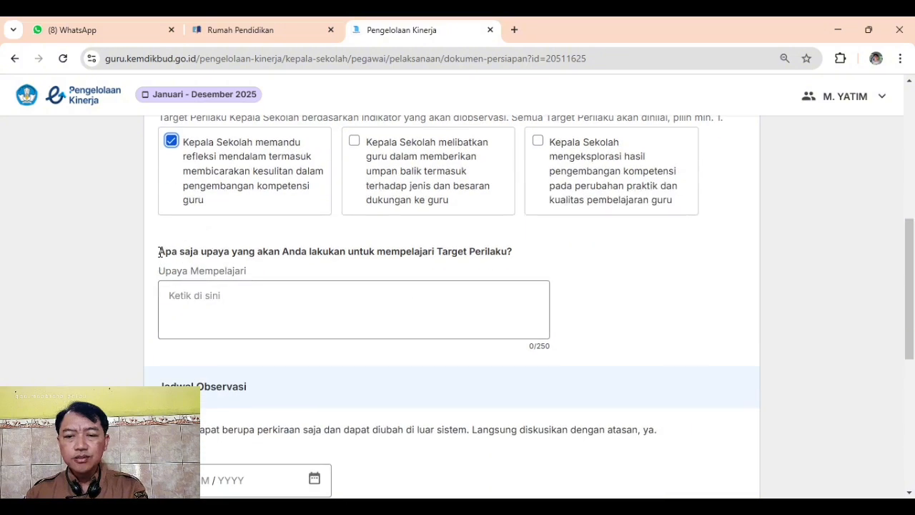
drag(158, 252, 191, 251)
drag(213, 256, 523, 258)
scroll(363, 268, down, 1)
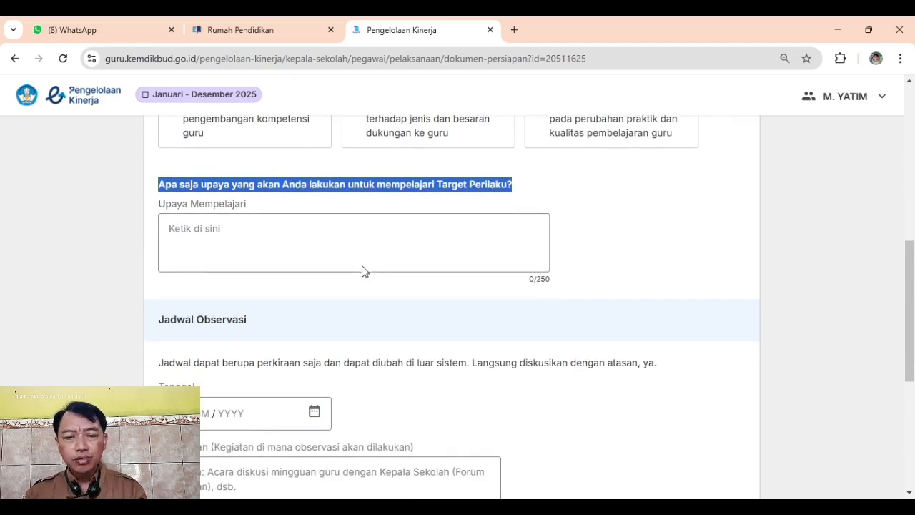
Step: Enter "1. mengumpulkan data atau instrumen refleksi" as the first item in Upaya Mempelajari
click(242, 236)
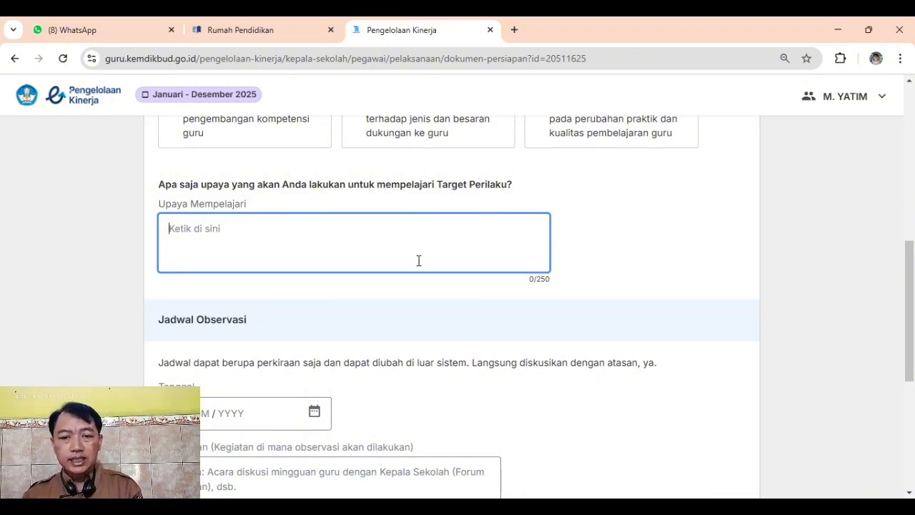
scroll(419, 260, up, 1)
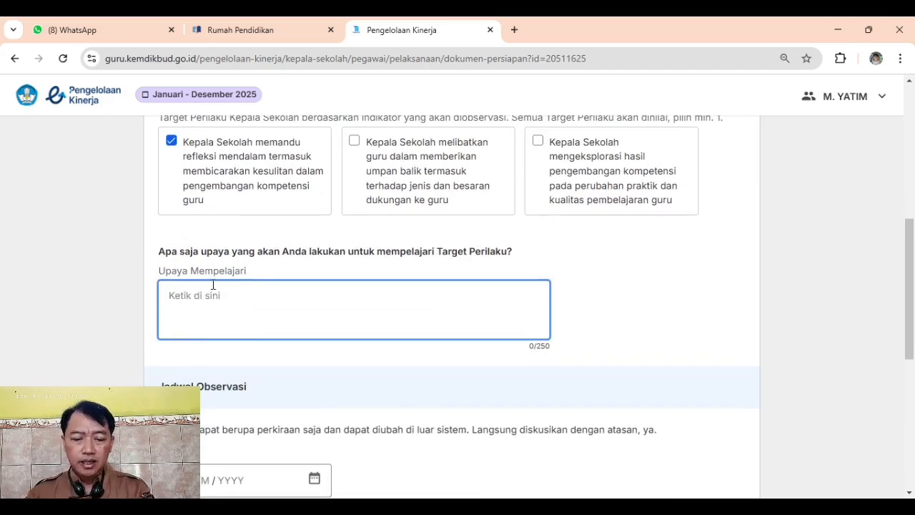
text(1.)
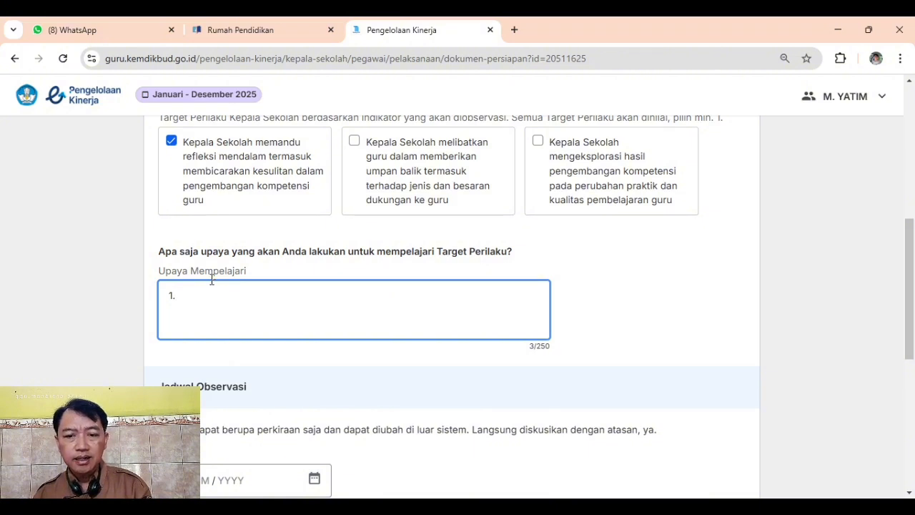
scroll(212, 282, up, 1)
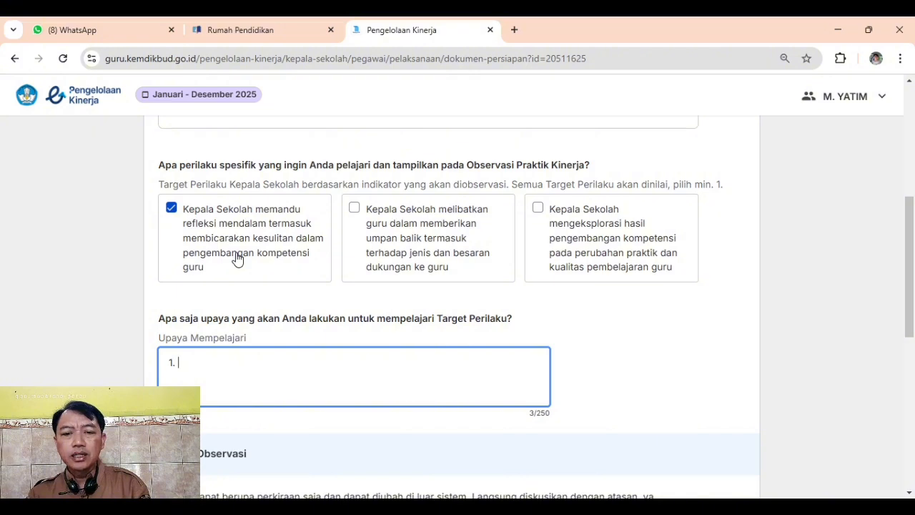
scroll(242, 290, down, 1)
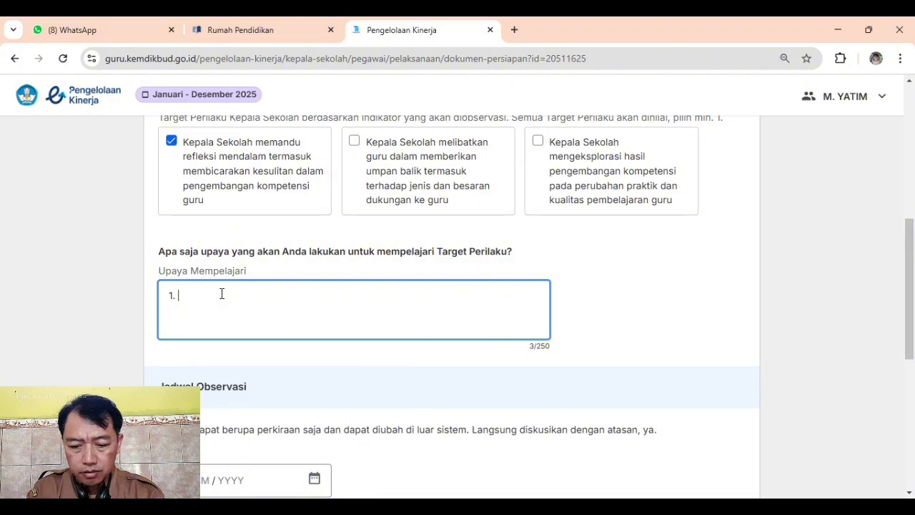
text(m)
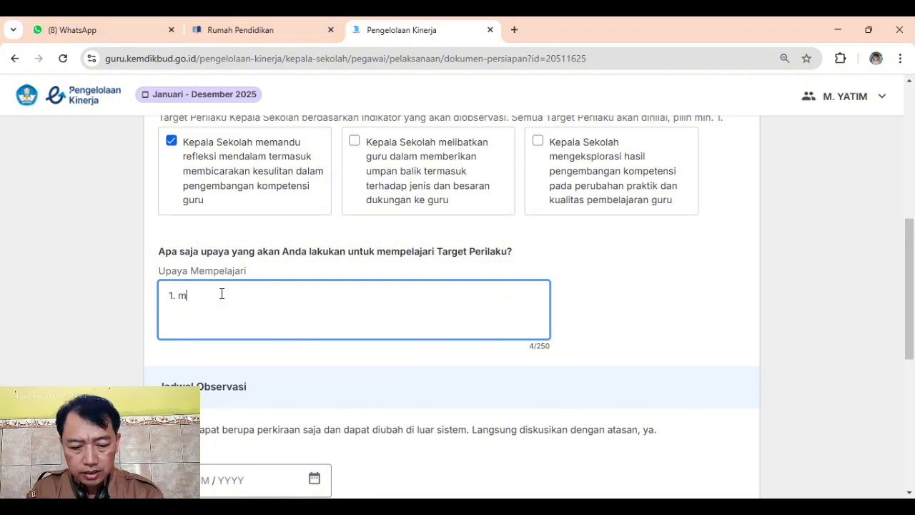
text(engumpulkan)
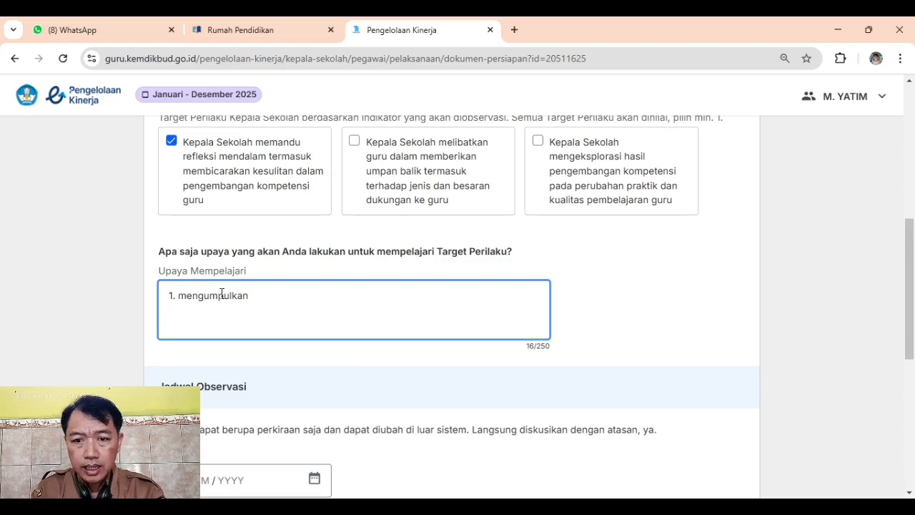
text( dat)
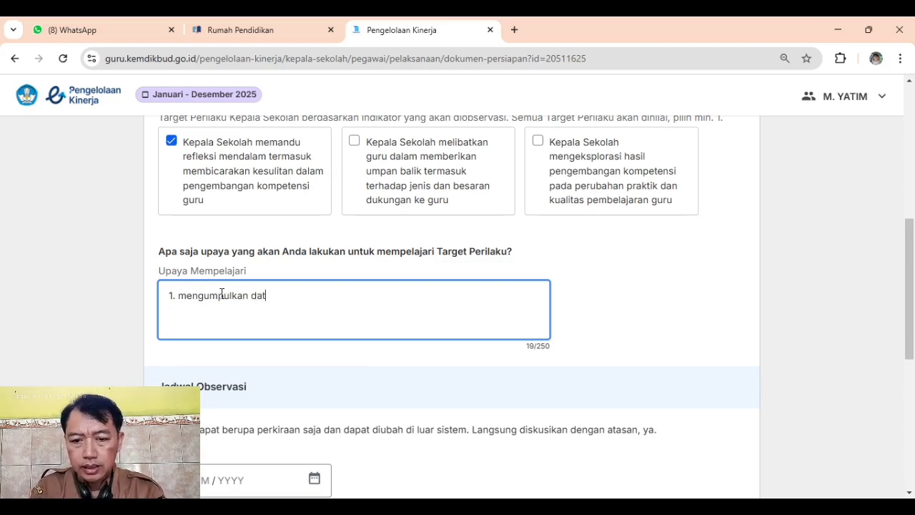
text(a atau )
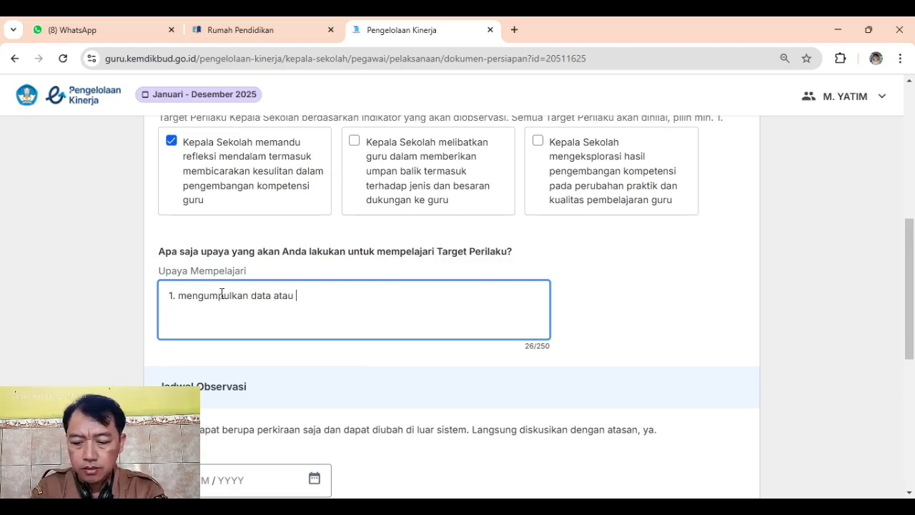
text(instrume)
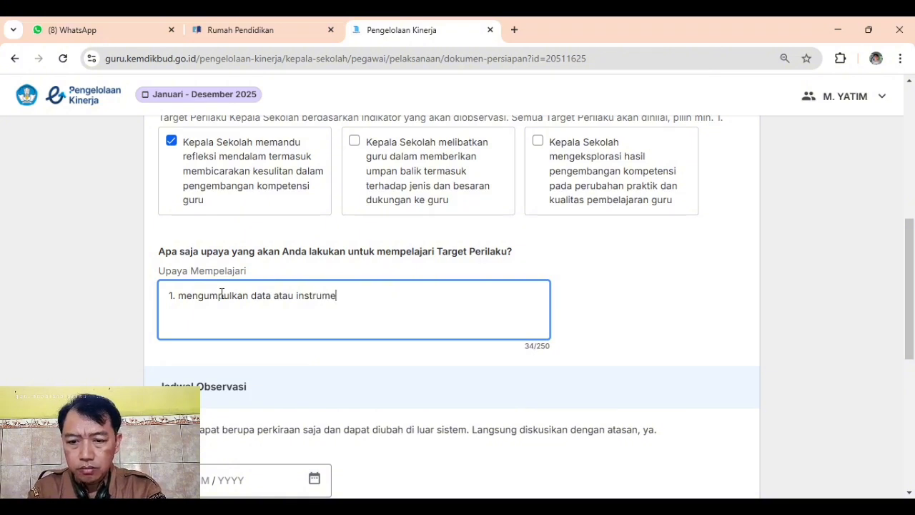
text(n )
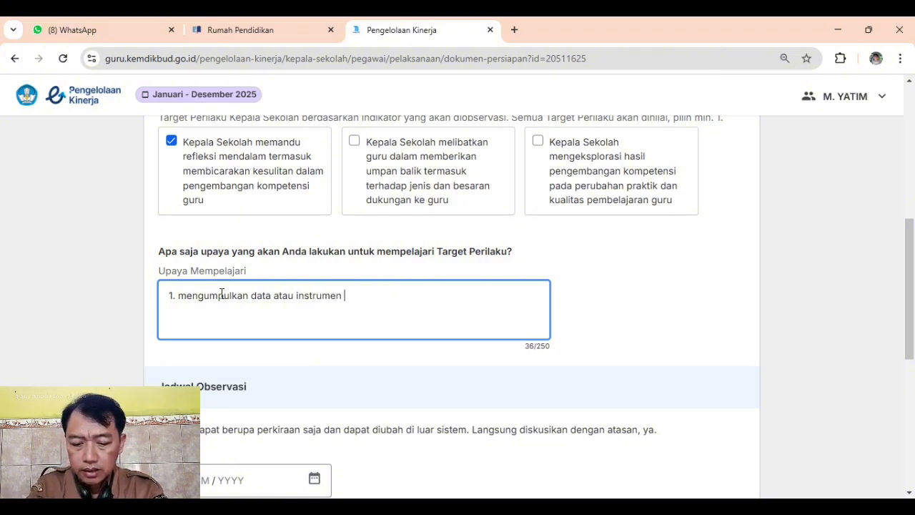
text(refl)
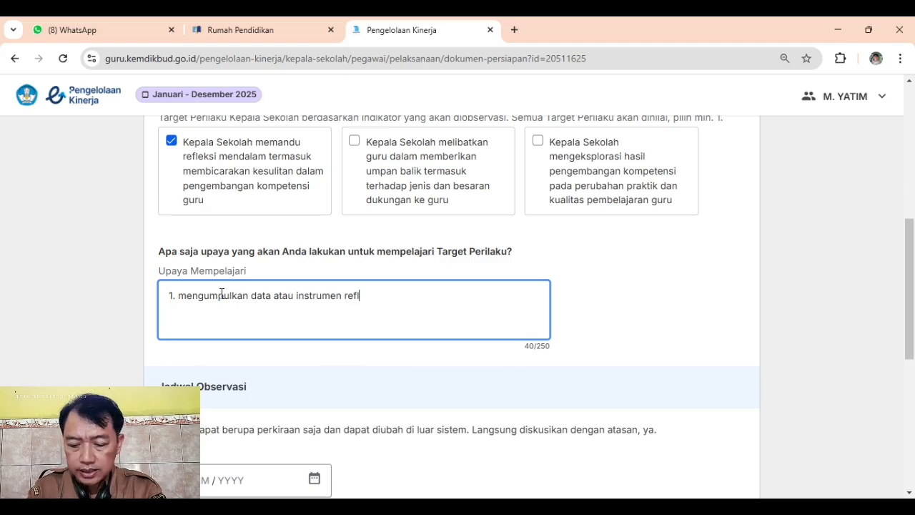
text(eksi)
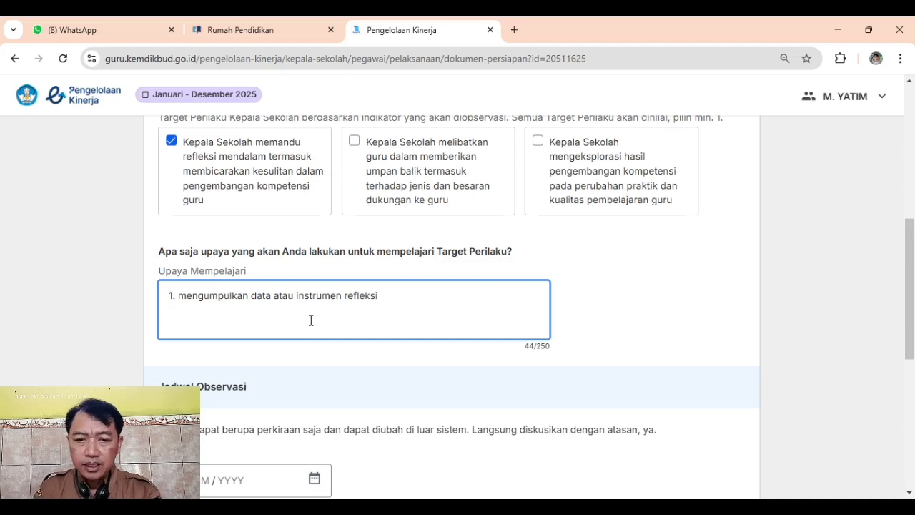
Step: Start item 2 on a new line in Upaya Mempelajari with the word "membuat"
key(Return)
text(2.)
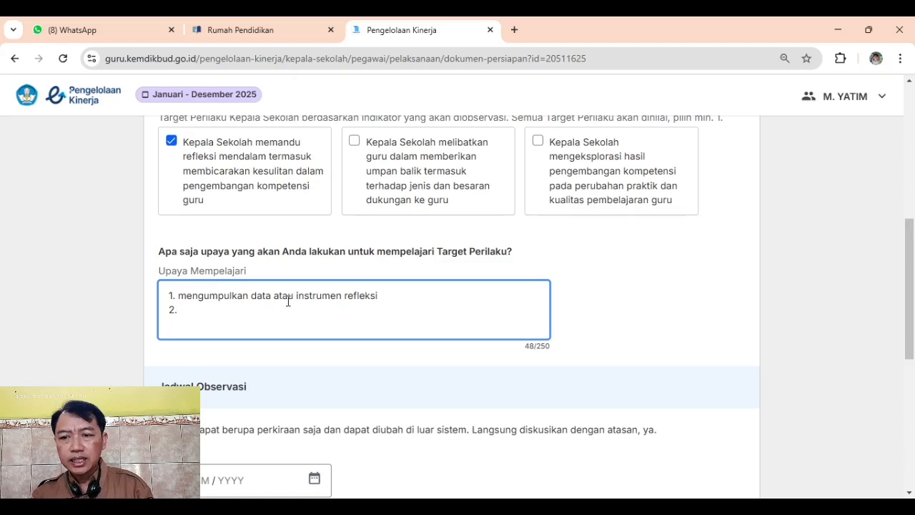
scroll(288, 307, up, 1)
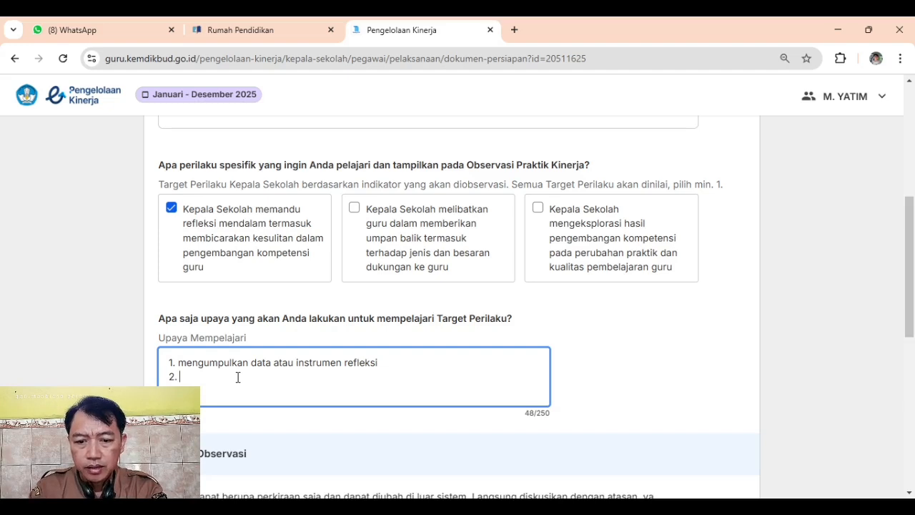
text(mem)
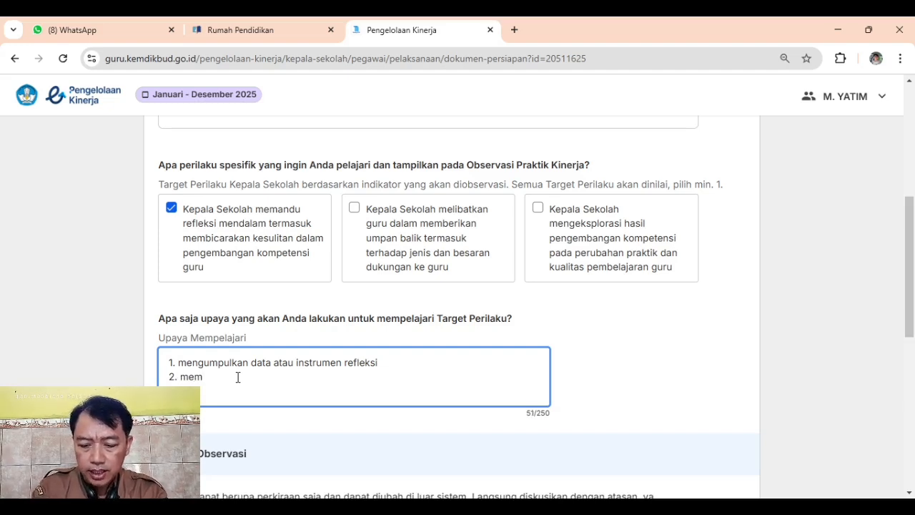
text(buat)
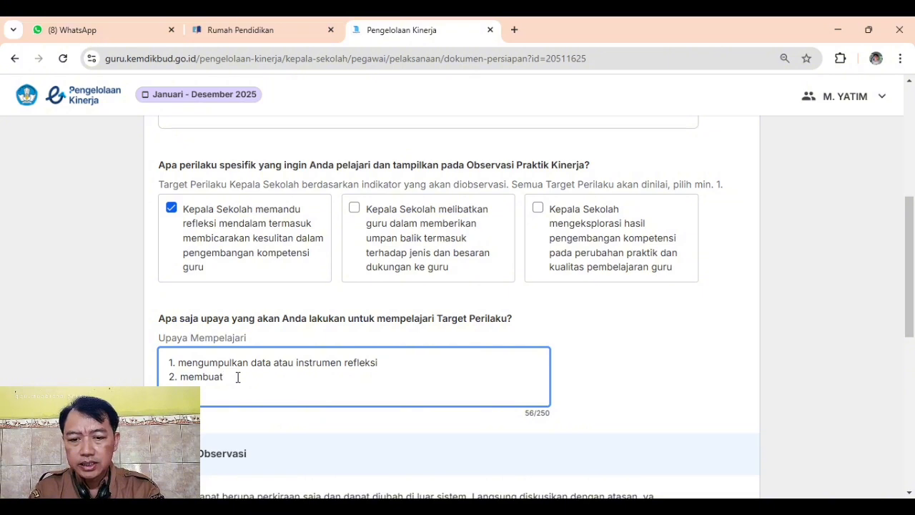
Step: Insert "cara" before "membuat" in item 2 and return to the end of the line
key(Left)
key(Left)
key(Left)
key(Left)
key(Left)
key(Left)
key(Left)
key(Left)
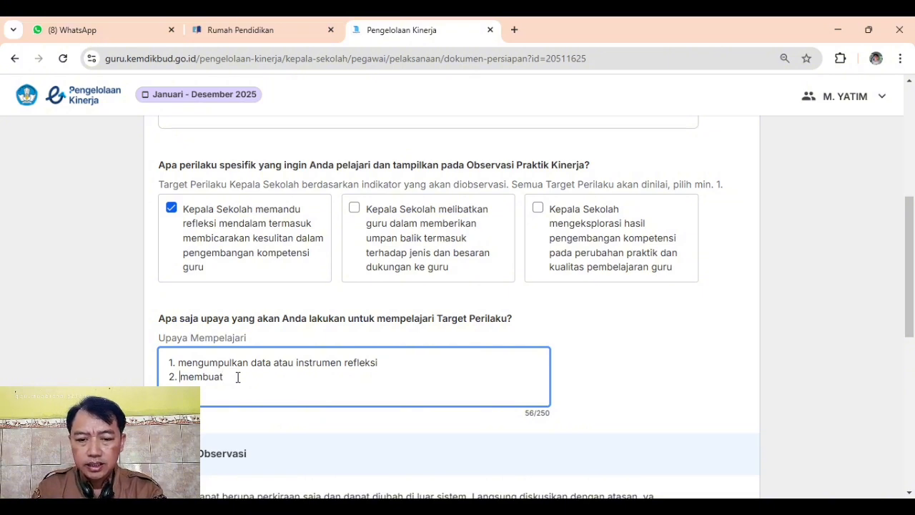
text(cara)
key(Right)
key(Right)
key(Right)
key(Right)
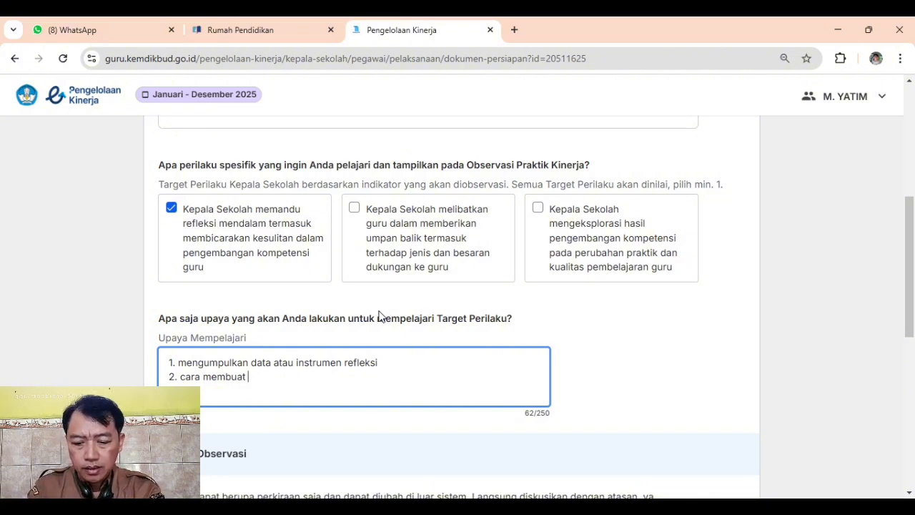
Step: Complete item 2 of Upaya Mempelajari with "intrumen refleksi yang tepat"
text(intru)
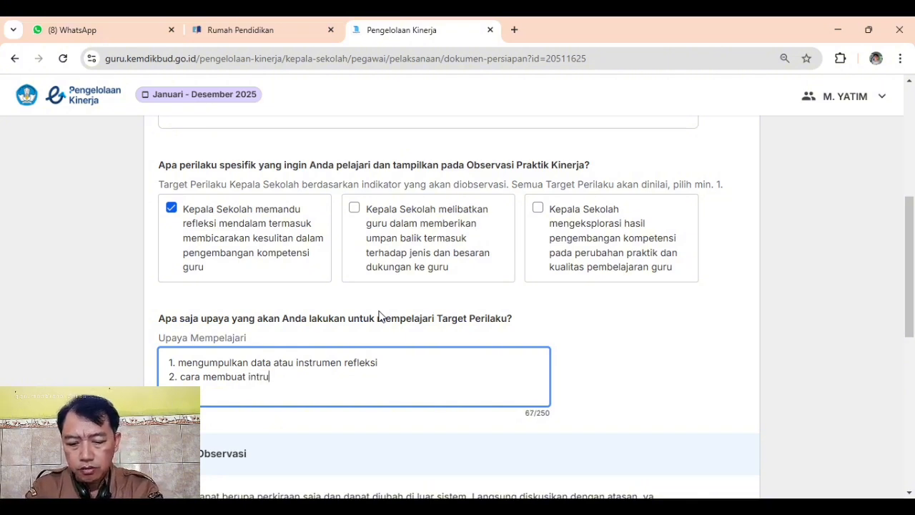
text(men refi)
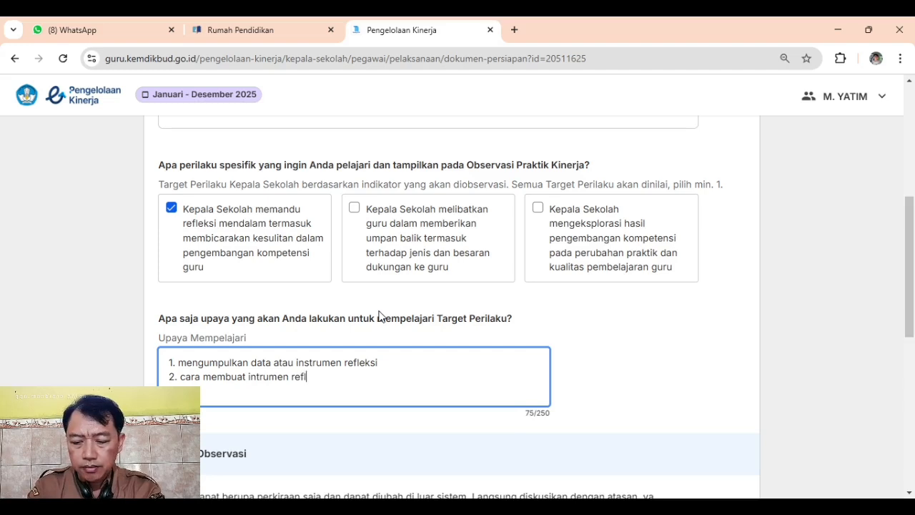
key(BackSpace)
text(leksi)
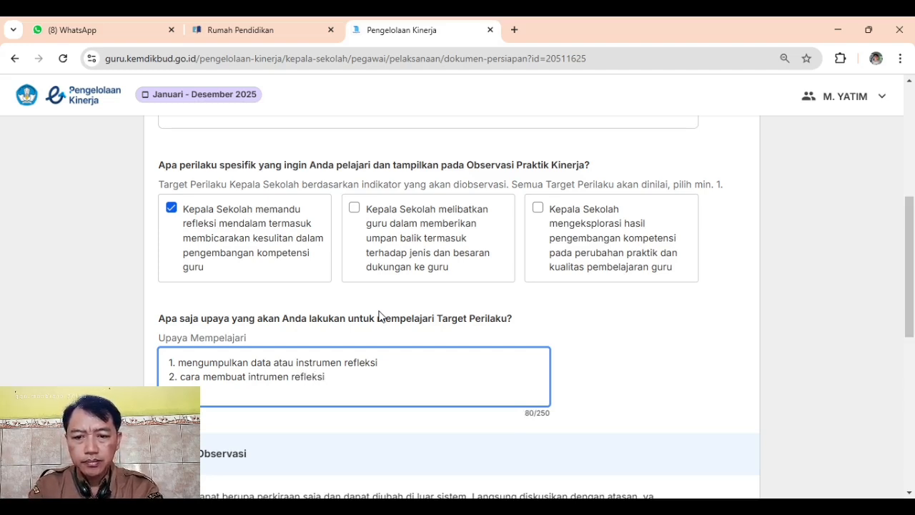
text( yang t)
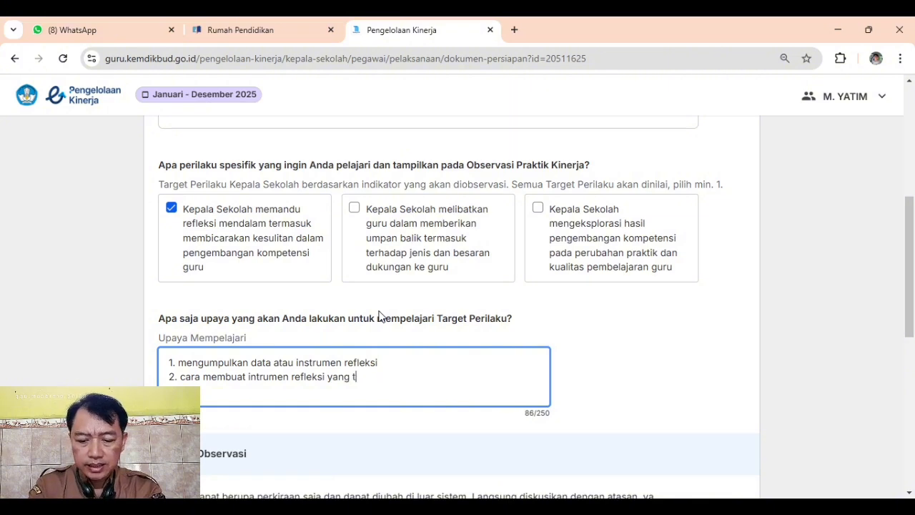
text(epat)
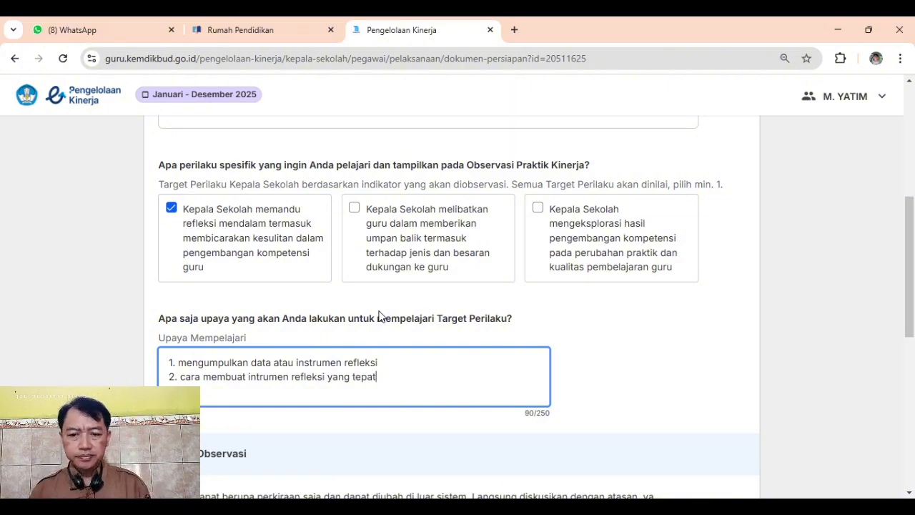
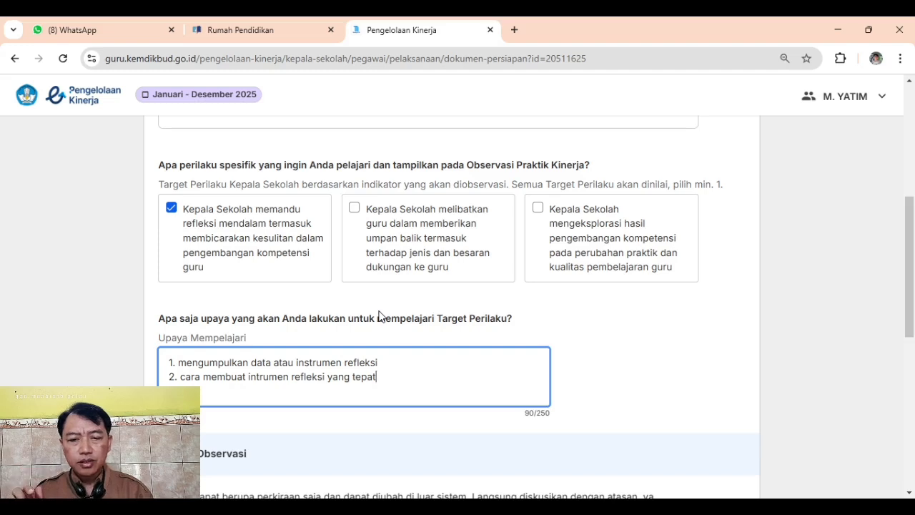
Step: Add item 3 to Upaya Mempelajari: "Apa saja yang perlu dibicarakan dalam melaksanakan refleksi mendalam"
key(Return)
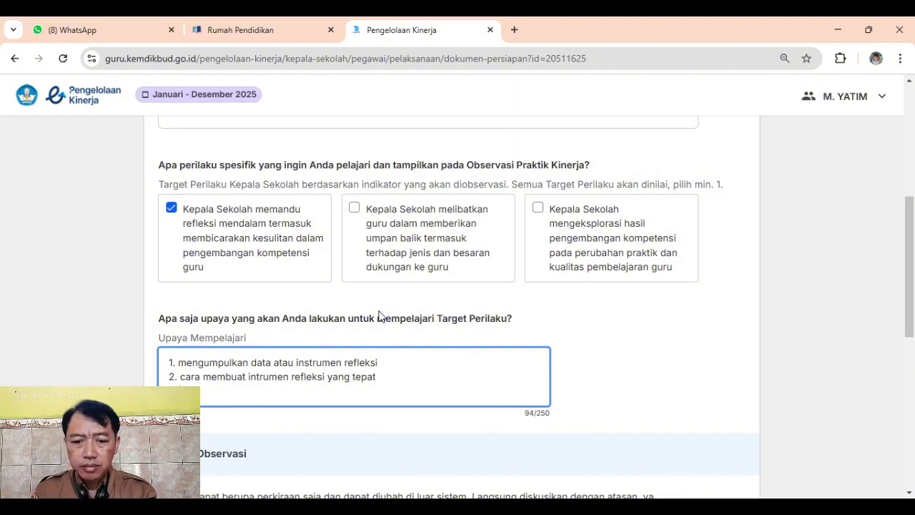
text(3. cara)
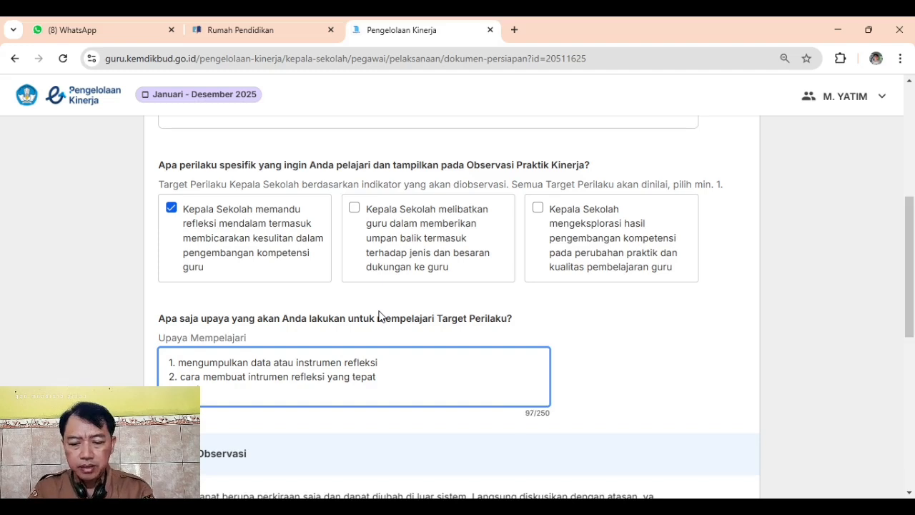
key(BackSpace)
text(saj)
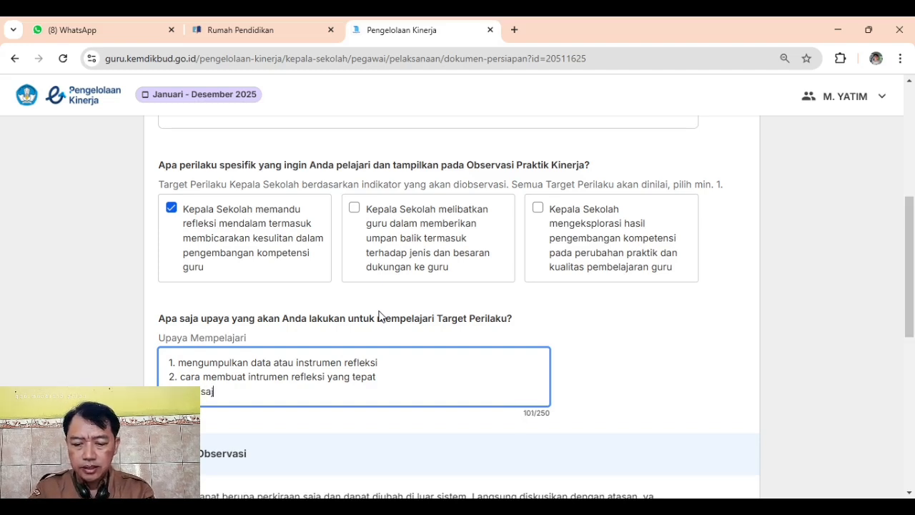
text(a yang perlu)
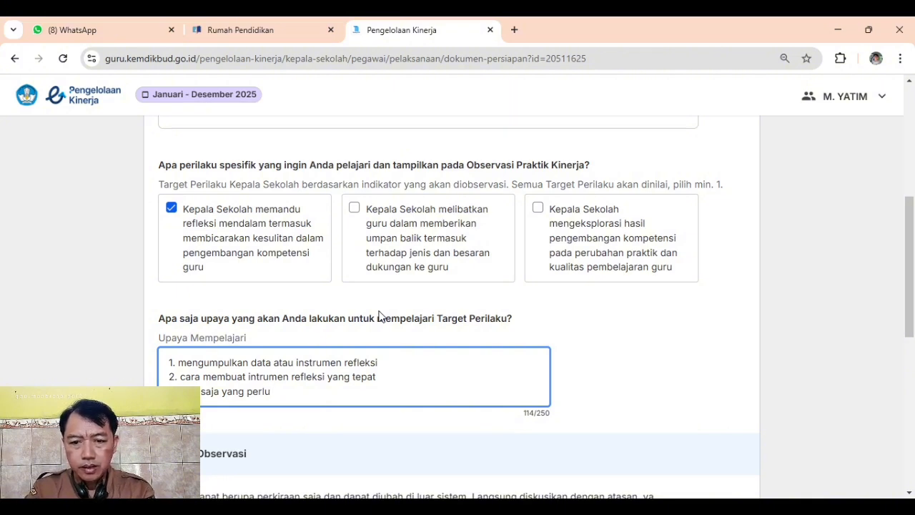
text( dib)
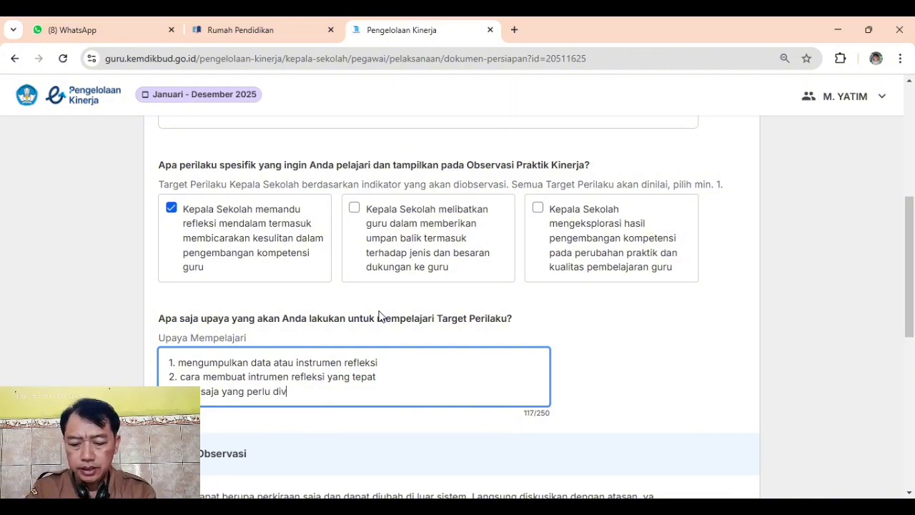
text(icarakan)
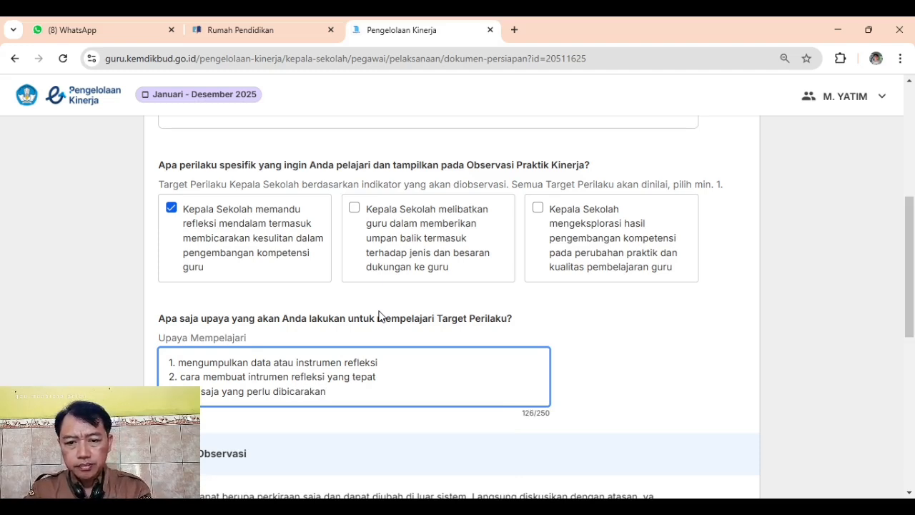
text( dalam)
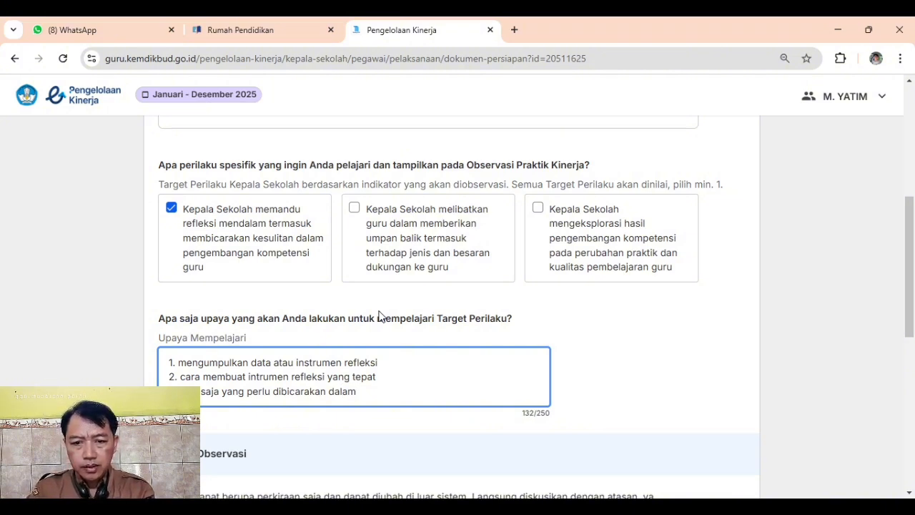
text(melaksa)
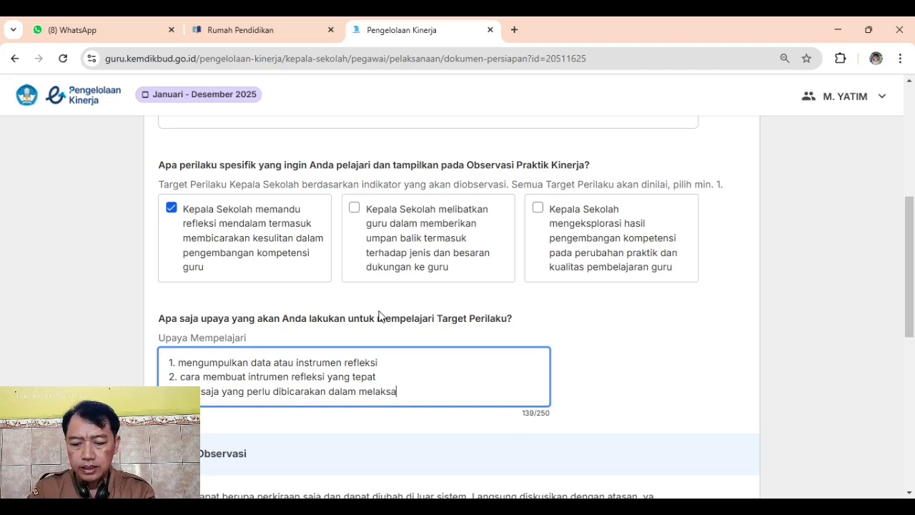
text(nakan )
text(r)
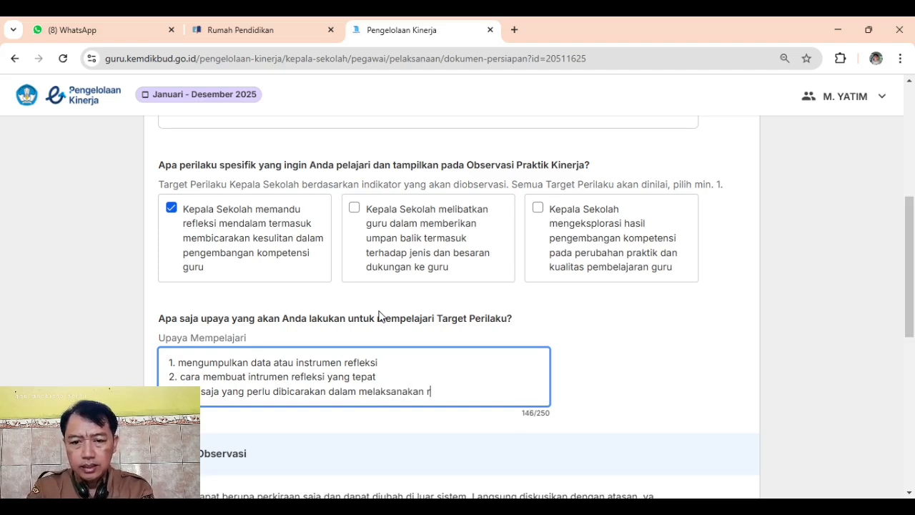
text(efle)
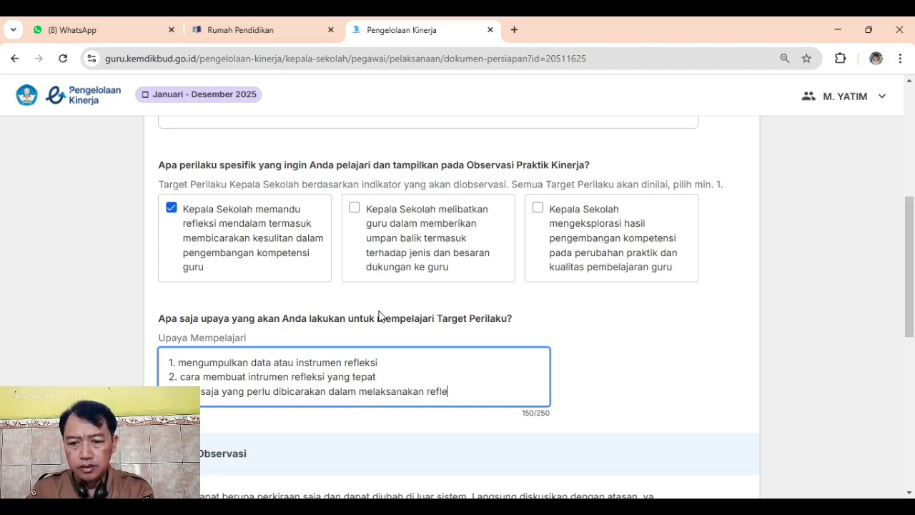
text(ksi mendalam)
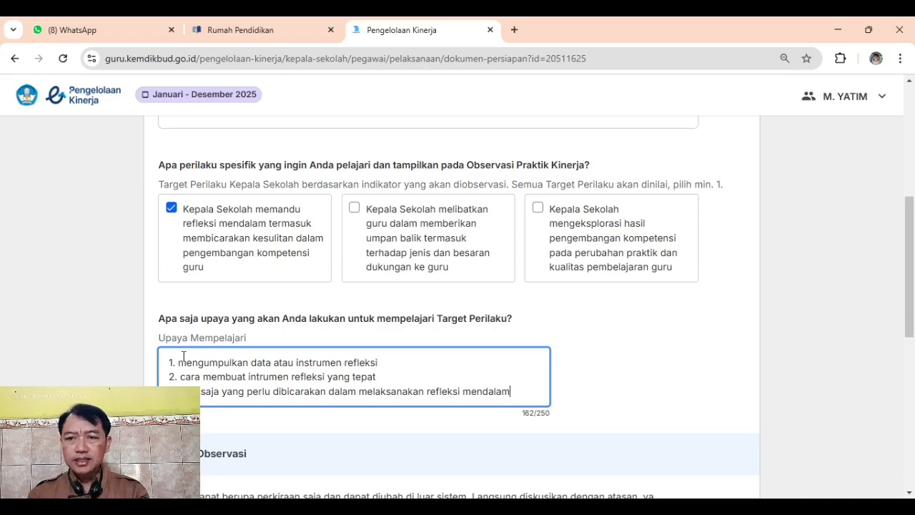
Step: Insert "cara" before "mengumpulkan" in item 1 of Upaya Mempelajari
scroll(182, 379, down, 1)
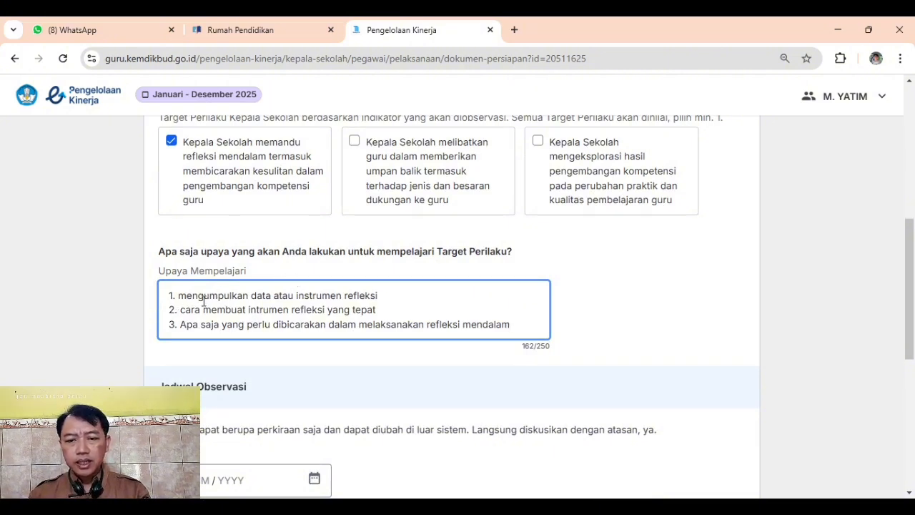
click(180, 294)
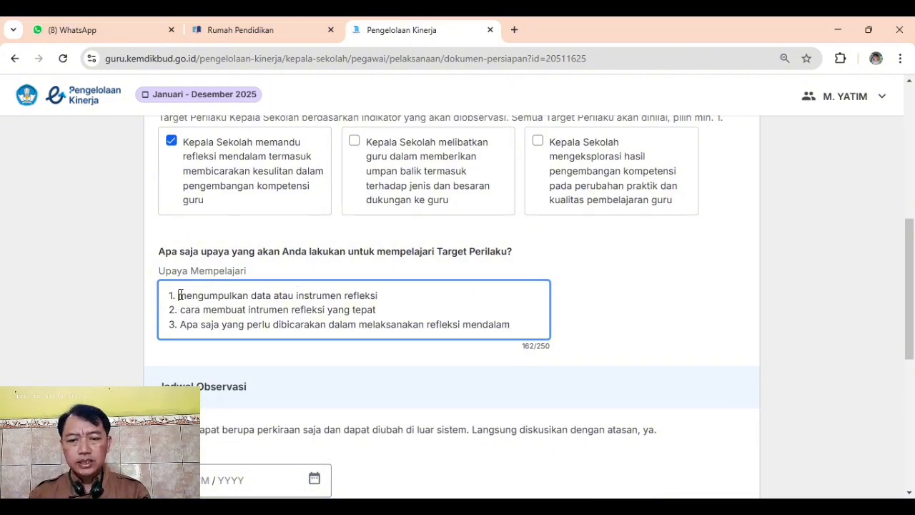
text(cara)
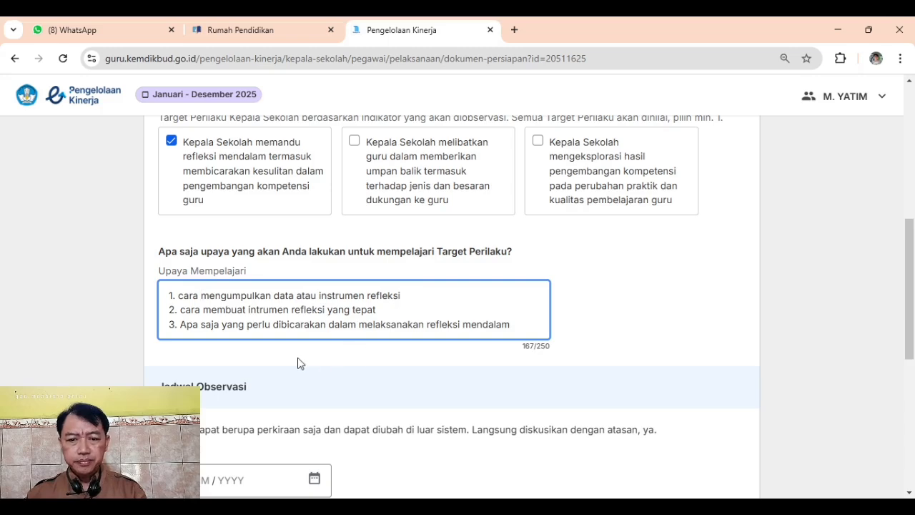
Step: Review the scheduling note under Jadwal Observasi and set the observation Tanggal to 4 Maret 2025
scroll(297, 362, down, 1)
scroll(287, 322, down, 1)
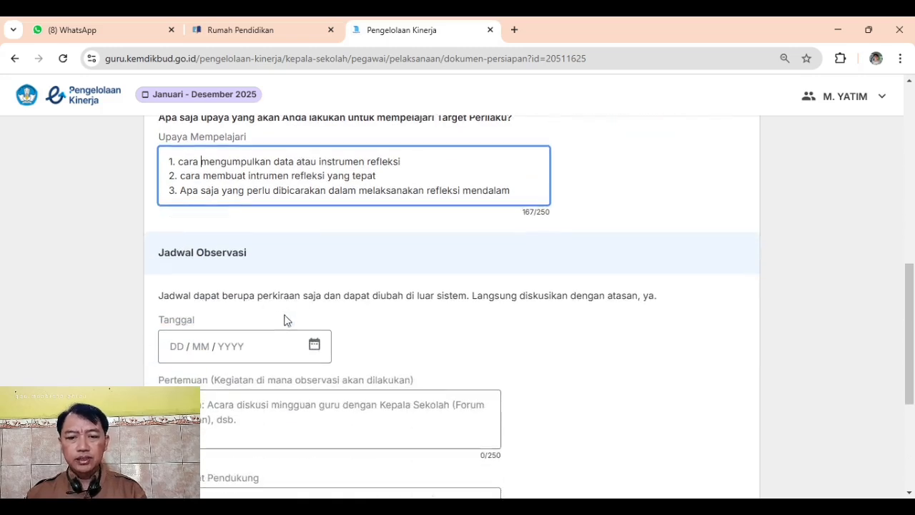
scroll(292, 278, down, 1)
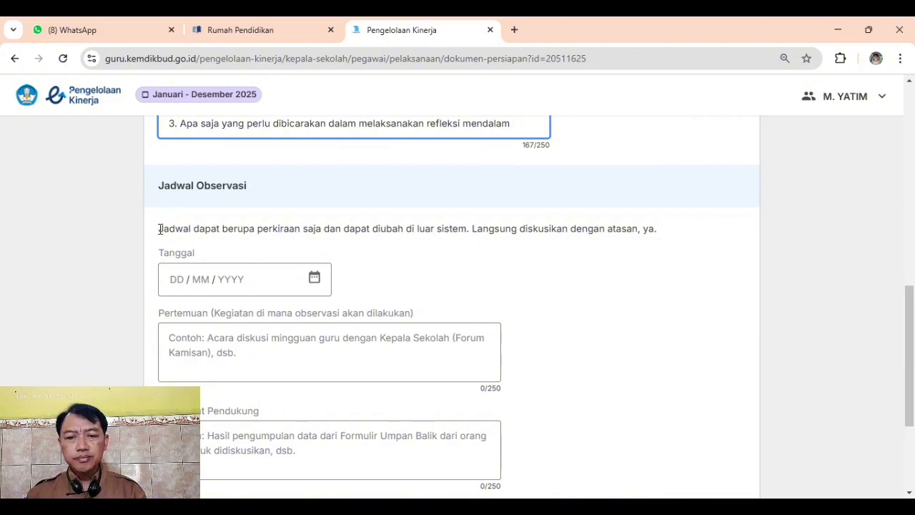
drag(158, 229, 643, 232)
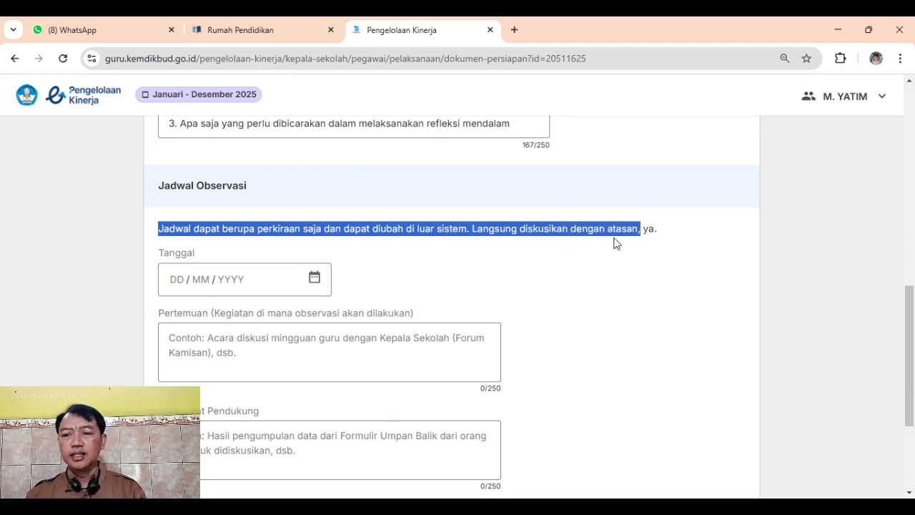
click(615, 242)
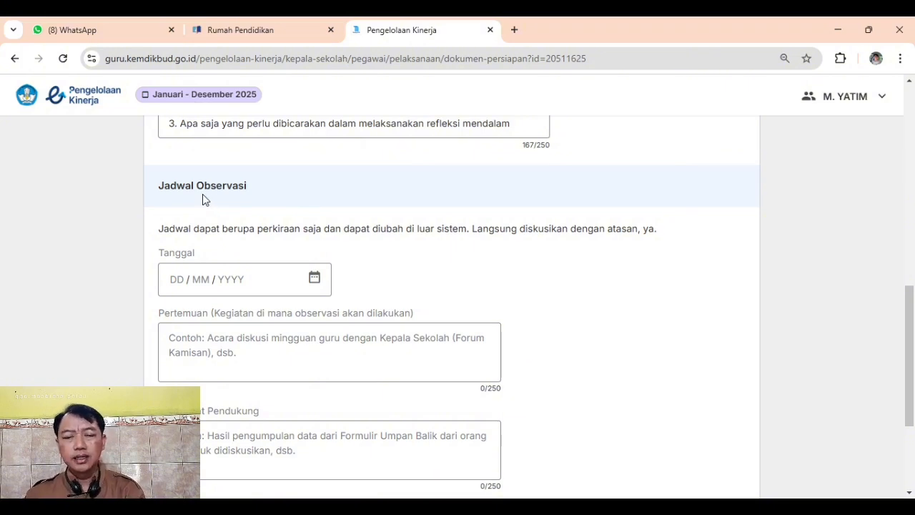
click(317, 284)
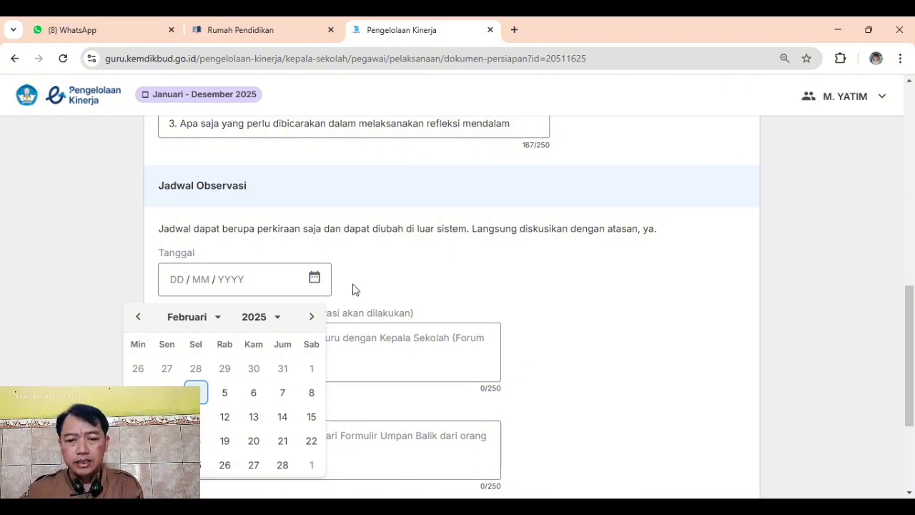
click(218, 319)
click(183, 395)
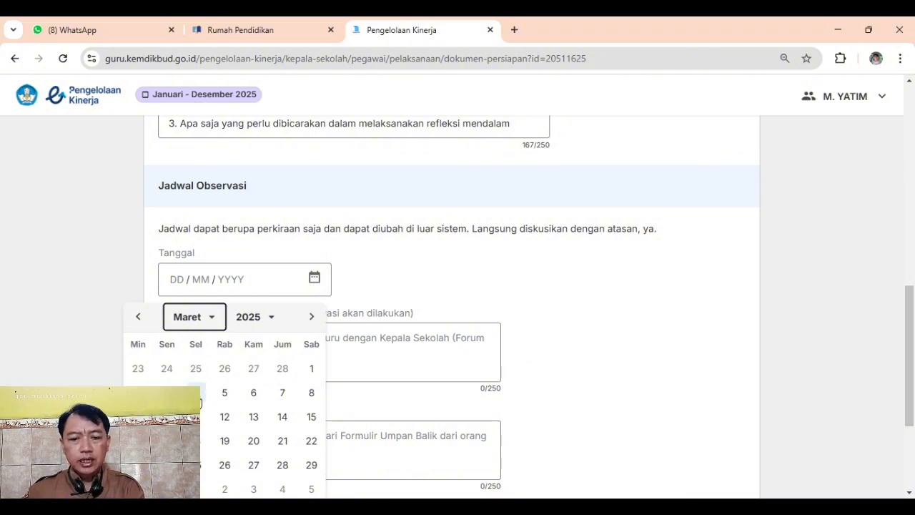
click(198, 396)
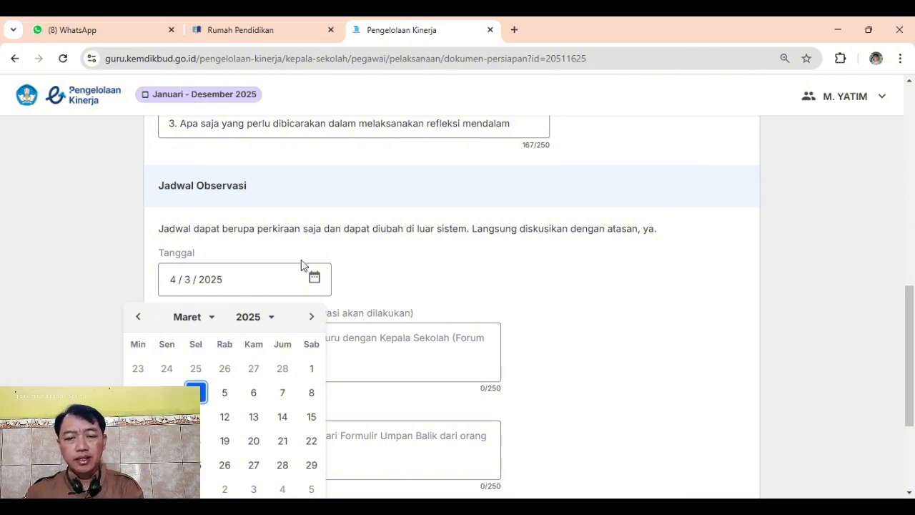
click(440, 284)
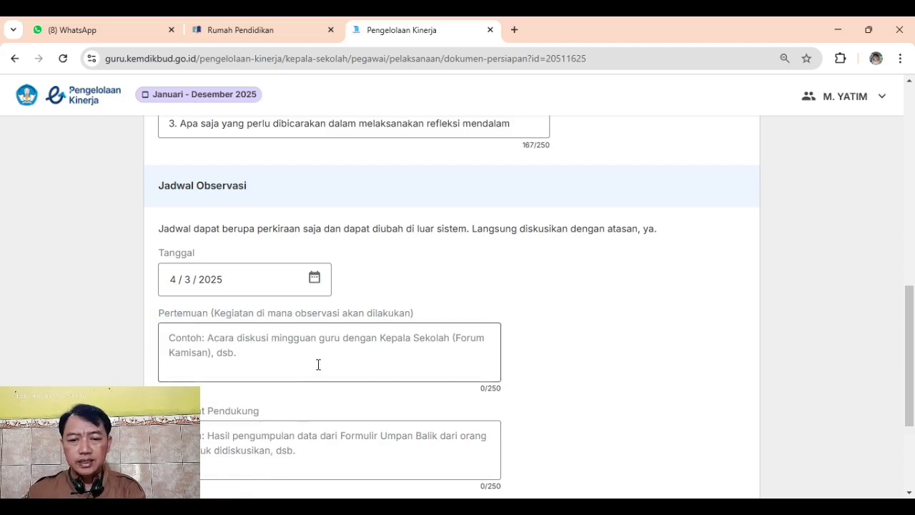
Step: Begin the Pertemuan description of the observation activity with "Acara visitasi"
scroll(318, 365, down, 1)
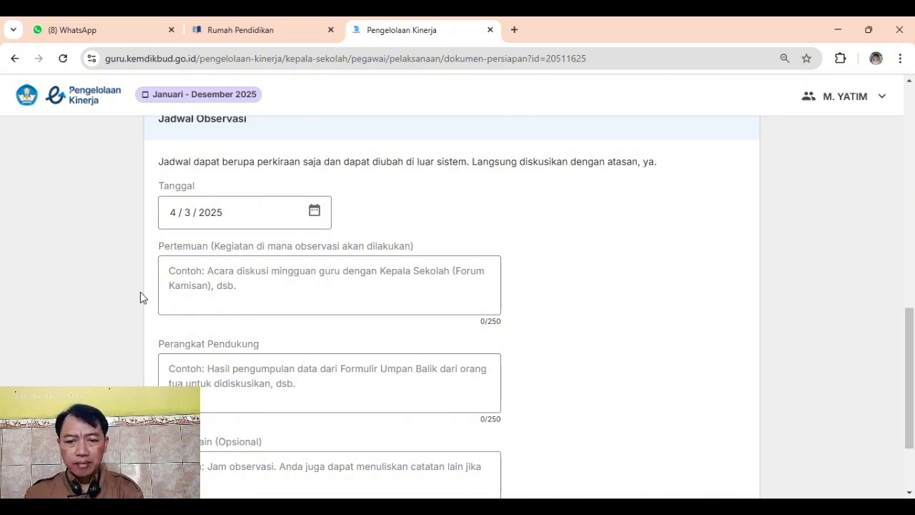
click(192, 277)
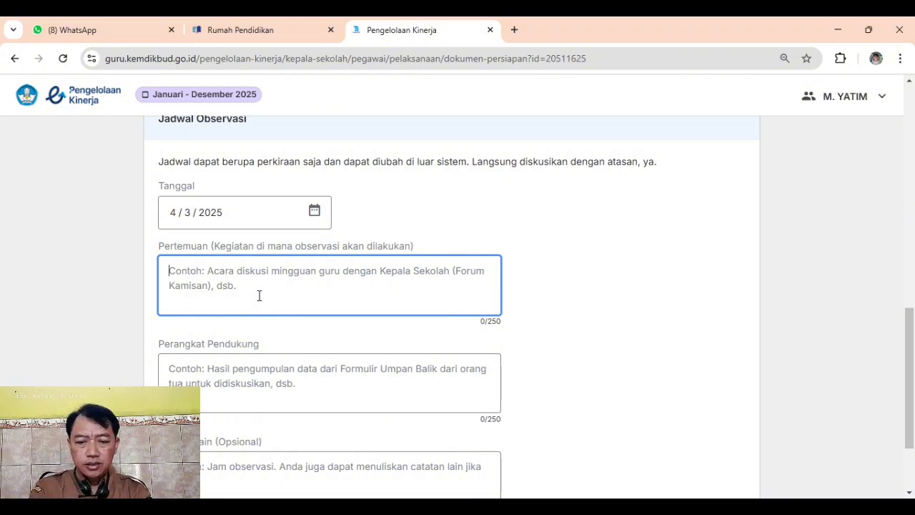
text(A)
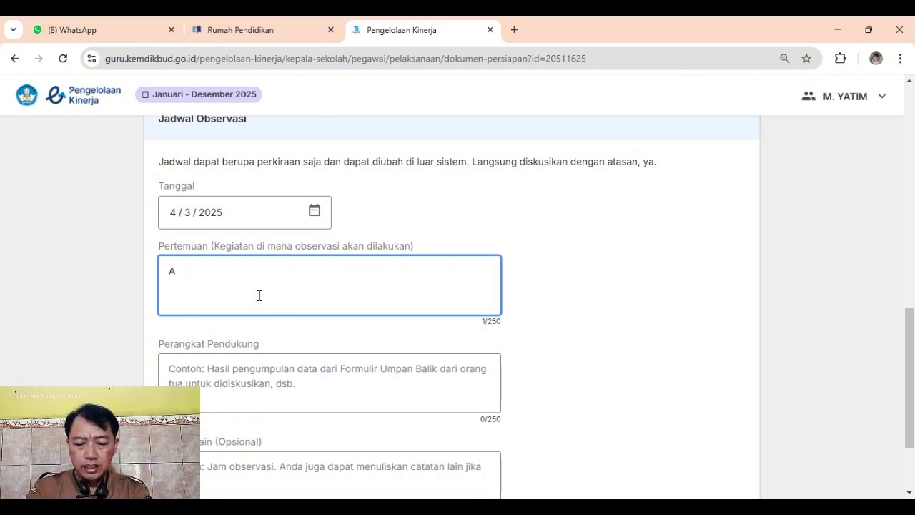
text(cara)
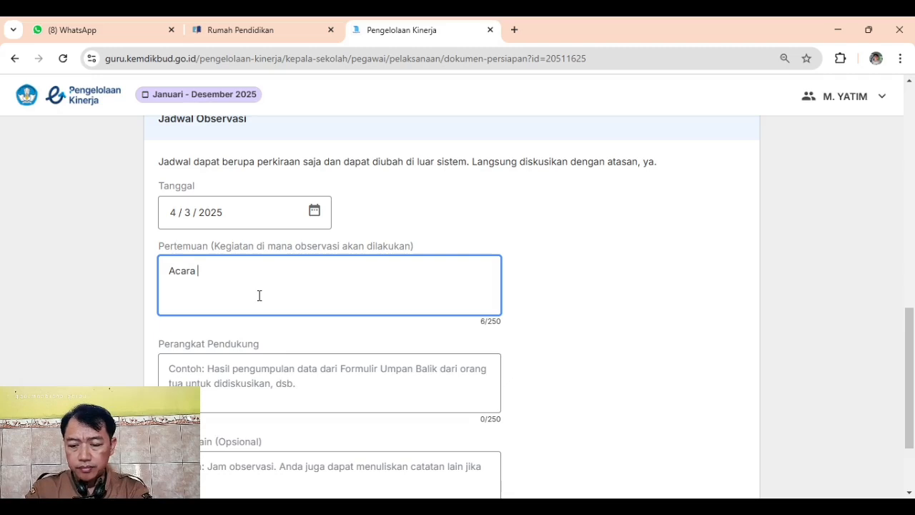
text( vi)
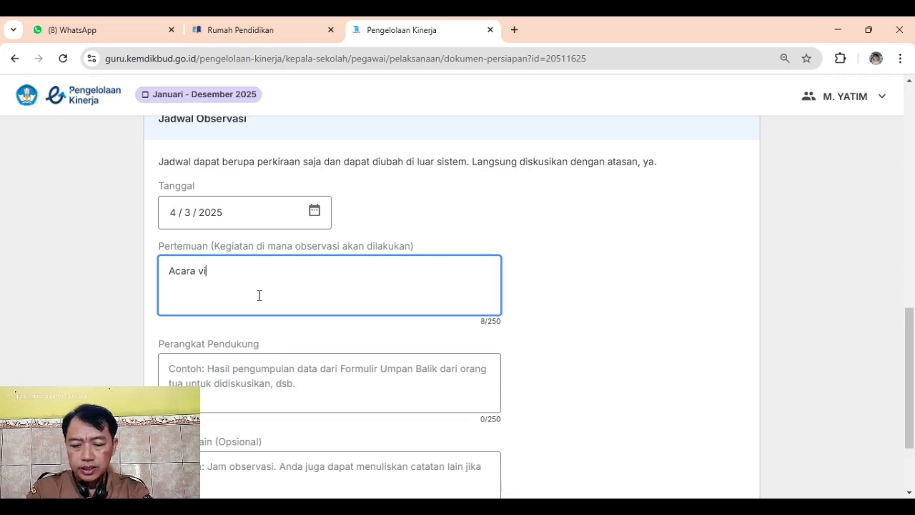
text(sitasi {)
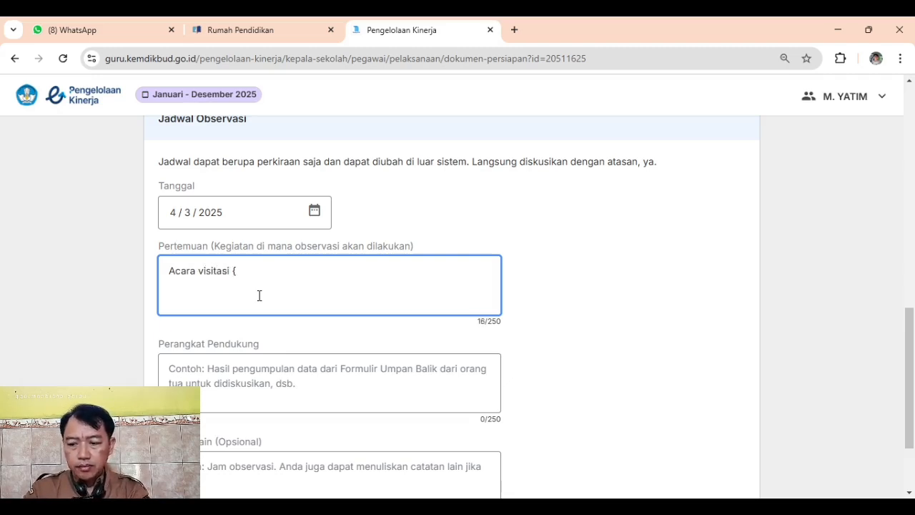
key(BackSpace)
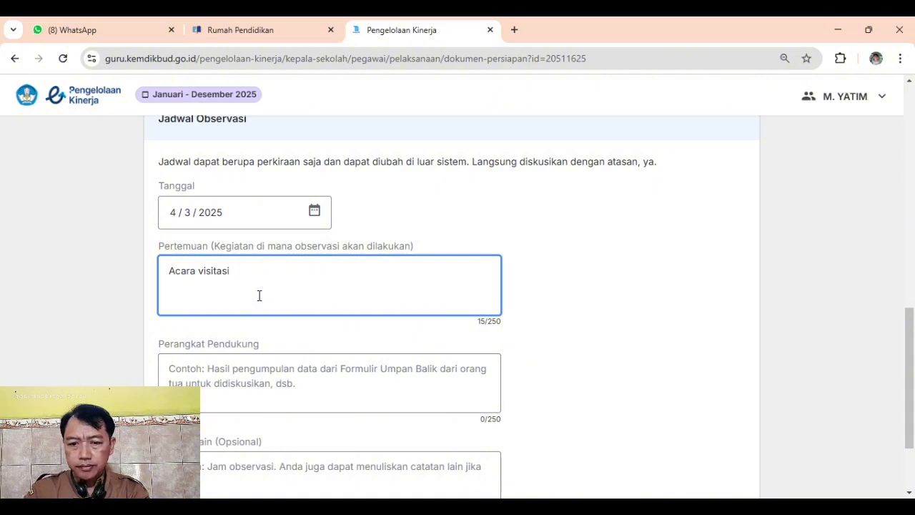
text(Penge)
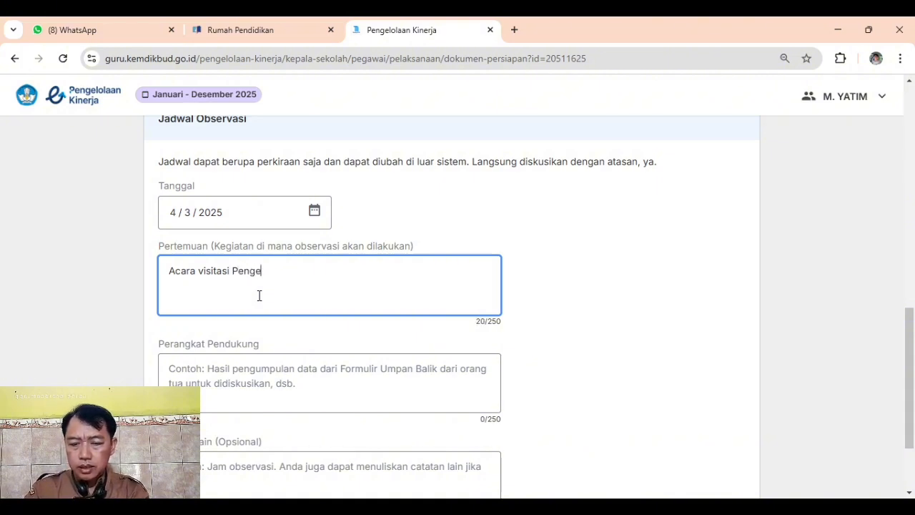
key(BackSpace)
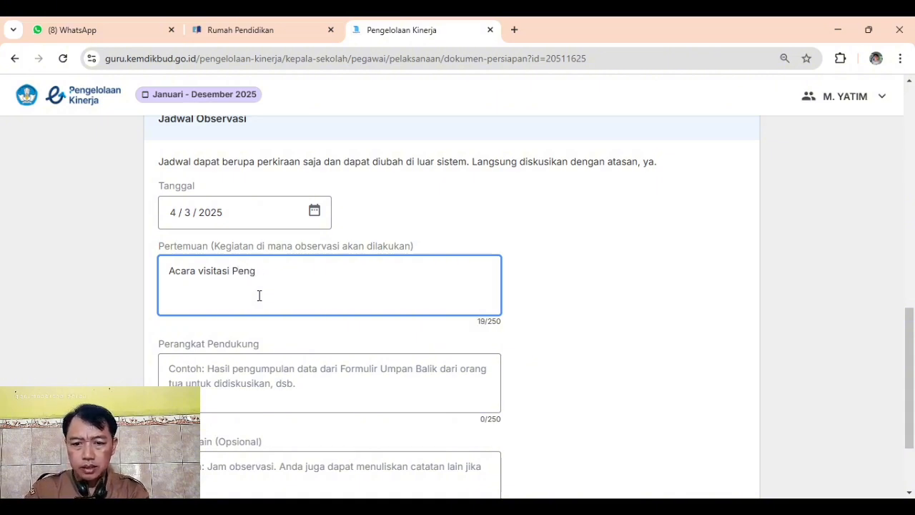
text(a)
key(BackSpace)
key(BackSpace)
key(BackSpace)
key(BackSpace)
key(BackSpace)
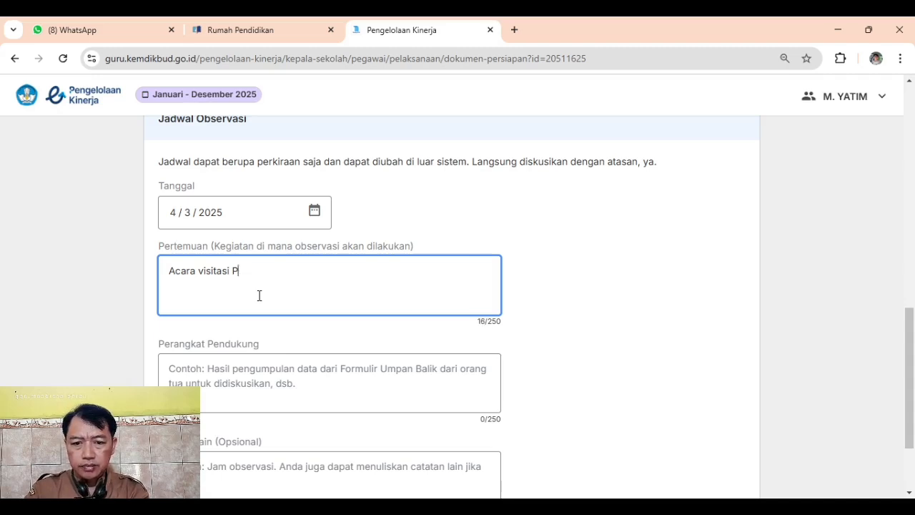
Step: Complete the Pertemuan description by adding "ke lembaga dan pembinaan keapada guru di lembaga" after "Acara visitasi"
text(ke)
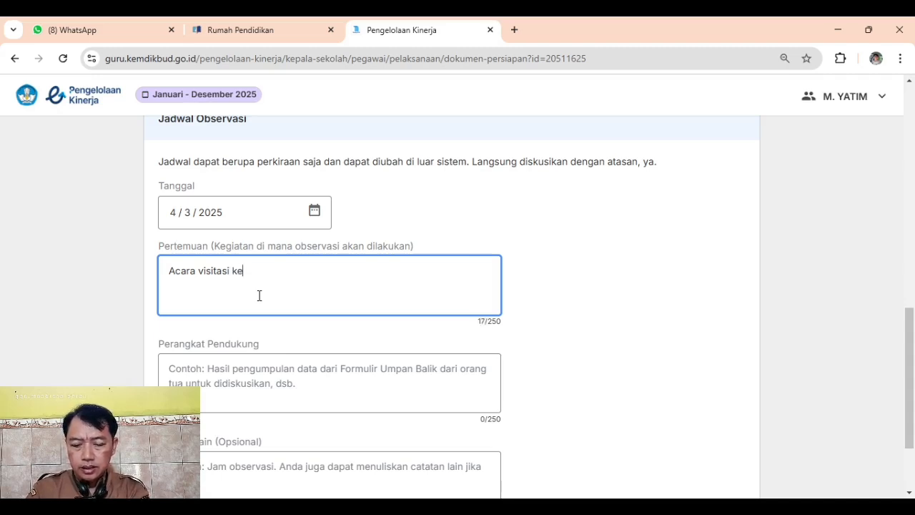
text( lembaga)
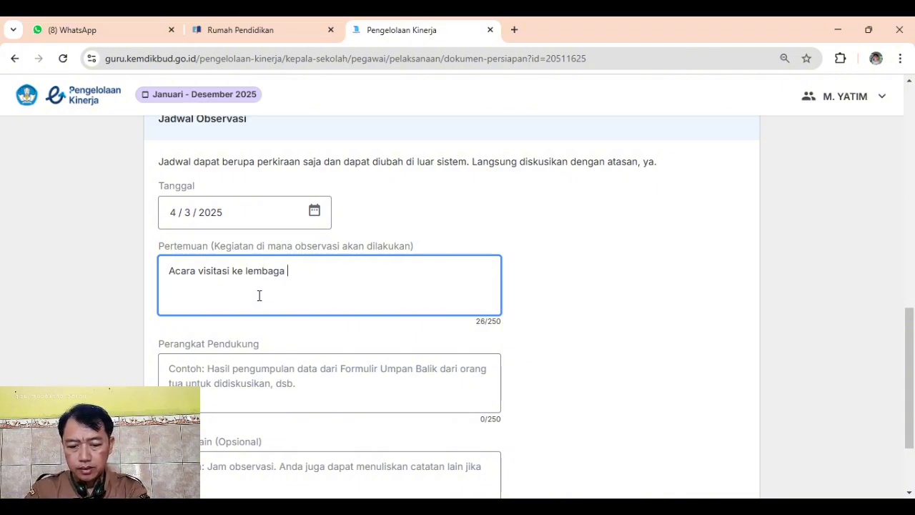
text( dan pe)
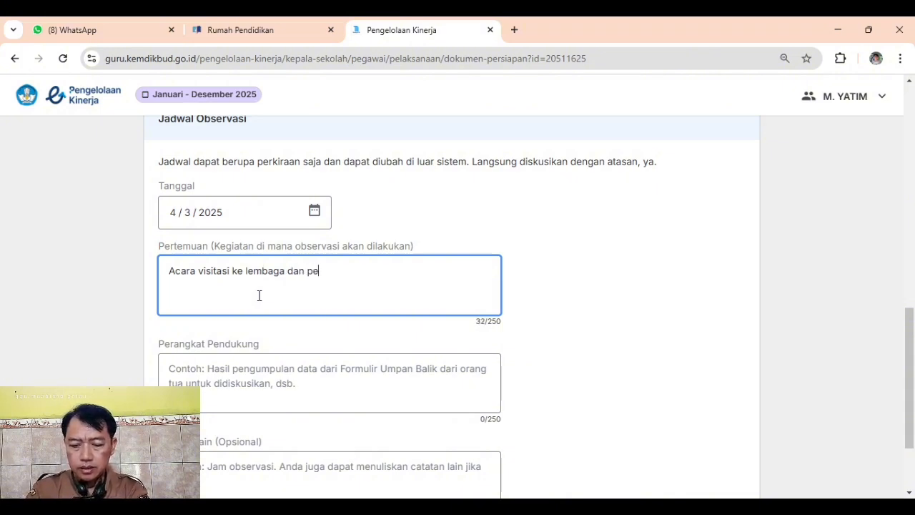
text(mbinaan )
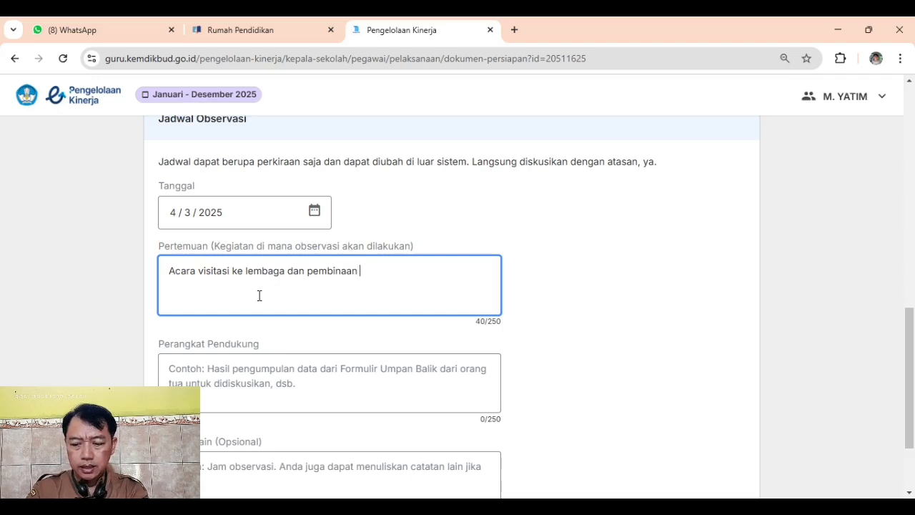
text(ke)
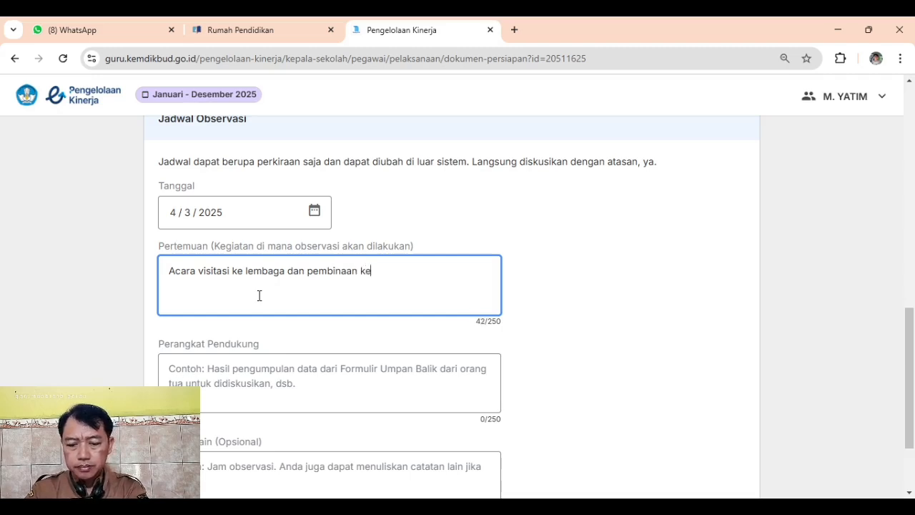
text(apada g)
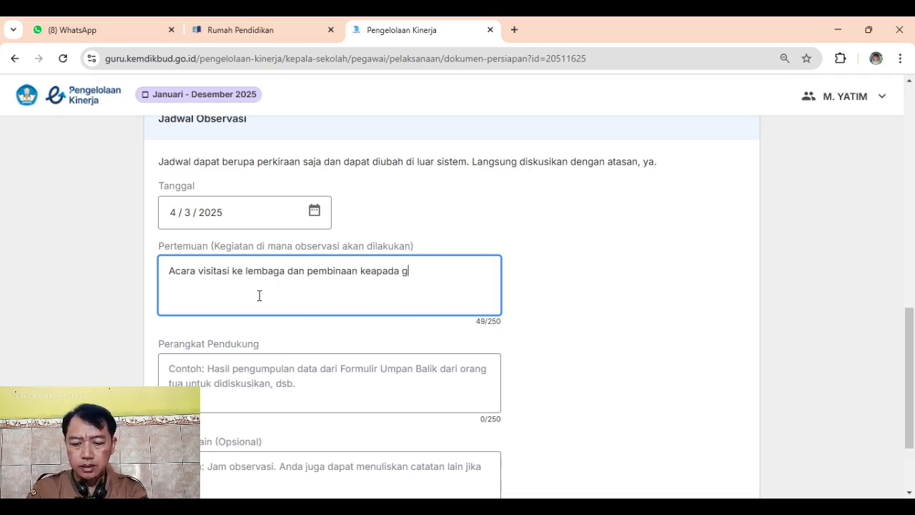
text(uru)
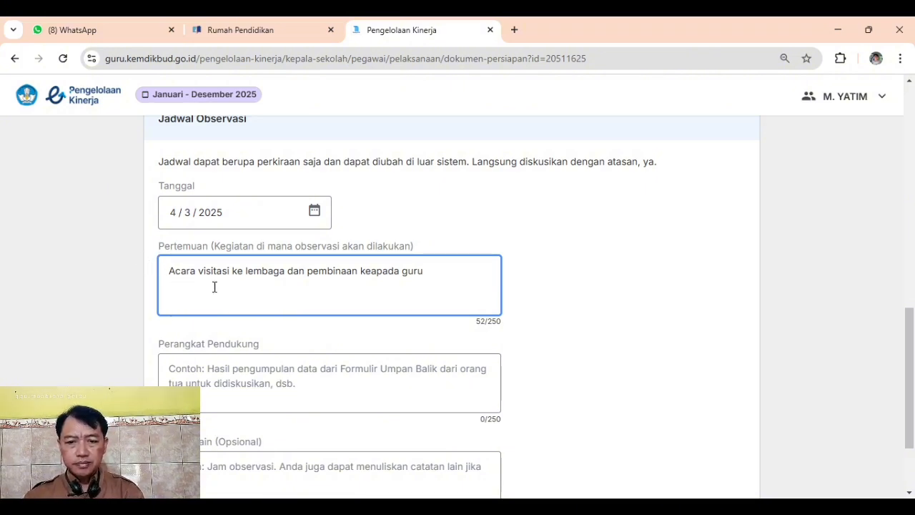
text(di lembaga)
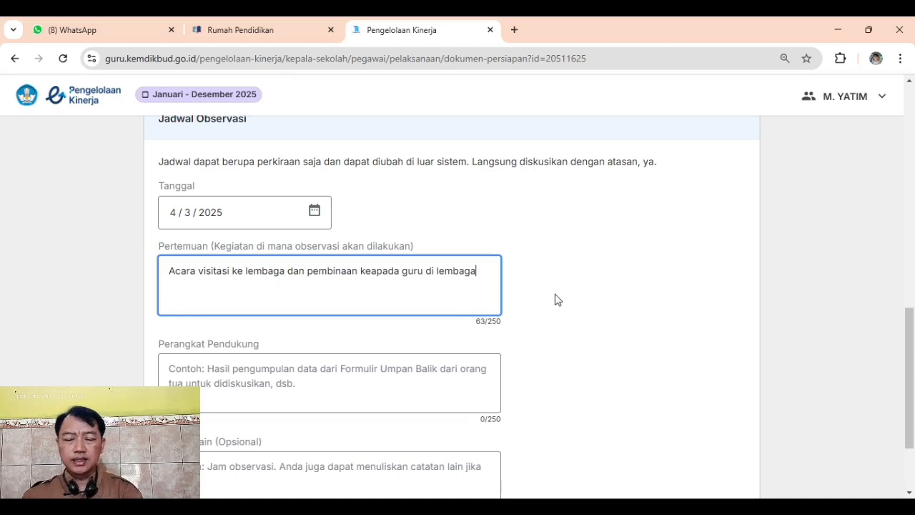
Step: Review the selected Target Perilaku and the Upaya Mempelajari entries against the remaining Jadwal Observasi fields
scroll(570, 294, down, 1)
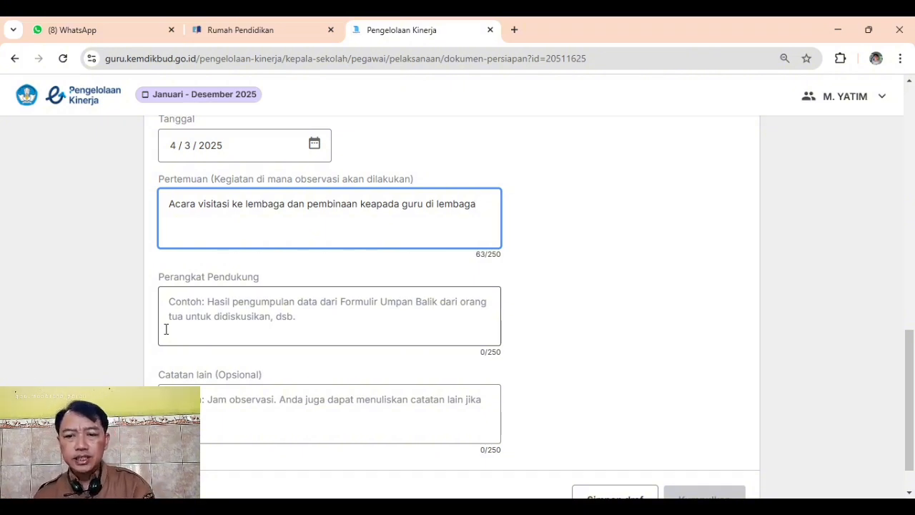
scroll(364, 161, up, 4)
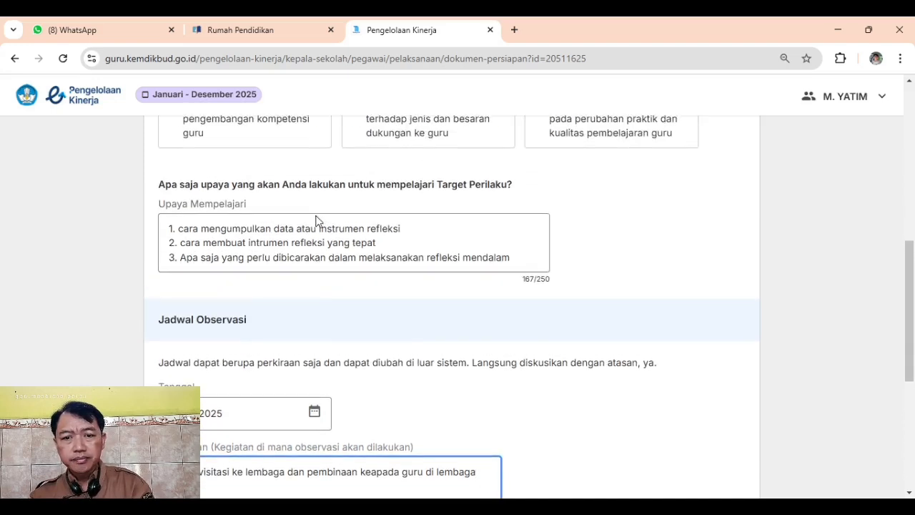
scroll(291, 226, up, 1)
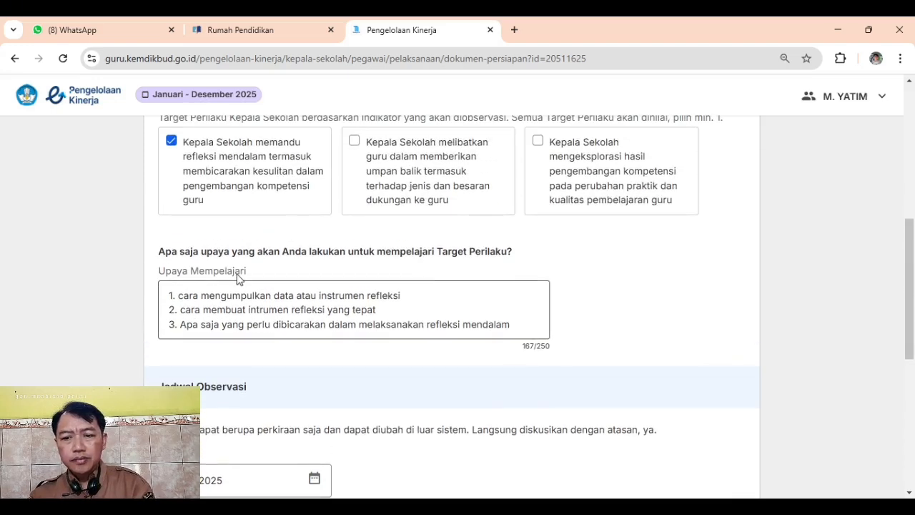
scroll(170, 269, up, 1)
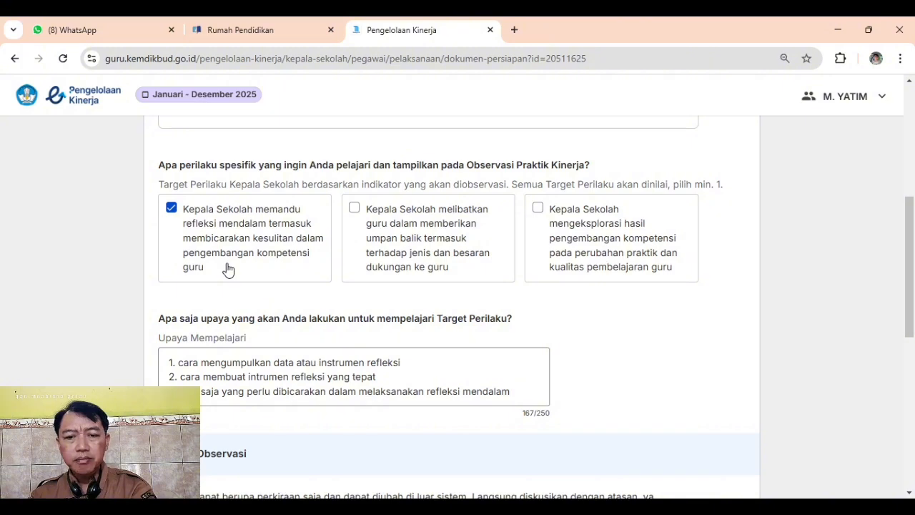
scroll(227, 269, down, 5)
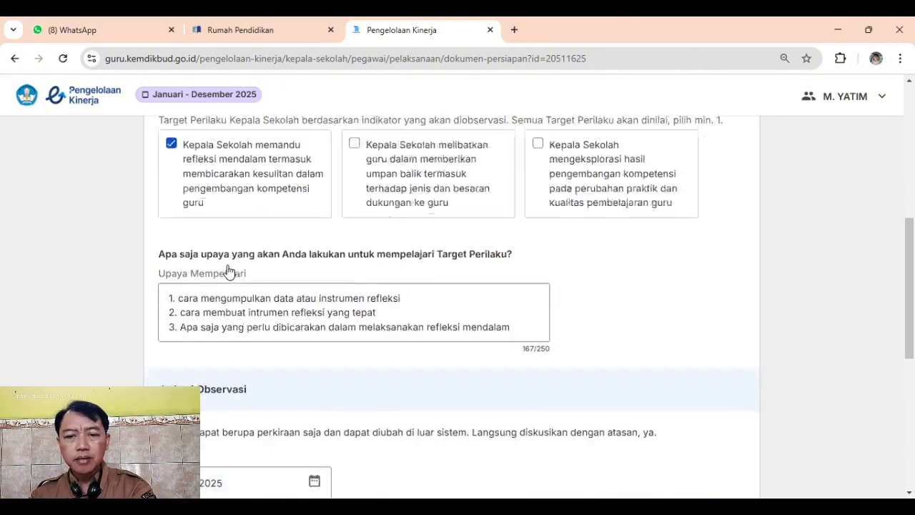
scroll(228, 272, down, 1)
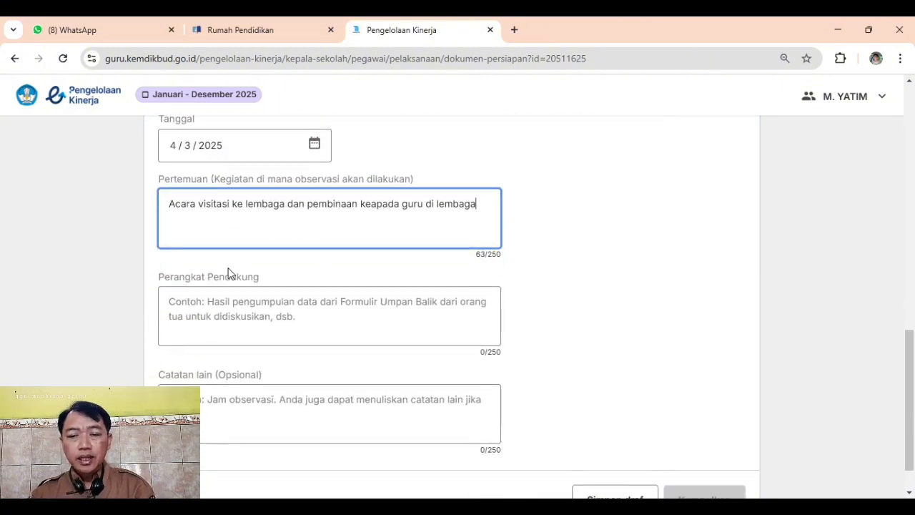
scroll(227, 271, down, 1)
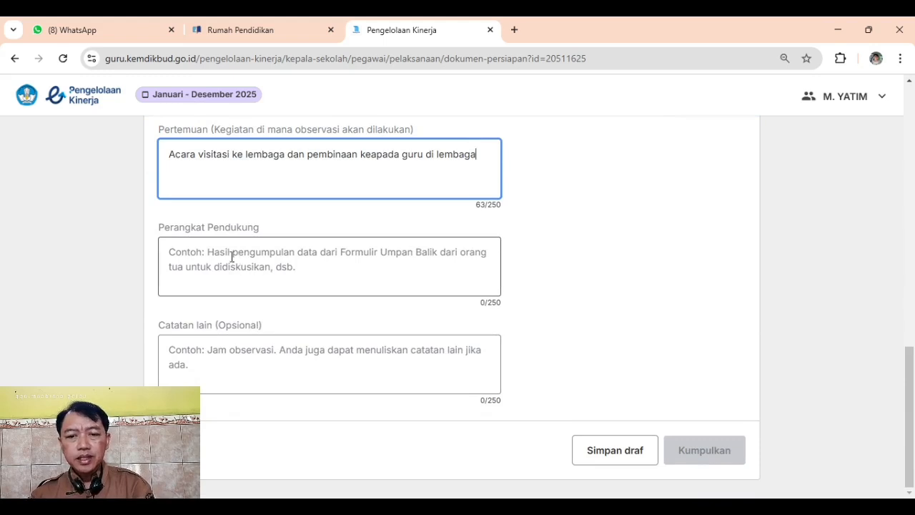
Step: Fill in Perangkat Pendukung with "Hasil Refleksi tertulis atau umpan balik dari guru dan murid"
click(178, 253)
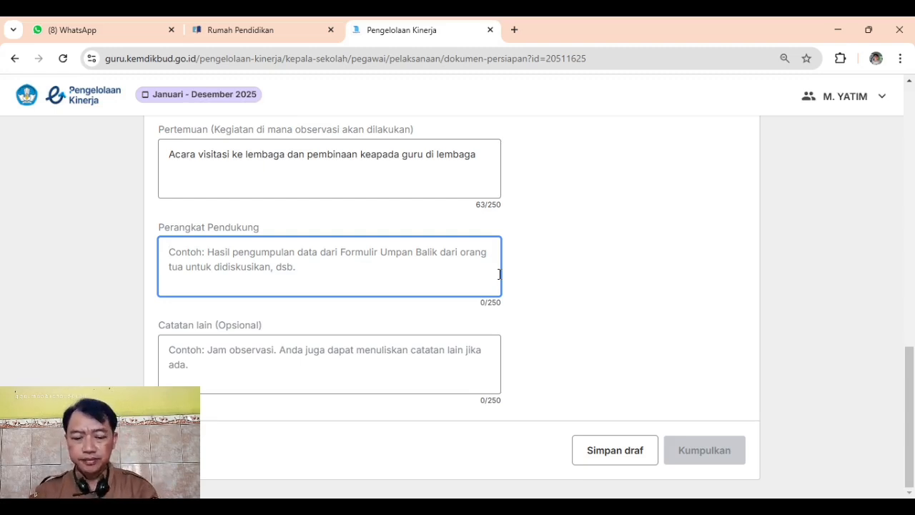
text(Hasi)
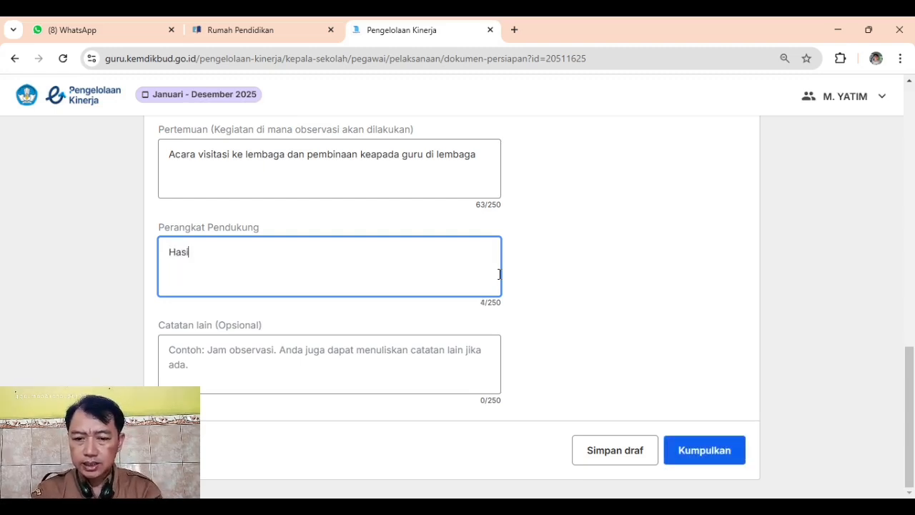
text(l Refl)
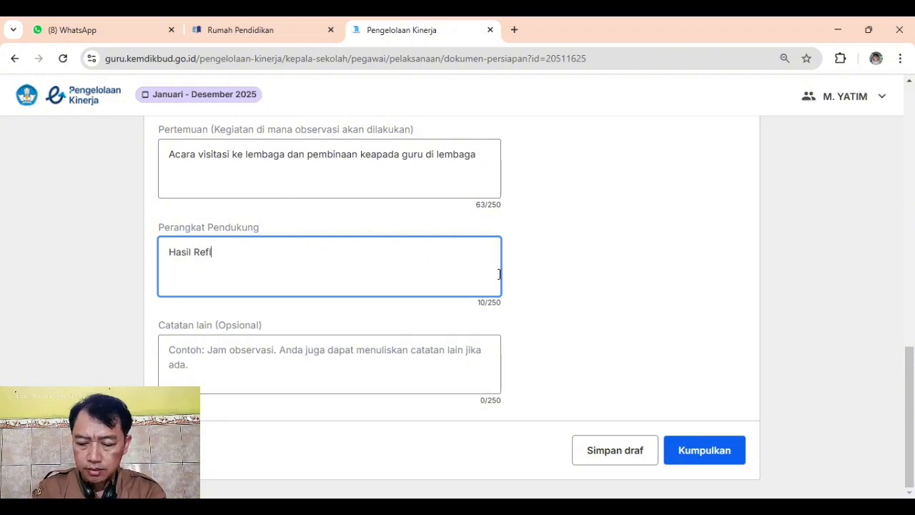
text(eksi atau u)
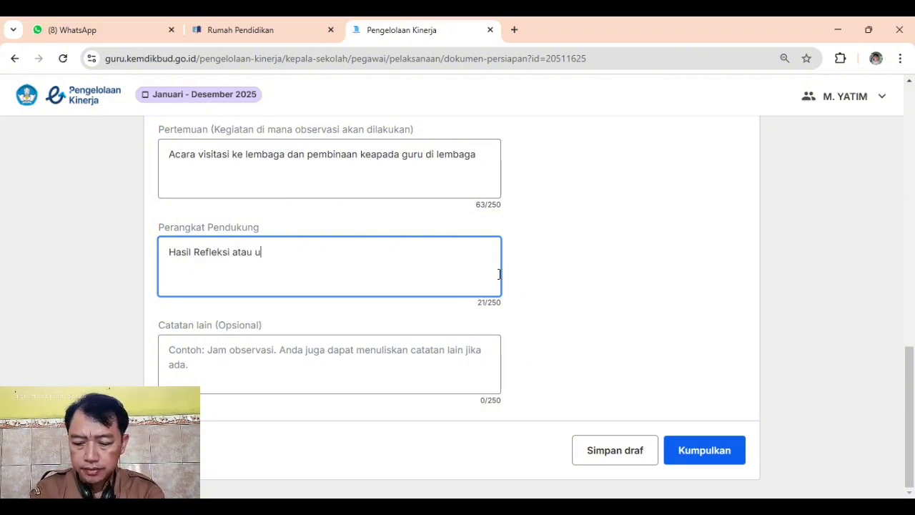
text(mpan balik)
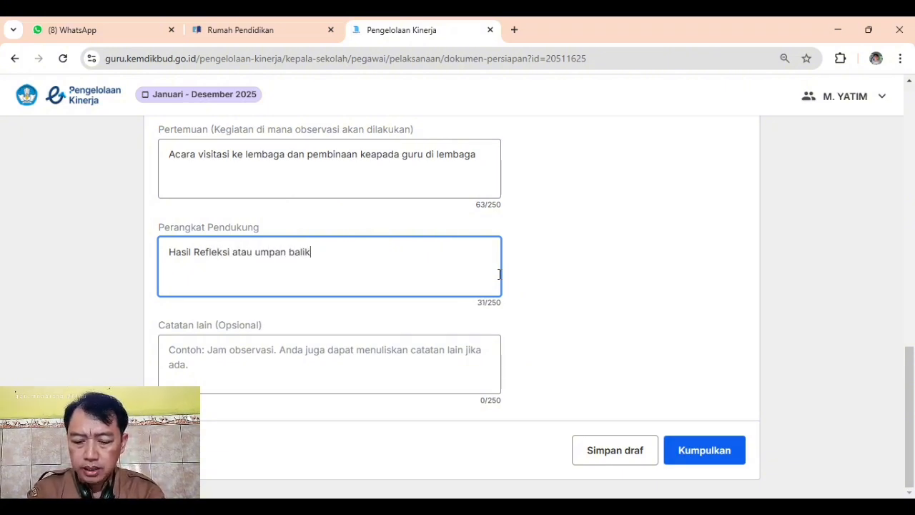
text( dari )
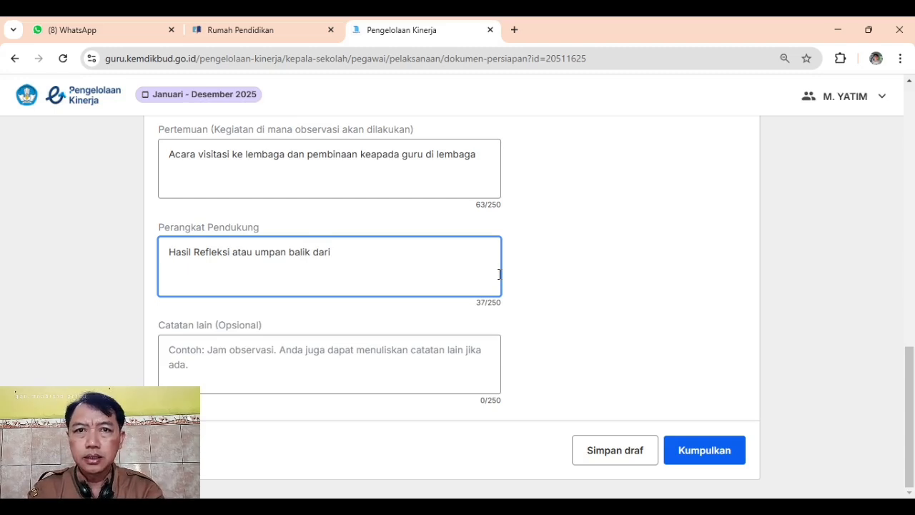
text(guru)
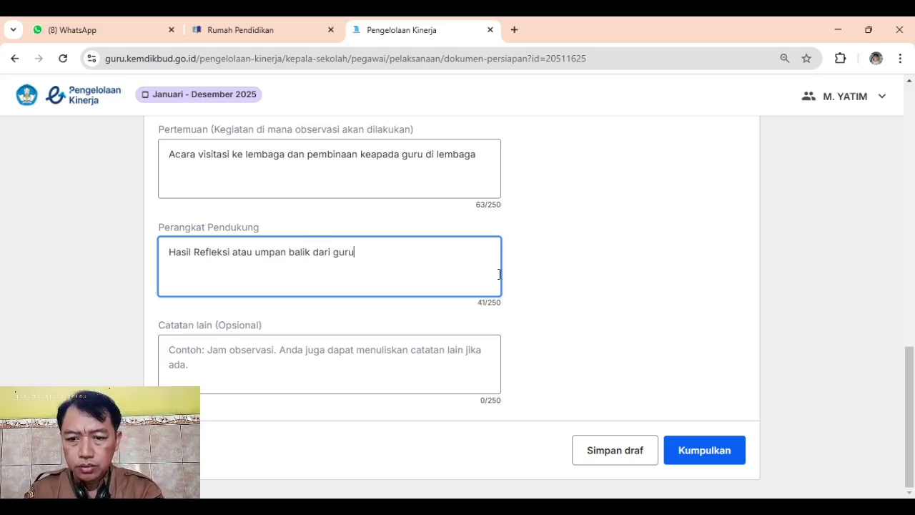
text( dan )
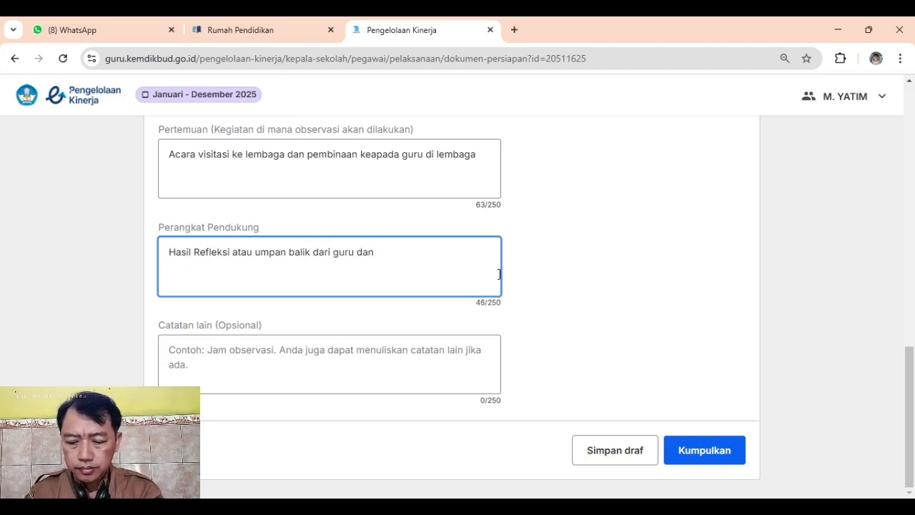
text(murid)
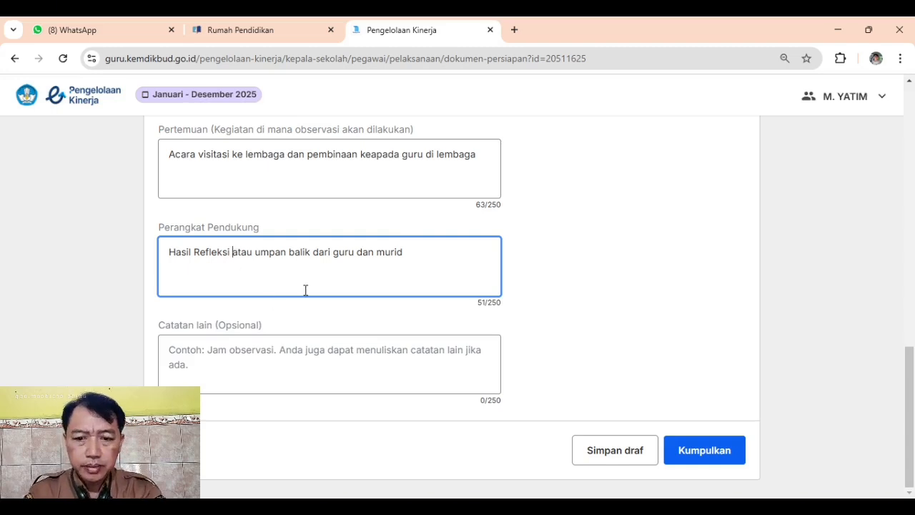
text(tertul)
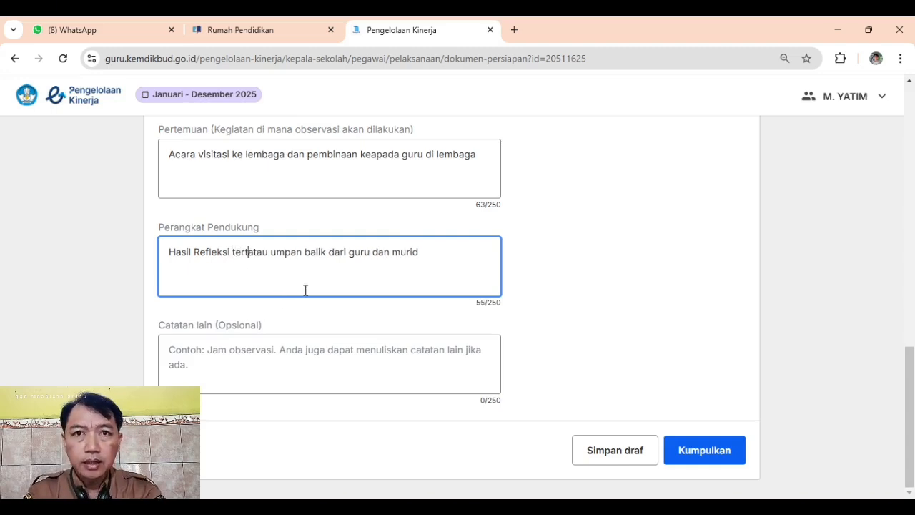
text(is)
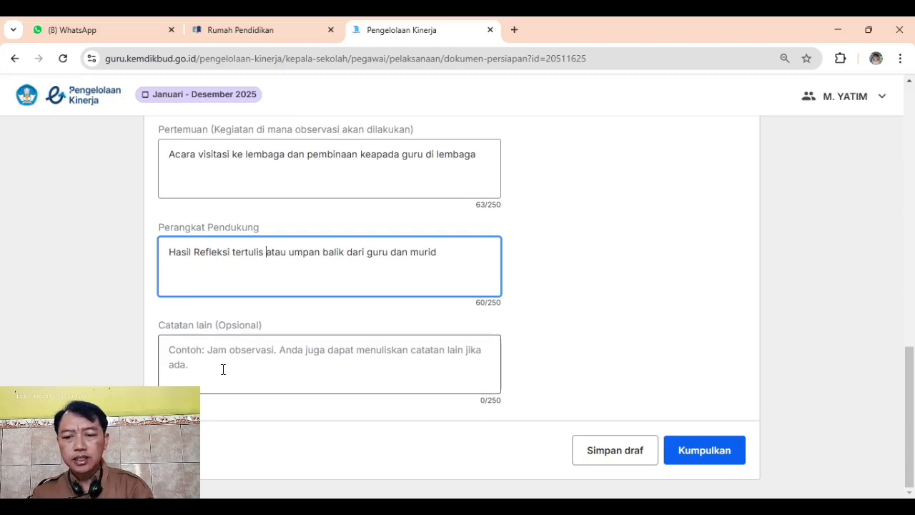
Step: Fill in Catatan lain with "Jam observasi dilaksanakan jam 10.00 s.d selesai"
click(183, 352)
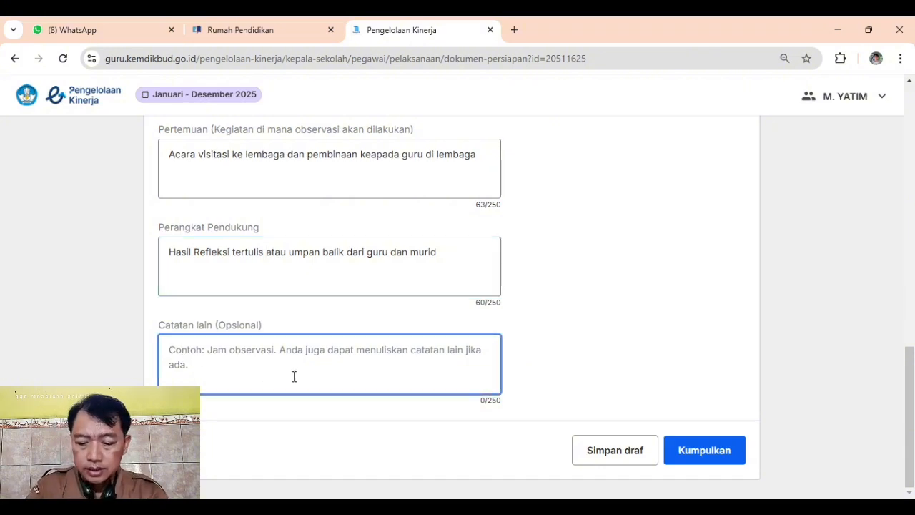
text(Jam o)
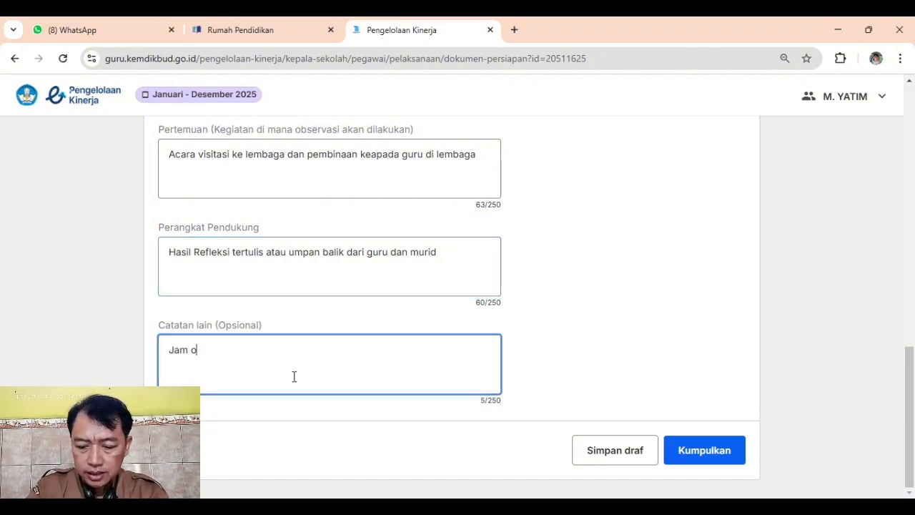
text(bservasi)
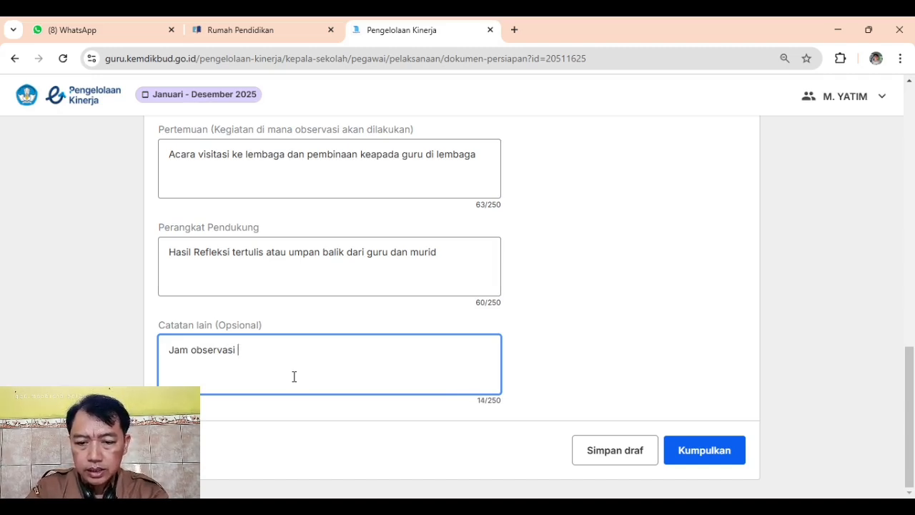
key(BackSpace)
key(BackSpace)
key(BackSpace)
key(BackSpace)
key(BackSpace)
key(BackSpace)
key(BackSpace)
key(BackSpace)
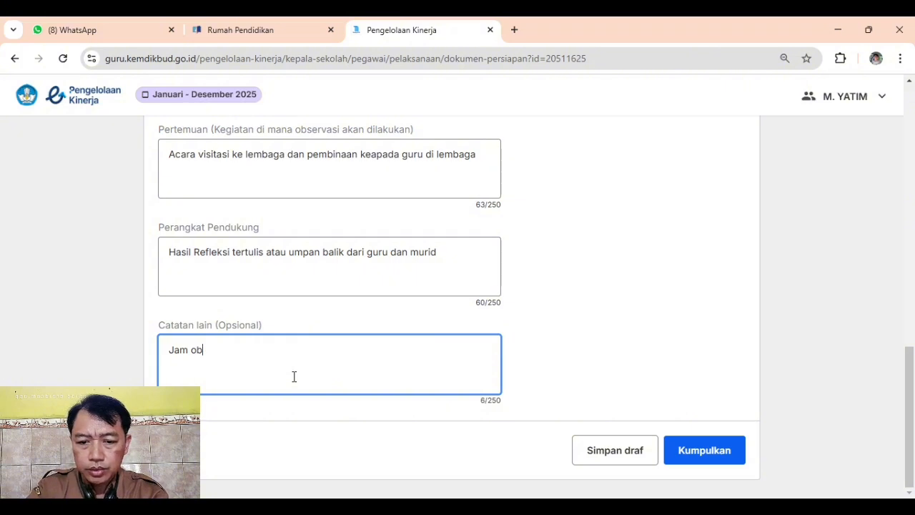
text(servas)
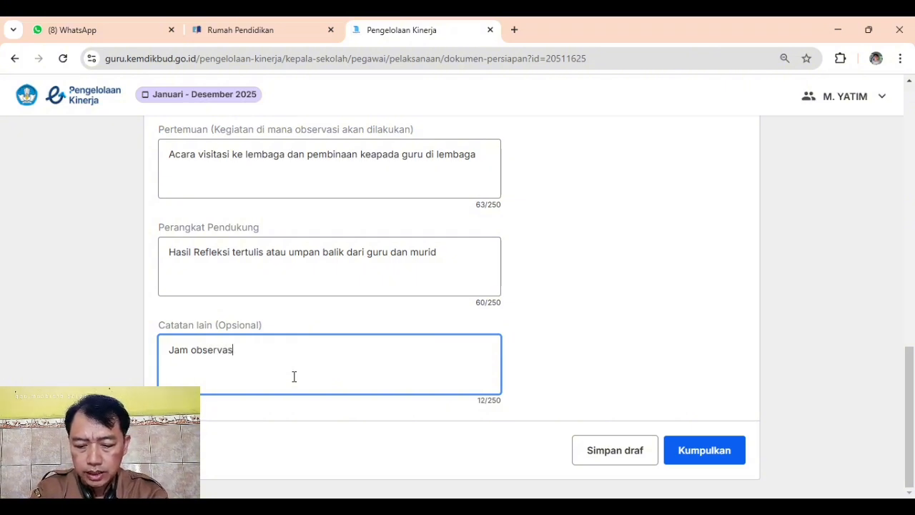
text(i dilaksa)
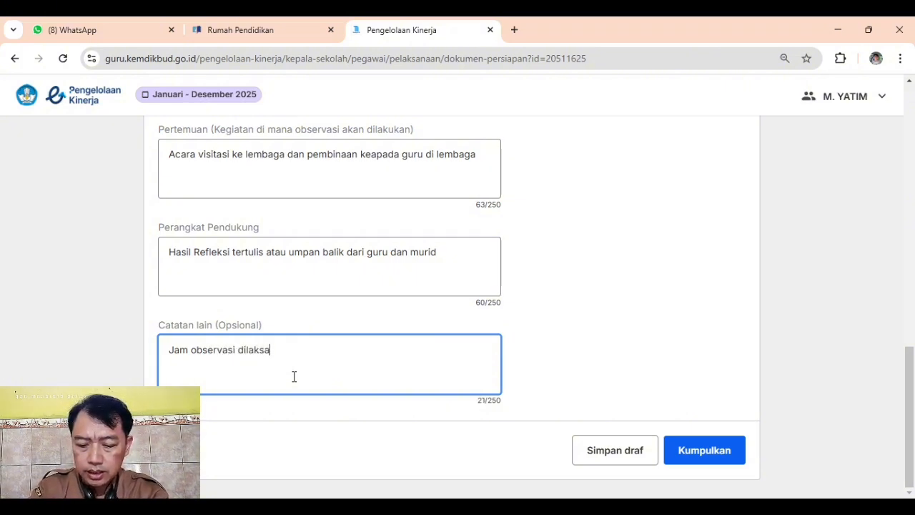
text(nakan jam )
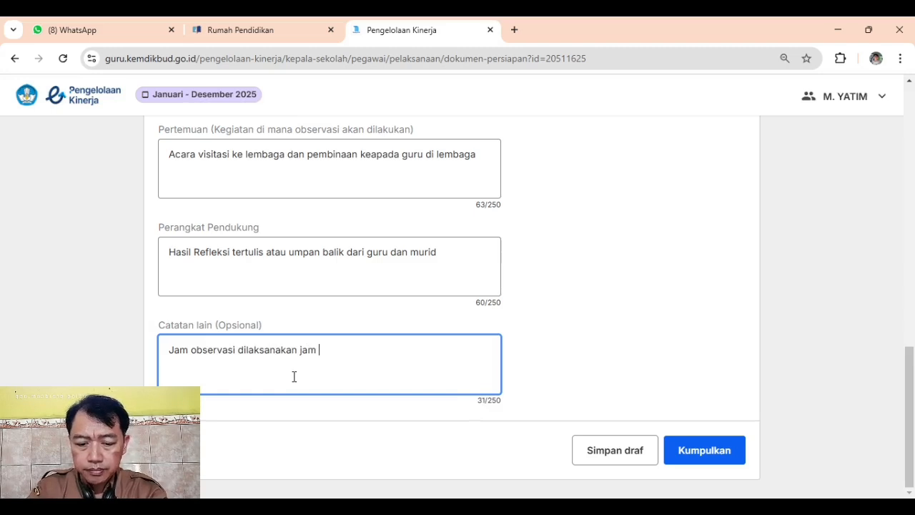
text(10.00 )
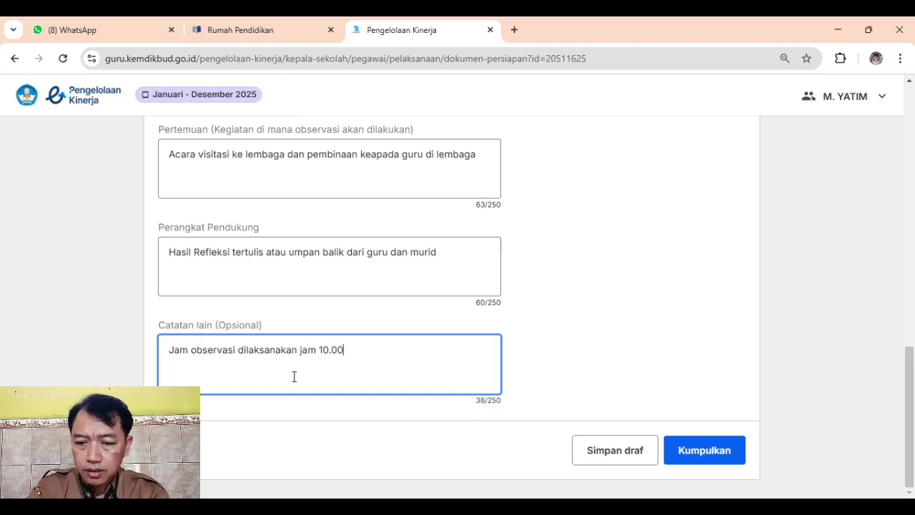
text(s,d)
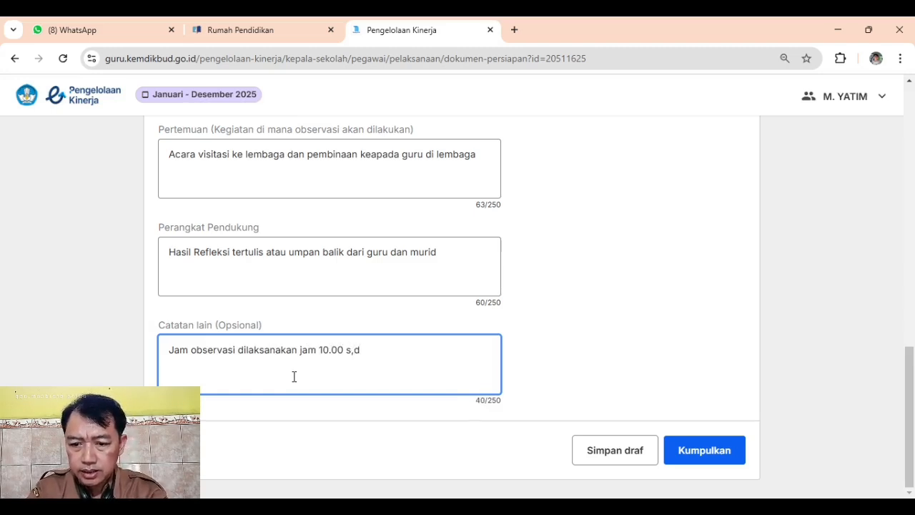
key(BackSpace)
key(BackSpace)
key(BackSpace)
text(.)
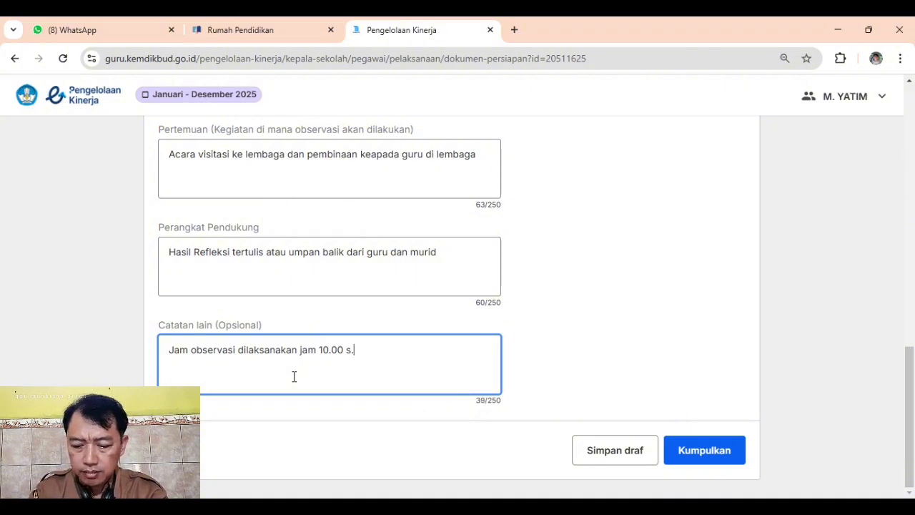
text(d selesai)
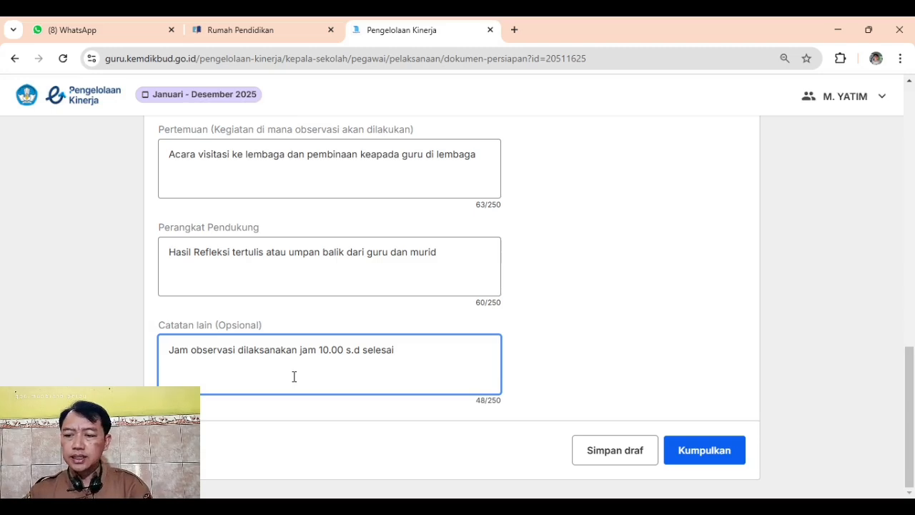
click(799, 41)
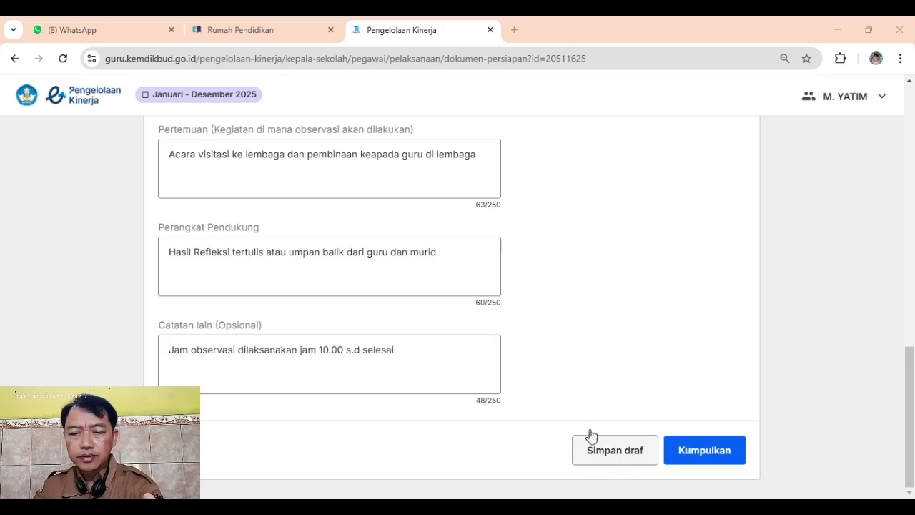
scroll(578, 352, up, 2)
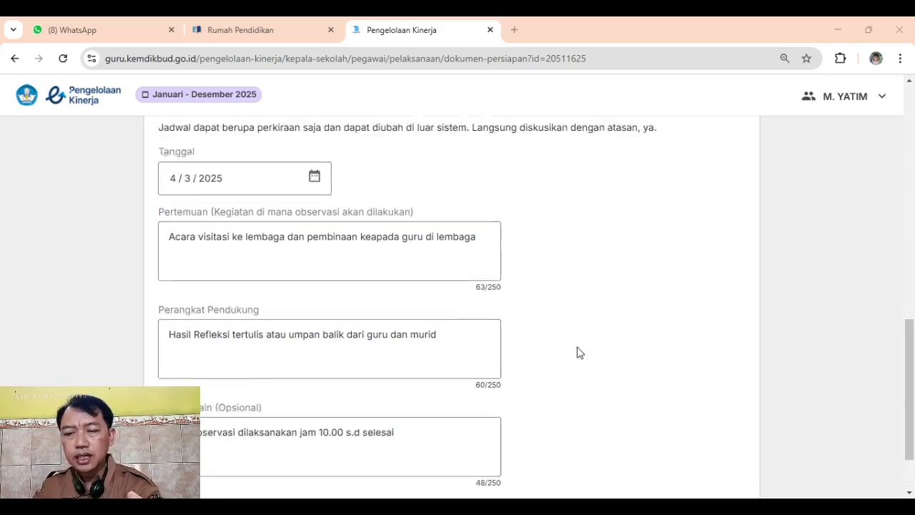
scroll(576, 351, down, 2)
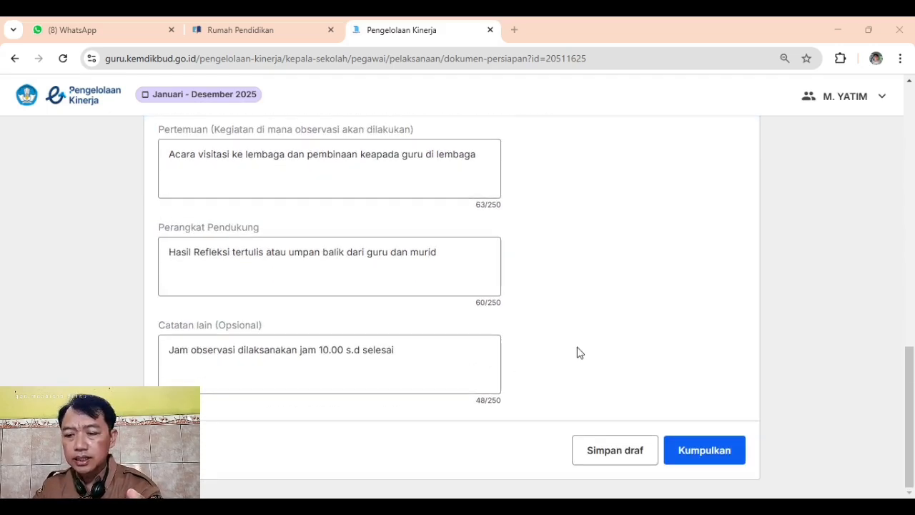
click(600, 452)
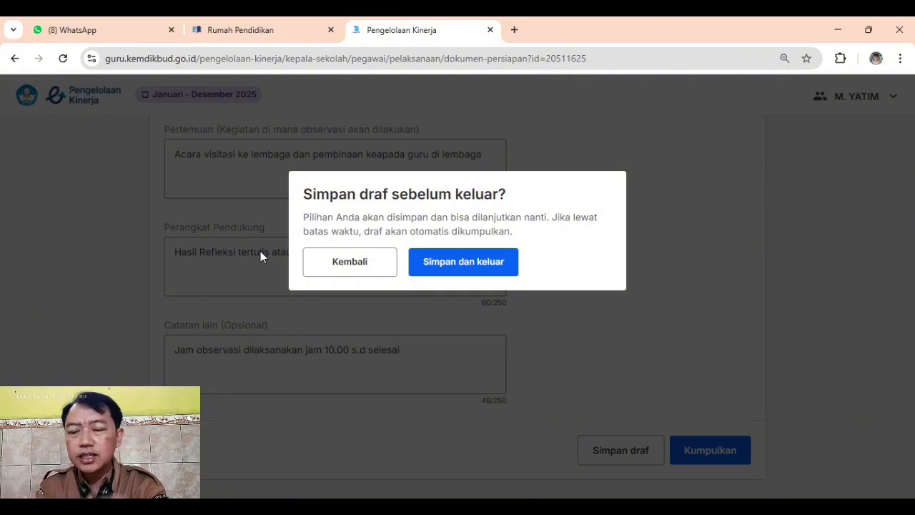
click(355, 278)
Step: Review the Upaya Mempelajari entries and all Jadwal Observasi fields of the preparation form
scroll(386, 265, up, 4)
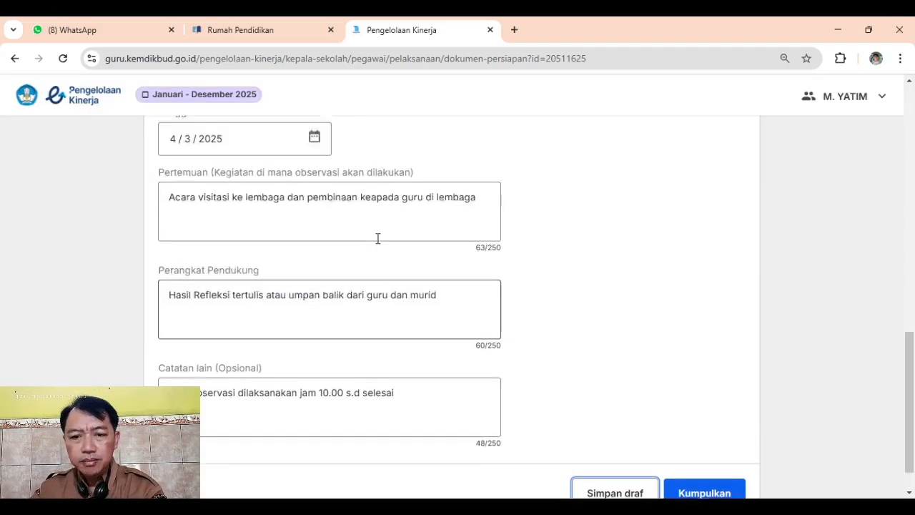
scroll(378, 238, up, 1)
scroll(377, 240, down, 5)
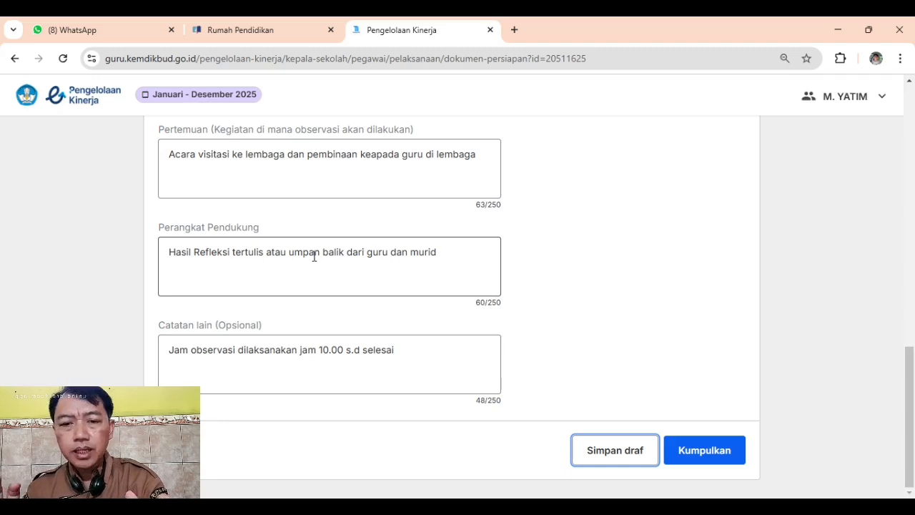
scroll(251, 274, up, 2)
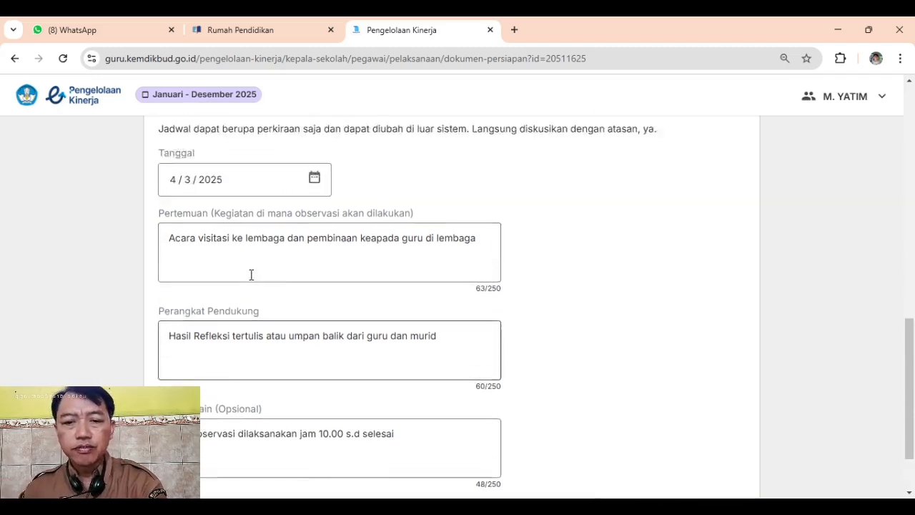
scroll(270, 275, up, 3)
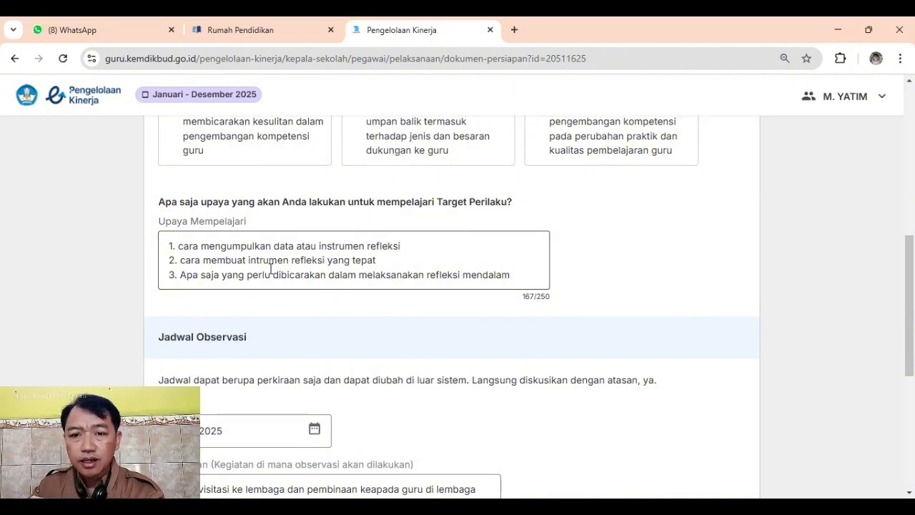
scroll(271, 268, down, 1)
scroll(271, 272, down, 3)
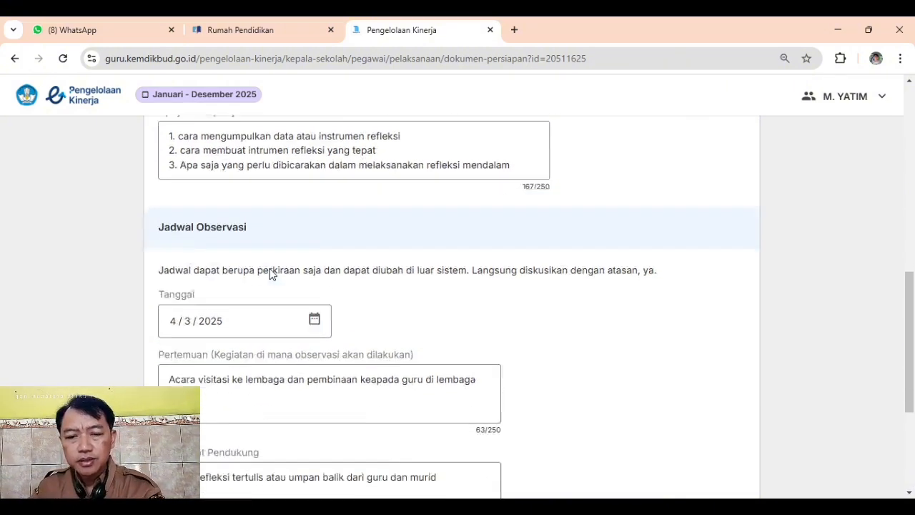
scroll(271, 275, down, 1)
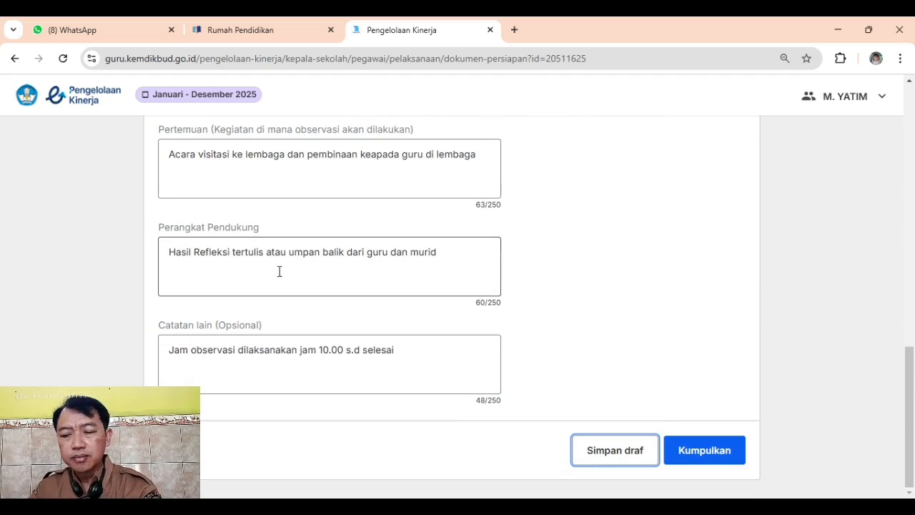
scroll(268, 279, up, 1)
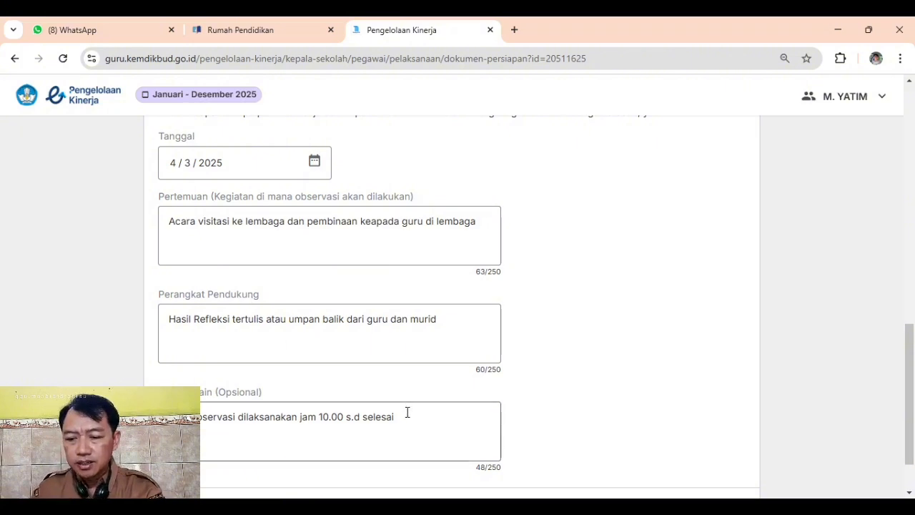
scroll(412, 408, down, 1)
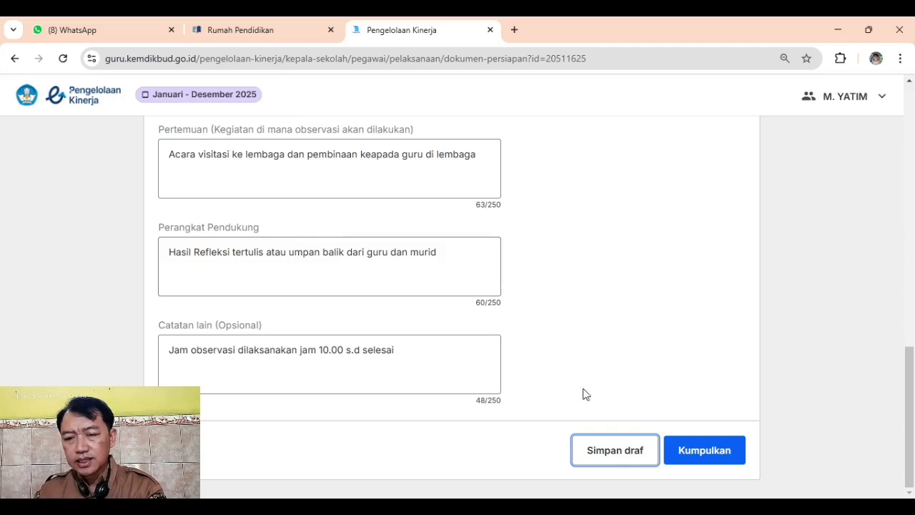
Step: Save the Dokumen Persiapan form as a draft and exit it
click(611, 462)
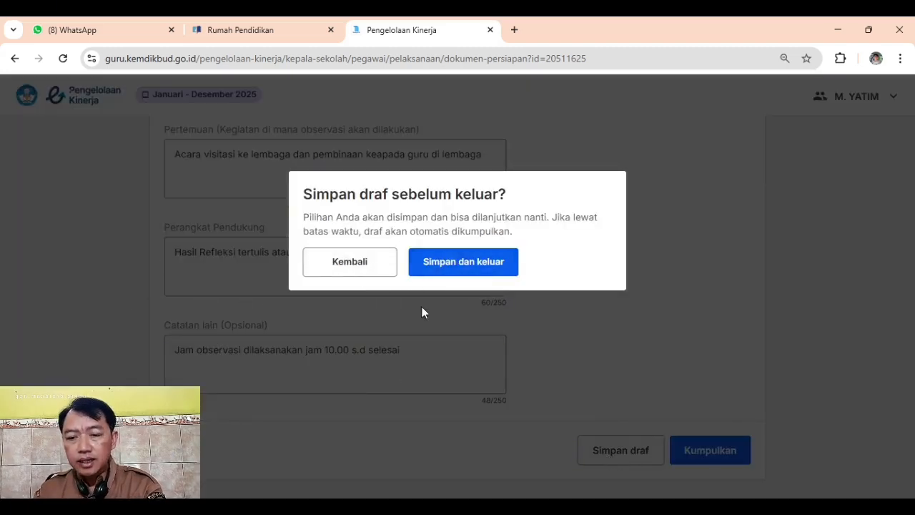
click(448, 271)
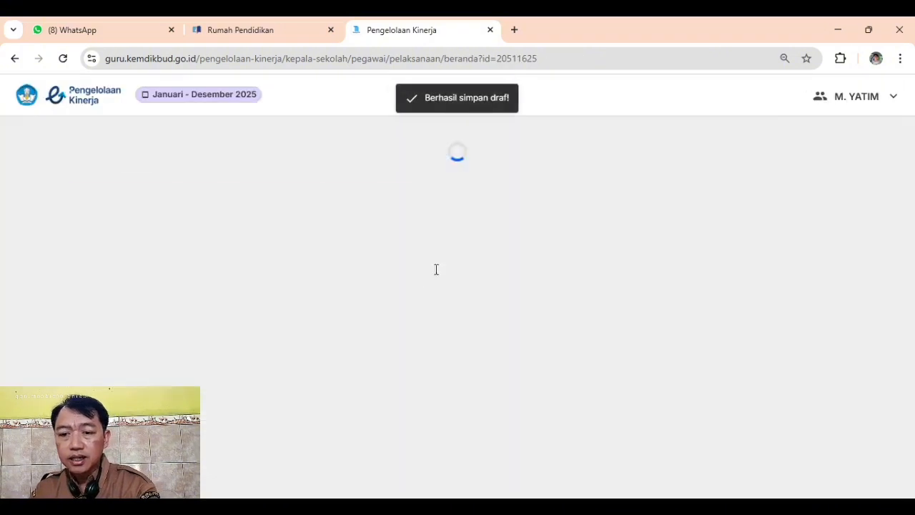
Step: Look over the Pelaksanaan Observasi and Pelaksanaan Tindak Lanjut stages on the Pelaksanaan Praktik Kinerja page
scroll(429, 286, down, 5)
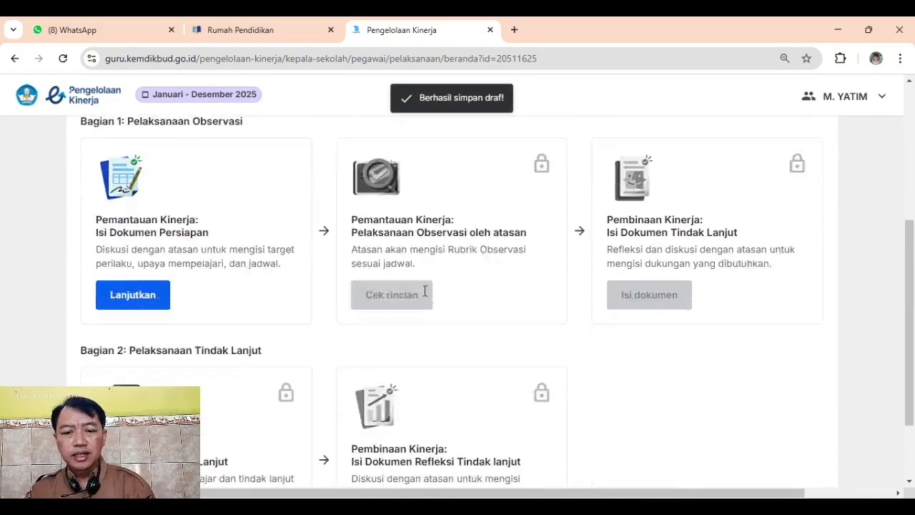
scroll(306, 275, up, 1)
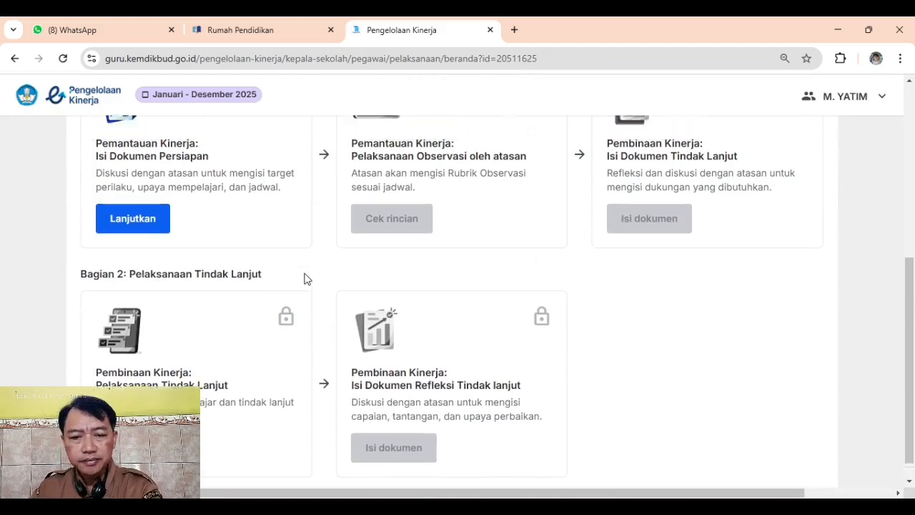
scroll(284, 284, up, 1)
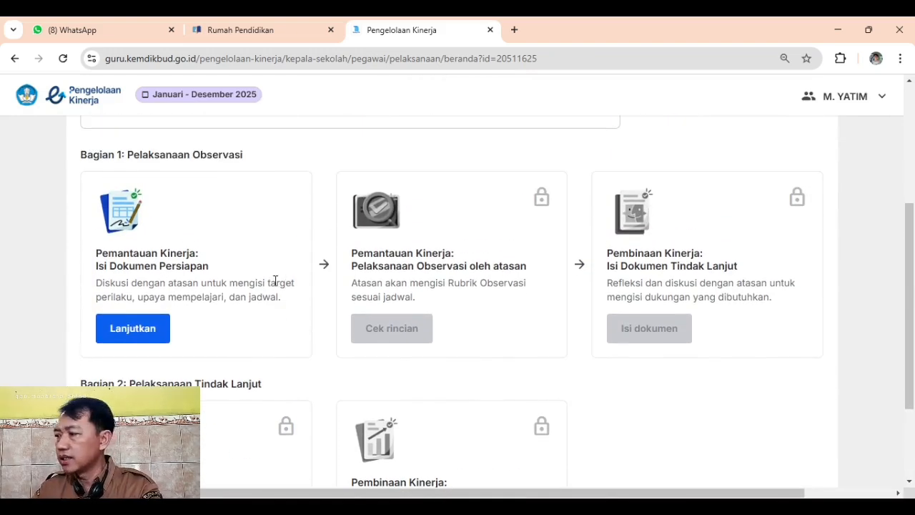
scroll(179, 344, down, 1)
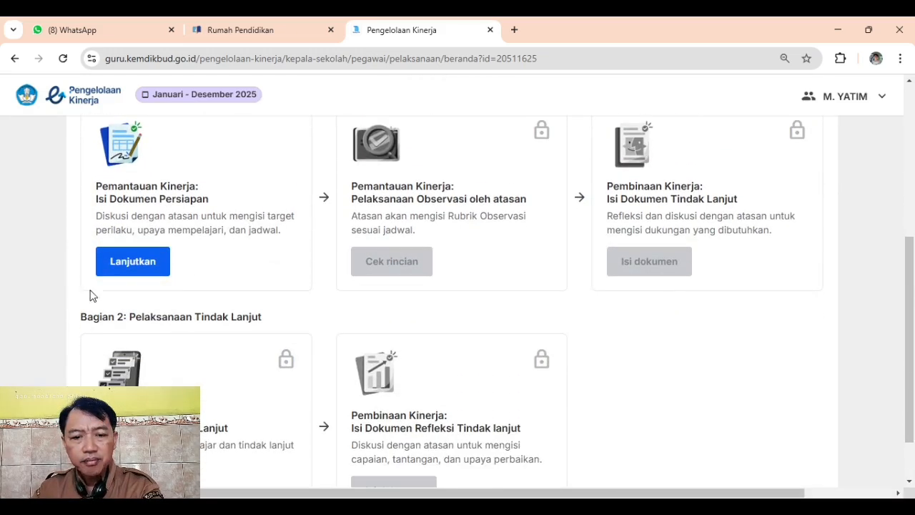
scroll(252, 212, up, 2)
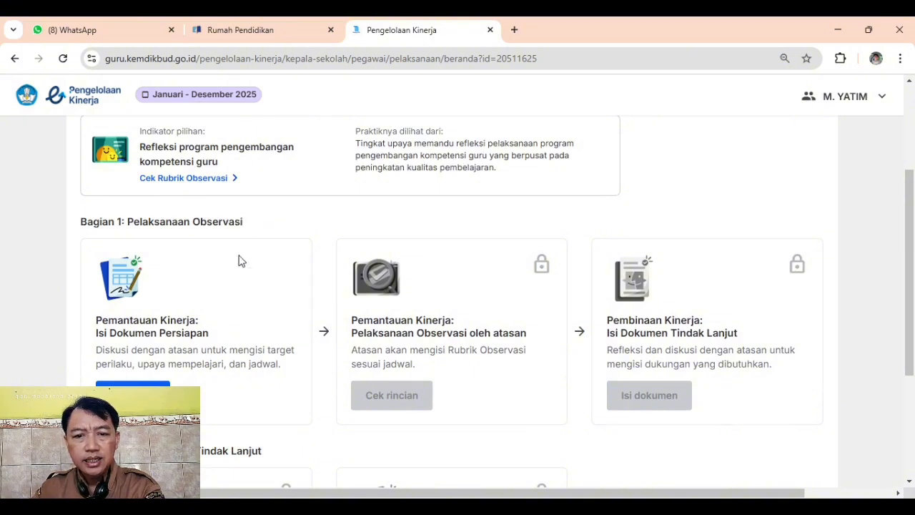
scroll(236, 279, down, 1)
scroll(236, 288, down, 1)
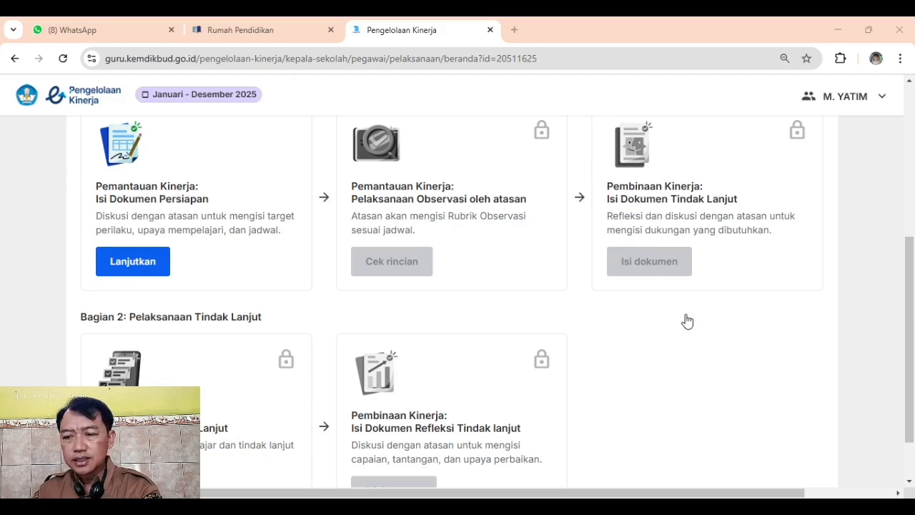
Step: Reopen the saved Dokumen Persiapan draft to check its entries, and return to the Pelaksanaan Praktik Kinerja stages
click(132, 268)
scroll(443, 317, down, 15)
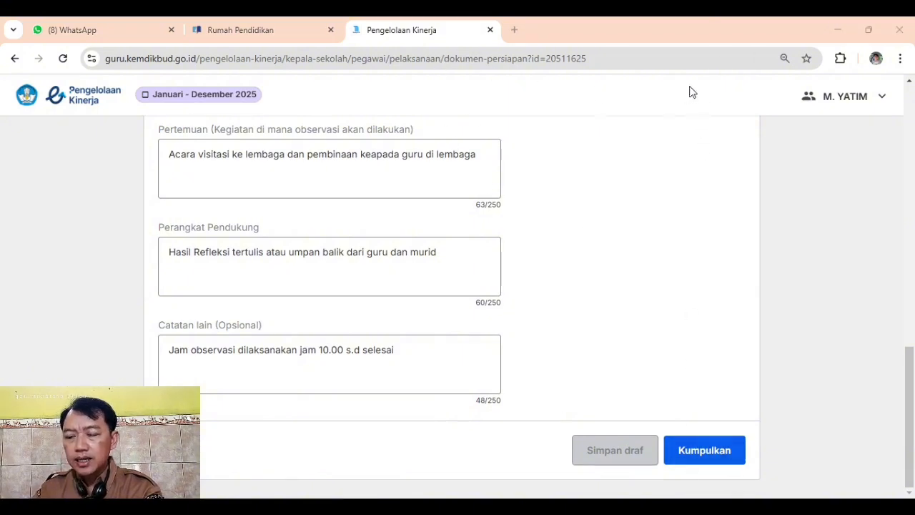
scroll(214, 179, up, 8)
scroll(148, 179, up, 2)
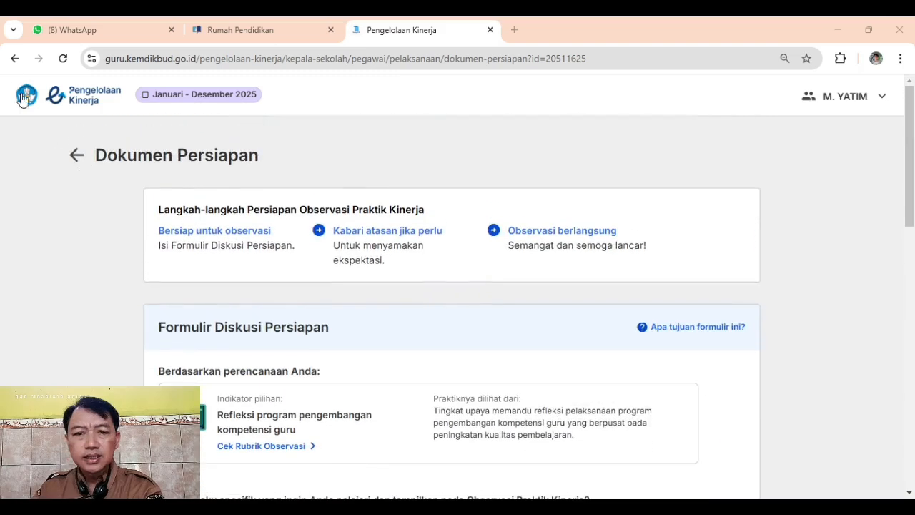
click(77, 153)
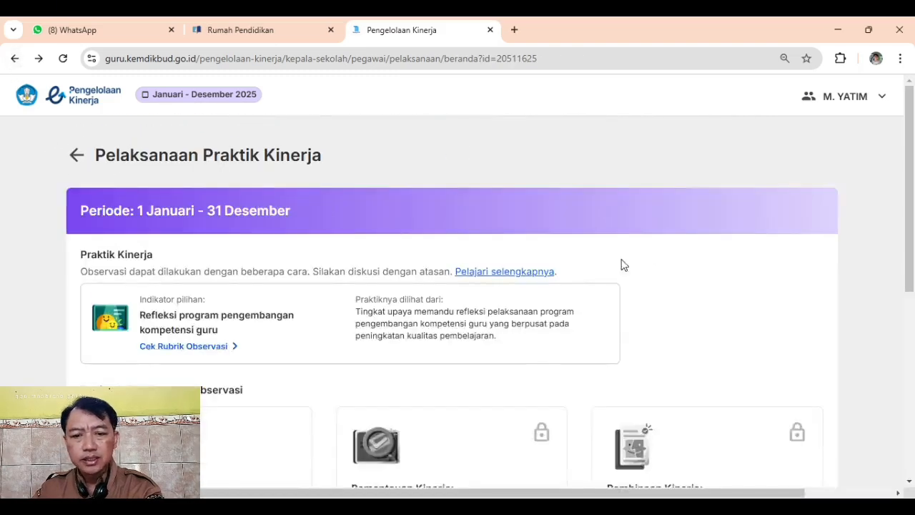
scroll(537, 365, down, 4)
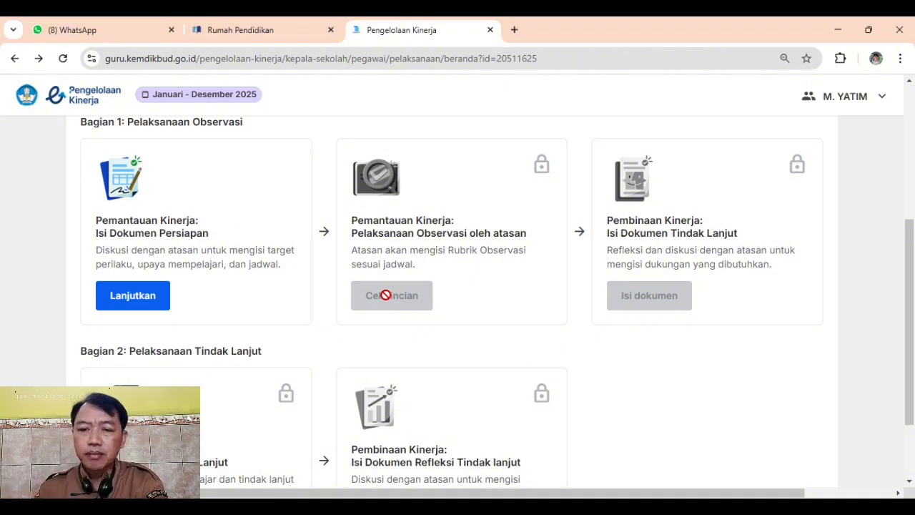
Step: Examine the stage cards of Pelaksanaan Observasi and Pelaksanaan Tindak Lanjut on the performance practice page
scroll(399, 338, down, 1)
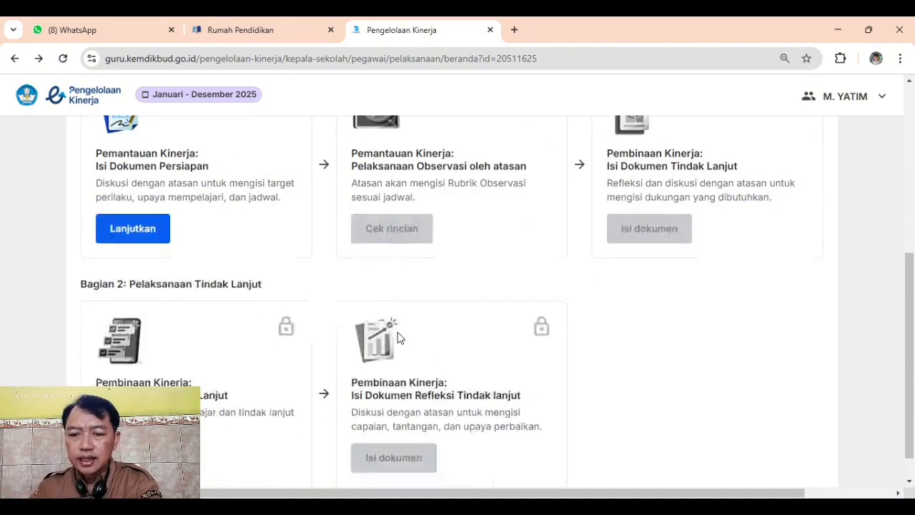
scroll(351, 299, up, 1)
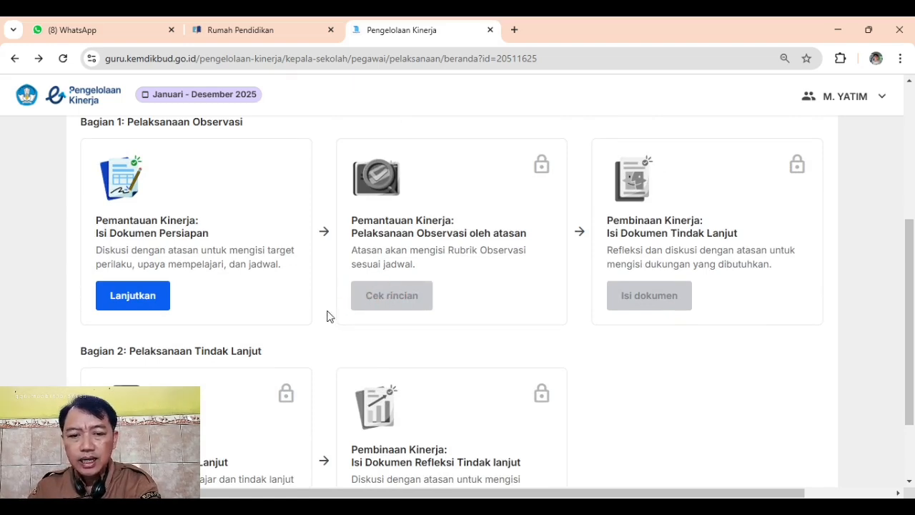
scroll(329, 316, down, 1)
scroll(327, 317, up, 1)
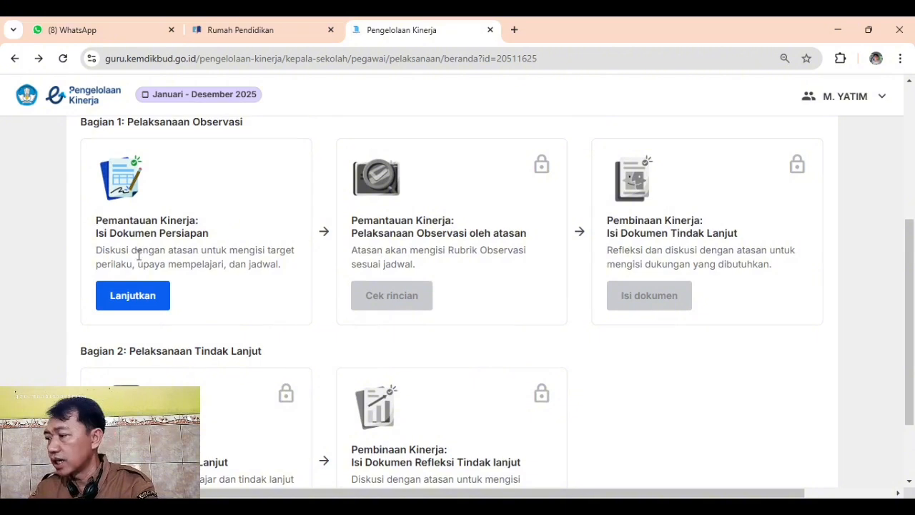
scroll(264, 284, down, 1)
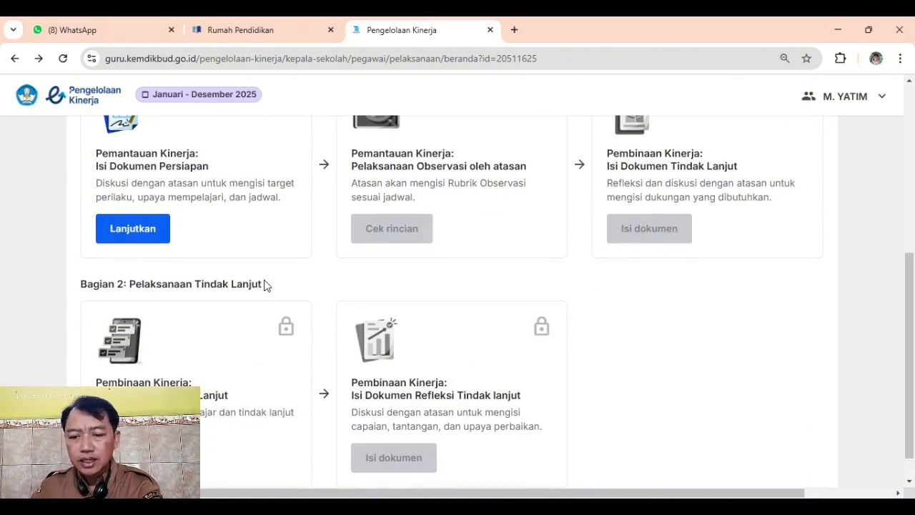
scroll(373, 235, up, 1)
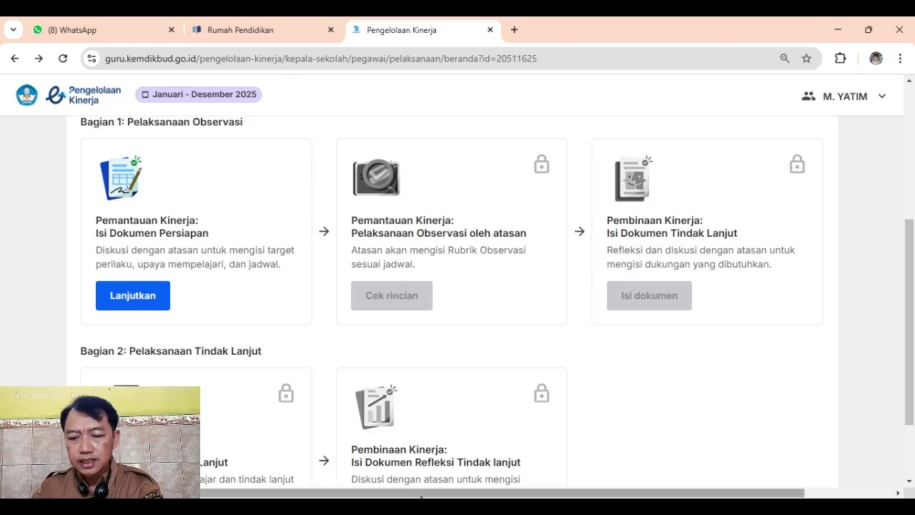
drag(421, 496, 578, 495)
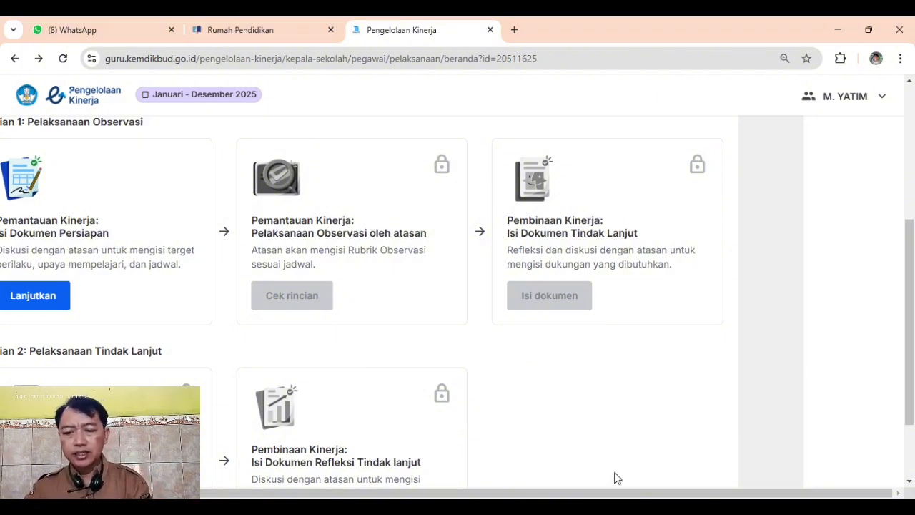
drag(620, 494, 558, 493)
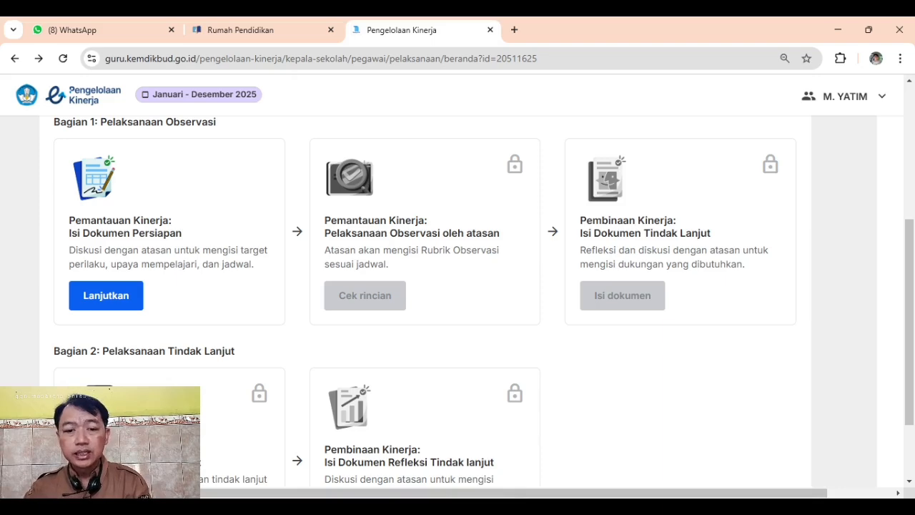
scroll(342, 332, down, 1)
scroll(342, 333, up, 2)
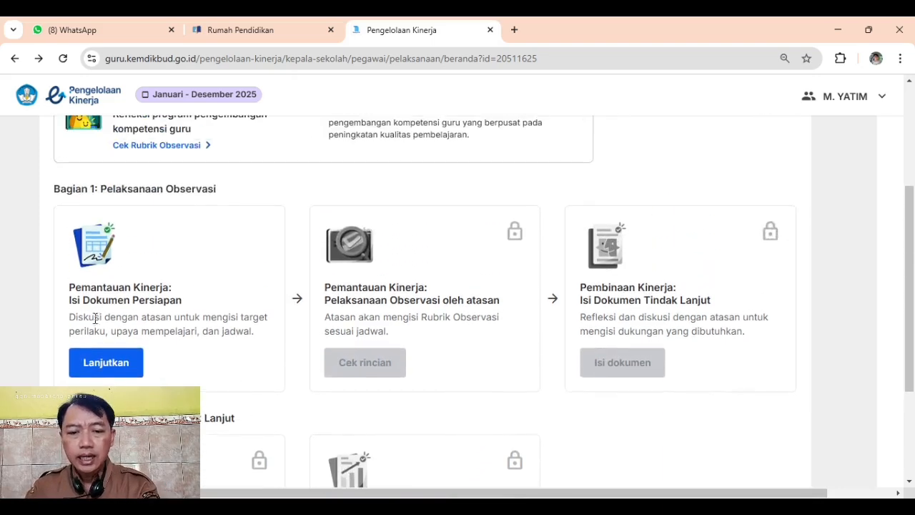
Step: Reopen the Dokumen Persiapan draft and review the Formulir Diskusi Persiapan section with its target behaviour question and options
click(102, 363)
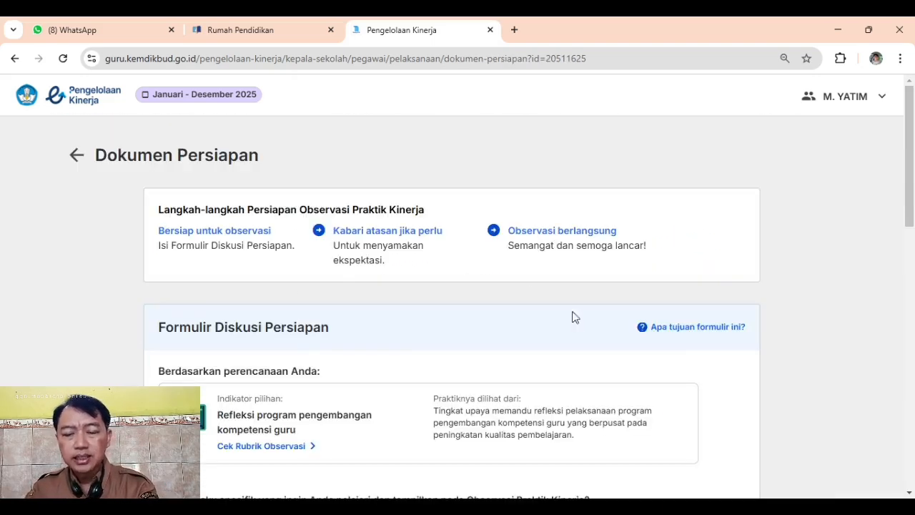
scroll(576, 317, down, 4)
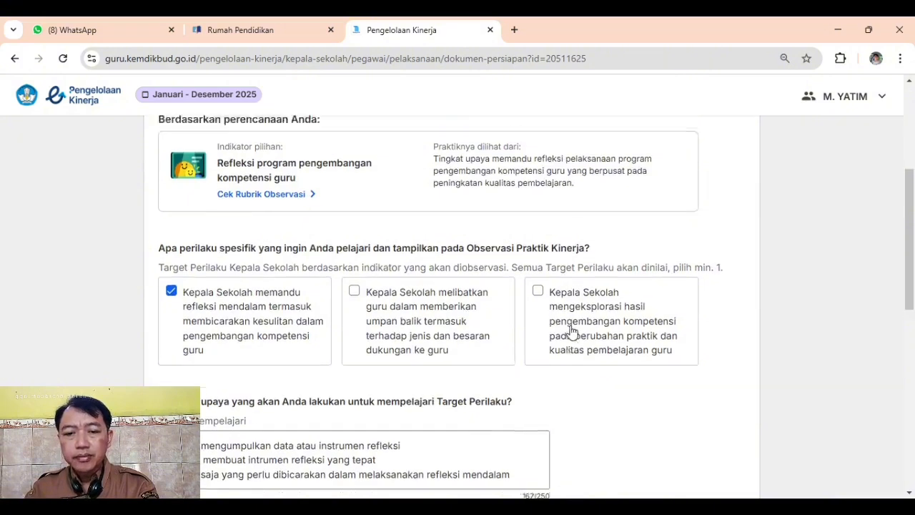
scroll(572, 331, up, 2)
scroll(572, 329, down, 2)
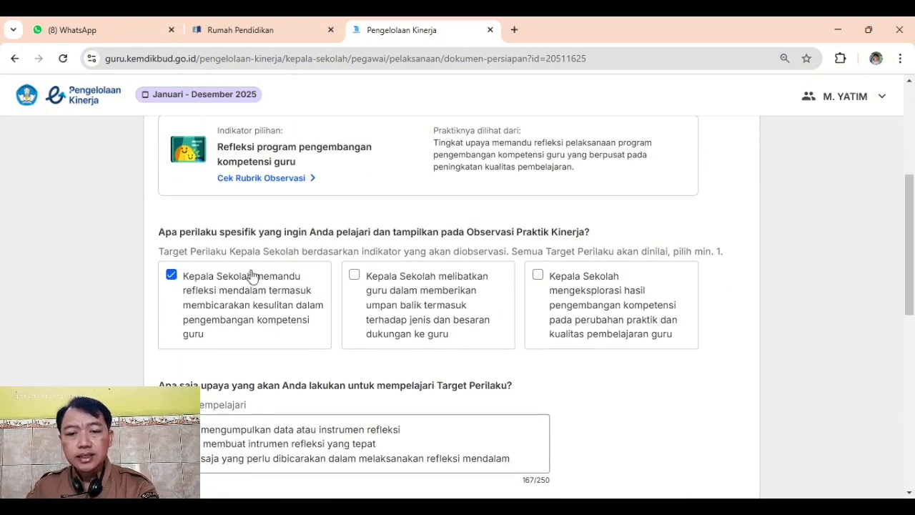
scroll(300, 259, up, 2)
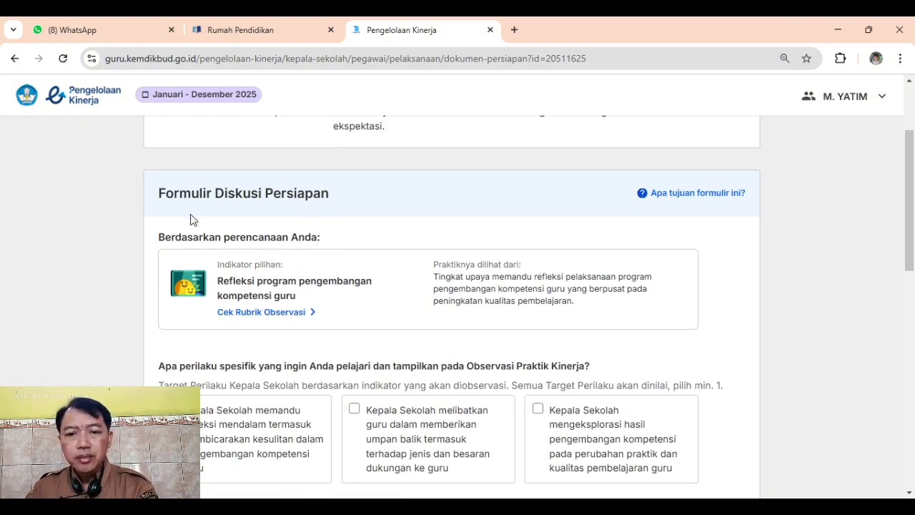
drag(159, 191, 327, 187)
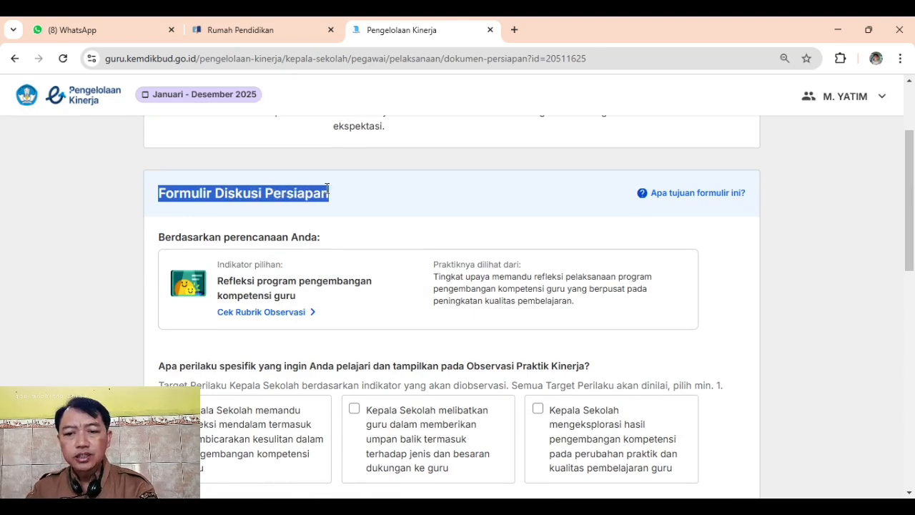
scroll(333, 271, down, 2)
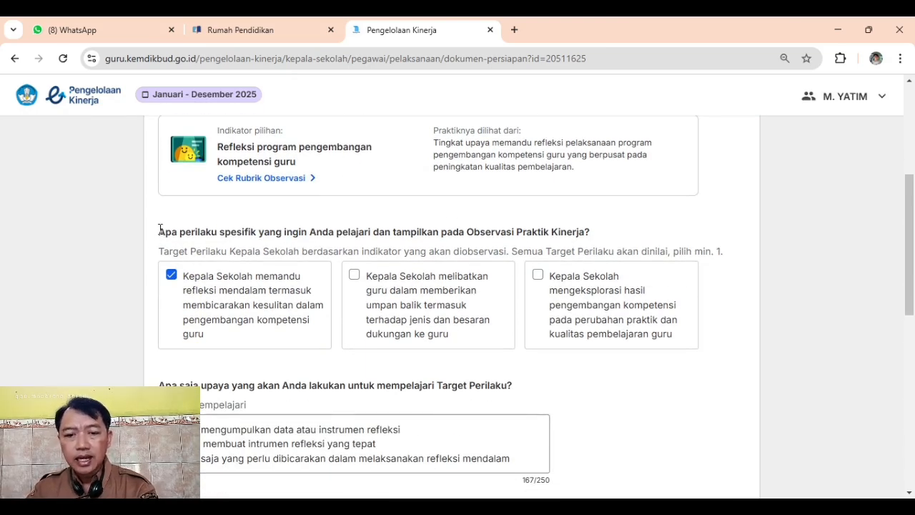
drag(159, 229, 594, 233)
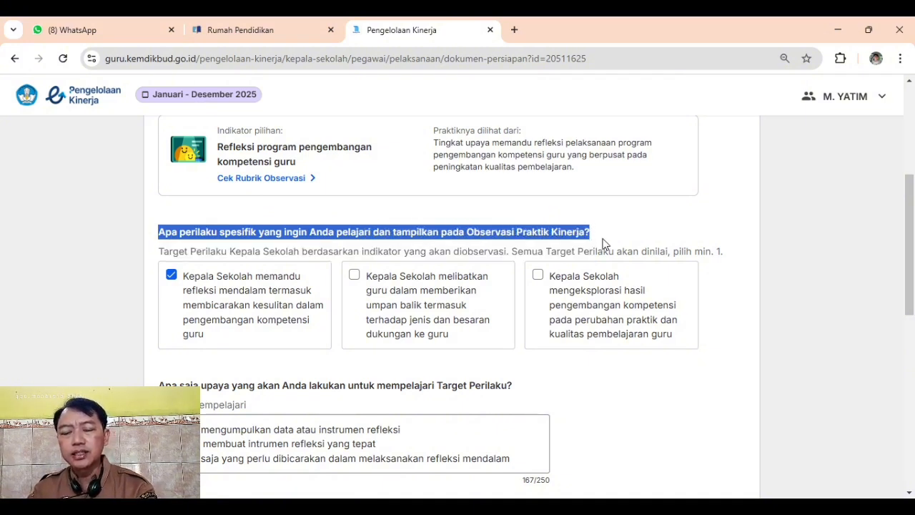
scroll(512, 262, down, 1)
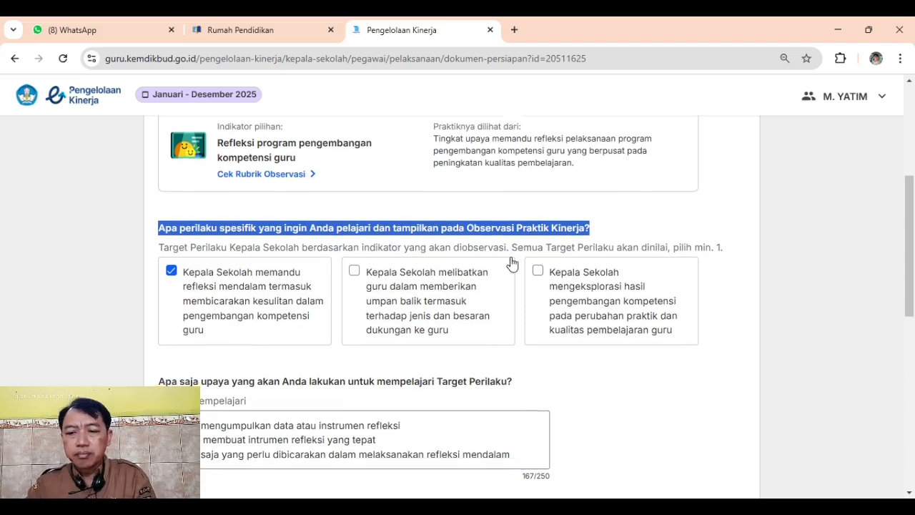
scroll(512, 263, down, 1)
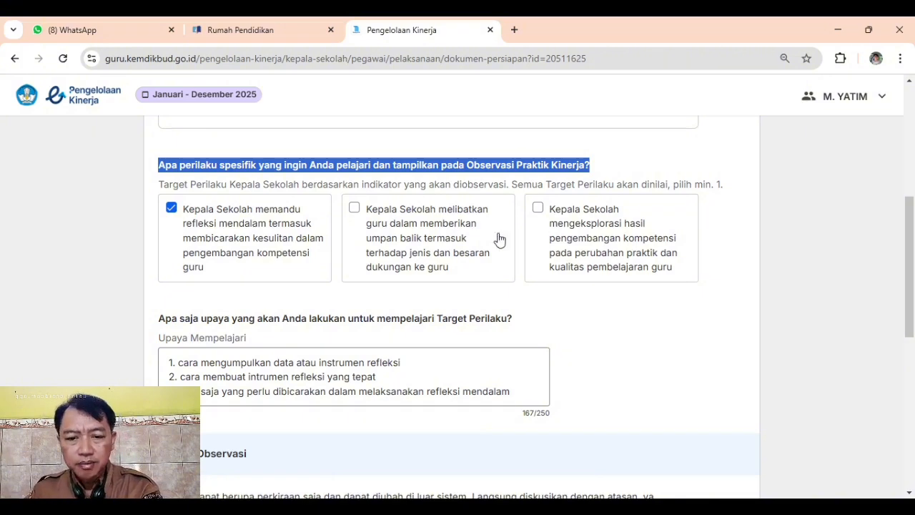
Step: Review the question on efforts to learn the Target Perilaku and the three Upaya Mempelajari entries
scroll(236, 257, down, 1)
scroll(235, 257, down, 1)
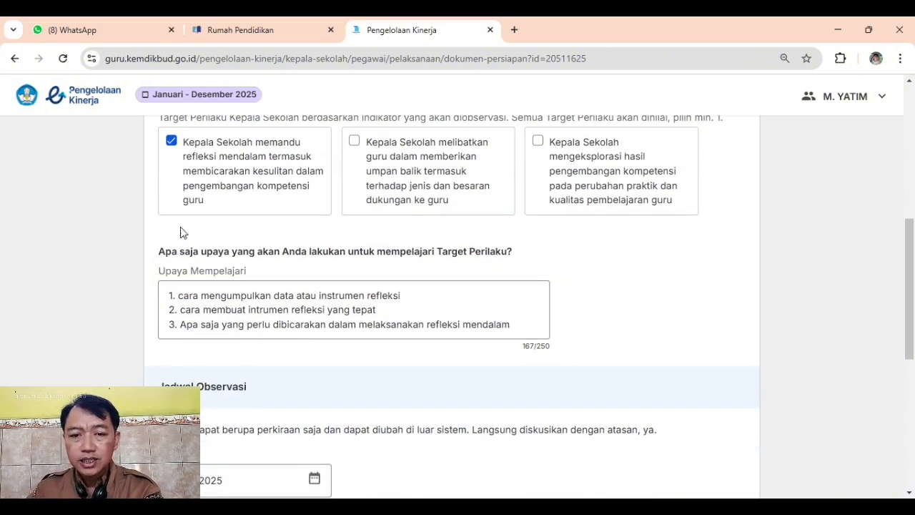
scroll(172, 158, down, 1)
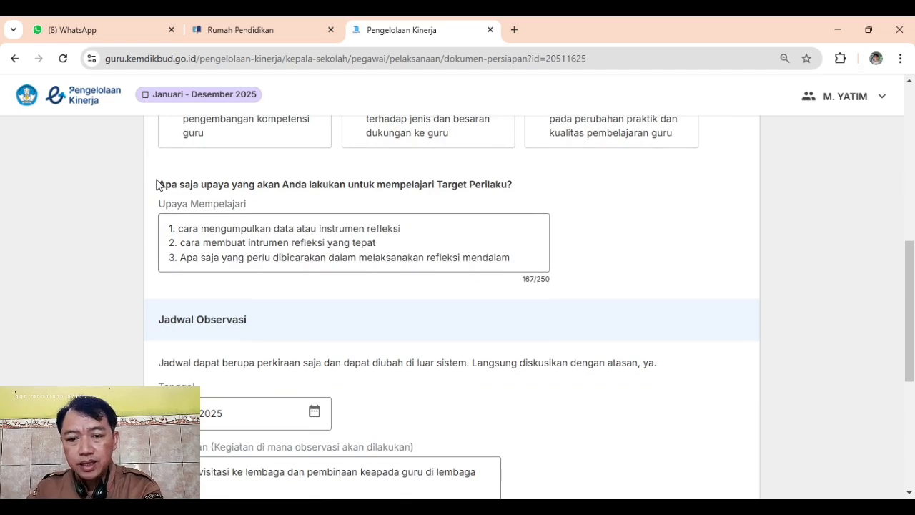
scroll(207, 183, up, 1)
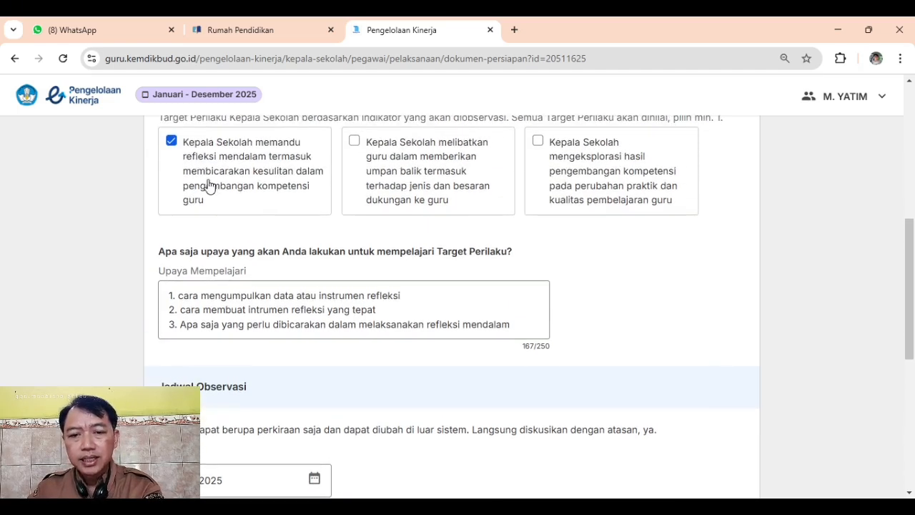
scroll(184, 240, down, 1)
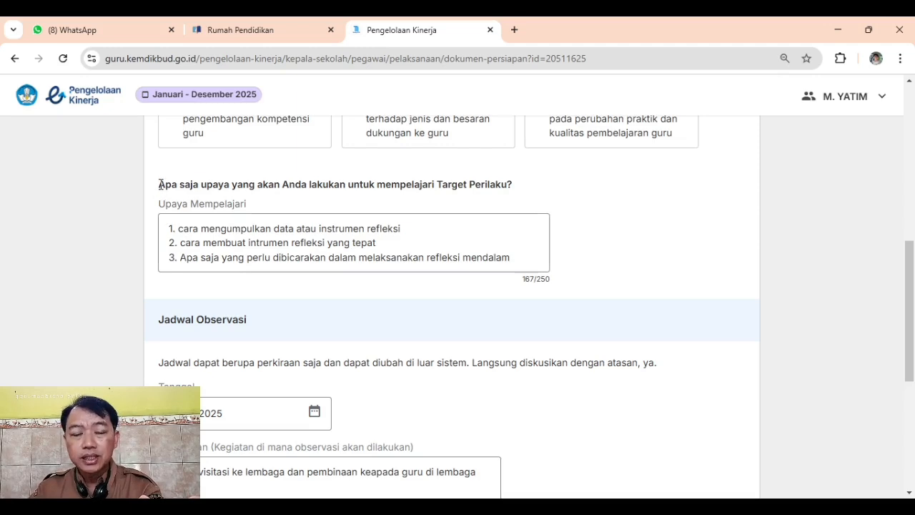
drag(160, 185, 529, 186)
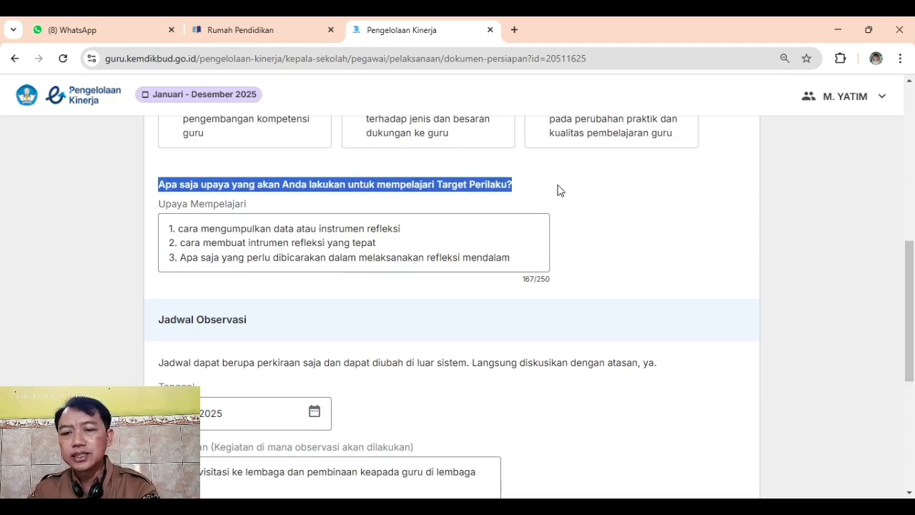
scroll(558, 188, up, 3)
scroll(352, 316, down, 3)
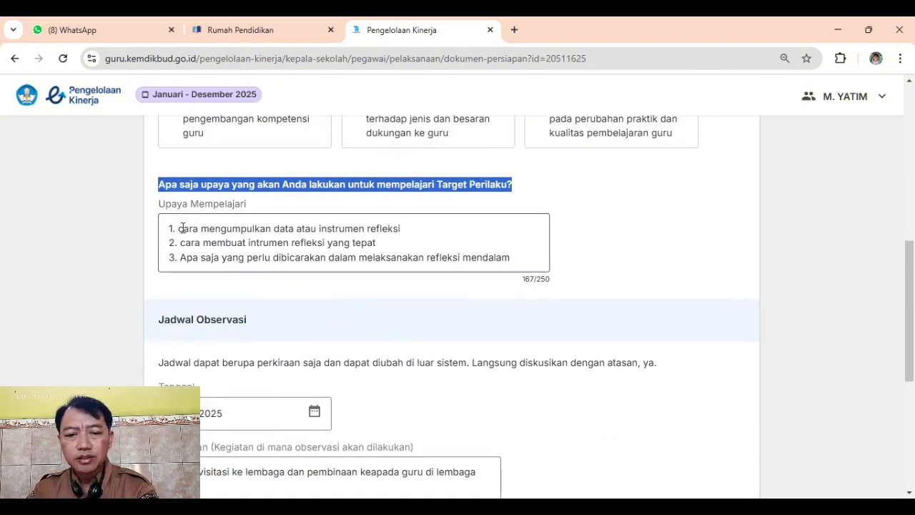
drag(178, 228, 508, 260)
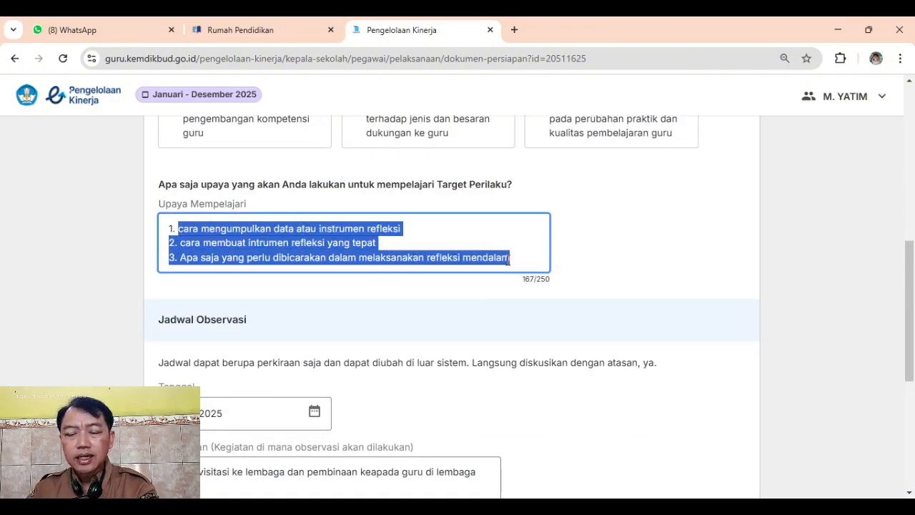
click(605, 208)
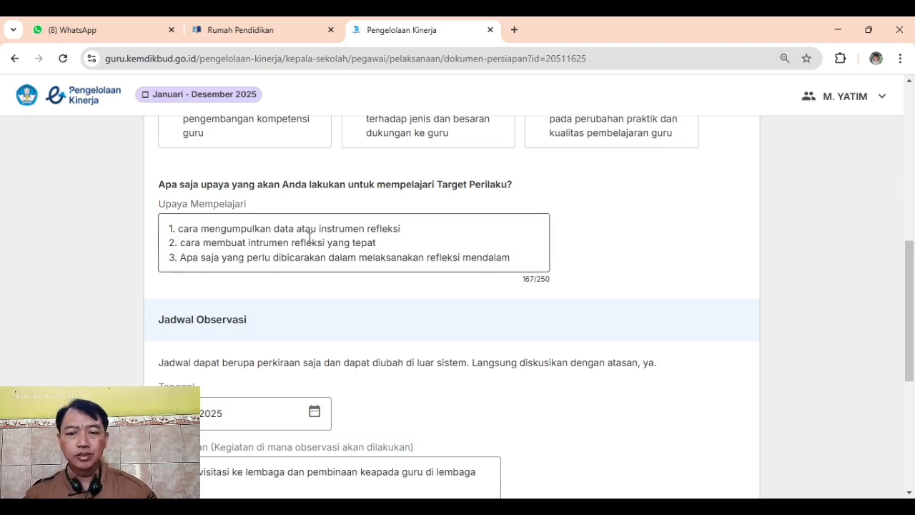
drag(170, 229, 452, 266)
Step: Recheck the chosen target behaviour and the Jadwal Observasi fields, from Tanggal through Catatan lain, at the end of the form
scroll(317, 300, down, 3)
scroll(280, 262, up, 1)
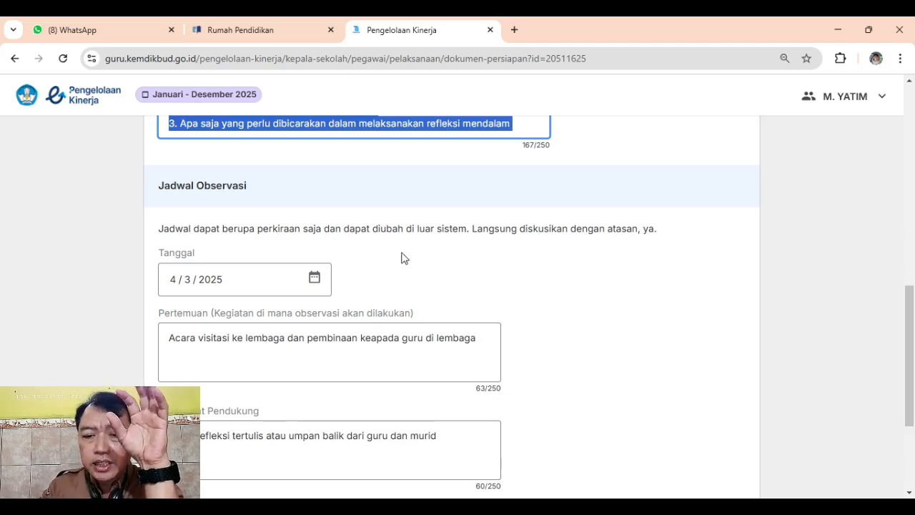
scroll(394, 263, down, 1)
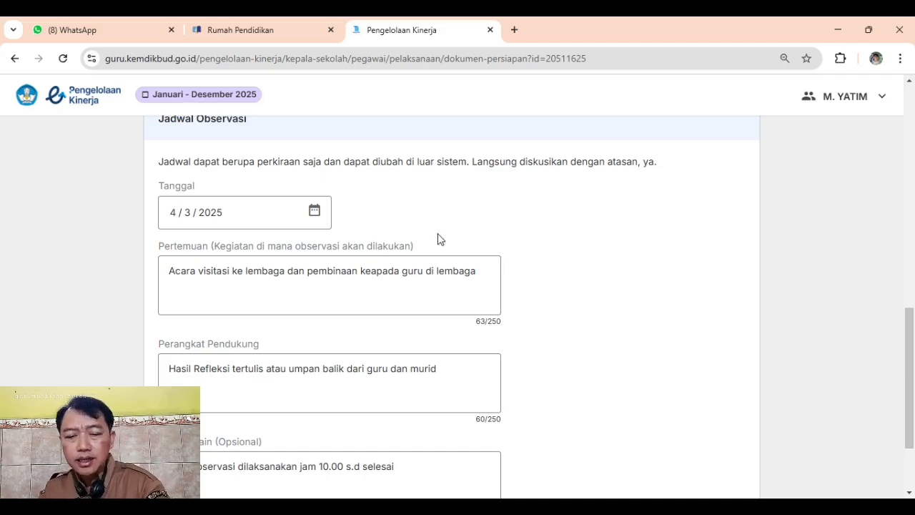
scroll(441, 248, up, 2)
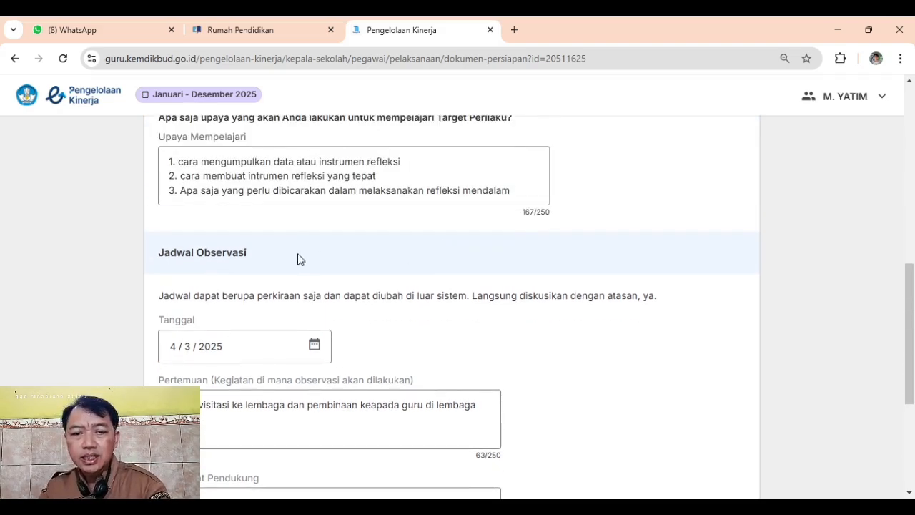
scroll(226, 259, up, 4)
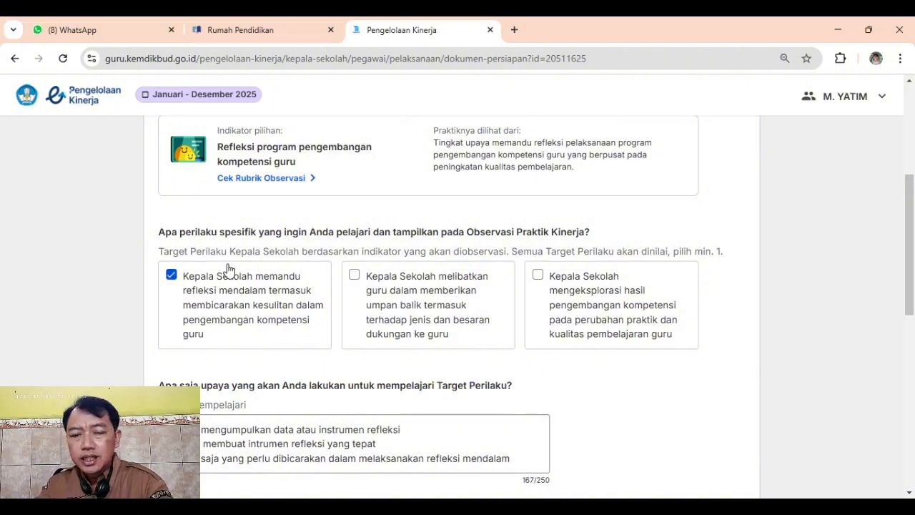
scroll(229, 268, down, 1)
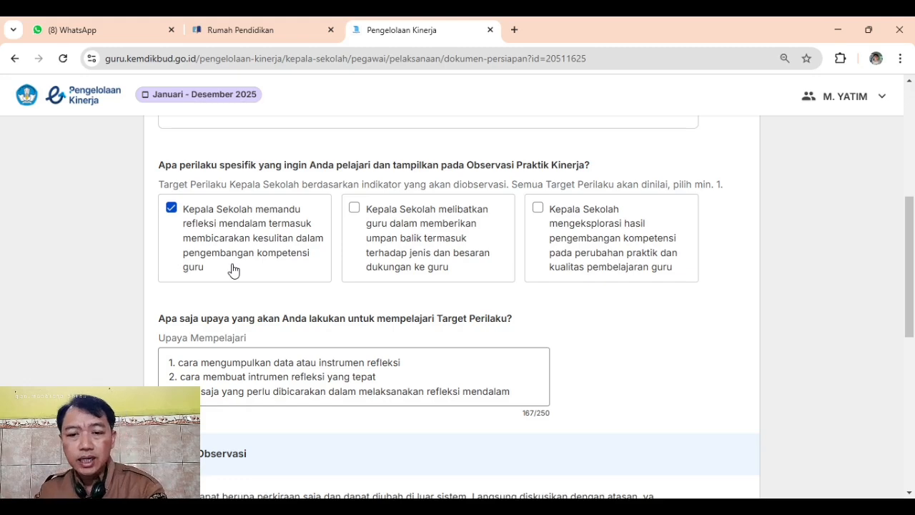
scroll(231, 269, up, 1)
scroll(231, 266, down, 1)
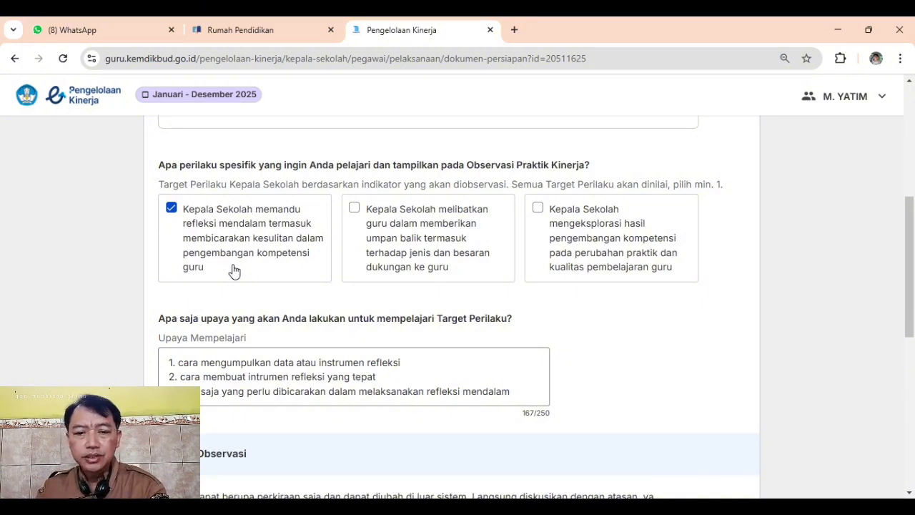
scroll(234, 270, up, 1)
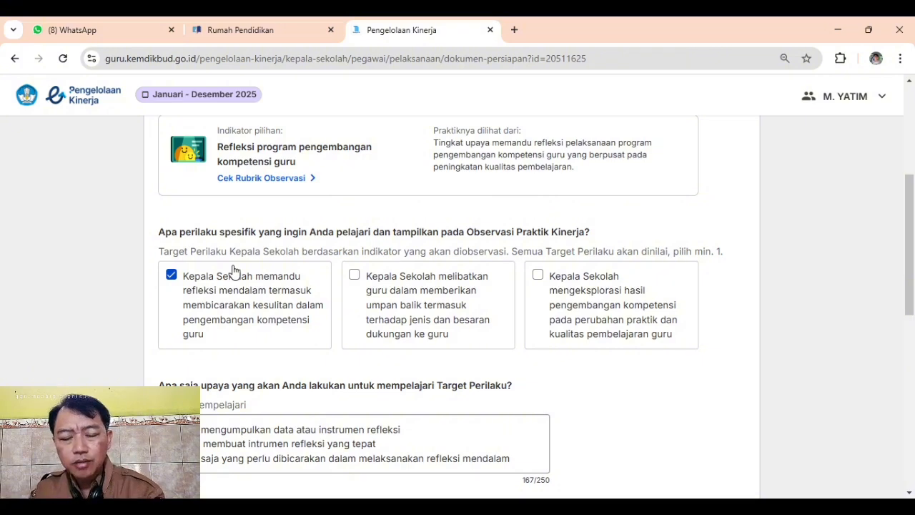
scroll(234, 271, down, 3)
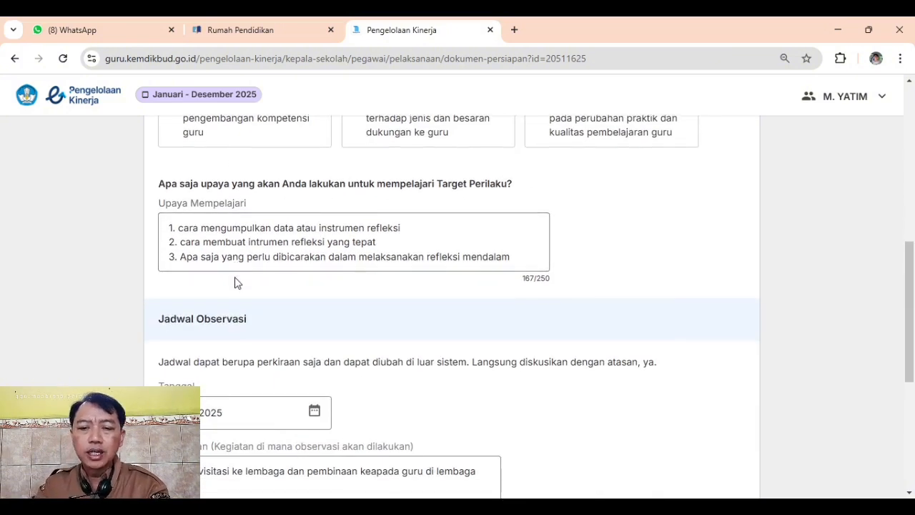
scroll(236, 281, down, 3)
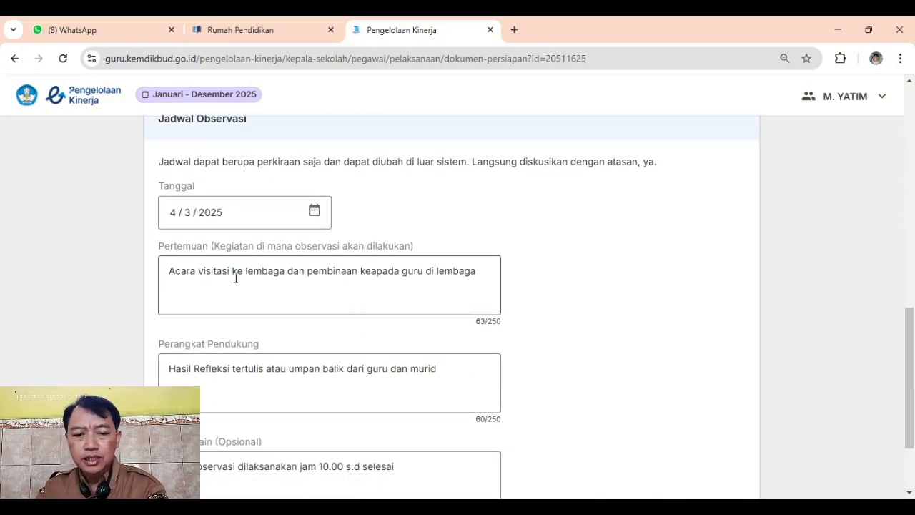
scroll(236, 279, down, 2)
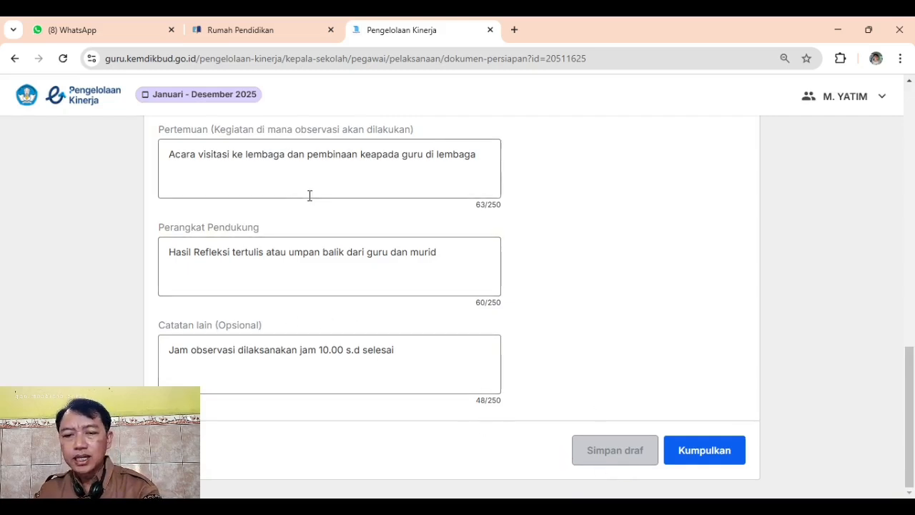
Step: Leave the Dokumen Persiapan form and return through Pelaksanaan Praktik Kinerja to the principal's overview as Pegawai
scroll(310, 195, up, 15)
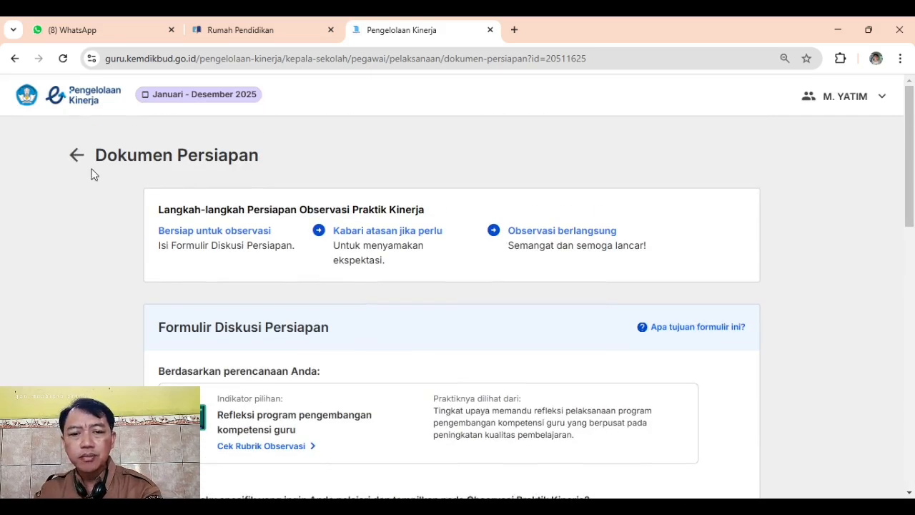
click(72, 159)
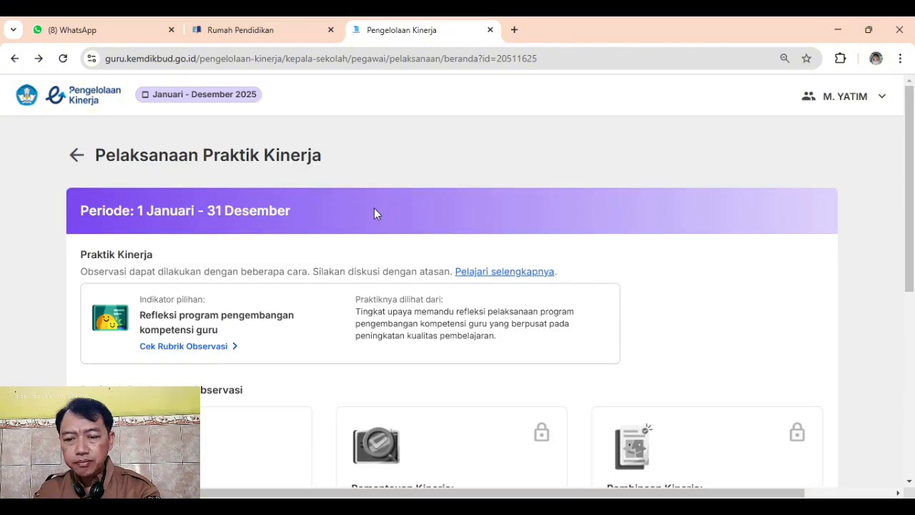
scroll(390, 221, down, 3)
scroll(384, 221, up, 3)
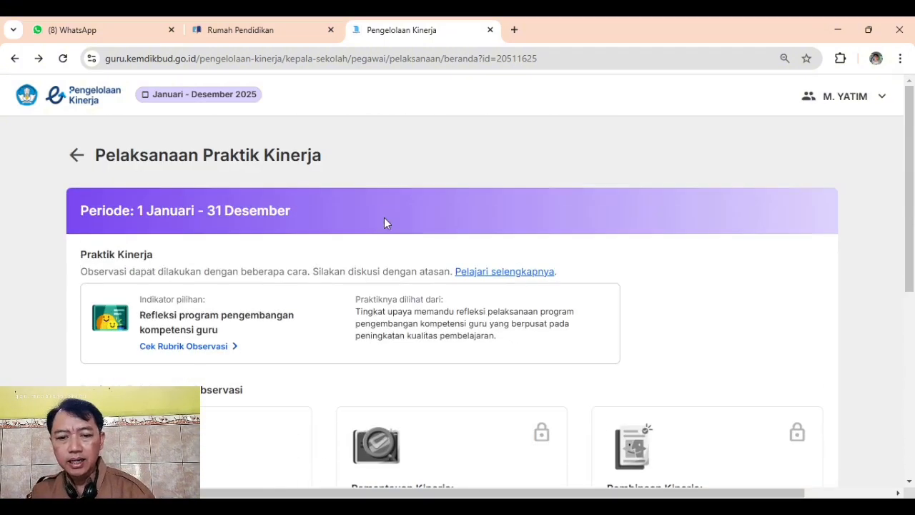
click(77, 162)
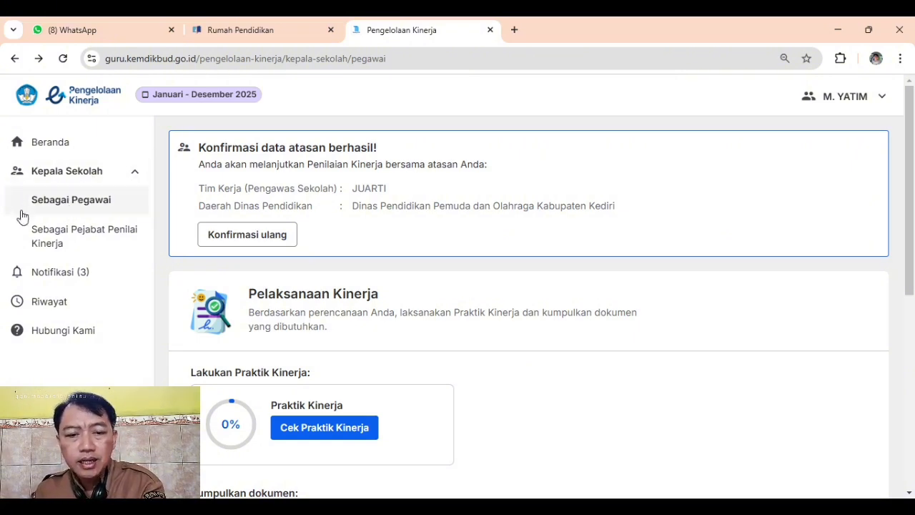
Step: Open the Sebagai Pejabat Penilai Kinerja page and review its Penilaian Kinerja, Panduan Pendukung and Alur Pengelolaan Kinerja sections
click(93, 235)
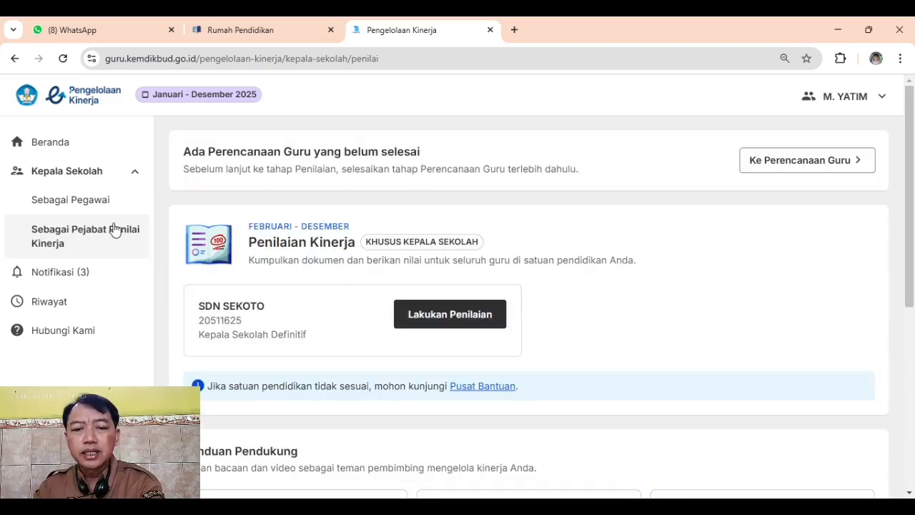
scroll(375, 320, down, 1)
scroll(375, 320, up, 1)
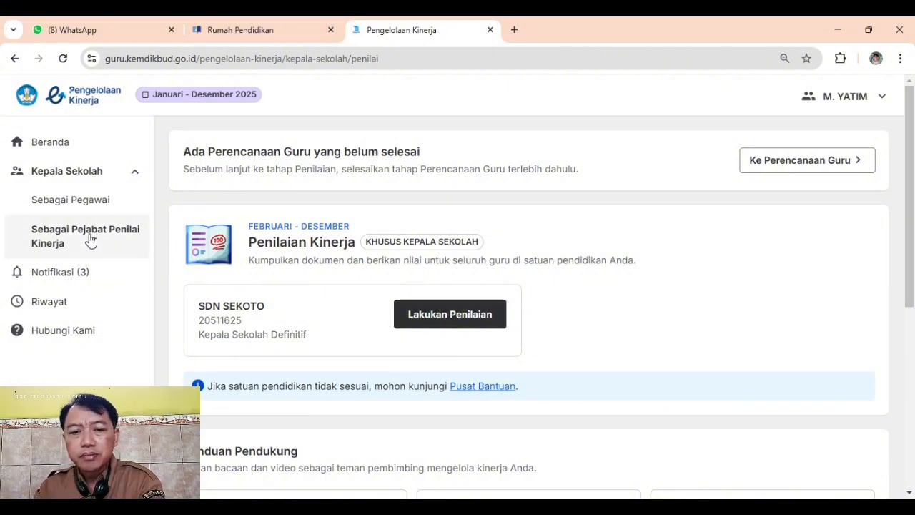
scroll(116, 227, down, 2)
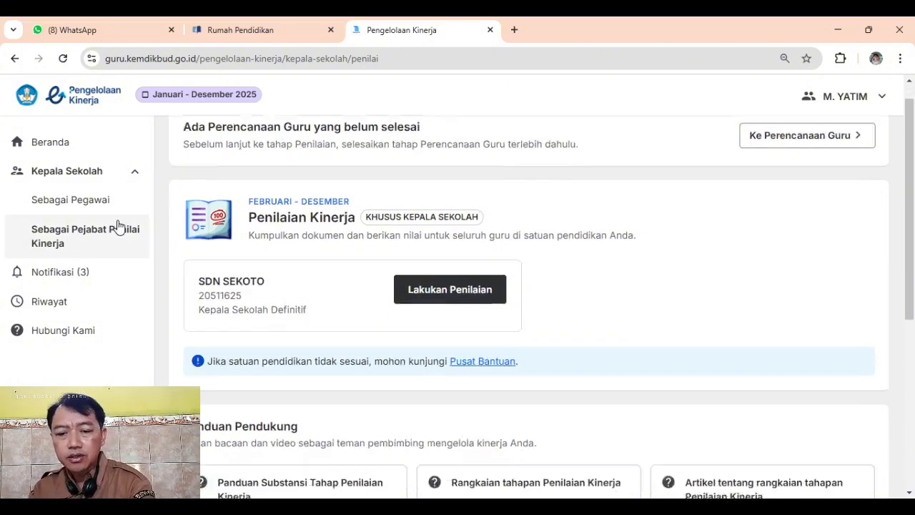
scroll(118, 227, up, 1)
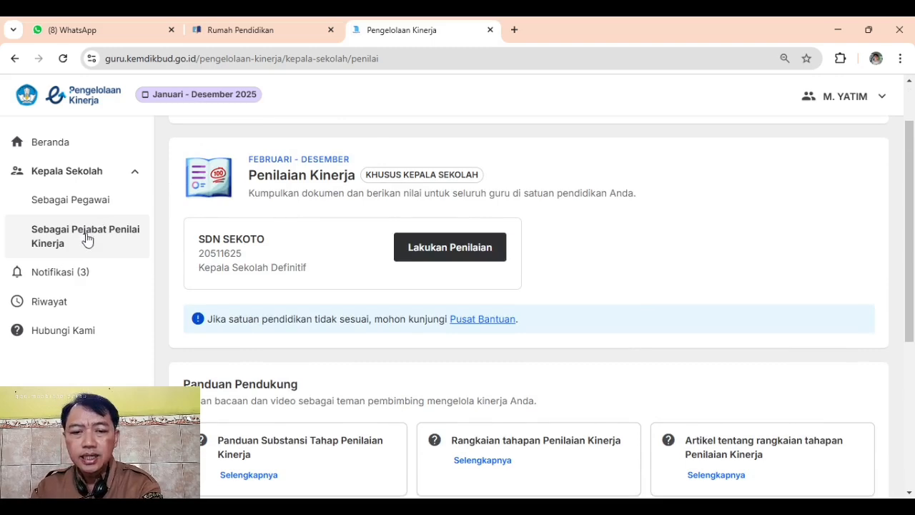
scroll(562, 311, down, 3)
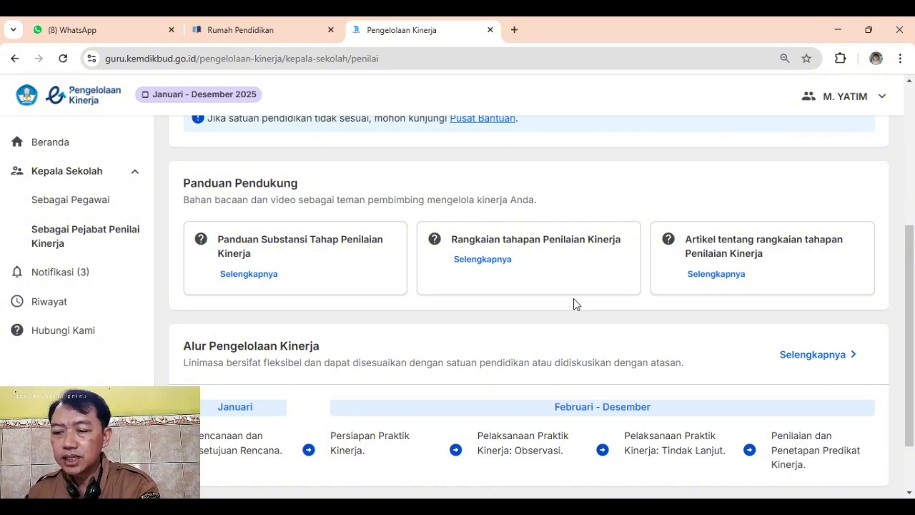
scroll(529, 307, up, 3)
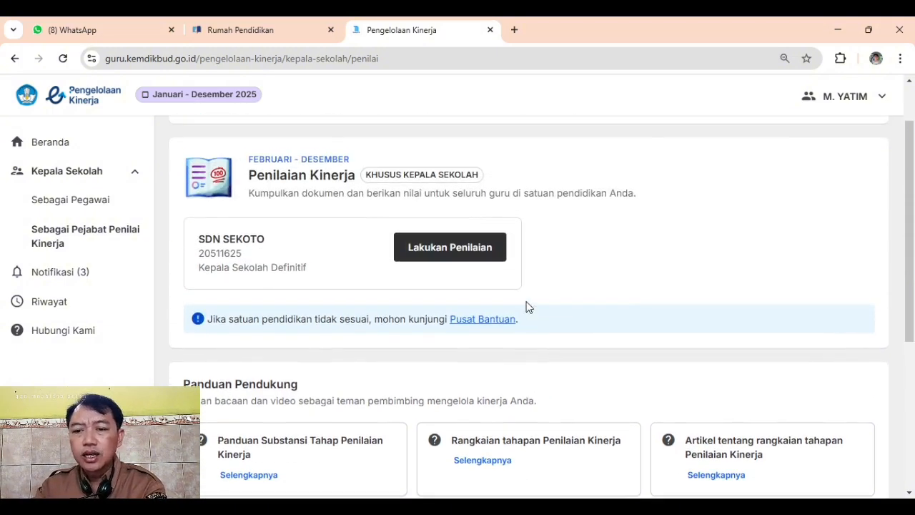
click(793, 79)
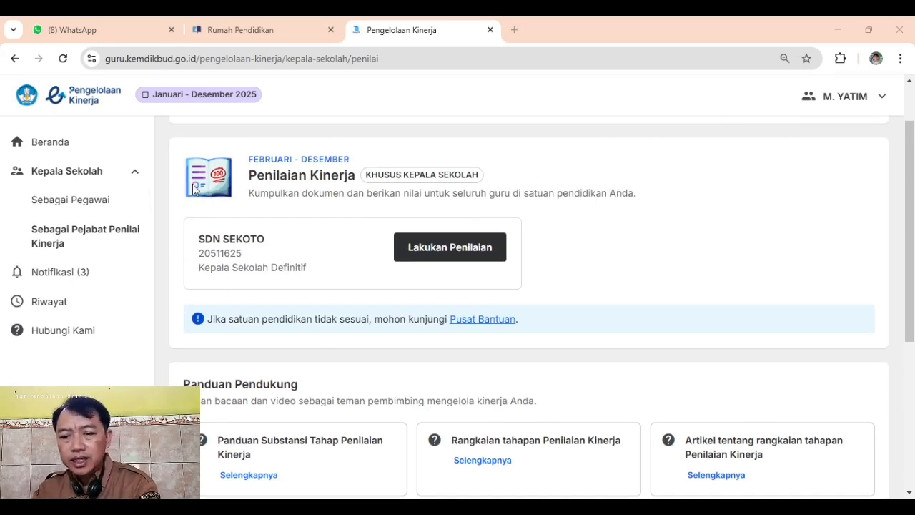
Step: Open the Penilaian Kinerja for SDN Sekoto, review its stage cards and open the teachers' Daftar Penilaian Kinerja
click(427, 258)
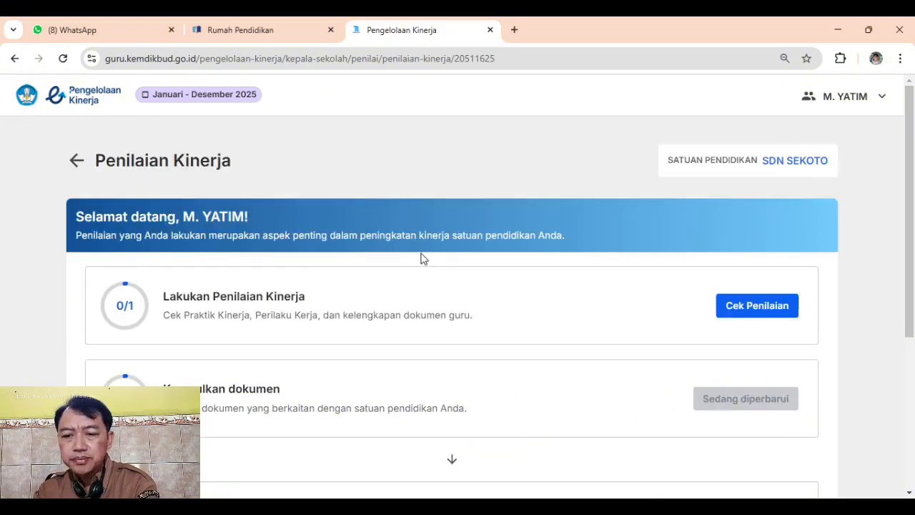
scroll(422, 259, down, 2)
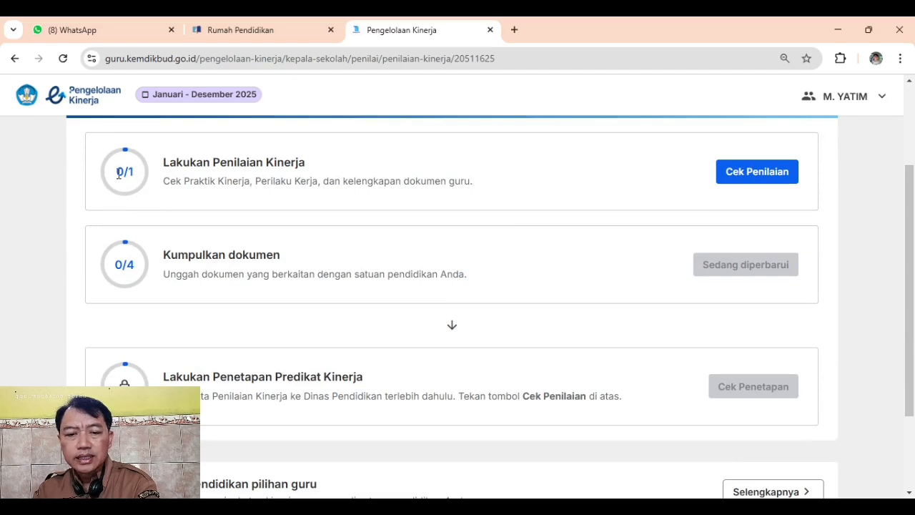
drag(119, 174, 135, 176)
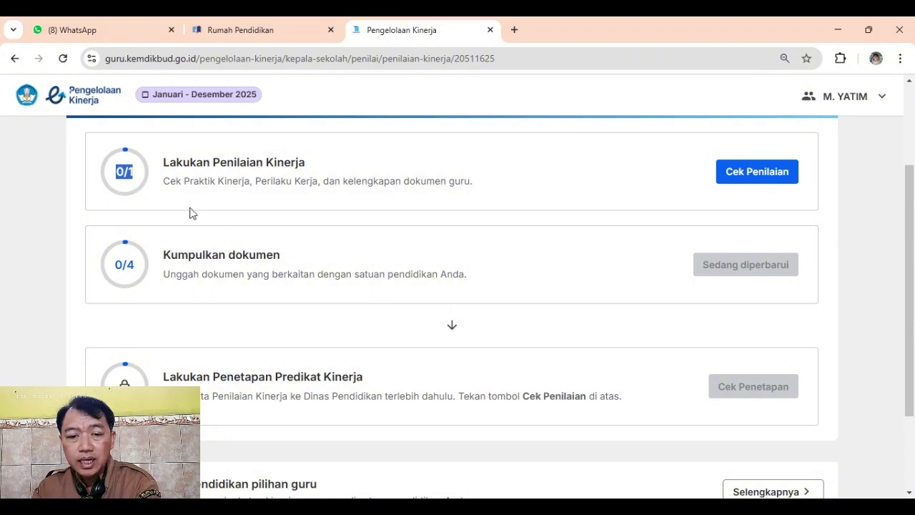
scroll(307, 236, up, 2)
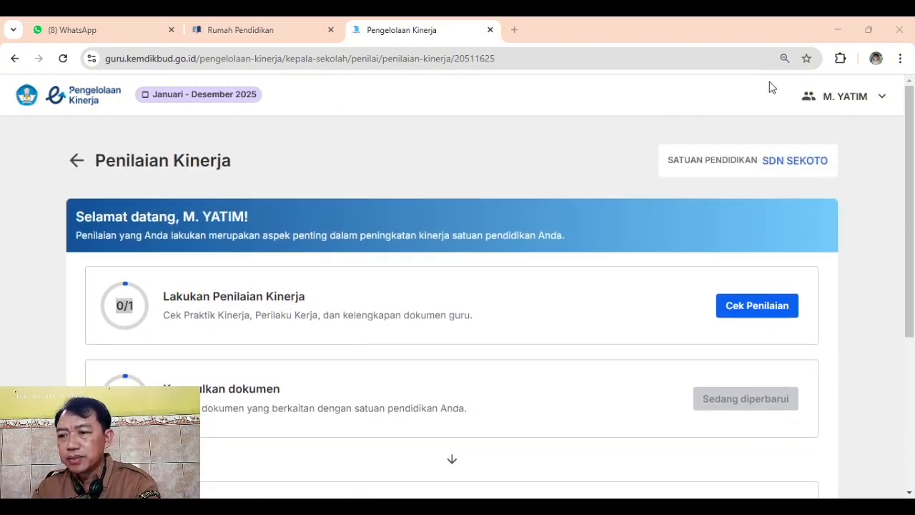
click(764, 309)
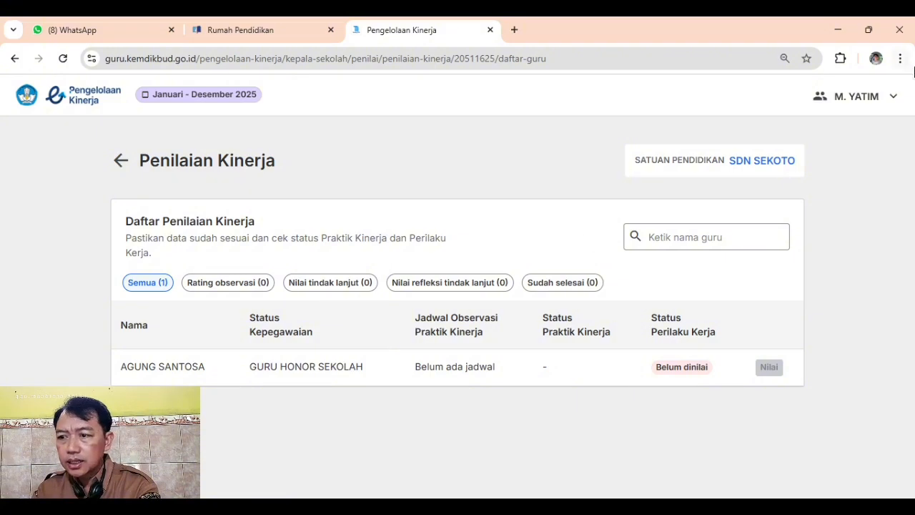
Step: Check the selected period in the Ganti Periode Pengelolaan Kinerja dialog and close it without switching periods
click(853, 96)
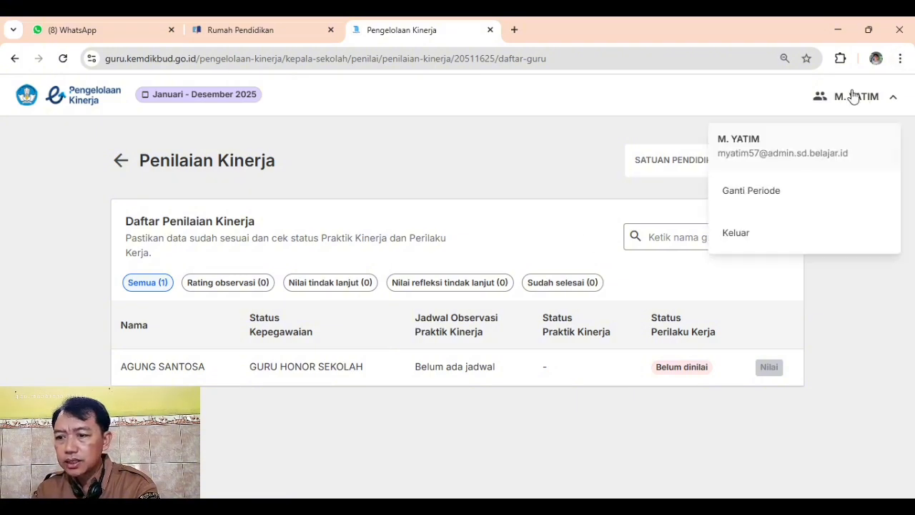
click(750, 202)
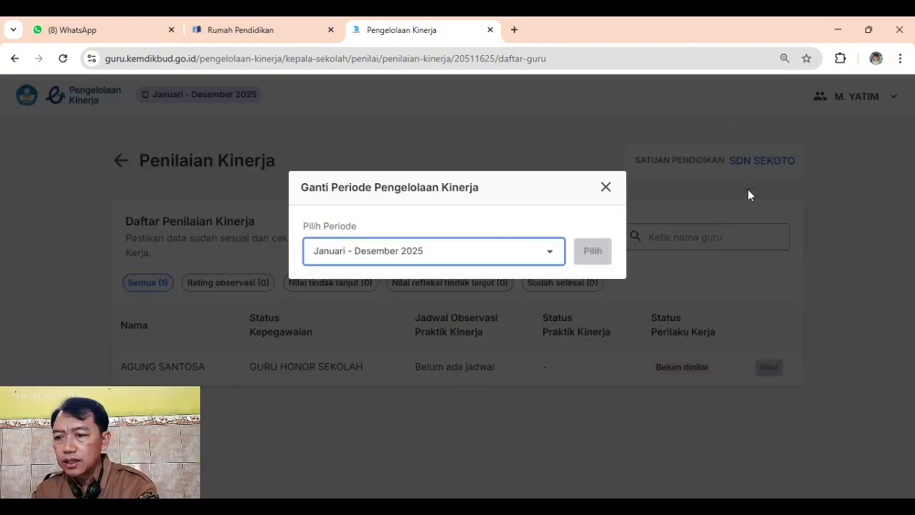
click(606, 190)
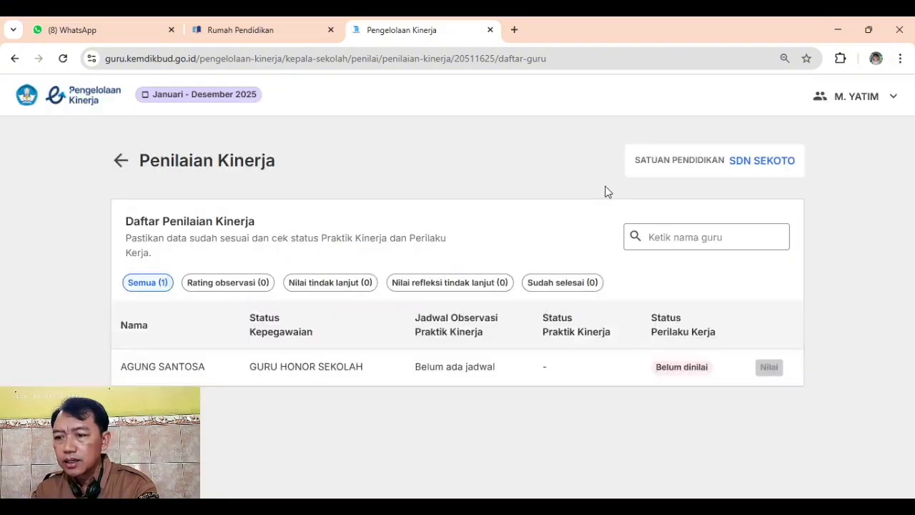
click(855, 102)
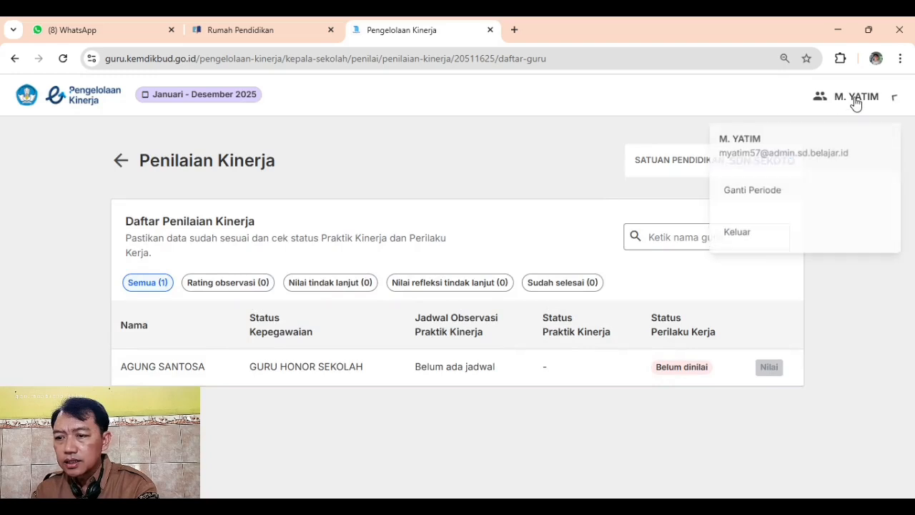
click(759, 193)
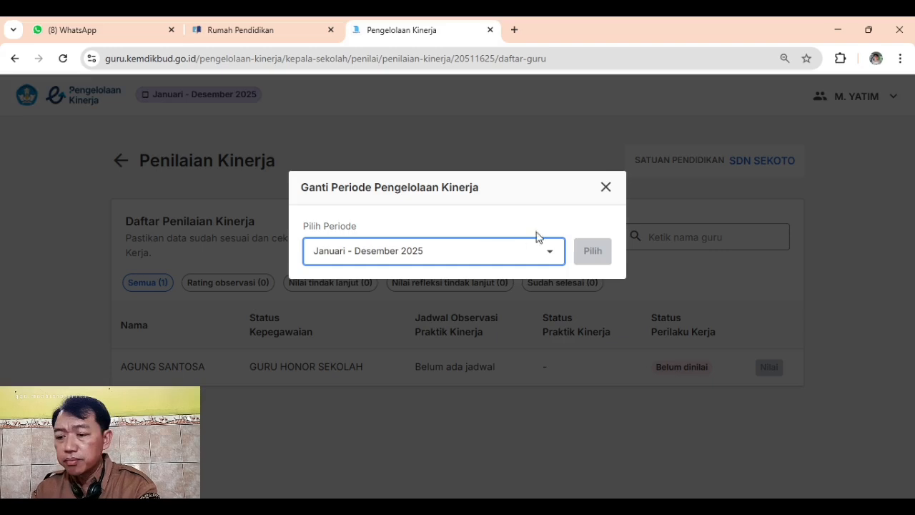
click(606, 187)
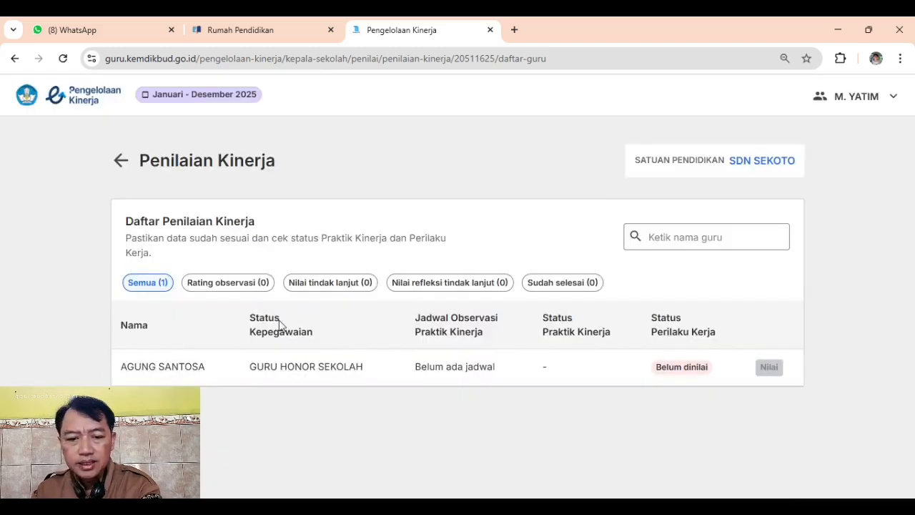
Step: Filter the teacher list by Semua and return to the assessment overview to examine Kumpulkan dokumen, Penetapan Predikat Kinerja and the Rapor Pendidikan dimensions
click(156, 289)
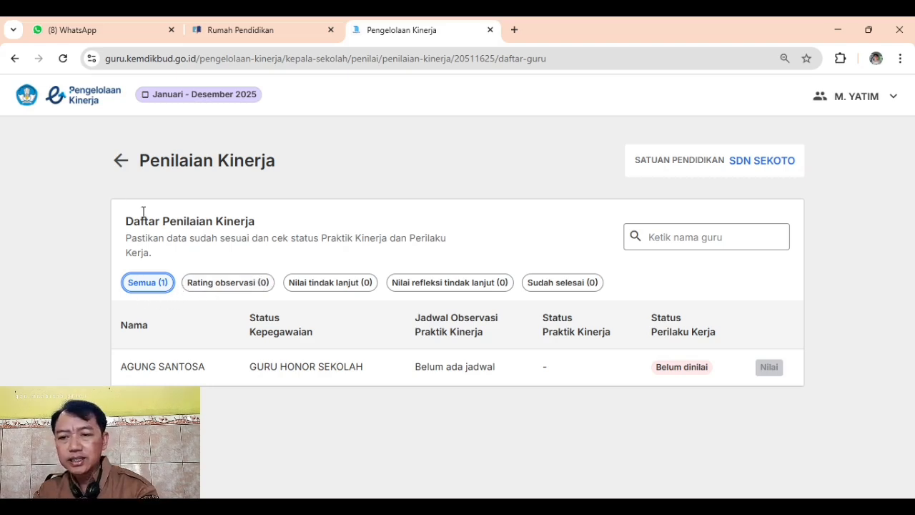
click(120, 160)
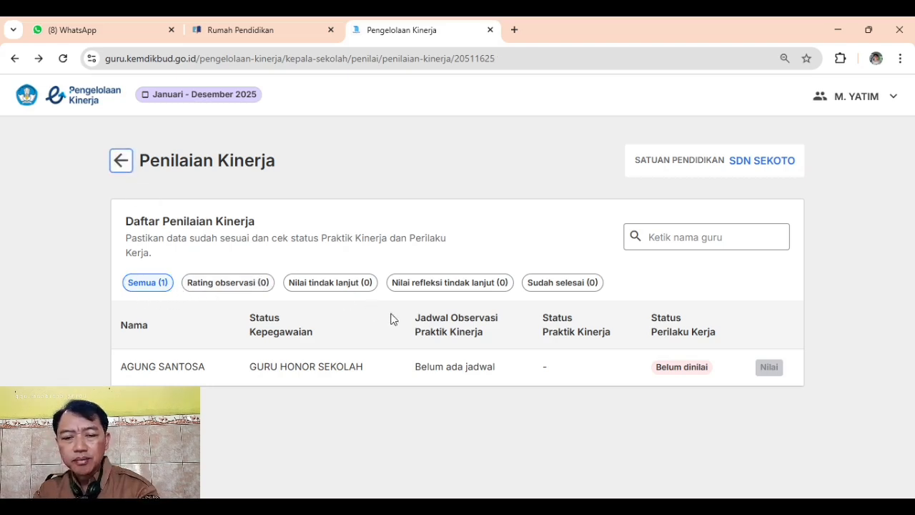
scroll(278, 256, down, 3)
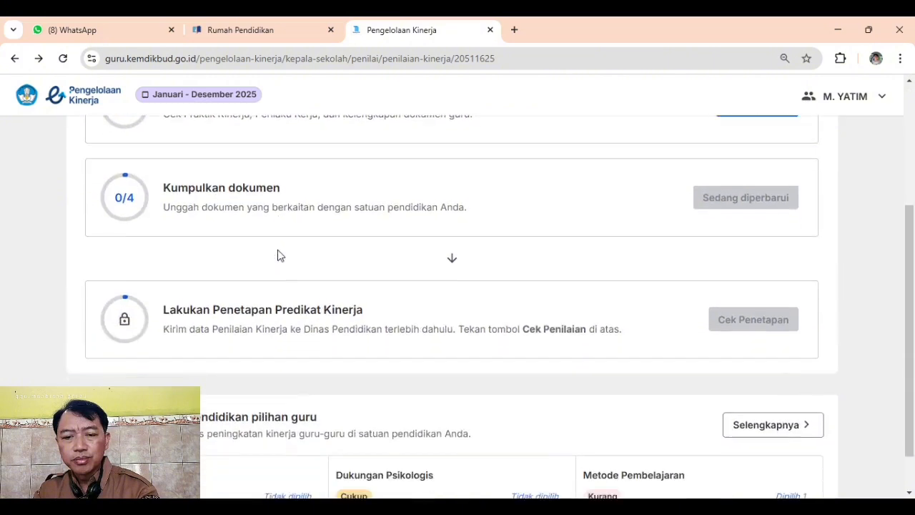
scroll(534, 228, down, 1)
scroll(590, 218, up, 1)
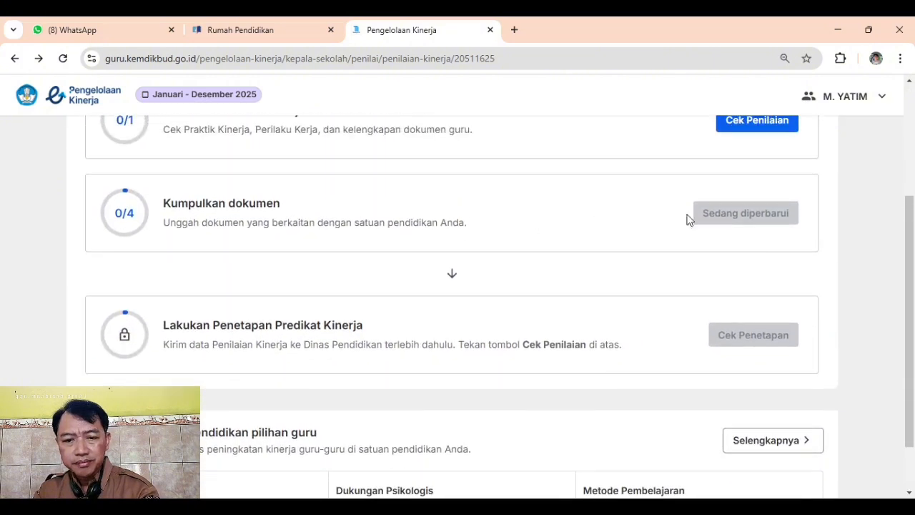
drag(170, 204, 313, 203)
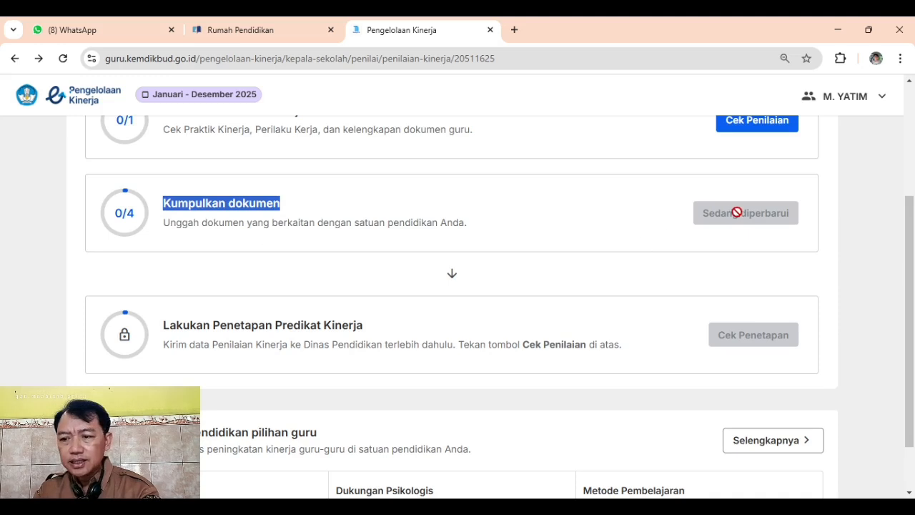
scroll(779, 243, down, 1)
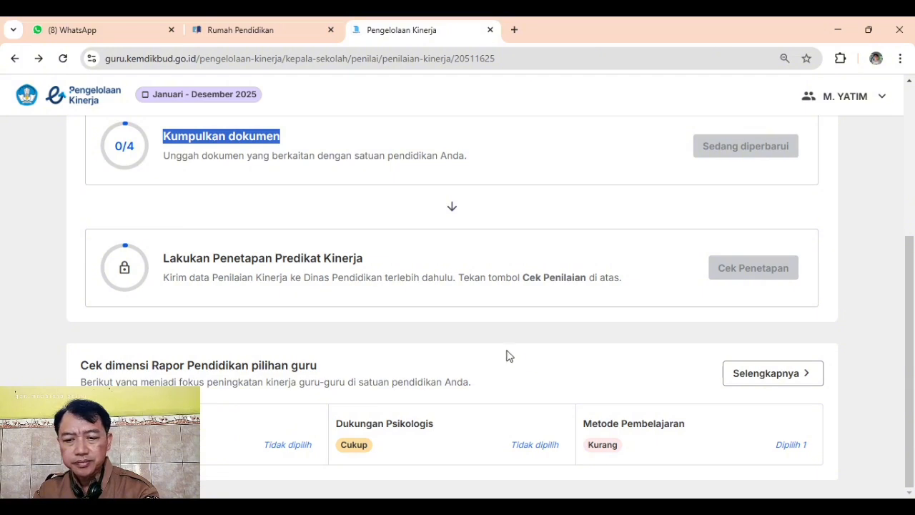
scroll(496, 352, up, 3)
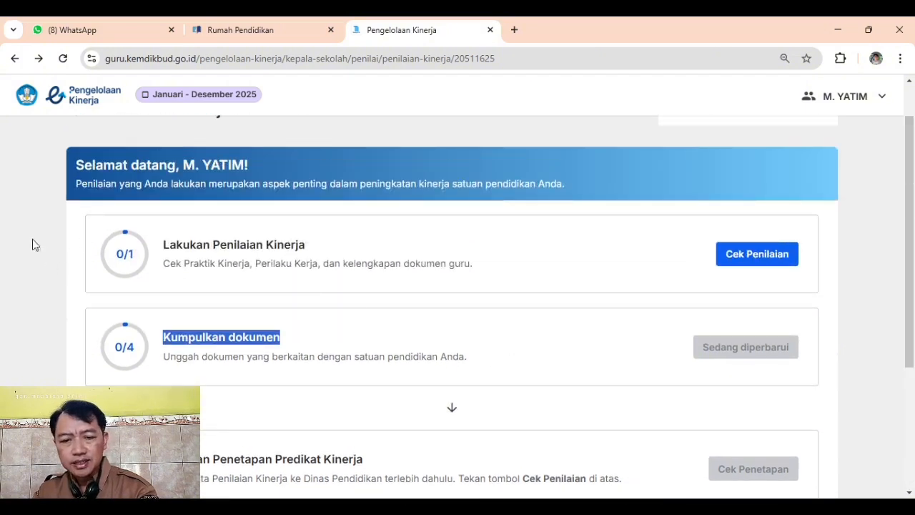
Step: Reopen the Daftar Penilaian Kinerja filtered by Semua and examine the listed teacher's employment, observation schedule and assessment status
click(751, 257)
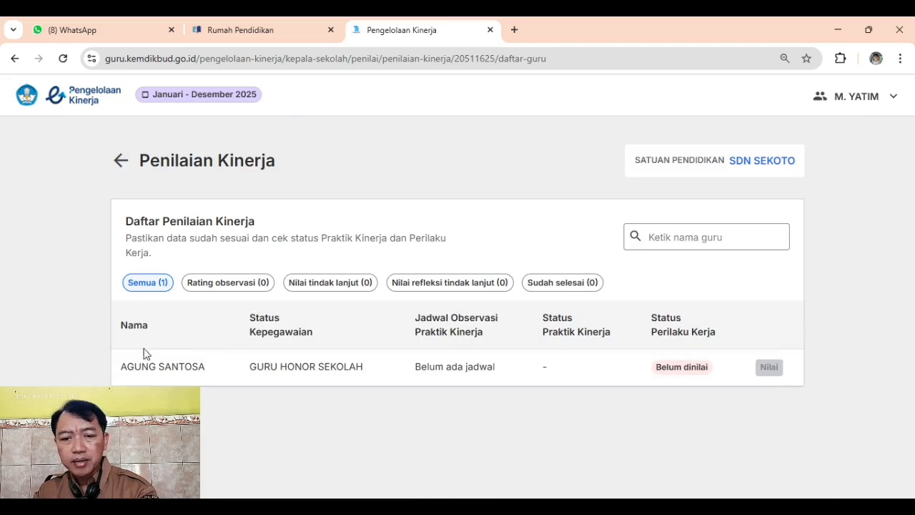
click(143, 284)
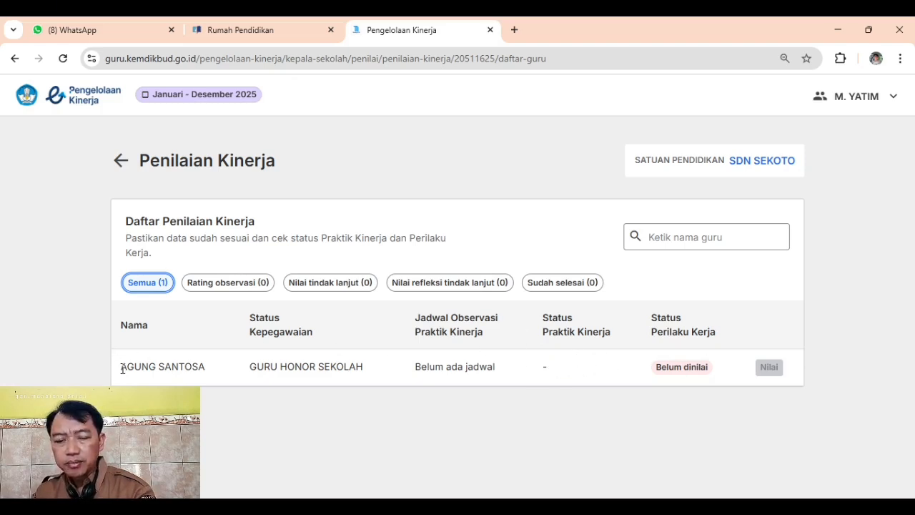
drag(122, 369, 221, 360)
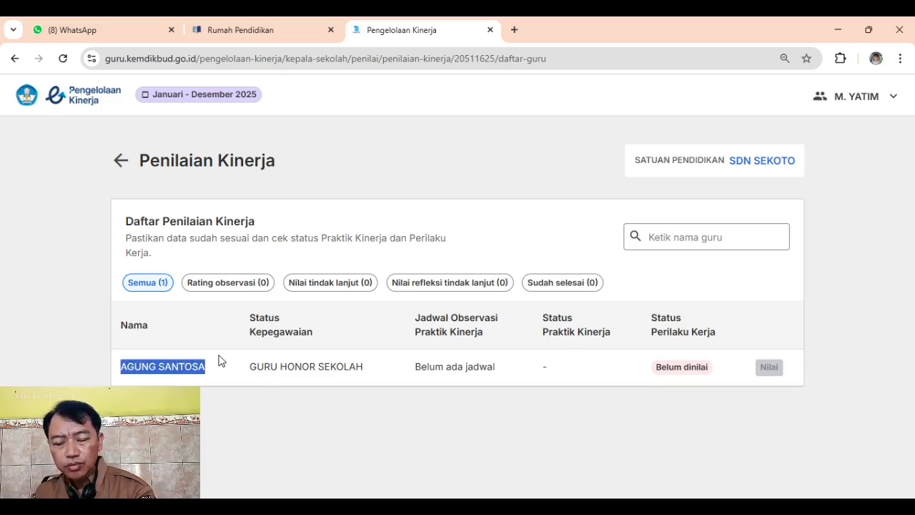
click(363, 356)
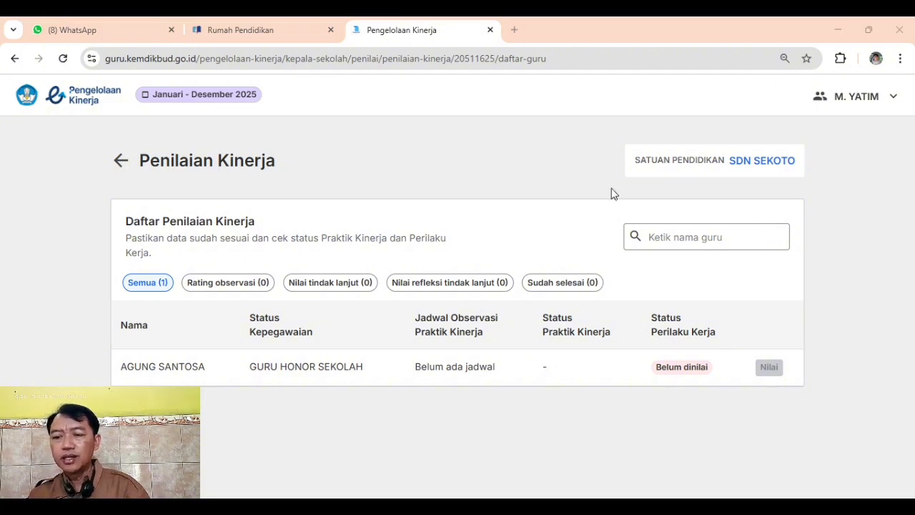
Step: Return to the Penilaian Kinerja overview and check the availability of the Kumpulkan dokumen and Penetapan Predikat Kinerja stages
click(120, 160)
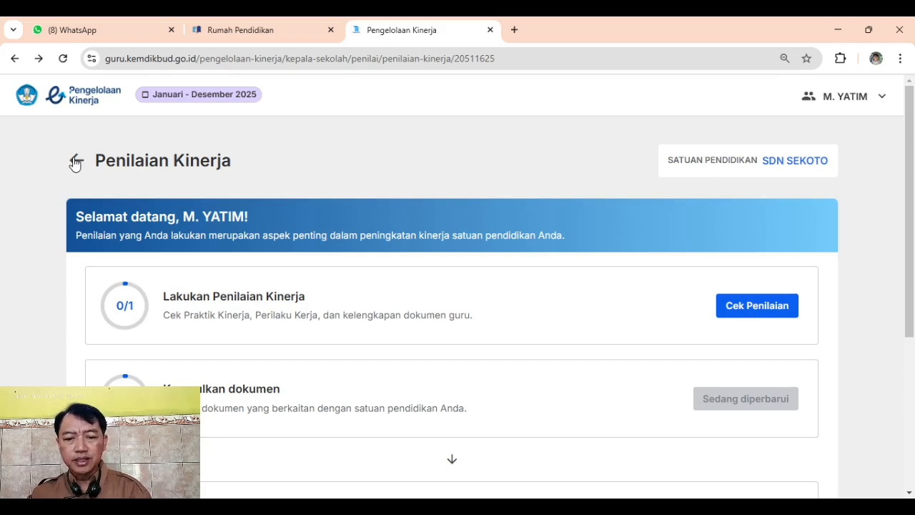
scroll(327, 392, down, 1)
scroll(312, 393, down, 1)
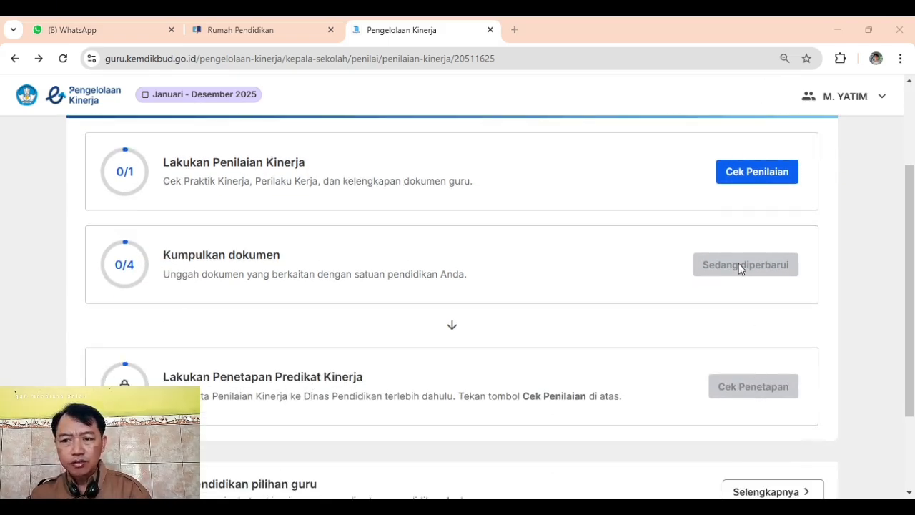
Step: Look over the Penilaian Kinerja stages and return to the Sebagai Pejabat Penilai Kinerja page
scroll(191, 175, up, 2)
scroll(192, 176, down, 2)
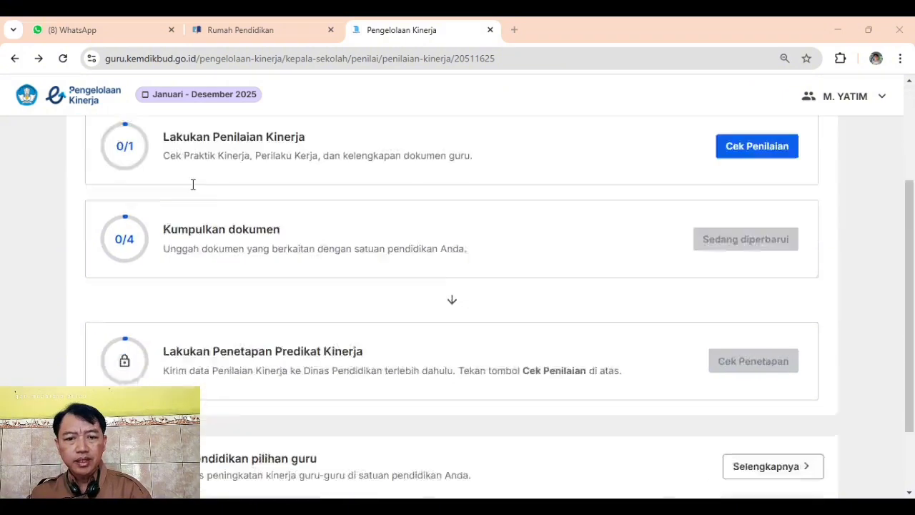
scroll(193, 184, down, 2)
scroll(194, 186, up, 4)
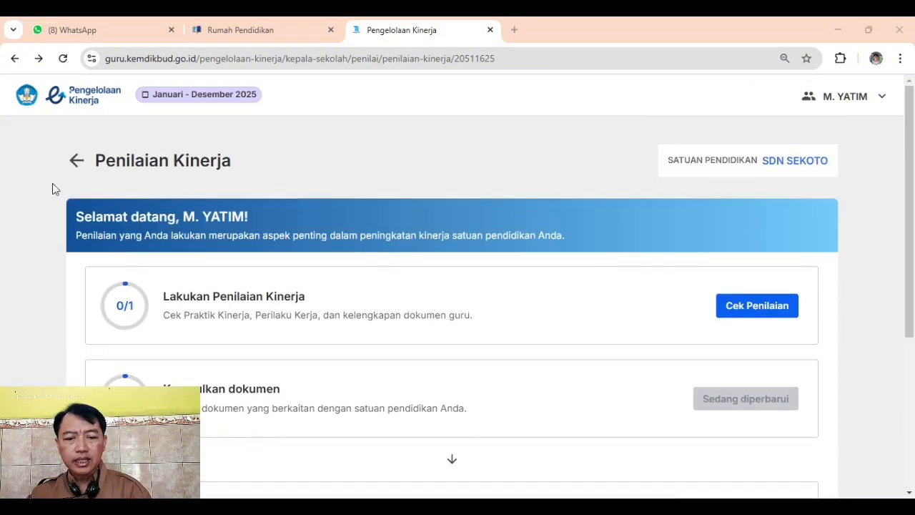
click(77, 160)
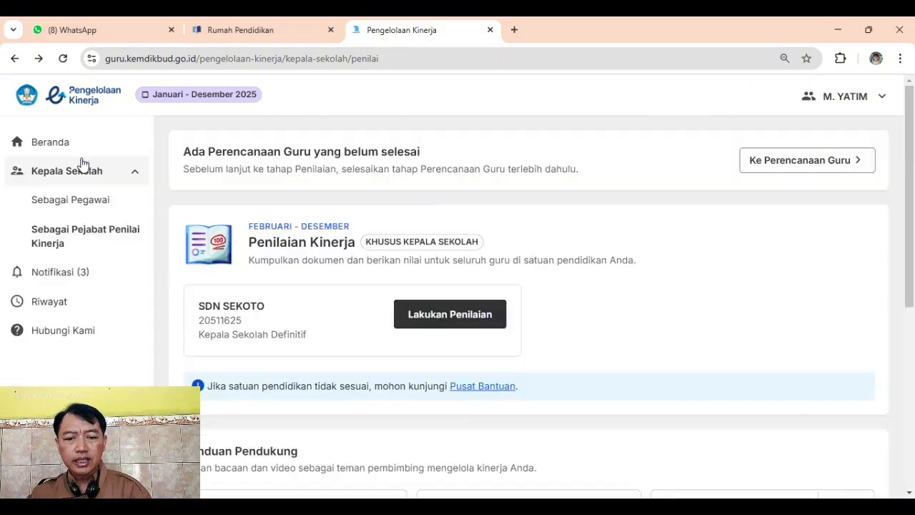
Step: Open the Sebagai Pegawai page and examine its Praktik Kinerja, Pengembangan Kompetensi, Perilaku Kerja and Alur Pengelolaan Kinerja sections
click(77, 203)
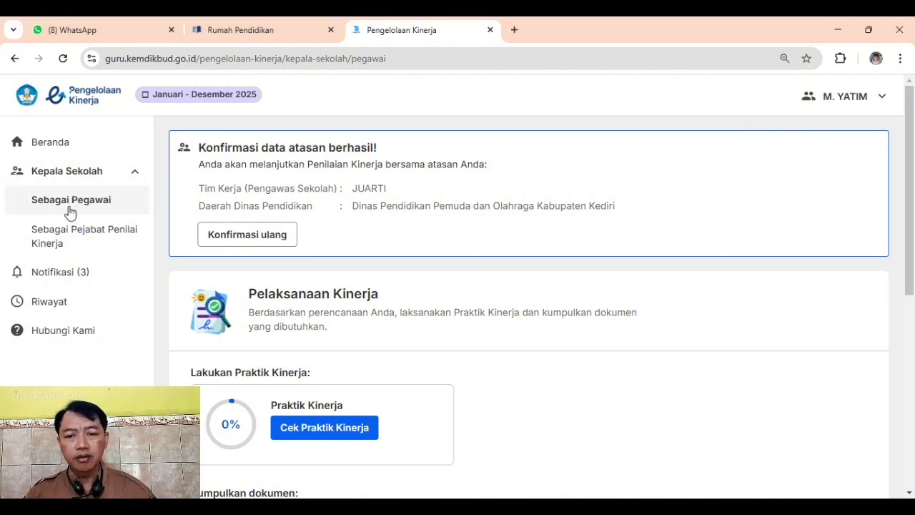
scroll(574, 357, down, 2)
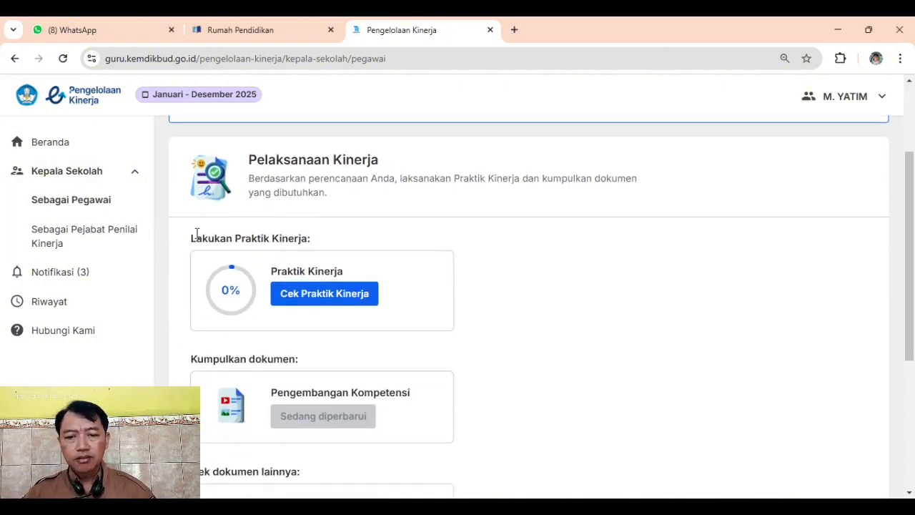
drag(189, 239, 317, 245)
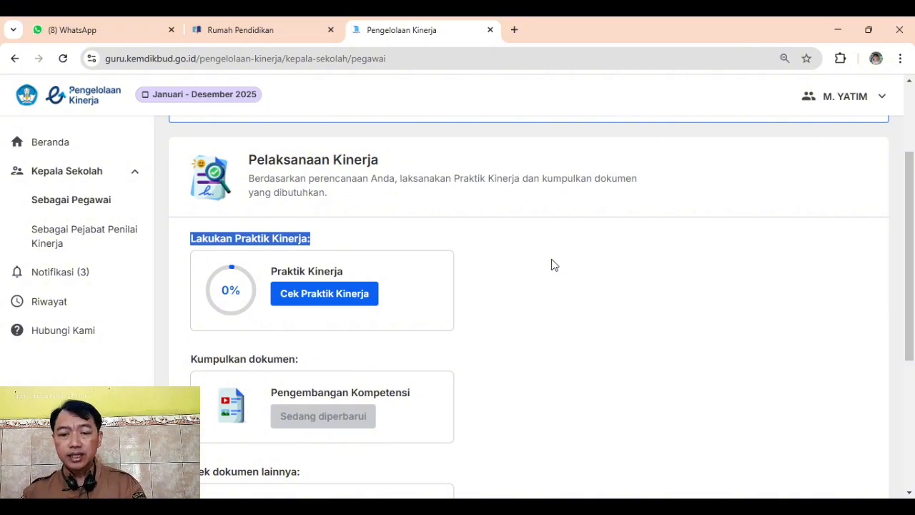
scroll(514, 321, down, 3)
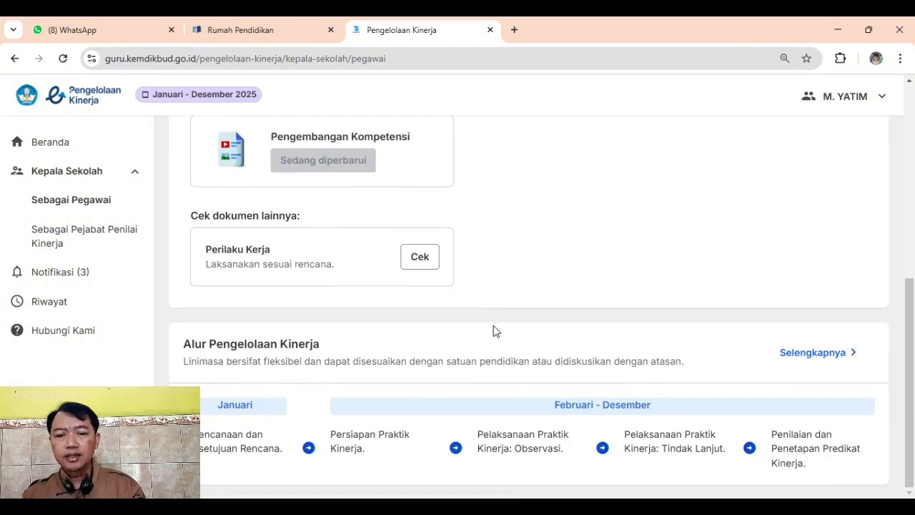
scroll(488, 325, up, 2)
scroll(488, 324, up, 2)
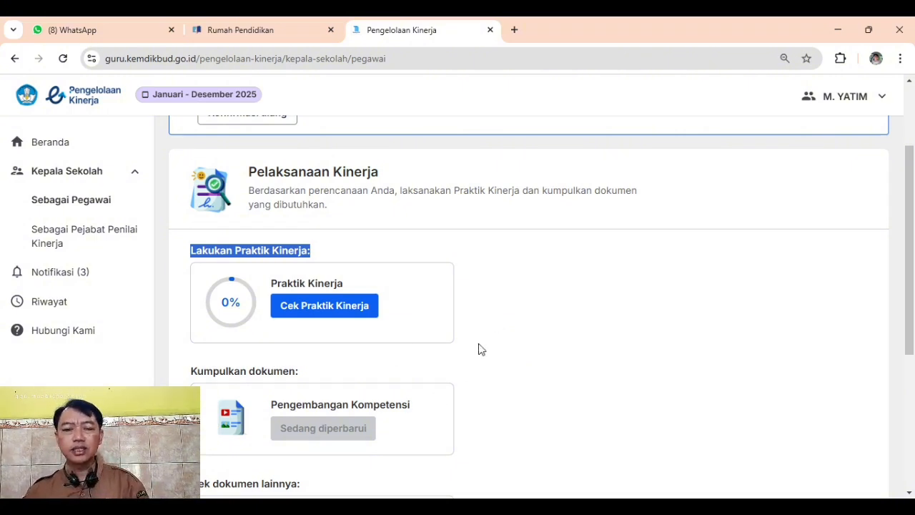
scroll(480, 320, up, 1)
scroll(480, 320, up, 1)
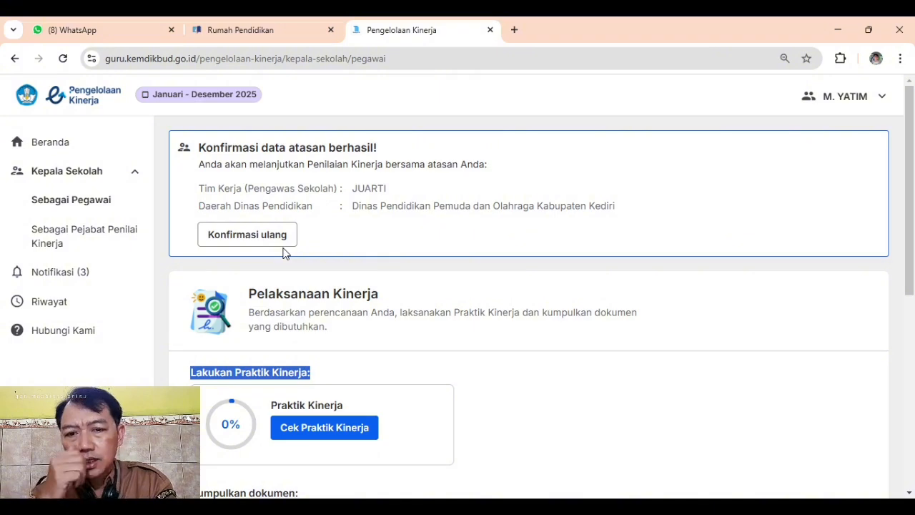
click(80, 30)
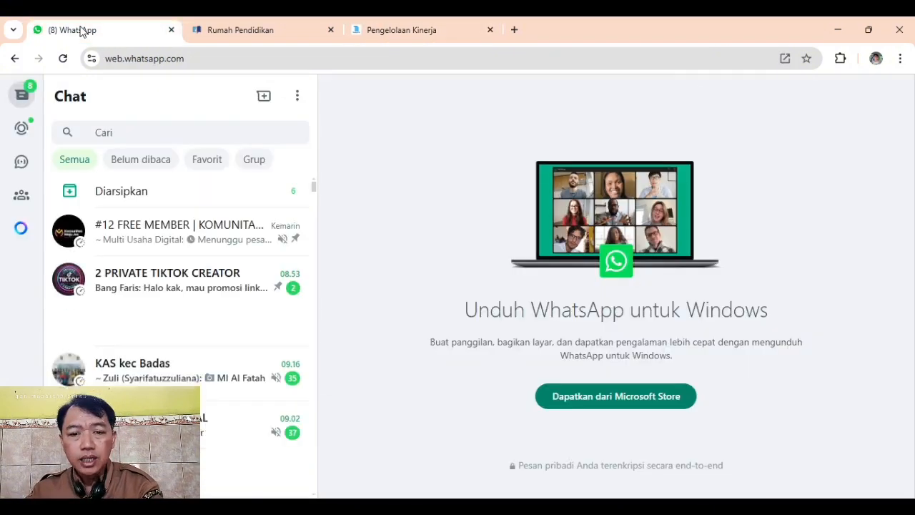
scroll(225, 320, down, 4)
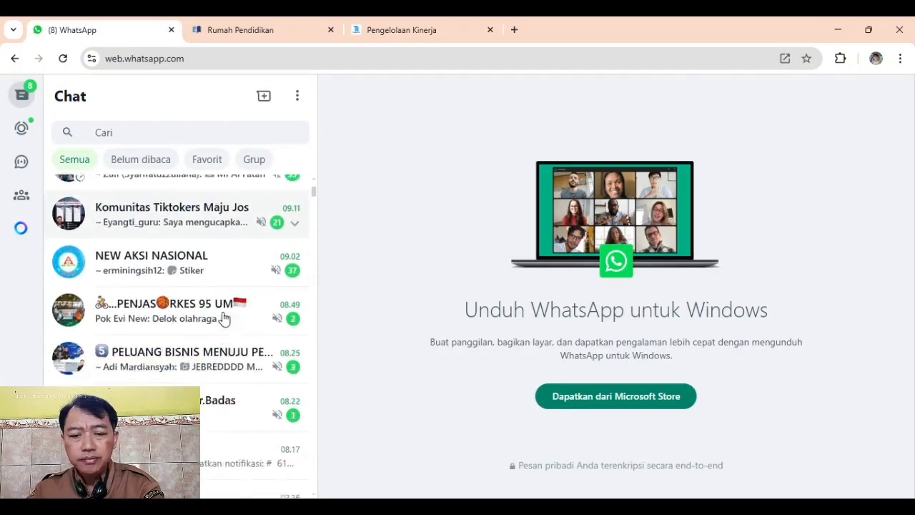
scroll(193, 317, up, 4)
click(389, 29)
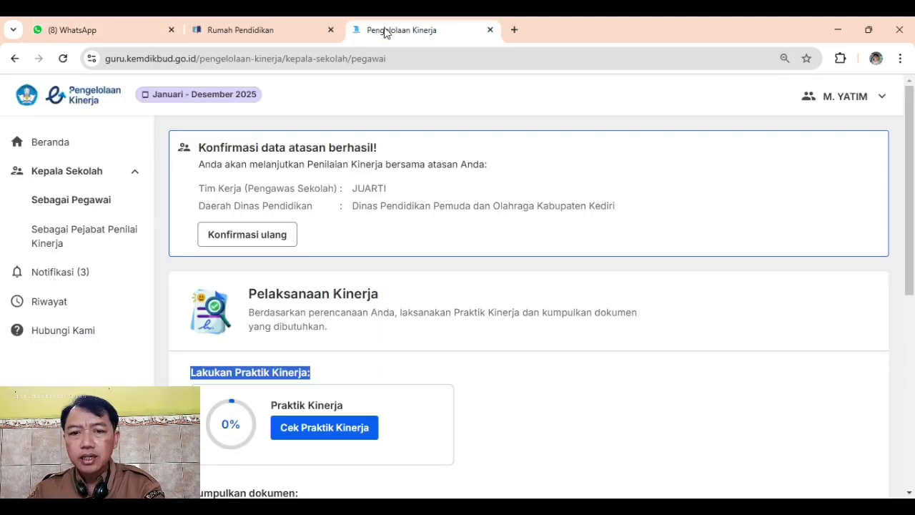
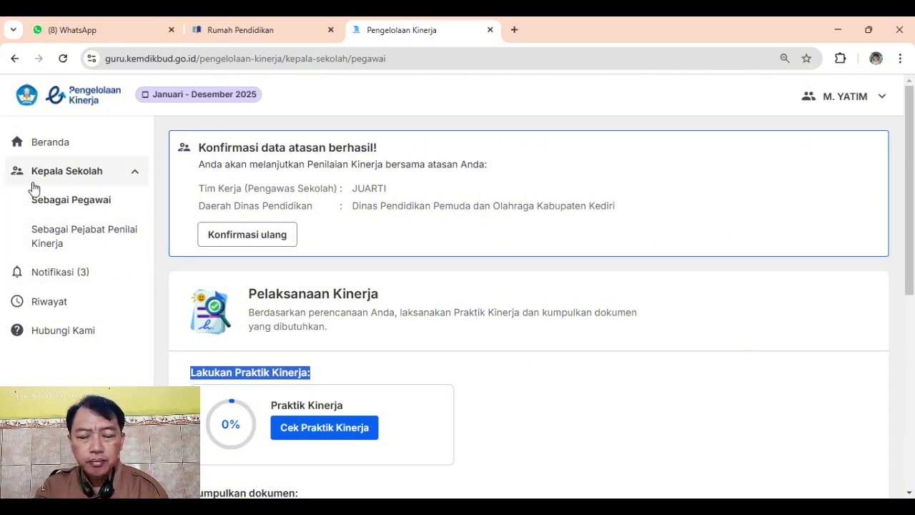
Step: Compare the Sebagai Pegawai and Sebagai Pejabat Penilai Kinerja pages, examining Penilaian Kinerja and Panduan Pendukung on the latter
click(58, 235)
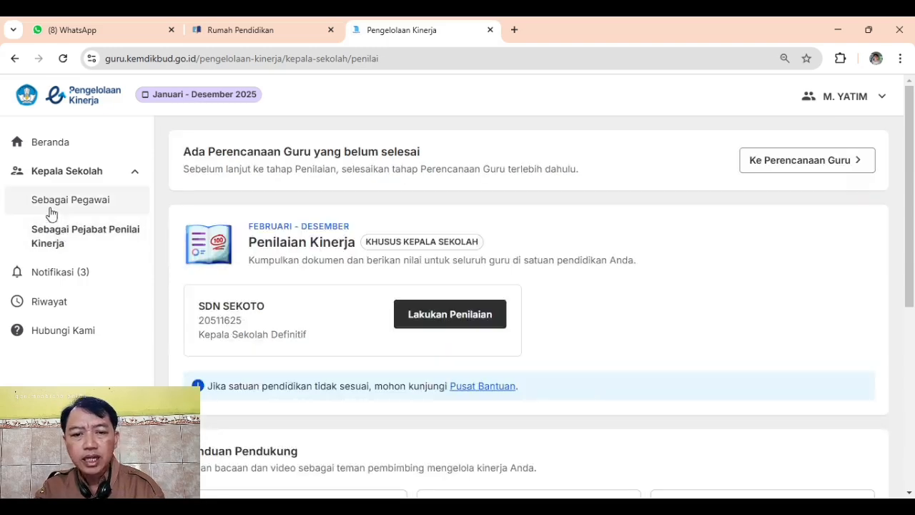
click(52, 204)
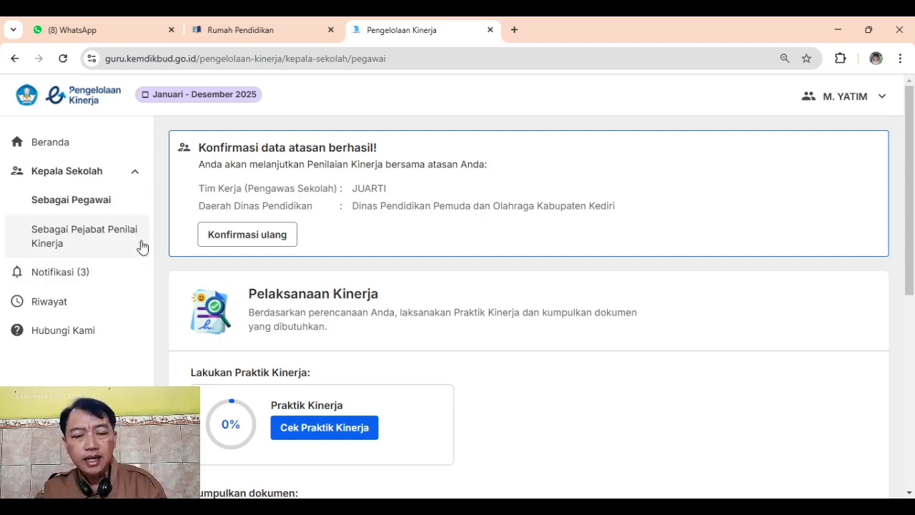
click(53, 242)
scroll(486, 322, down, 1)
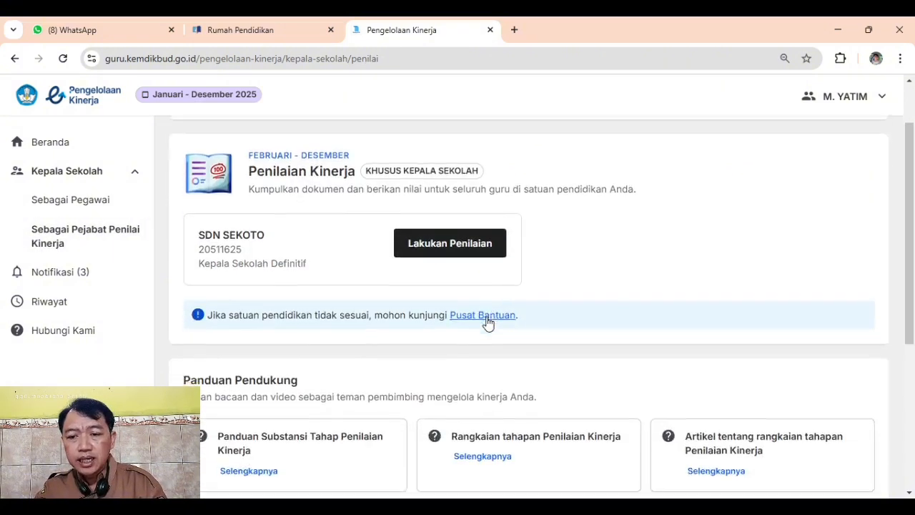
scroll(487, 322, down, 1)
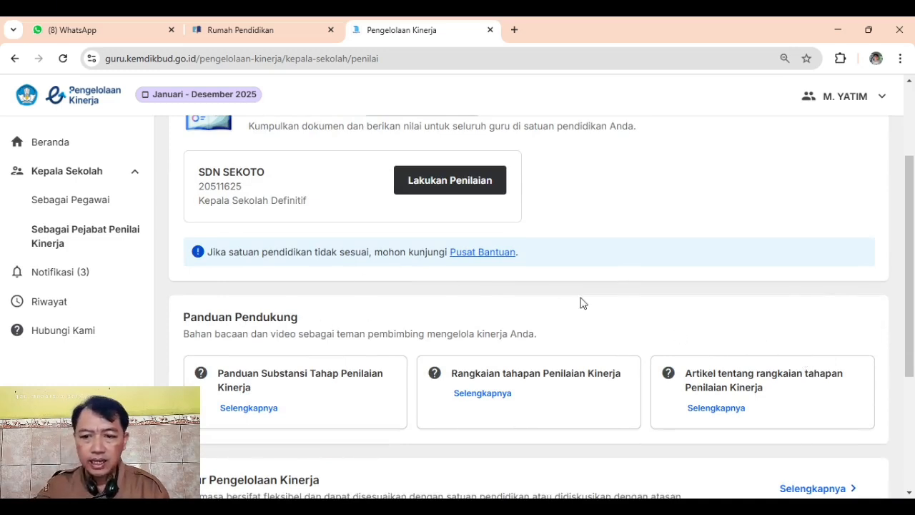
scroll(416, 205, up, 2)
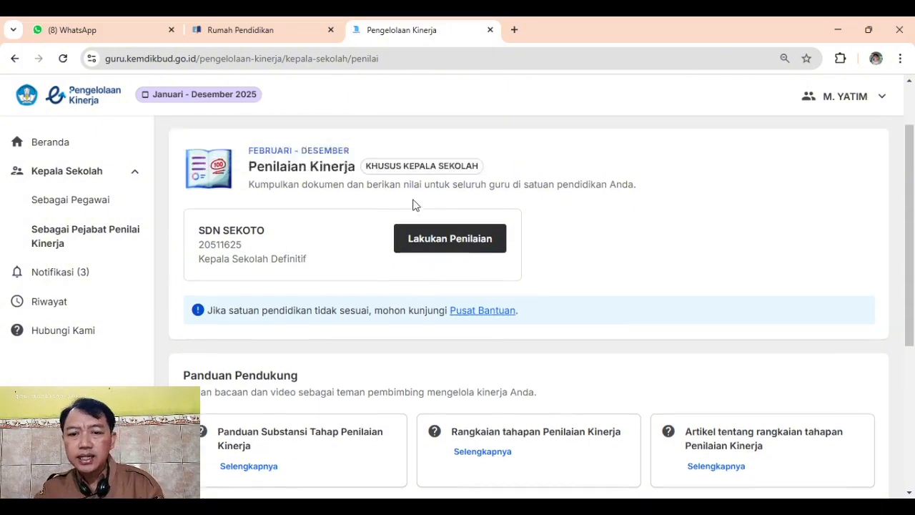
scroll(452, 336, down, 3)
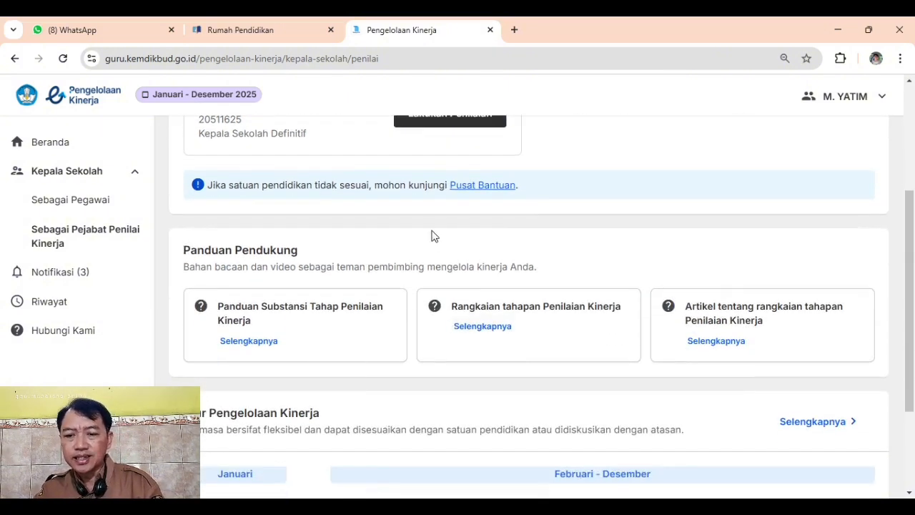
scroll(429, 238, up, 2)
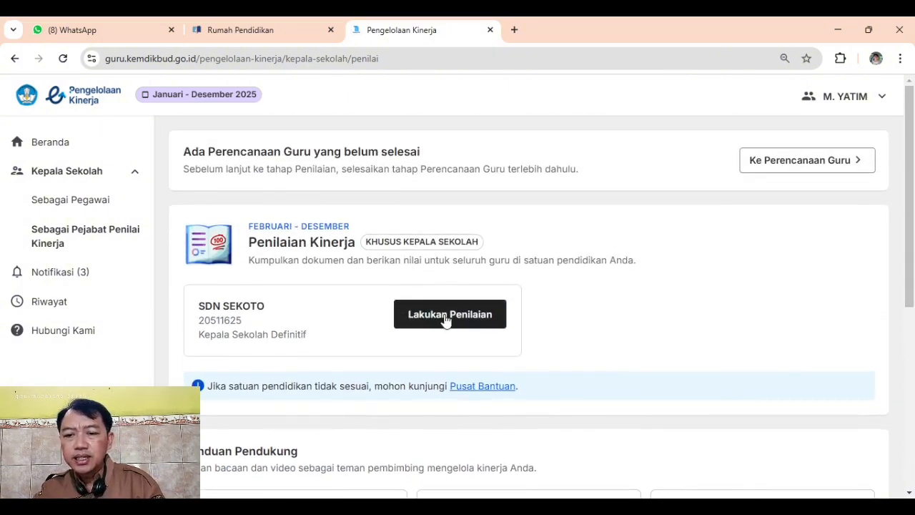
Step: Open Lakukan Penilaian for SDN SEKOTO, examine the assessment, document collection and predicate stages, and return to the Pejabat Penilai Kinerja page
click(446, 317)
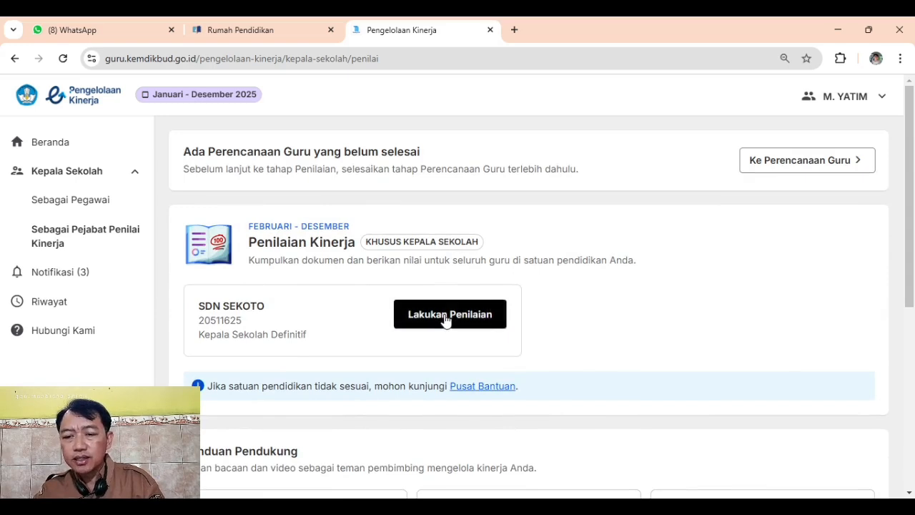
scroll(372, 315, down, 1)
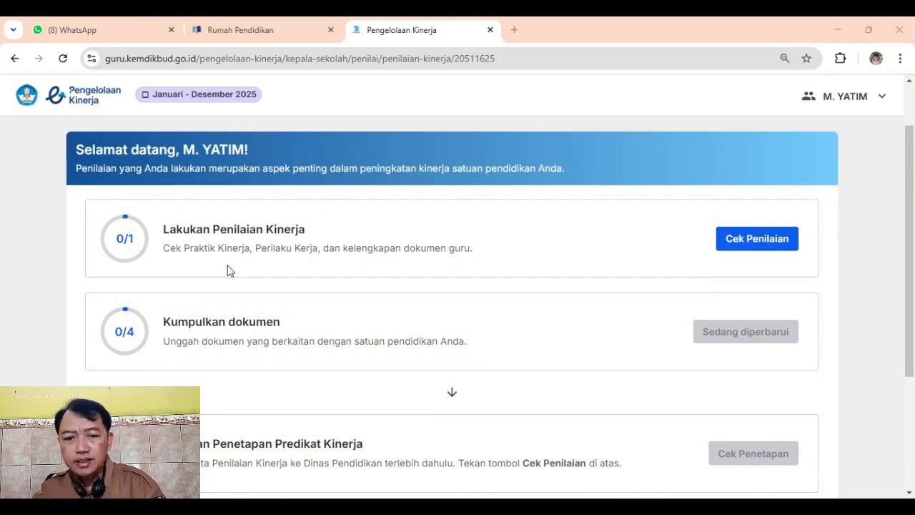
scroll(229, 271, down, 2)
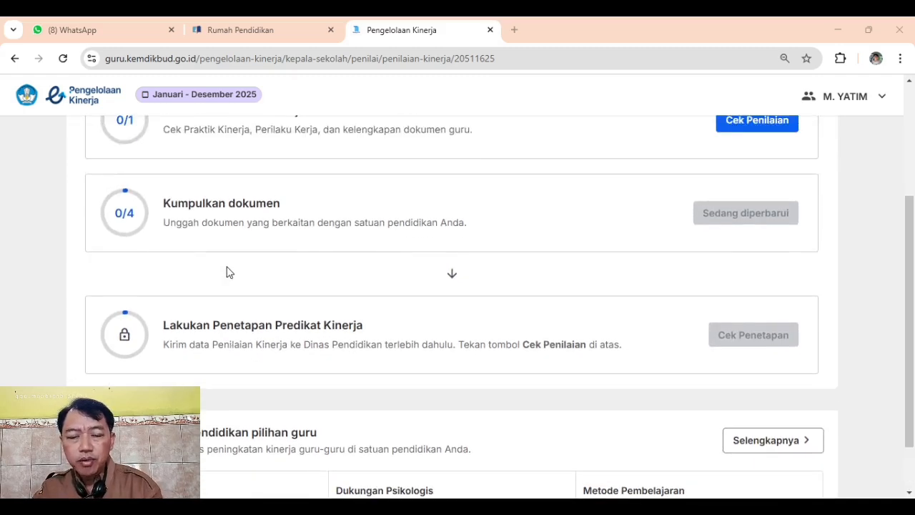
scroll(226, 271, up, 1)
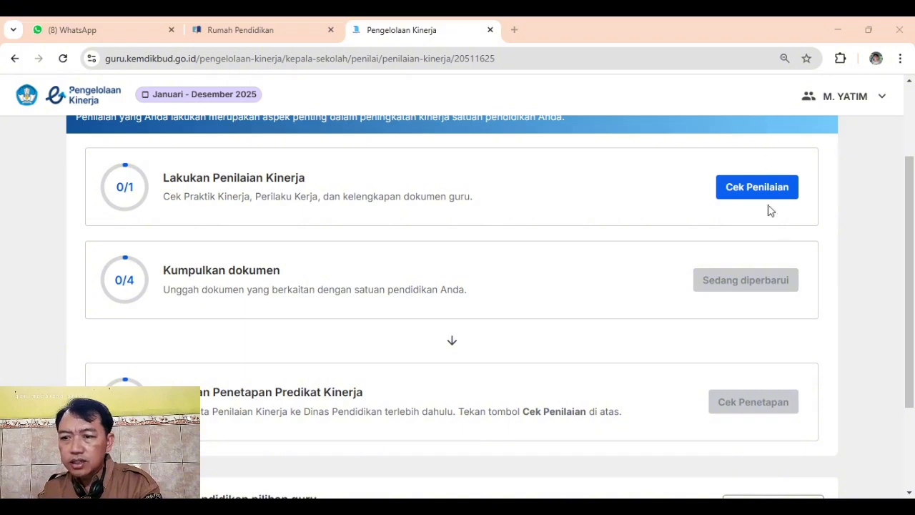
scroll(450, 216, up, 1)
scroll(451, 216, up, 3)
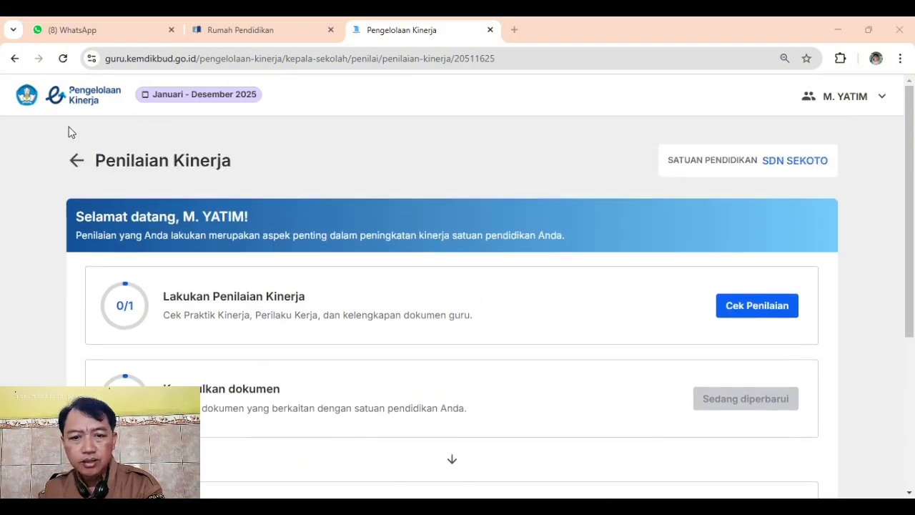
click(72, 159)
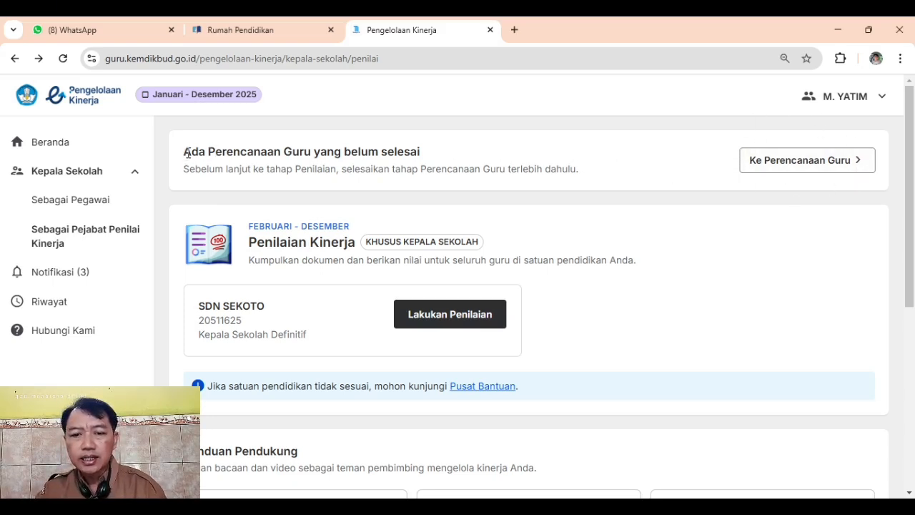
Step: Read the Perencanaan Guru notice above the Penilaian Kinerja section, highlighting its heading and description, and clear the highlight
drag(185, 154, 581, 189)
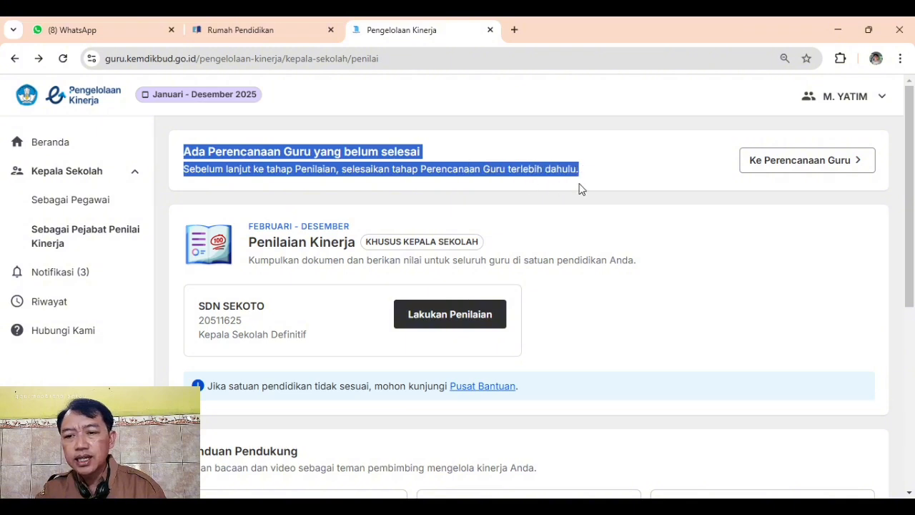
click(205, 170)
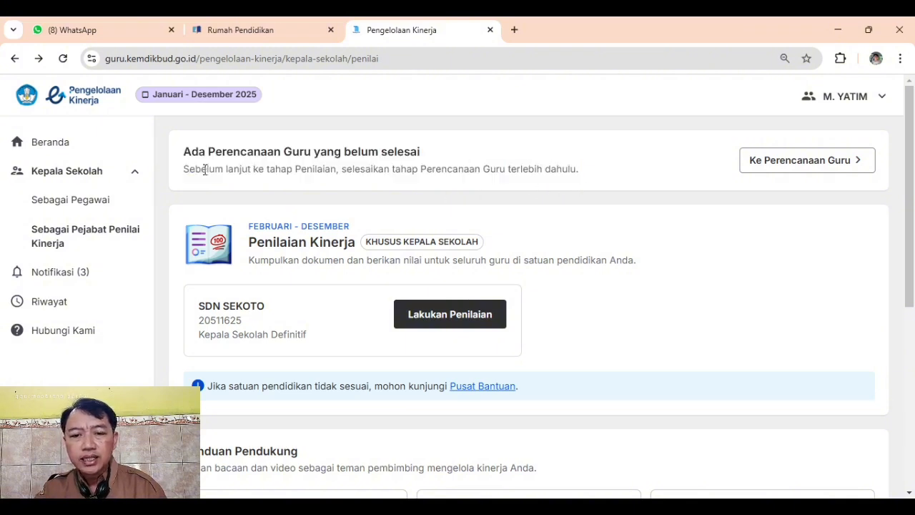
drag(188, 169, 595, 188)
click(607, 172)
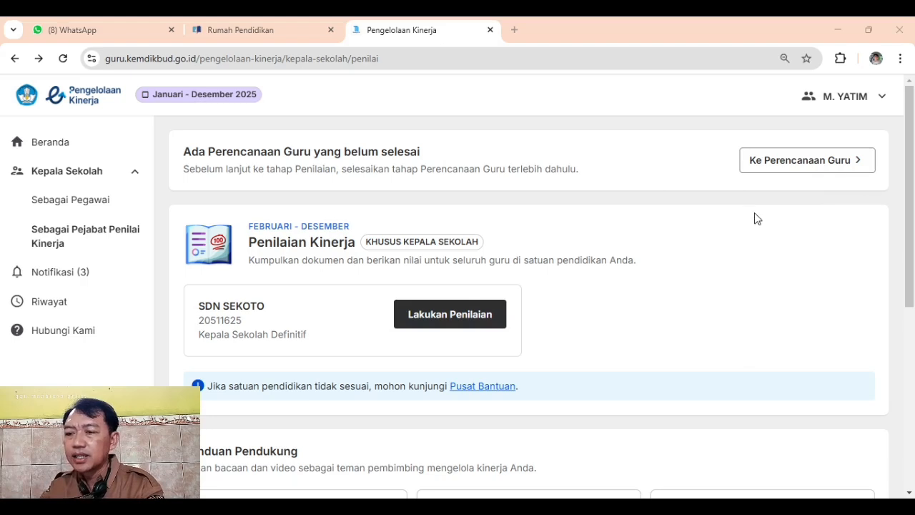
Step: Open the teacher planning list for SDN SEKOTO and look over the status of each teacher's plan
click(796, 166)
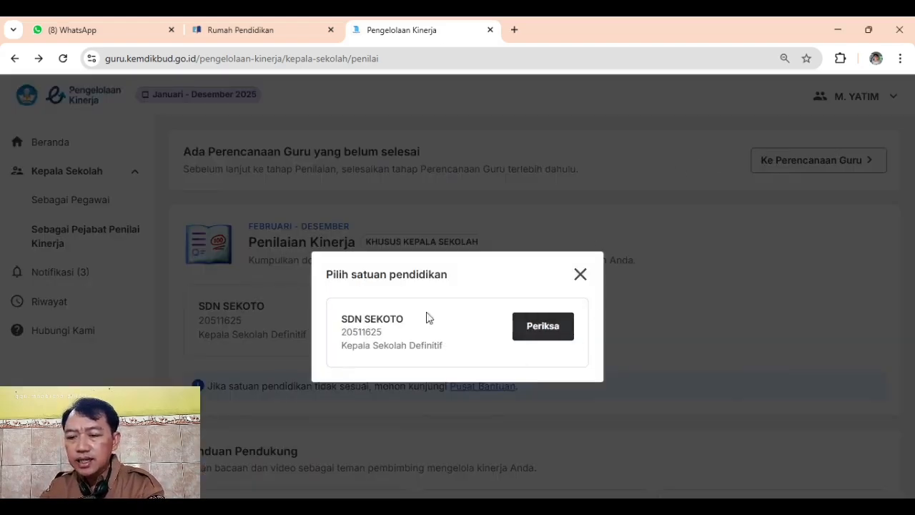
click(547, 331)
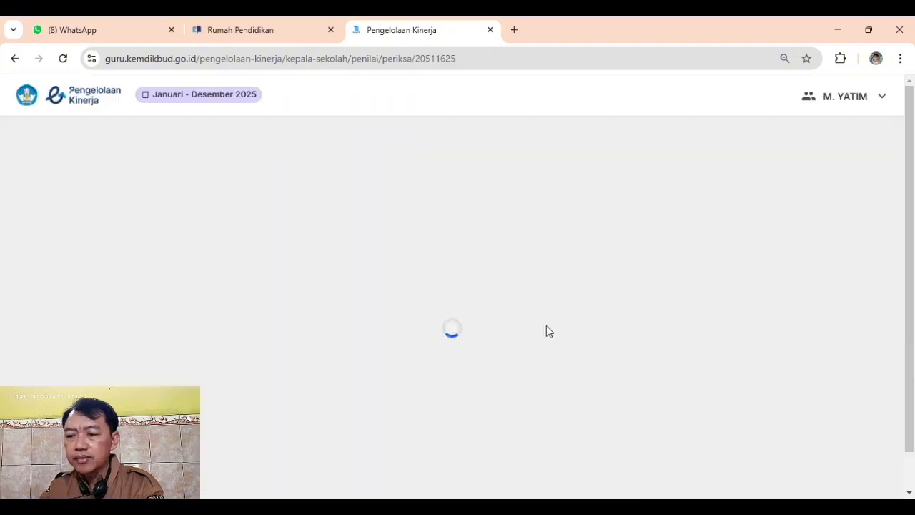
scroll(465, 294, down, 5)
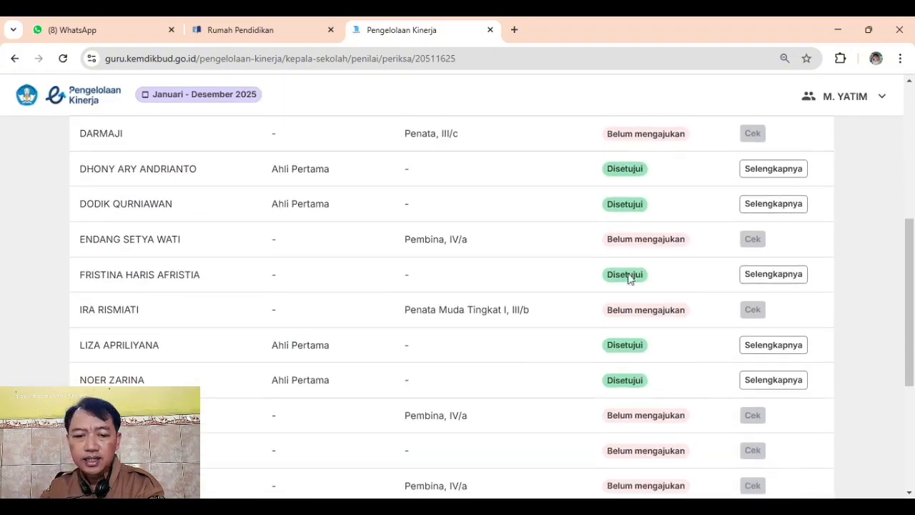
scroll(644, 293, up, 2)
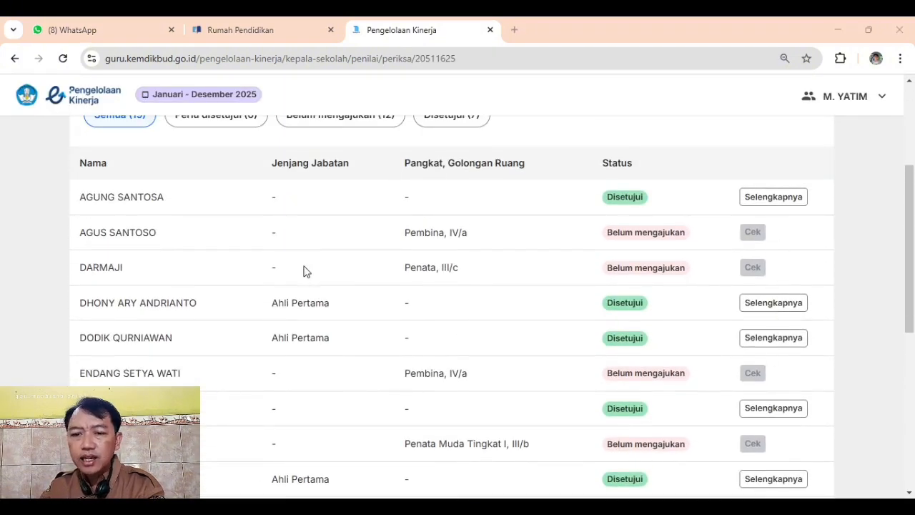
scroll(300, 270, up, 1)
scroll(300, 271, up, 2)
scroll(300, 270, down, 2)
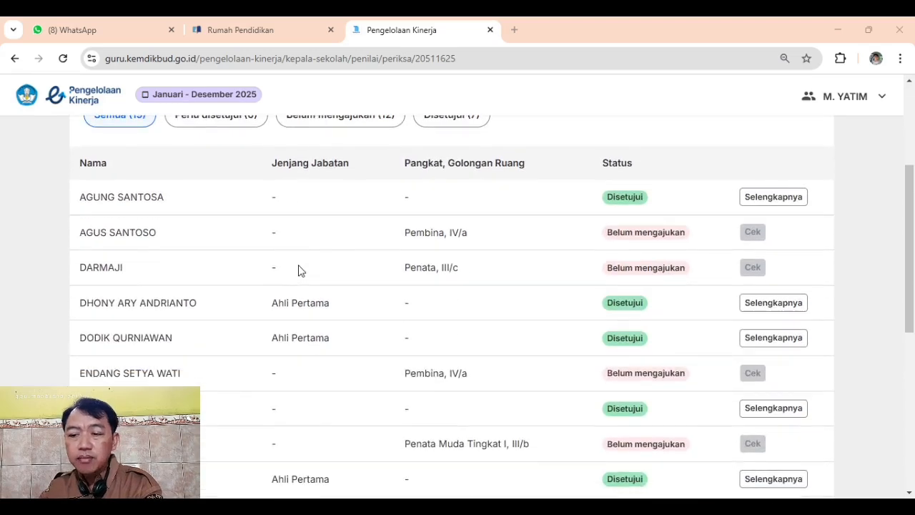
scroll(311, 247, up, 1)
scroll(307, 246, up, 1)
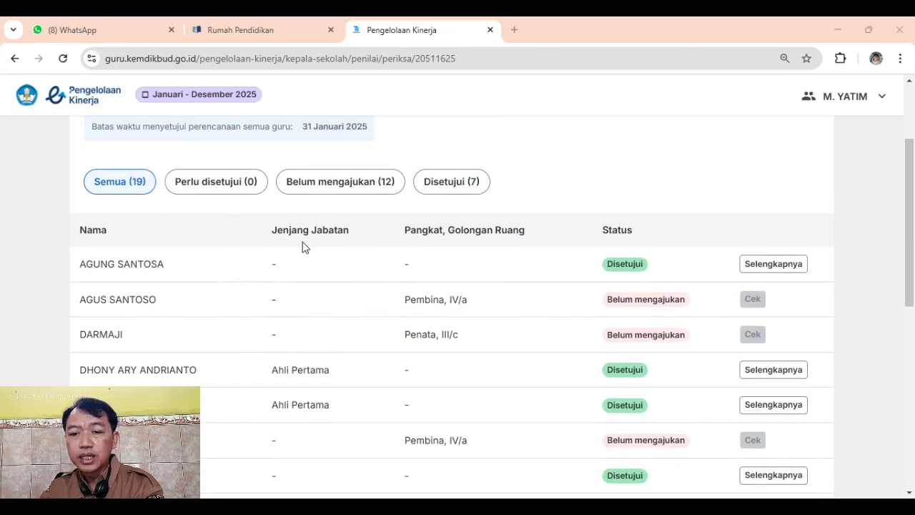
scroll(301, 247, down, 1)
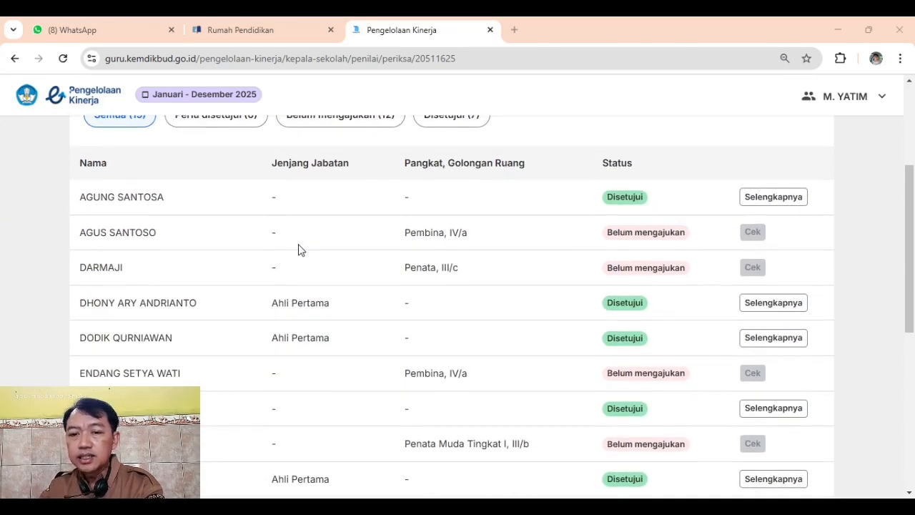
scroll(299, 249, up, 1)
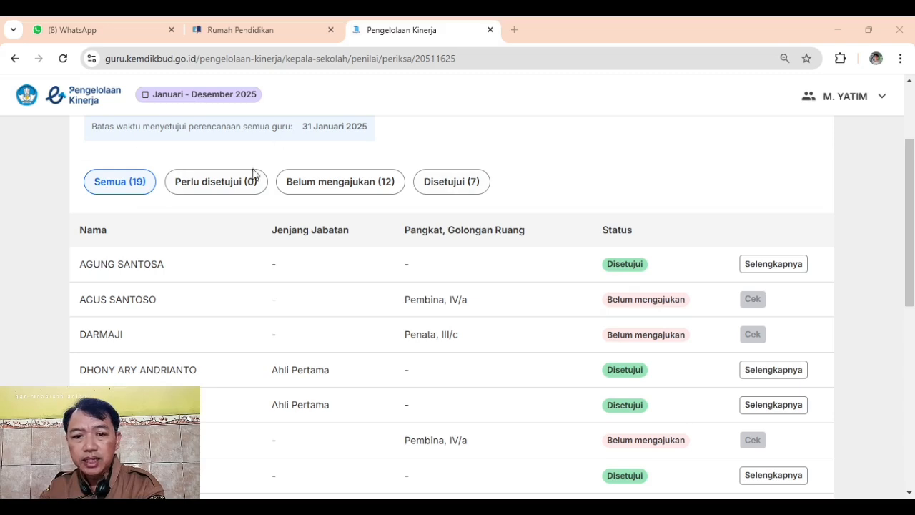
Step: Show all teachers and examine the rows with the status Belum mengajukan and their unavailable Cek option
click(133, 188)
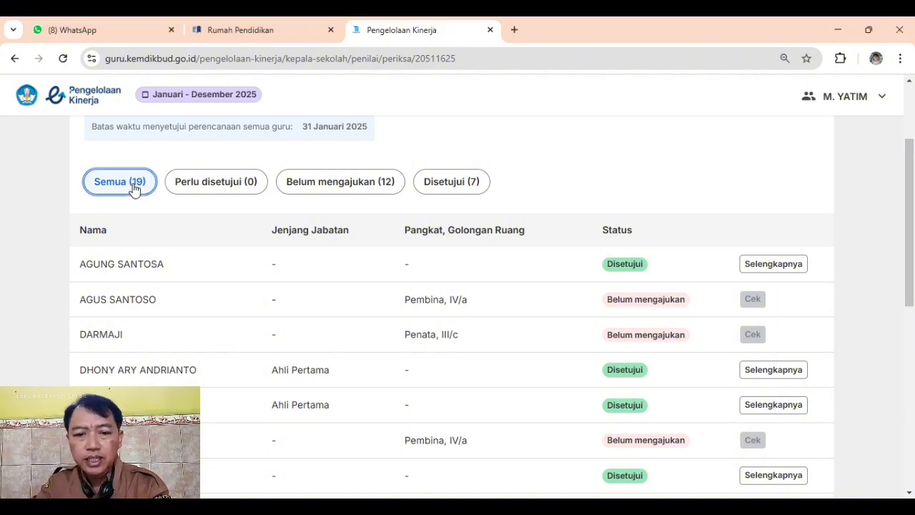
scroll(190, 235, down, 1)
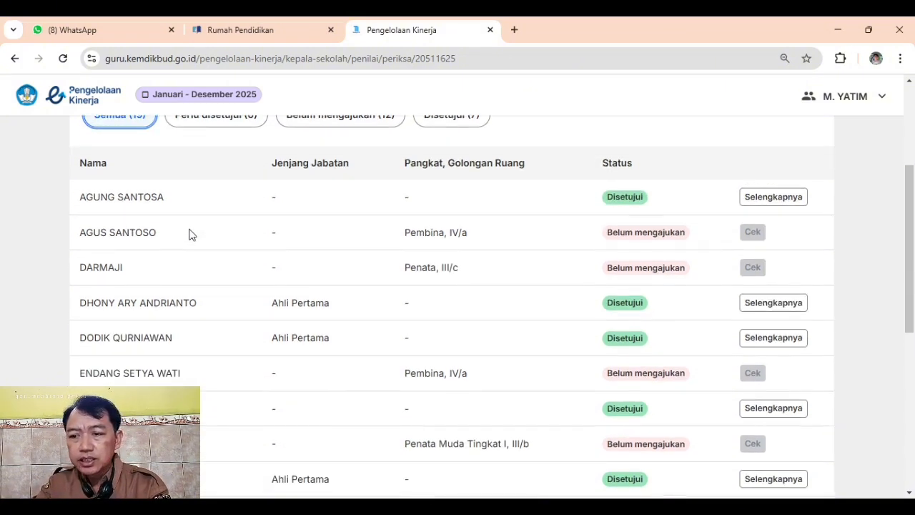
scroll(189, 234, down, 1)
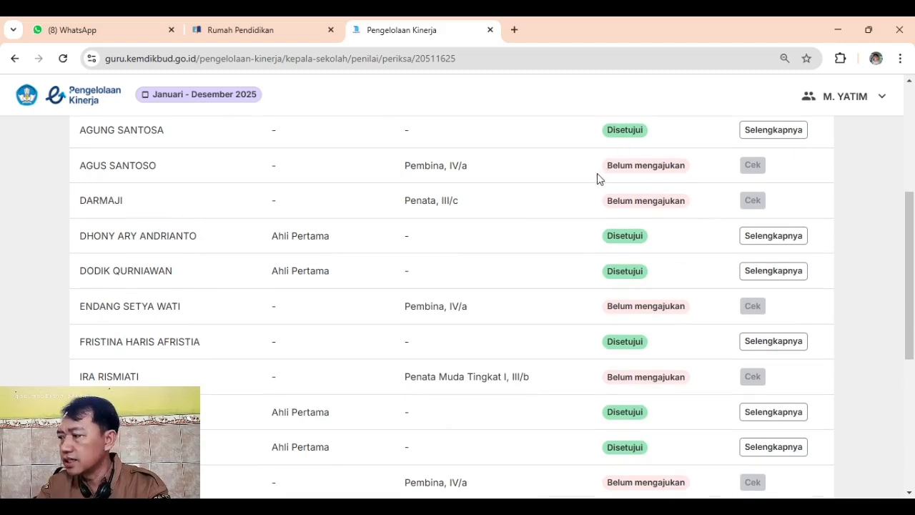
drag(610, 168, 691, 177)
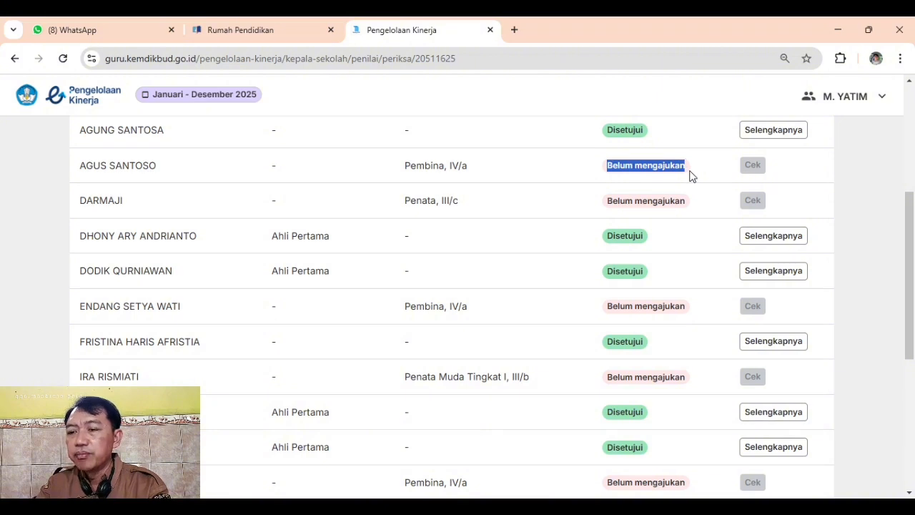
scroll(655, 185, up, 1)
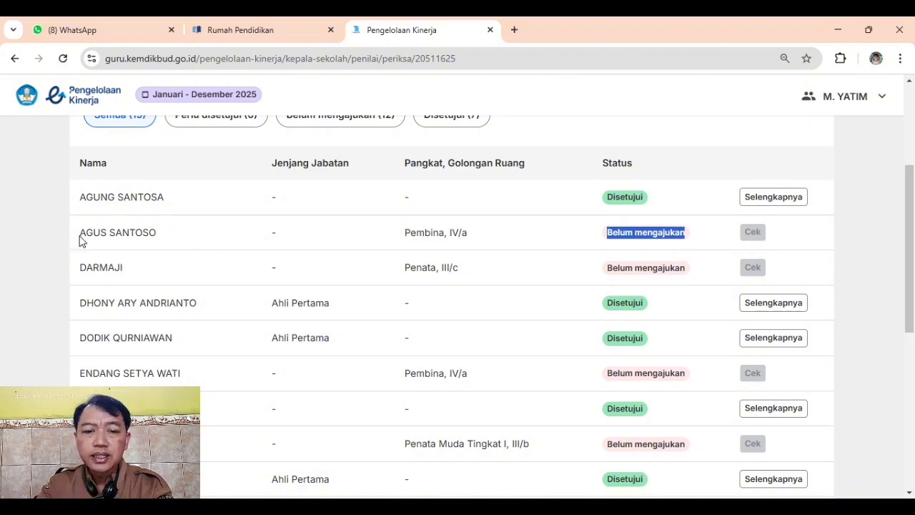
drag(82, 234, 174, 240)
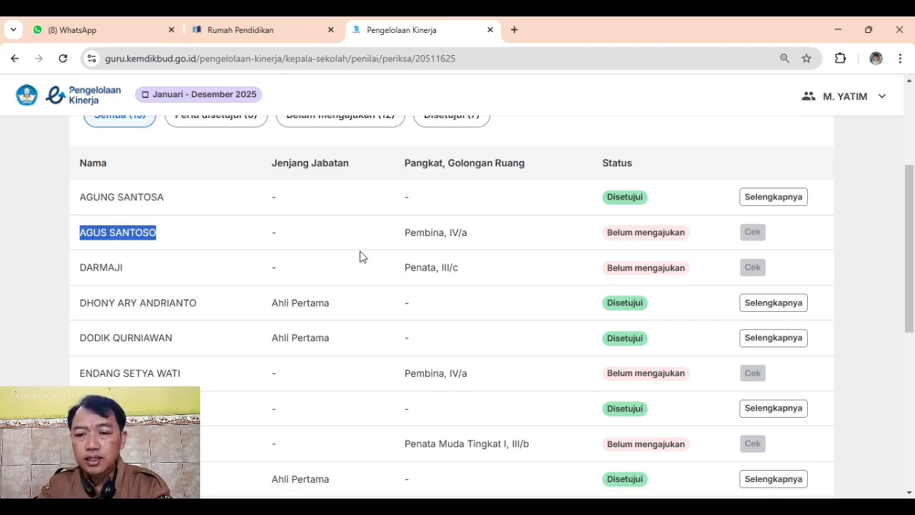
scroll(361, 256, down, 1)
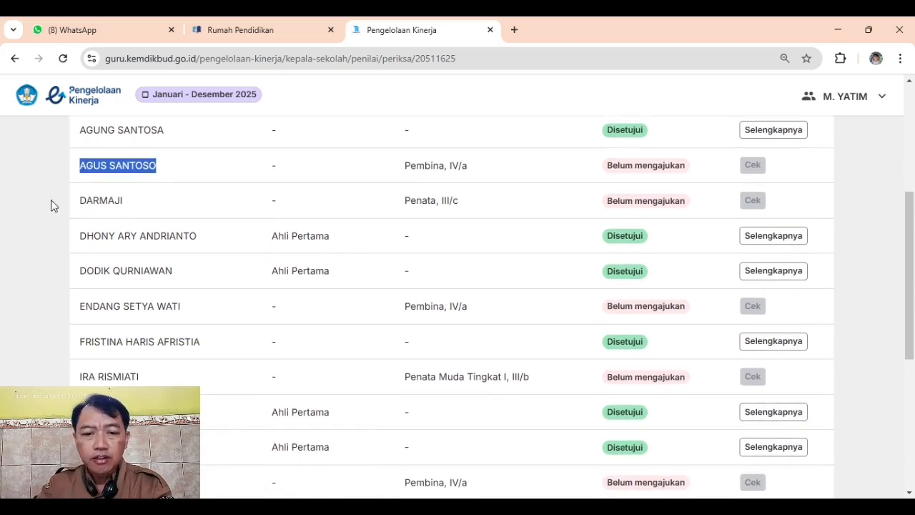
drag(81, 203, 133, 207)
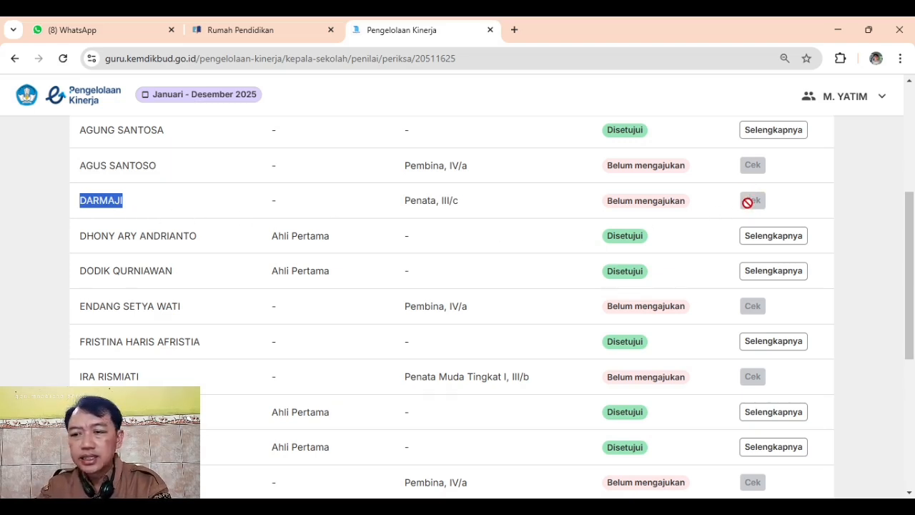
scroll(749, 203, down, 1)
scroll(751, 205, up, 2)
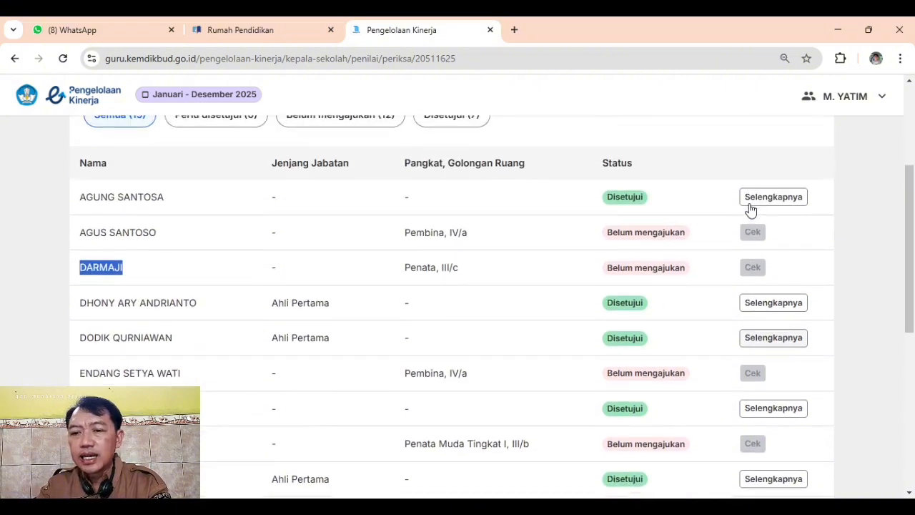
scroll(750, 210, up, 2)
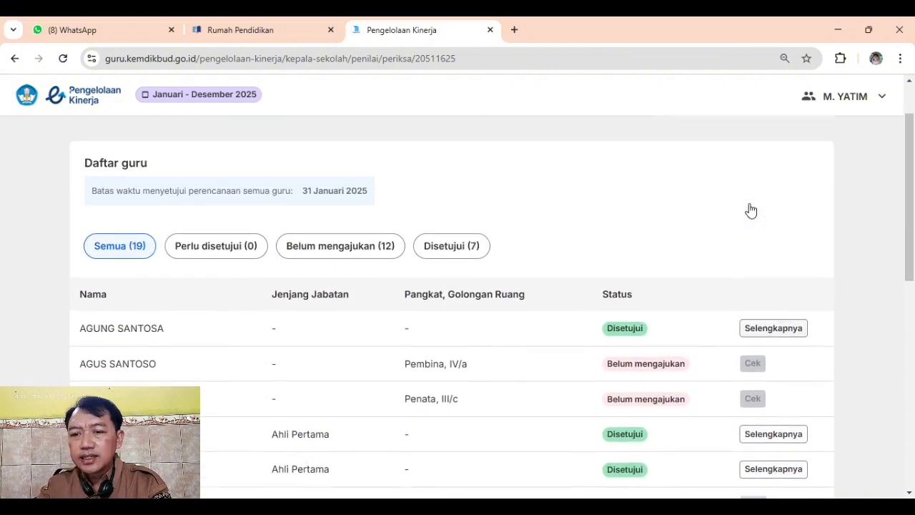
Step: Show the full teacher list again and compare the Disetujui and Belum mengajukan entries
click(120, 258)
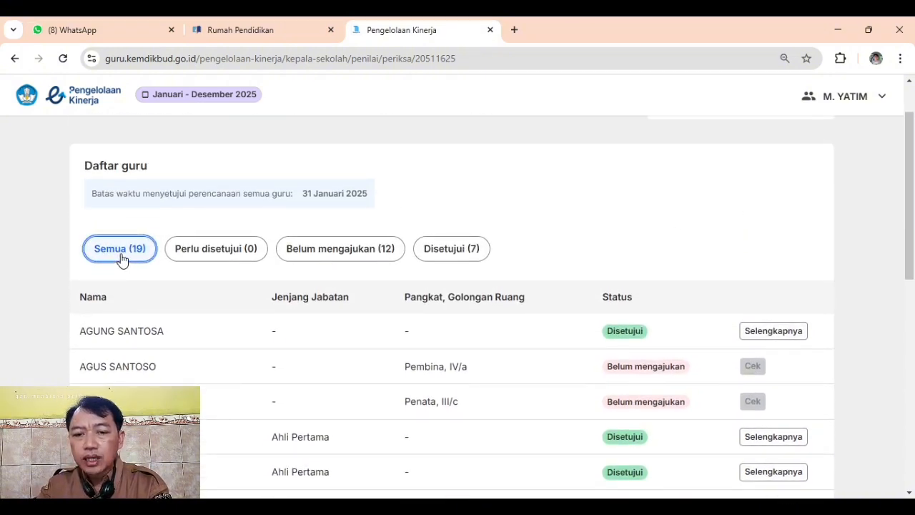
scroll(108, 272, down, 1)
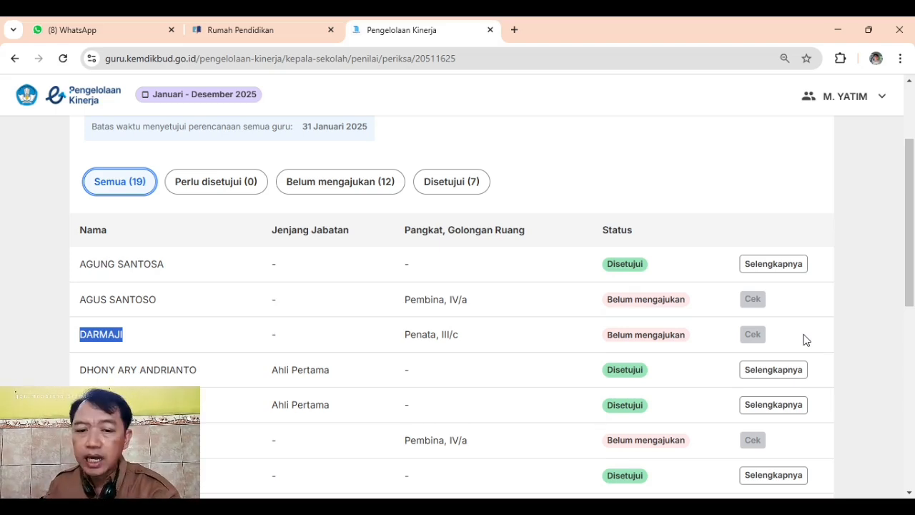
scroll(219, 321, down, 3)
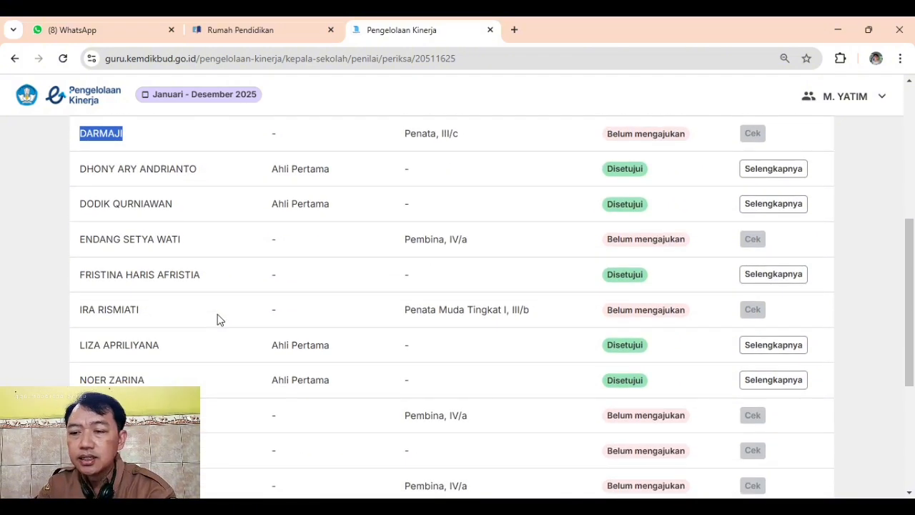
scroll(219, 318, up, 3)
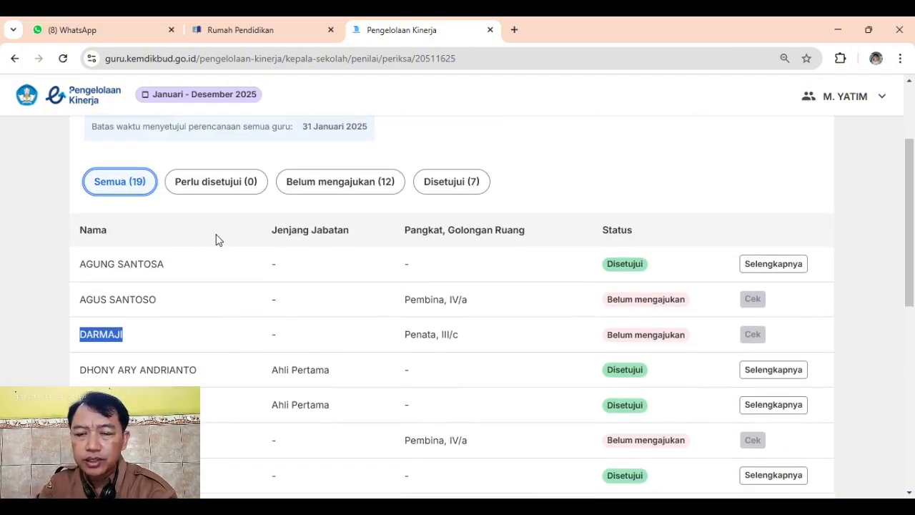
scroll(237, 251, down, 2)
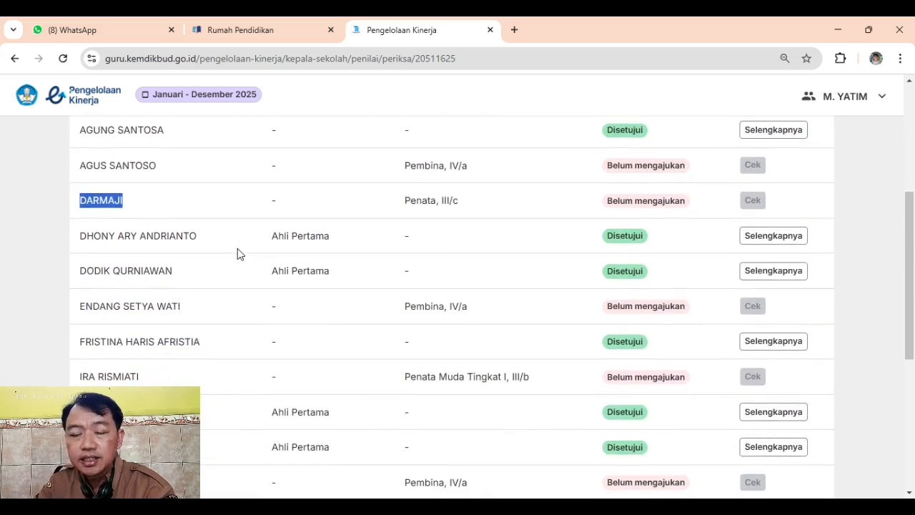
scroll(258, 257, down, 1)
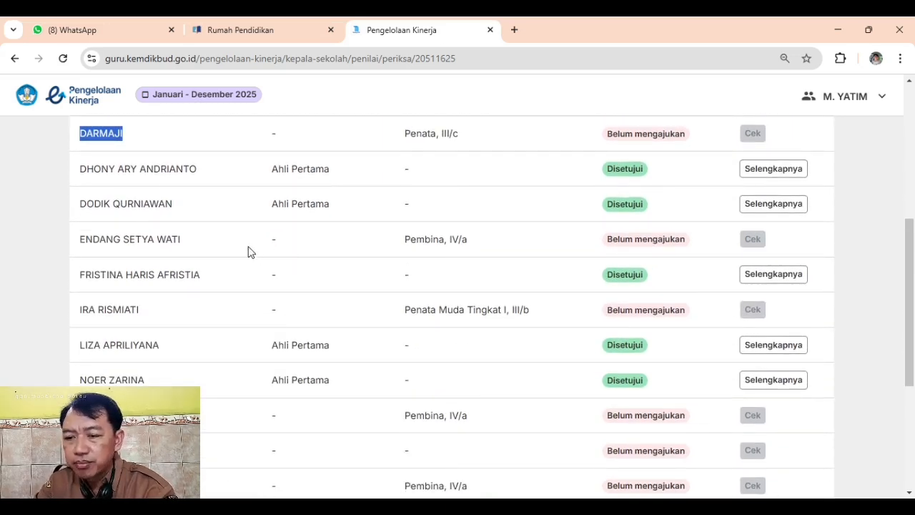
scroll(243, 266, up, 4)
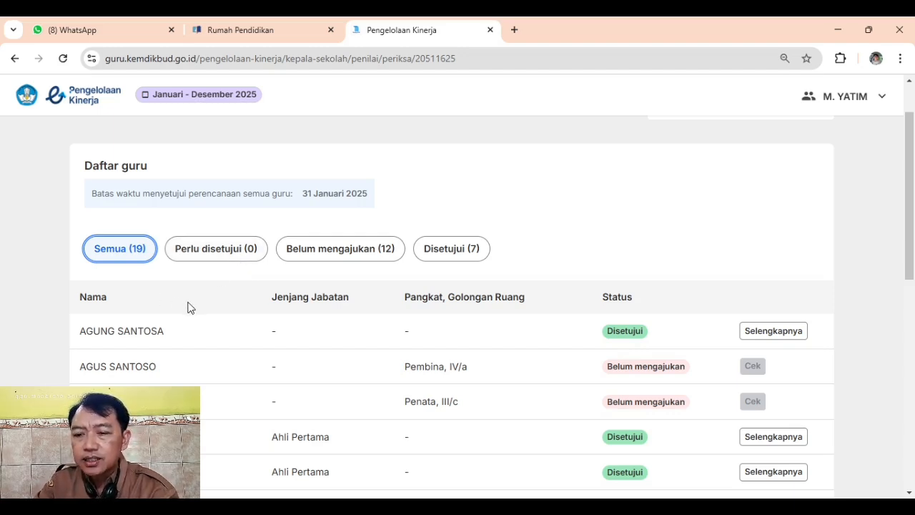
scroll(187, 308, down, 1)
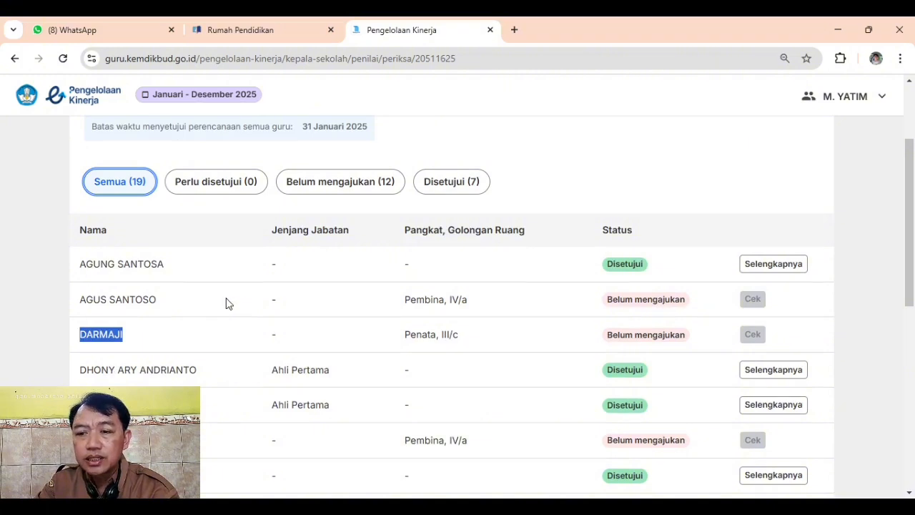
Step: Return to the performance assessor page and highlight the notice heading about unfinished teacher planning
scroll(227, 305, up, 2)
click(73, 171)
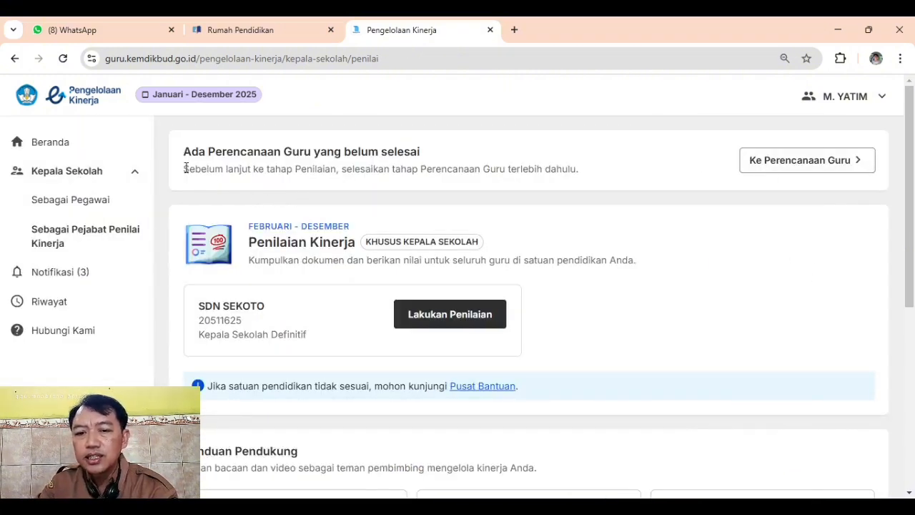
drag(185, 168, 437, 153)
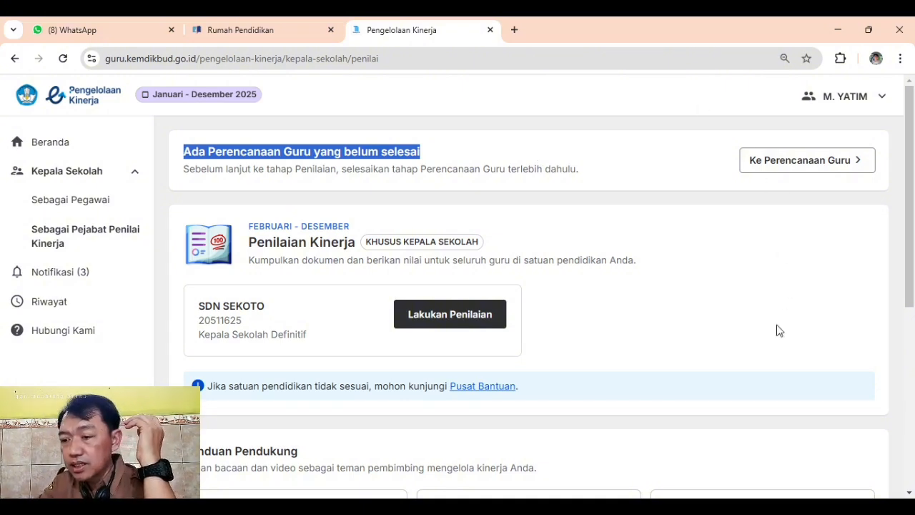
click(777, 349)
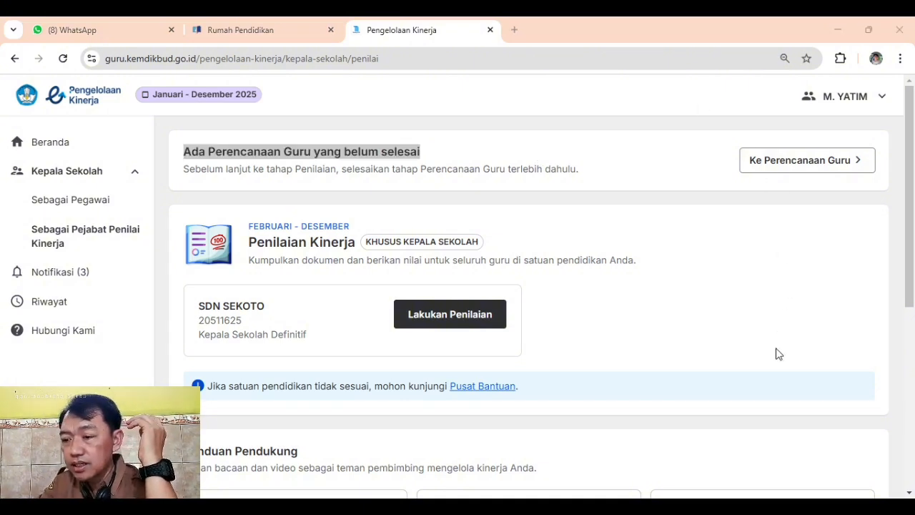
Step: Reopen the teacher planning list for SDN SEKOTO from the unfinished planning notice
click(789, 166)
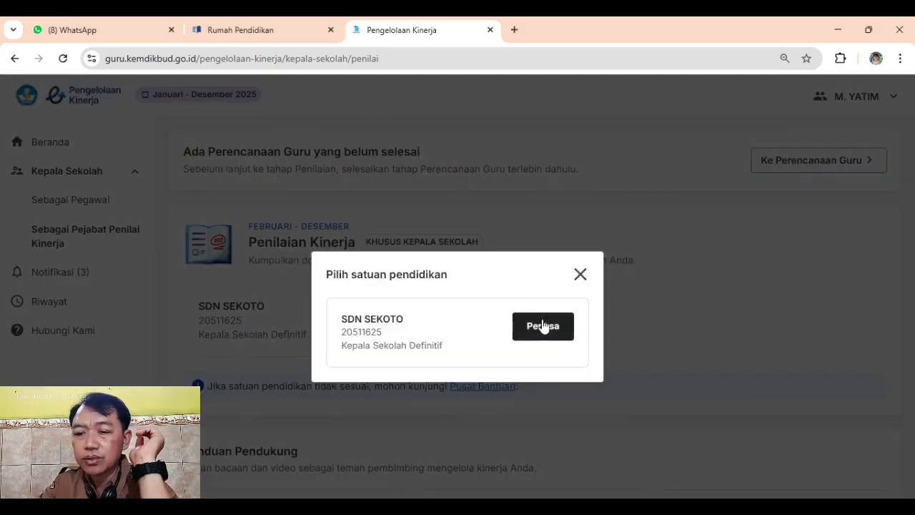
click(541, 328)
scroll(504, 252, down, 2)
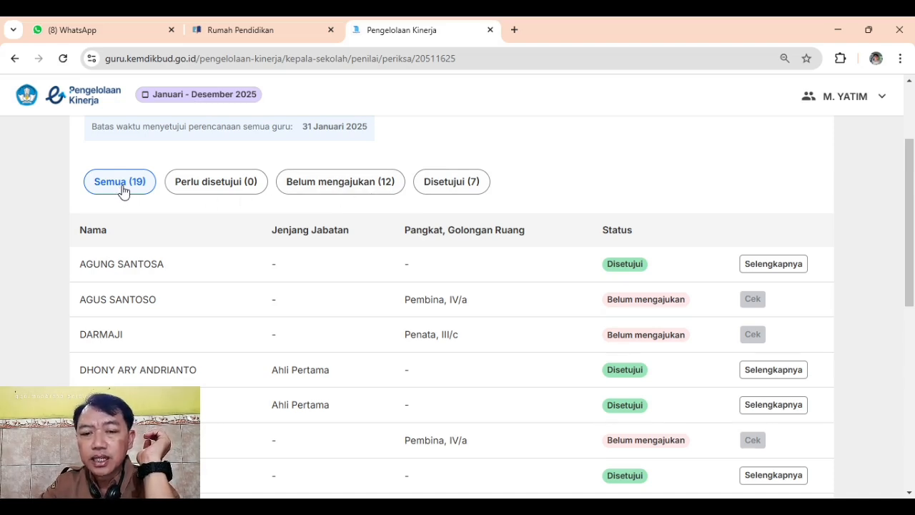
Step: Filter the teacher list to Belum mengajukan and look through the teachers who have not submitted a plan
click(342, 190)
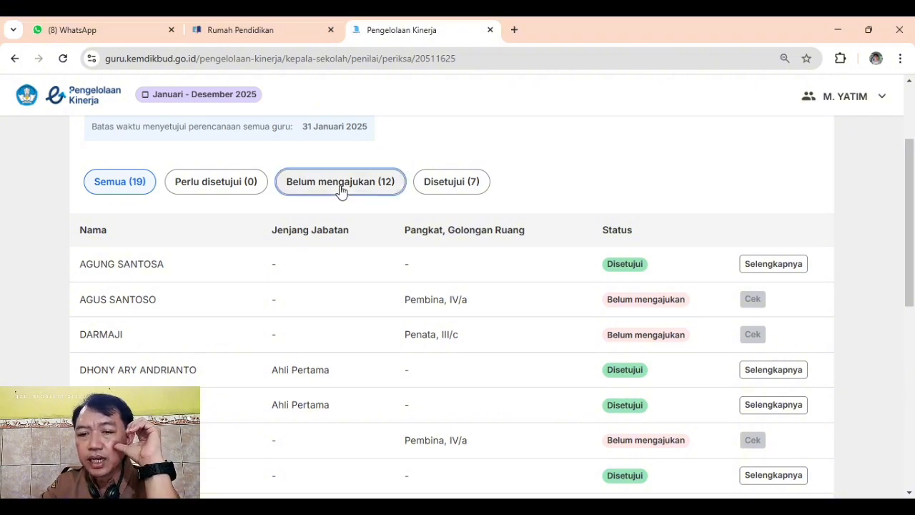
scroll(392, 242, down, 2)
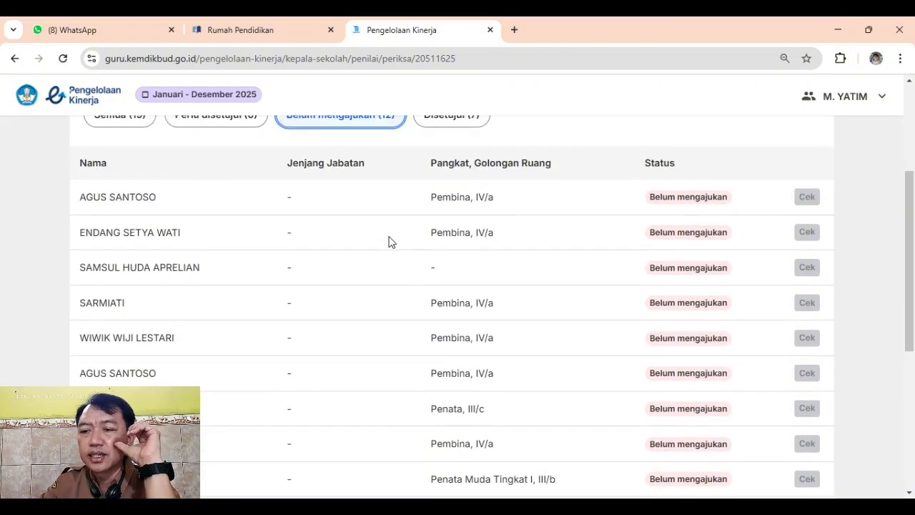
scroll(392, 241, down, 2)
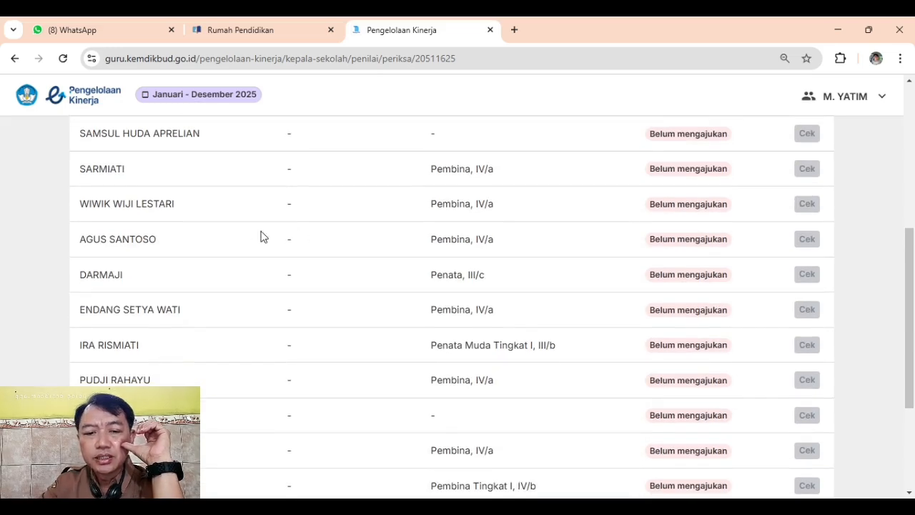
scroll(253, 239, down, 1)
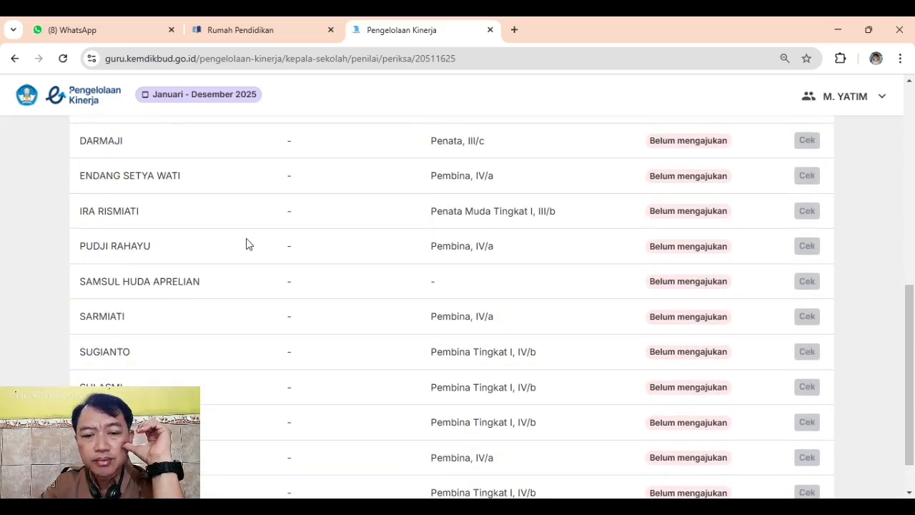
Step: Look through the rest of the Belum mengajukan teachers and return to the status filters
scroll(248, 243, down, 1)
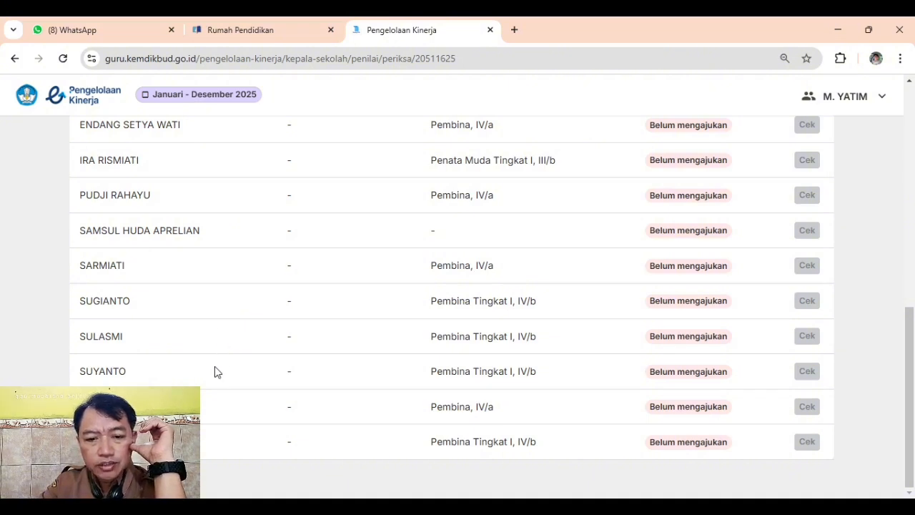
scroll(216, 374, up, 2)
scroll(215, 367, up, 1)
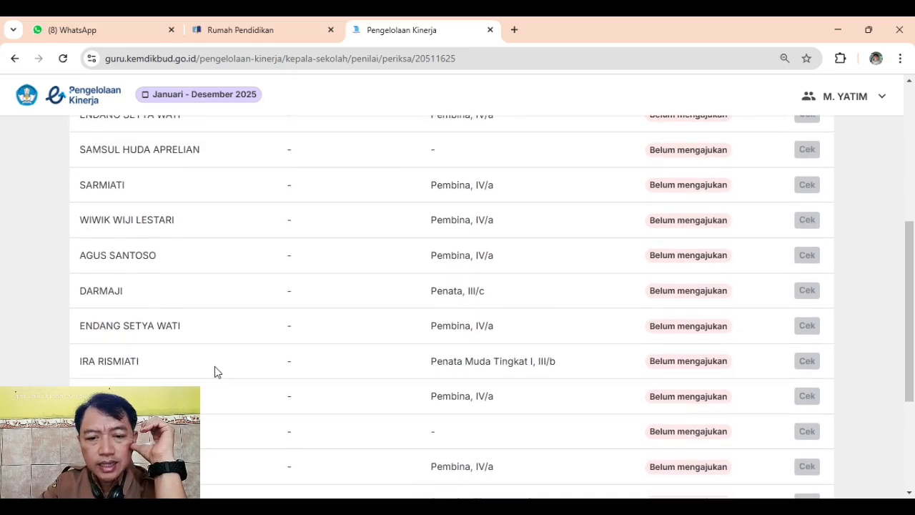
scroll(215, 364, up, 2)
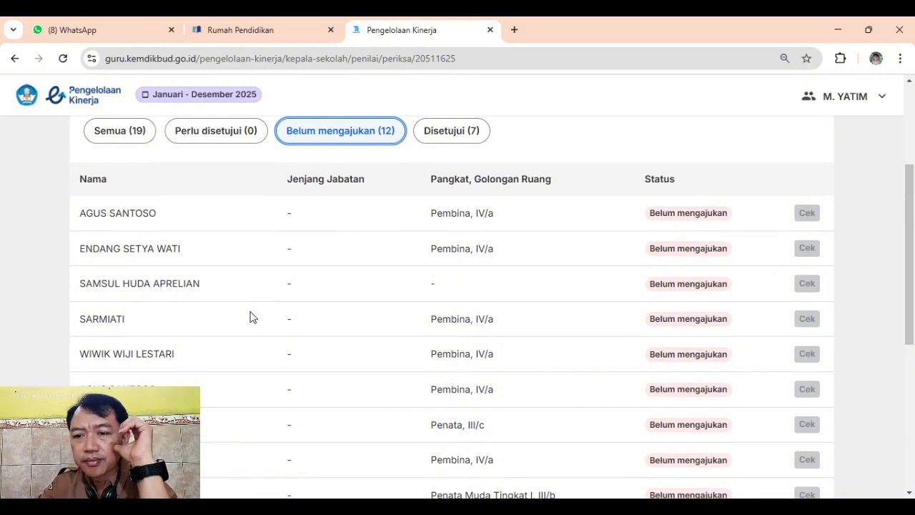
Step: Filter the teacher list to Disetujui and go back to the start of the Perencanaan Kinerja Guru page
click(456, 129)
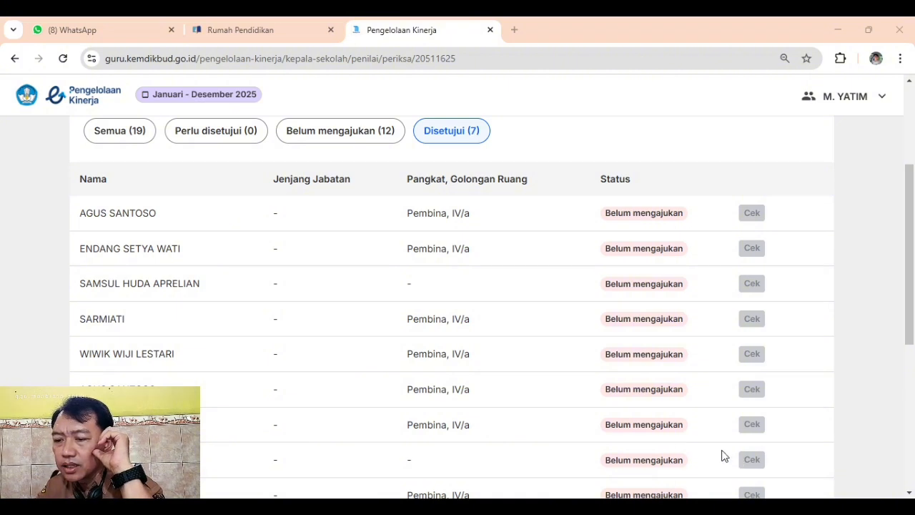
click(415, 27)
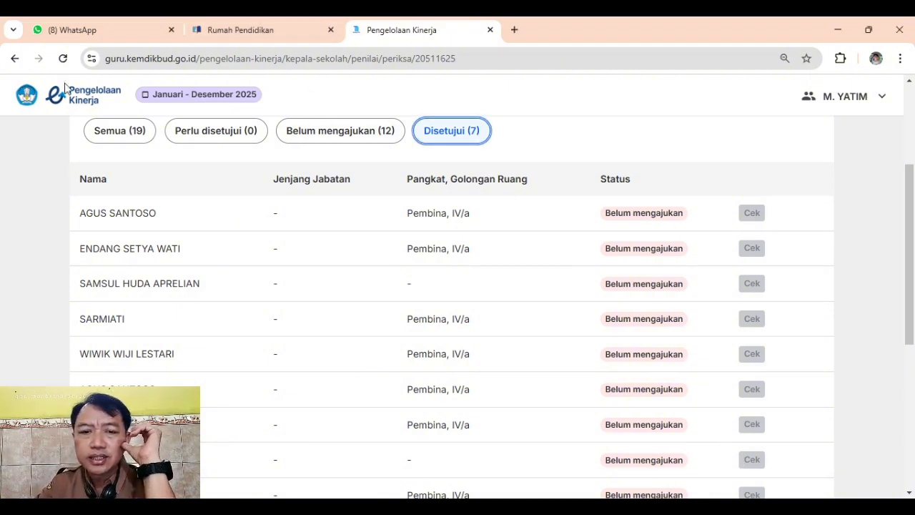
scroll(146, 182, up, 1)
scroll(146, 187, up, 2)
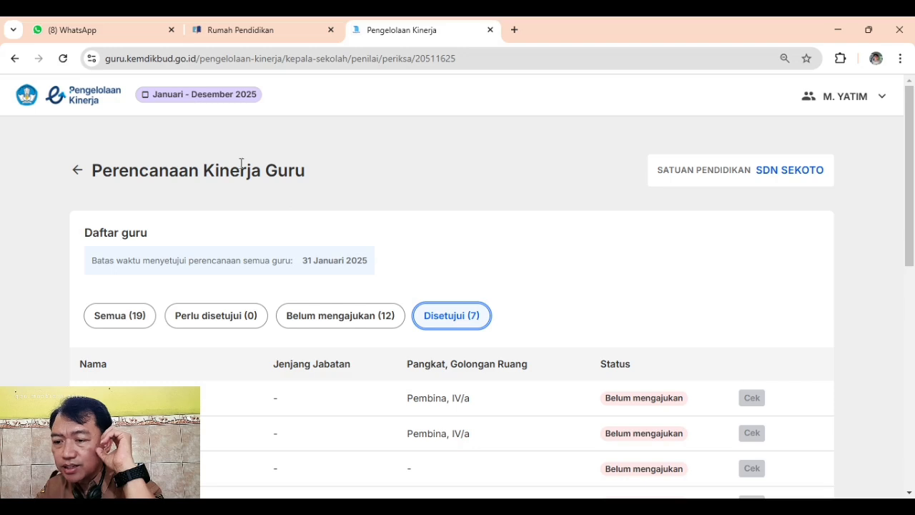
Step: Return to the Sebagai Pejabat Penilai Kinerja page and look over its Penilaian Kinerja section and supporting guides
click(78, 172)
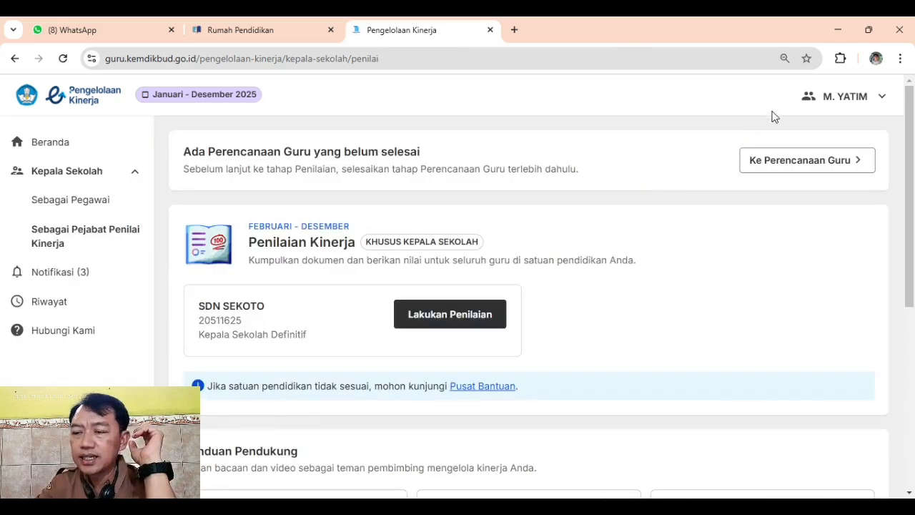
click(70, 237)
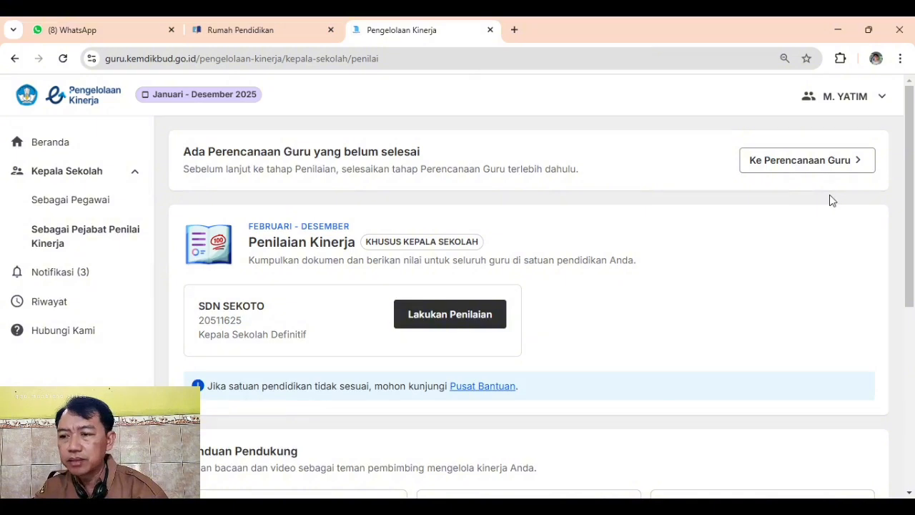
scroll(634, 293, down, 1)
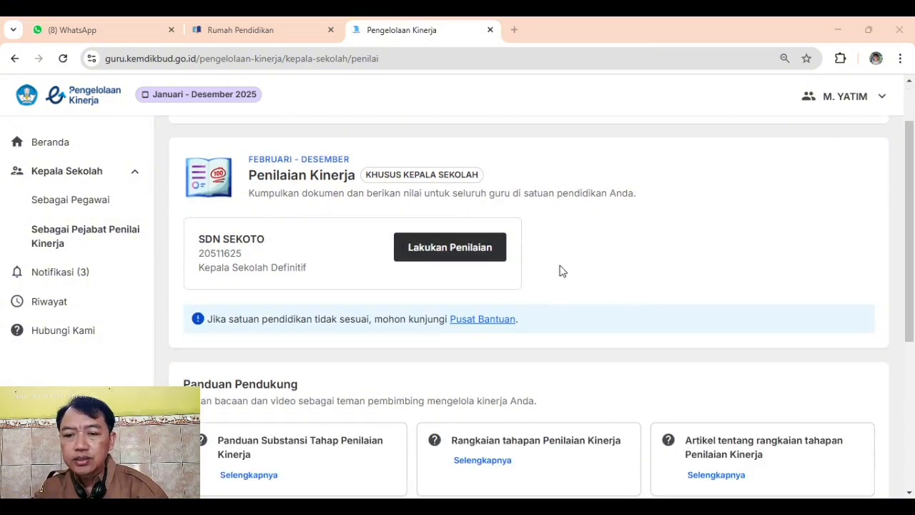
scroll(556, 264, up, 1)
scroll(517, 258, down, 1)
scroll(539, 248, up, 1)
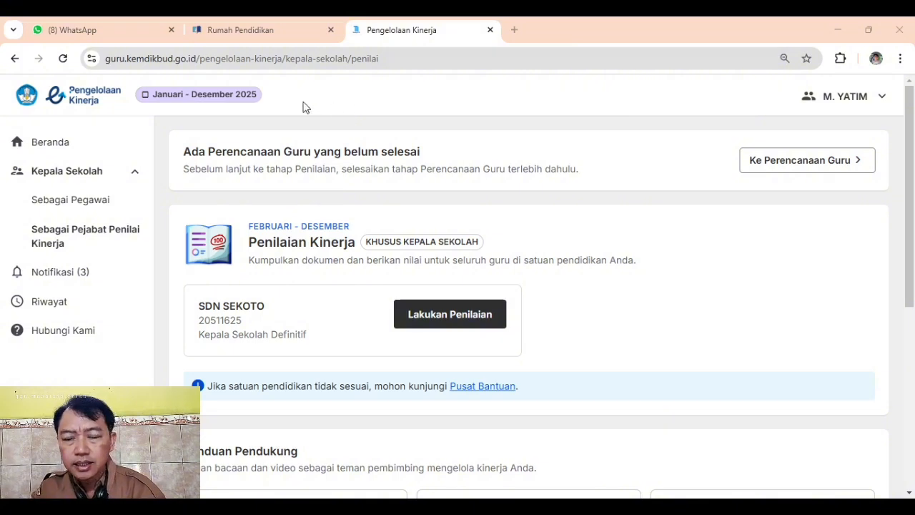
Step: View the Sebagai Pegawai page briefly and go back to the Sebagai Pejabat Penilai Kinerja page
click(78, 202)
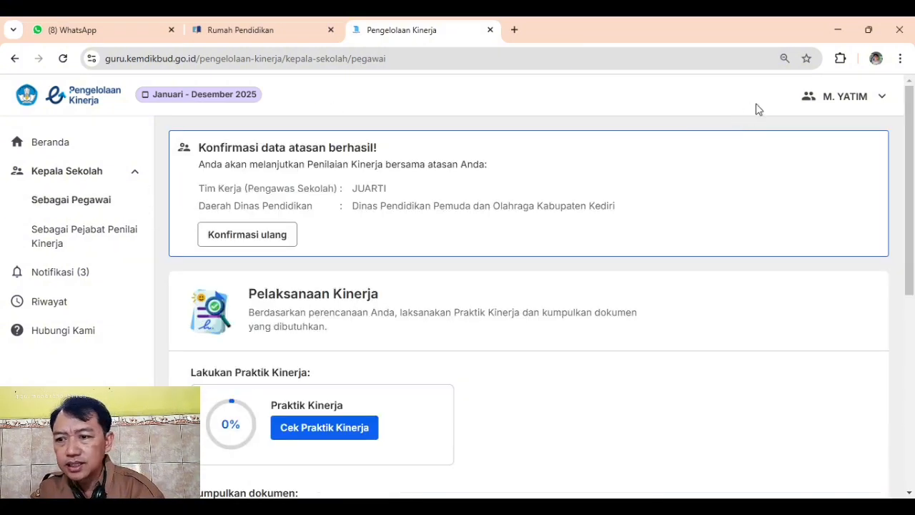
click(81, 237)
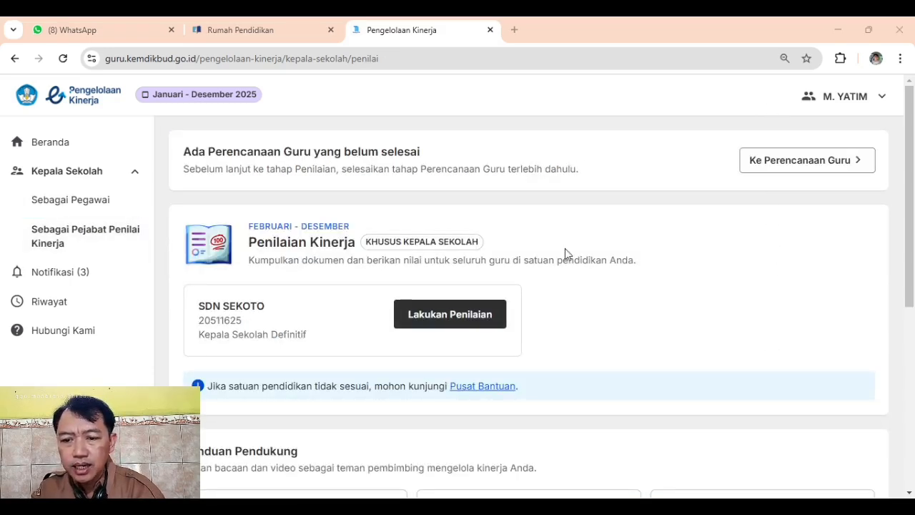
Step: Examine the Alur Pengelolaan Kinerja timeline, opening its Selengkapnya information page briefly and closing it again
scroll(563, 251, down, 5)
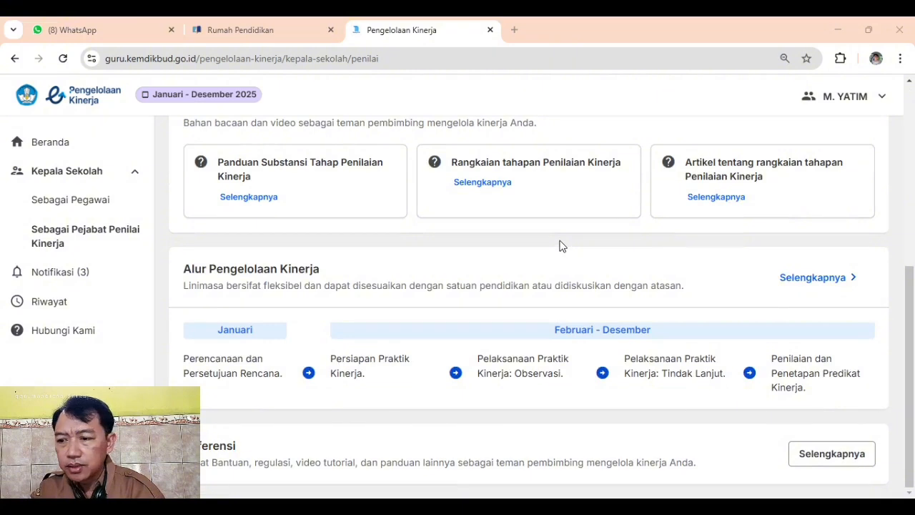
click(809, 277)
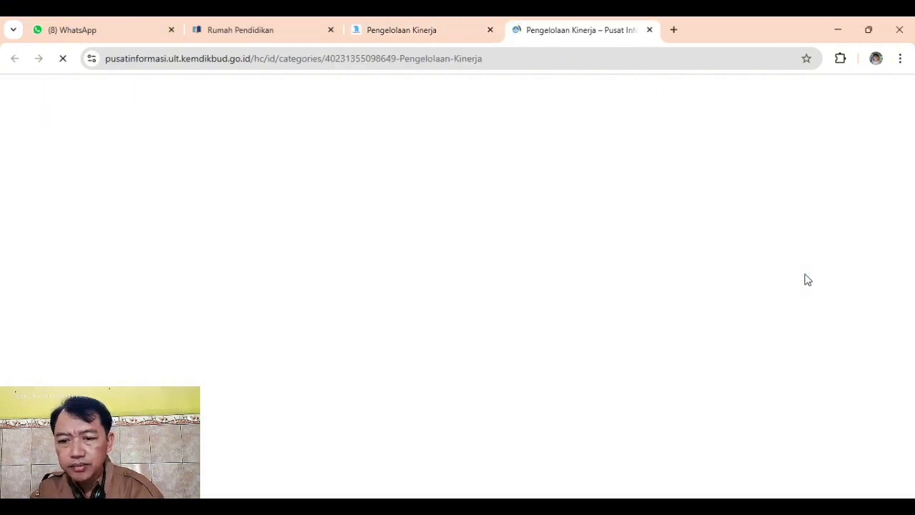
click(649, 30)
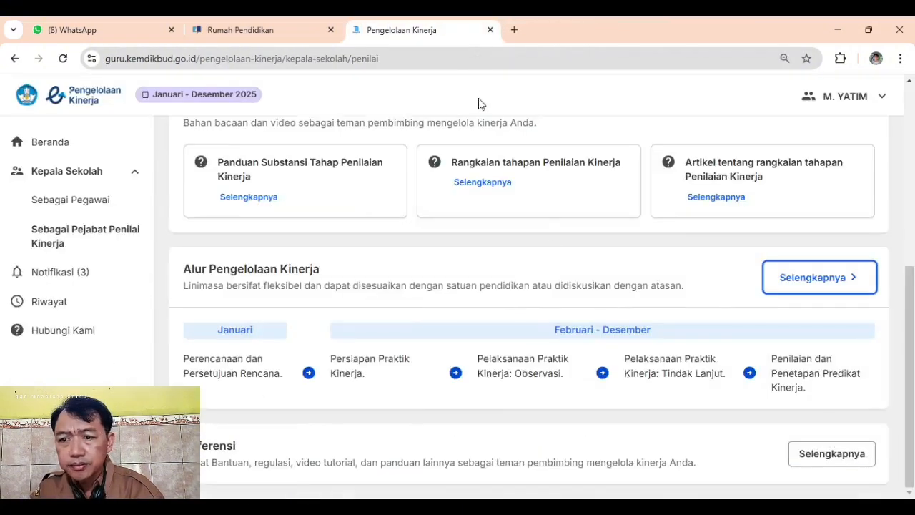
scroll(555, 245, up, 4)
scroll(555, 245, down, 2)
scroll(555, 245, up, 2)
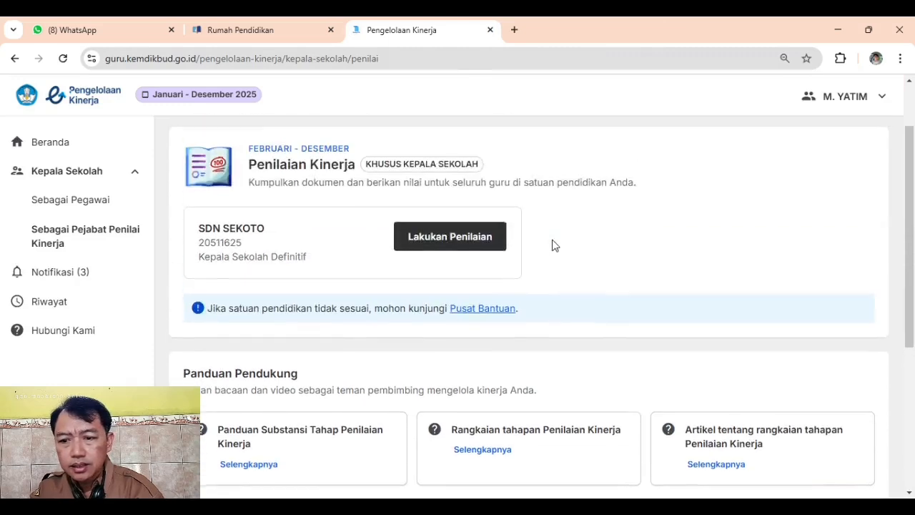
scroll(548, 243, down, 2)
scroll(494, 241, up, 2)
Step: Open the performance assessment for SDN SEKOTO and look over its stages down to Lakukan Penetapan Predikat Kinerja
click(450, 241)
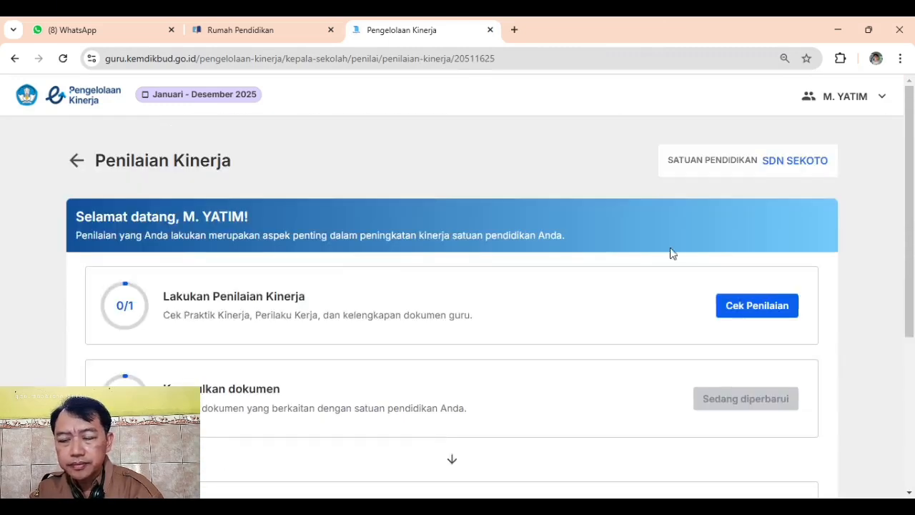
scroll(758, 286, down, 4)
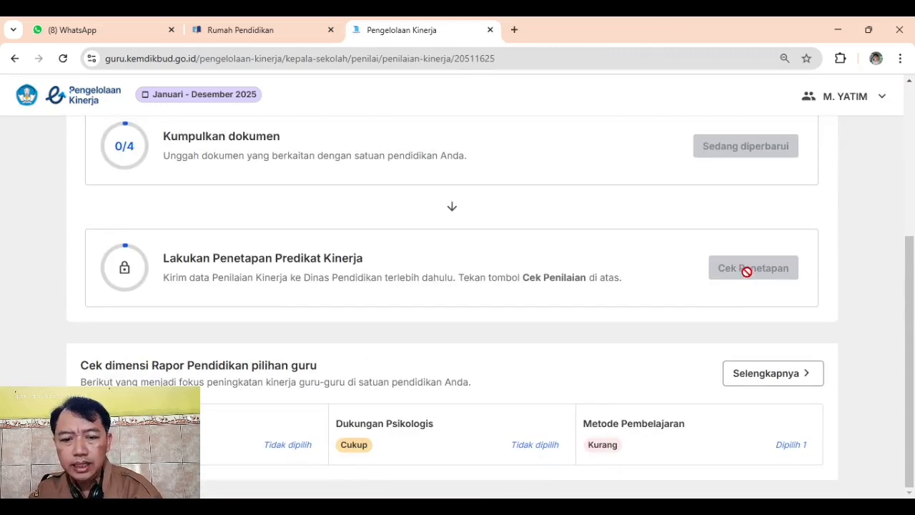
scroll(747, 258, up, 4)
Step: Check all entries in Daftar Penilaian Kinerja and return to the performance assessor page
click(747, 247)
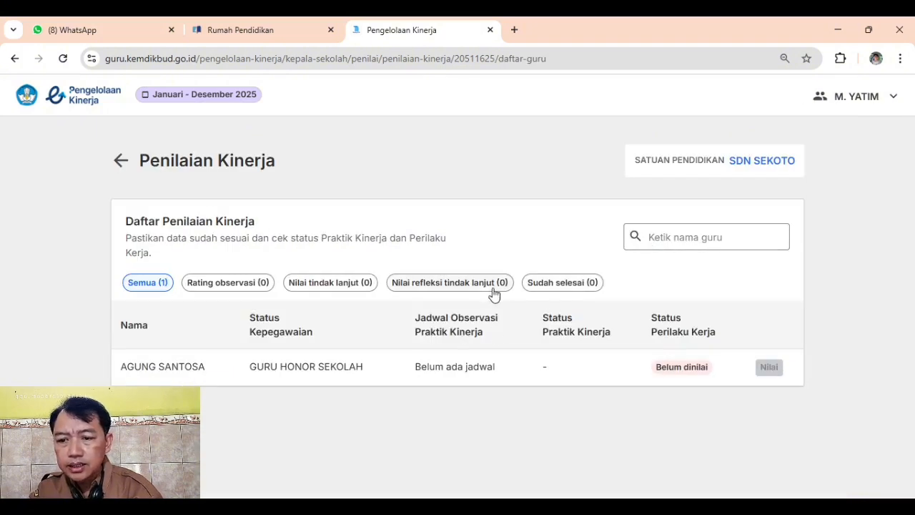
click(141, 284)
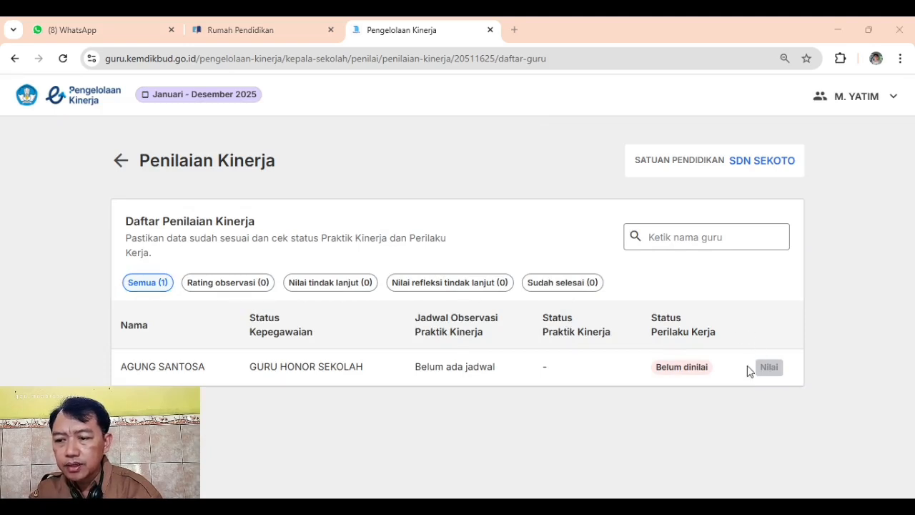
click(120, 160)
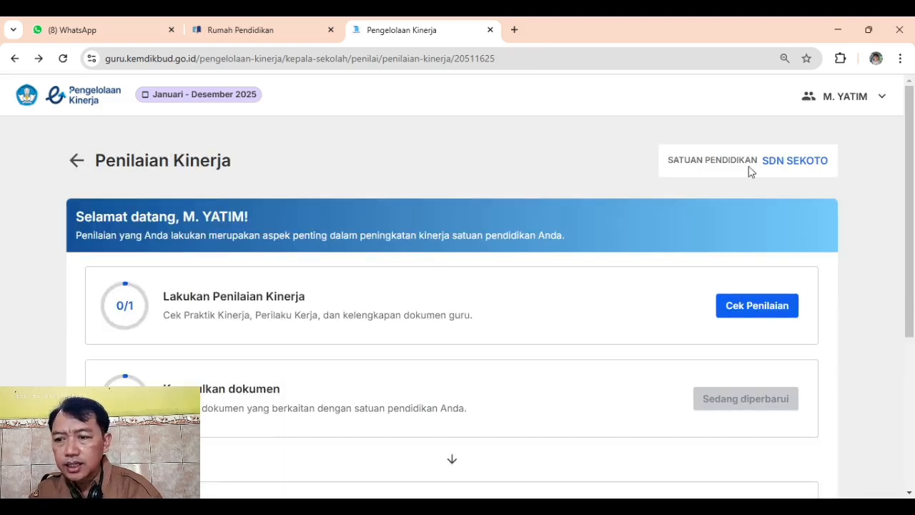
click(76, 161)
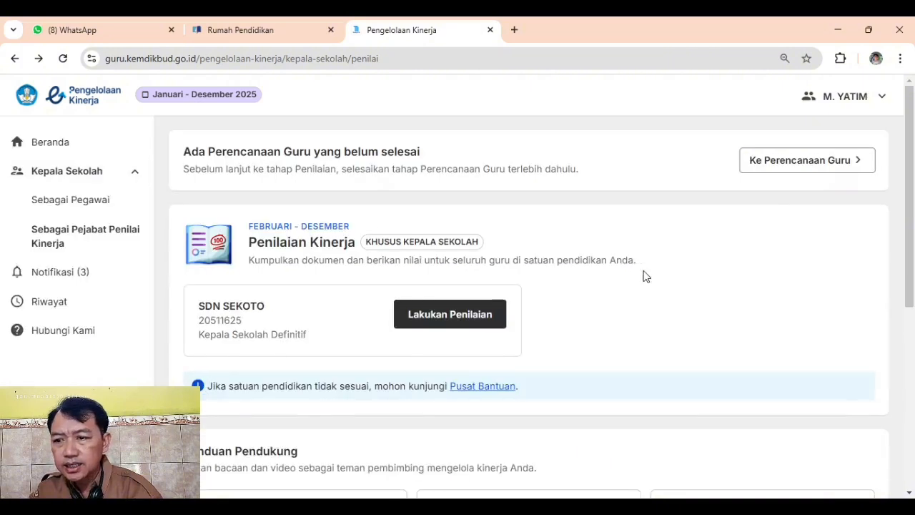
Step: Open the teacher planning list for SDN SEKOTO from the unfinished planning notice and look through all teachers
click(786, 172)
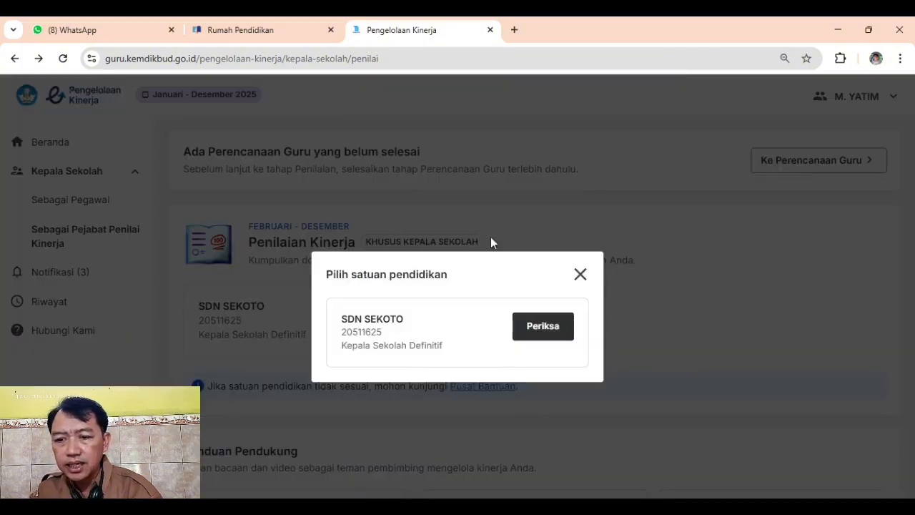
click(537, 331)
scroll(613, 308, down, 3)
scroll(610, 300, down, 1)
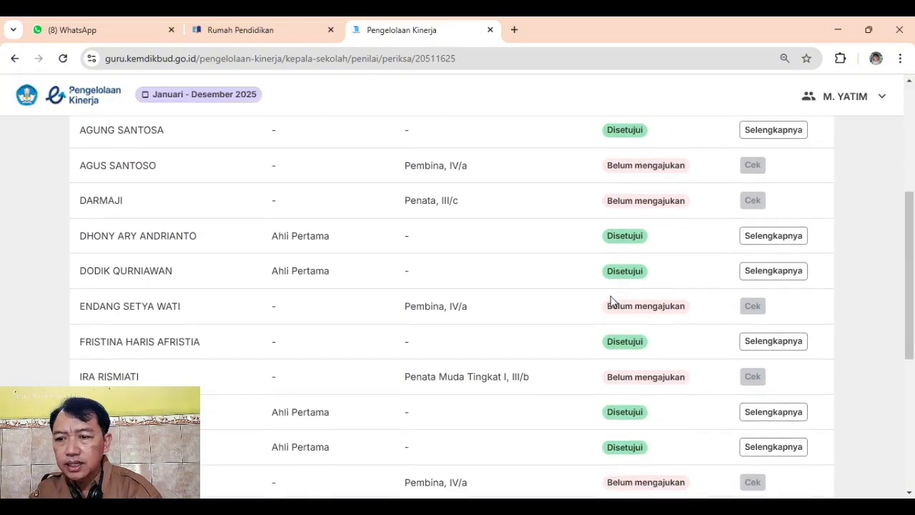
Step: Filter the teacher planning list to Disetujui and compare the statuses of the listed teachers
scroll(607, 296, up, 2)
click(436, 180)
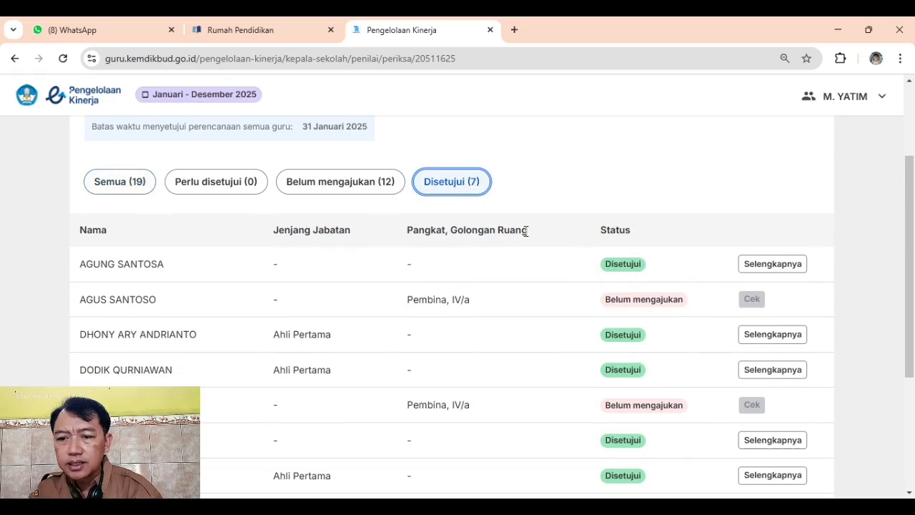
scroll(522, 229, down, 3)
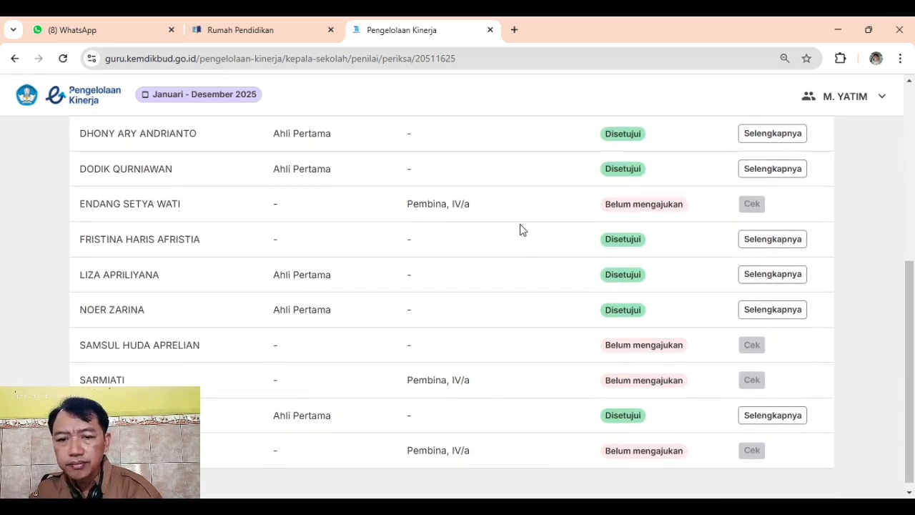
scroll(519, 229, up, 3)
scroll(517, 226, down, 2)
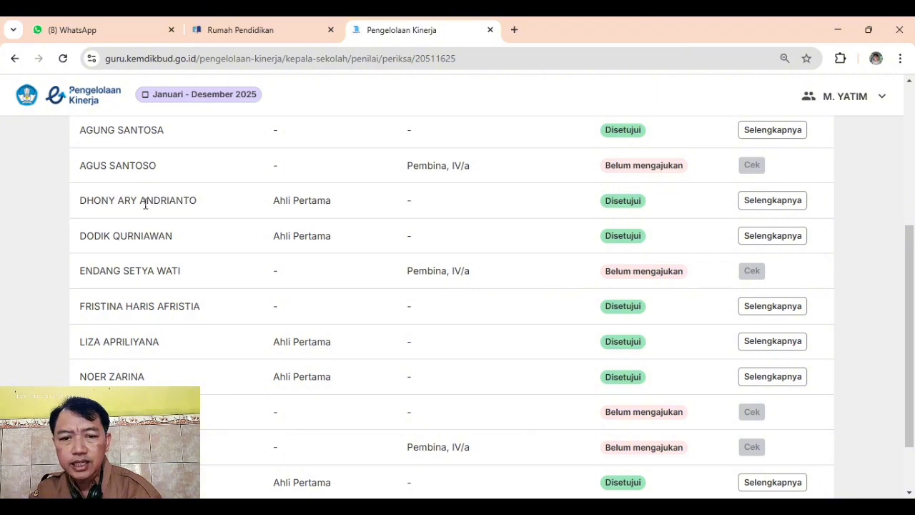
scroll(185, 211, up, 1)
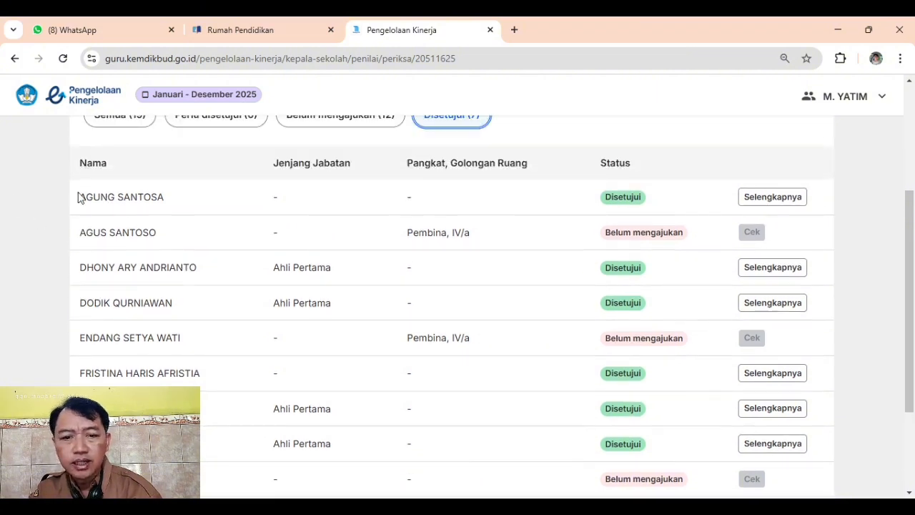
Step: Highlight the first Disetujui teacher's name, open that teacher's plan details, and examine the Pelaksanaan Tugas Pokok 5M items
drag(83, 197, 163, 197)
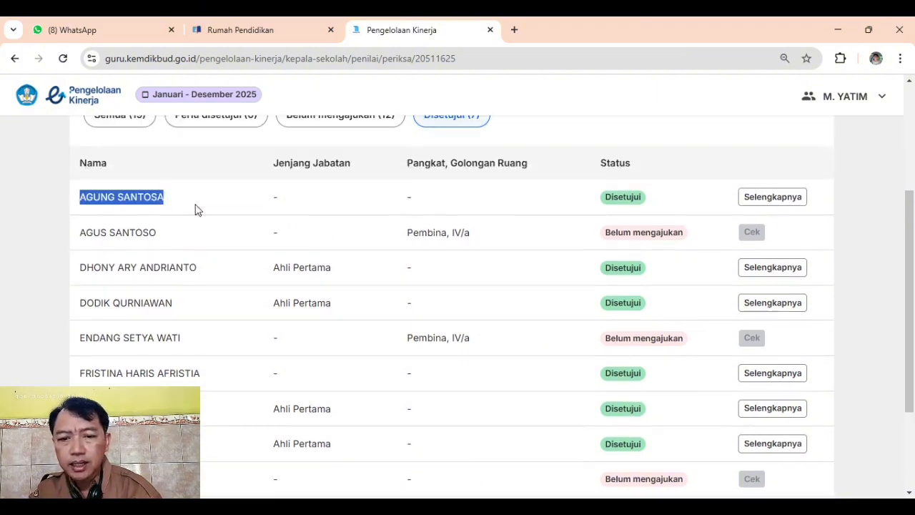
click(778, 203)
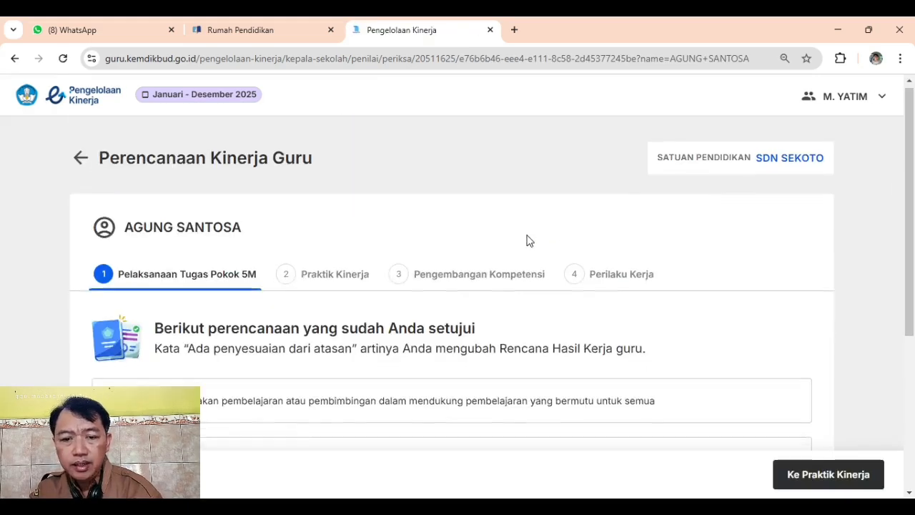
scroll(527, 241, down, 2)
scroll(527, 239, down, 2)
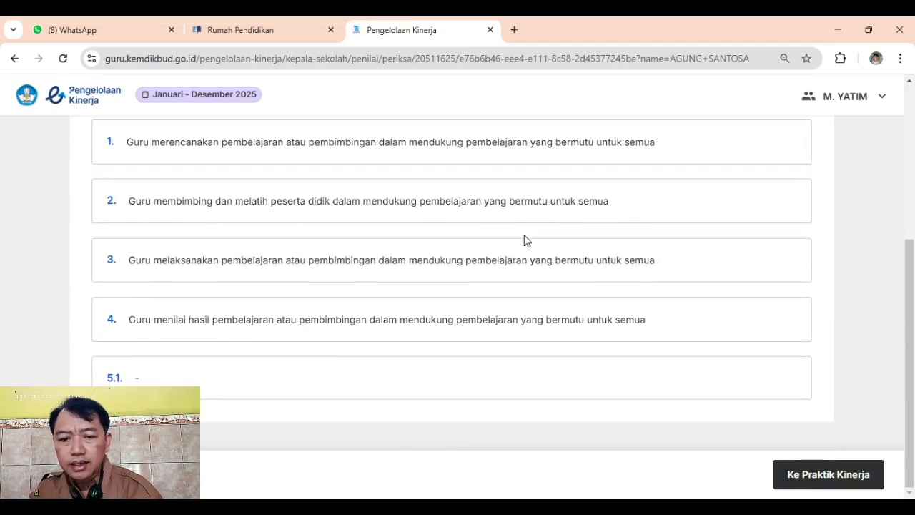
scroll(488, 243, up, 3)
scroll(402, 243, down, 1)
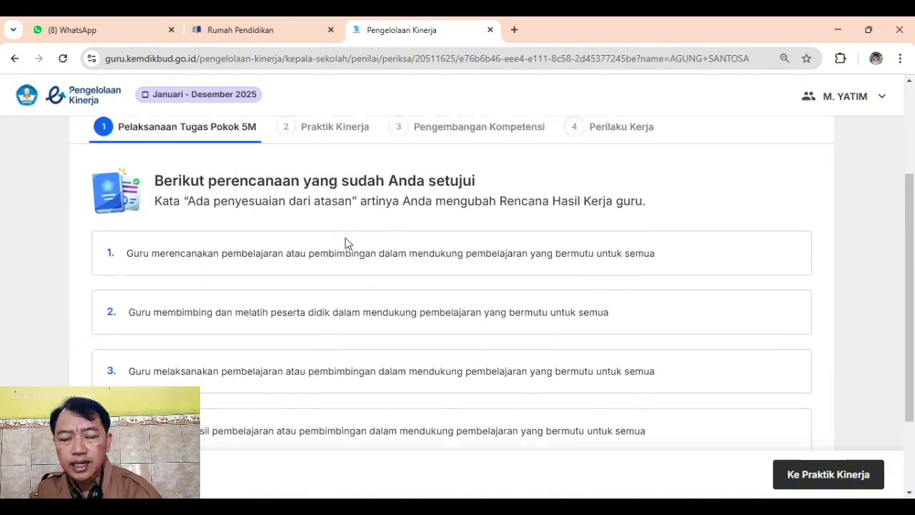
scroll(347, 243, up, 1)
scroll(598, 341, down, 3)
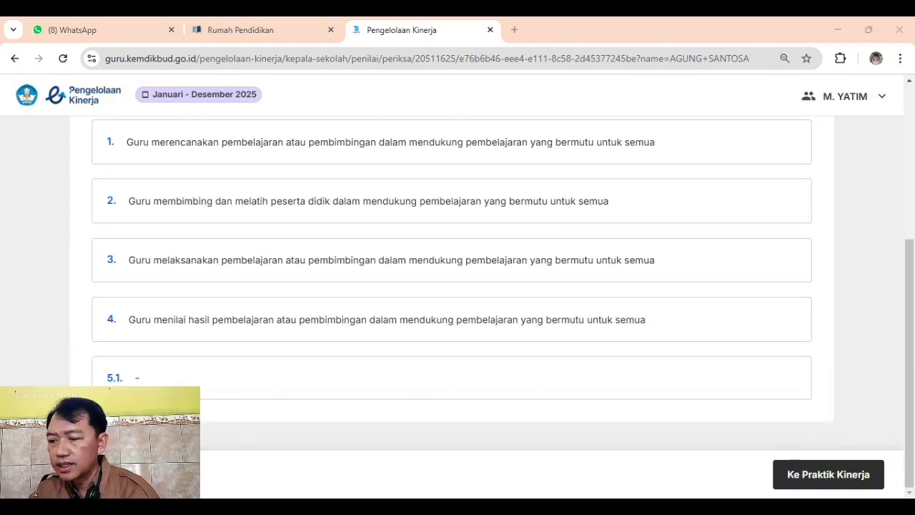
scroll(266, 261, up, 3)
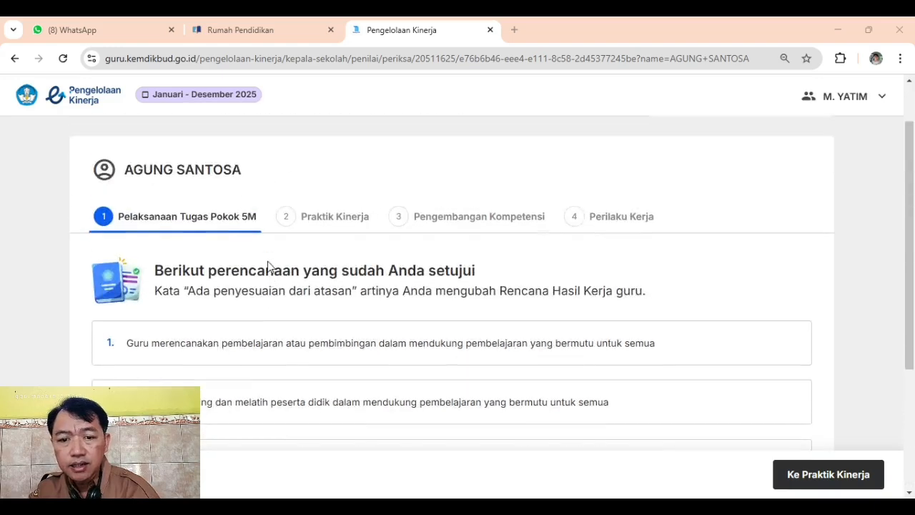
scroll(267, 261, down, 3)
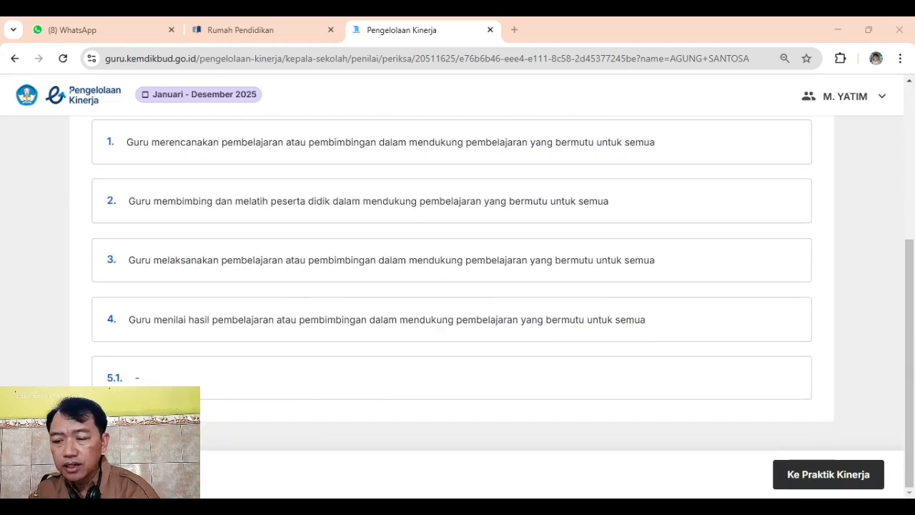
Step: Go on to the Praktik Kinerja section of the approved teacher's plan and examine its indicator cards
click(807, 484)
scroll(389, 319, down, 2)
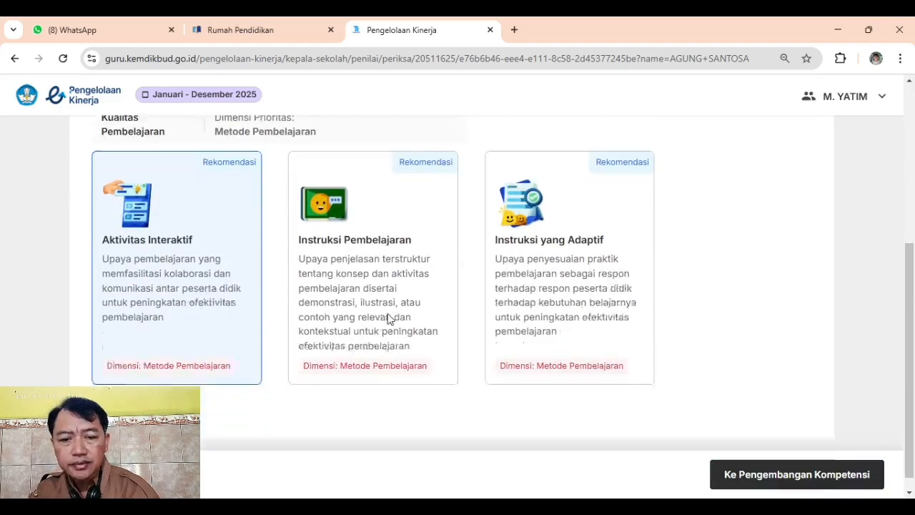
scroll(150, 266, up, 1)
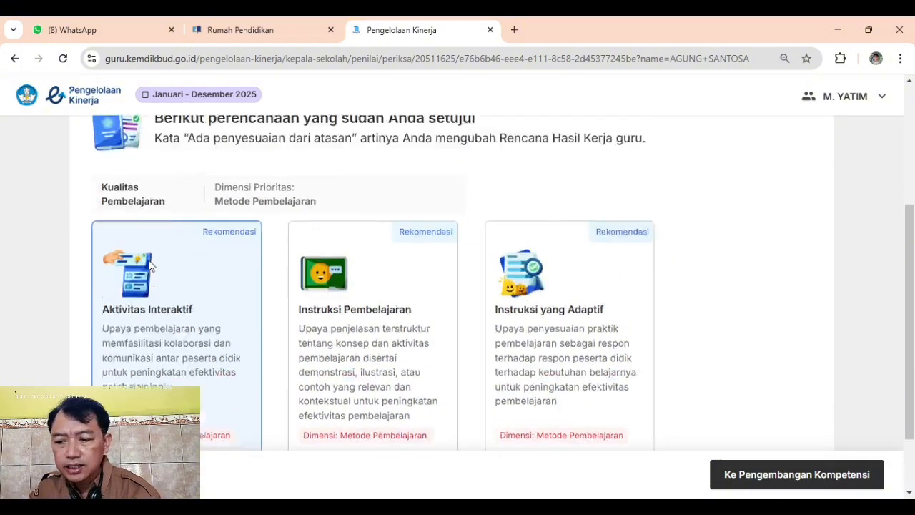
scroll(149, 263, up, 1)
scroll(149, 264, down, 1)
scroll(149, 263, up, 1)
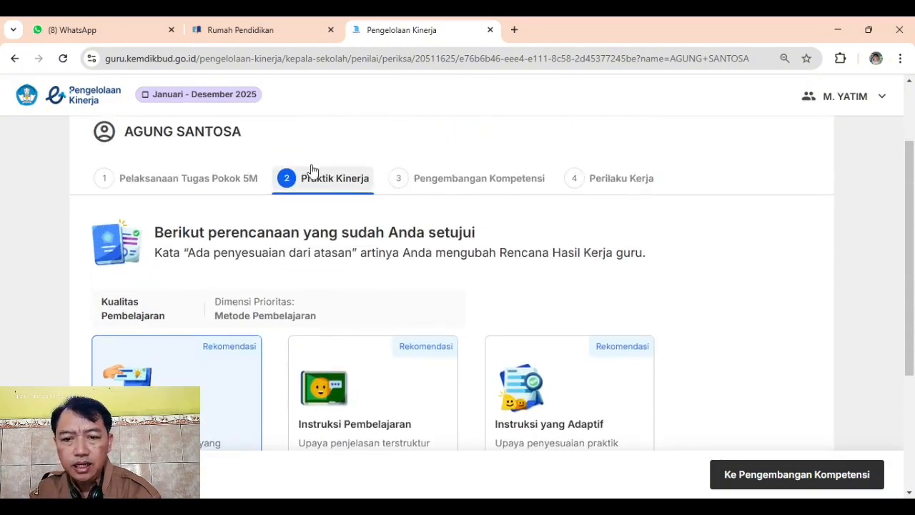
Step: Check the Pengembangan Kompetensi section of the teacher's plan and read through all Perilaku Kerja entries down to Kolaboratif
click(803, 478)
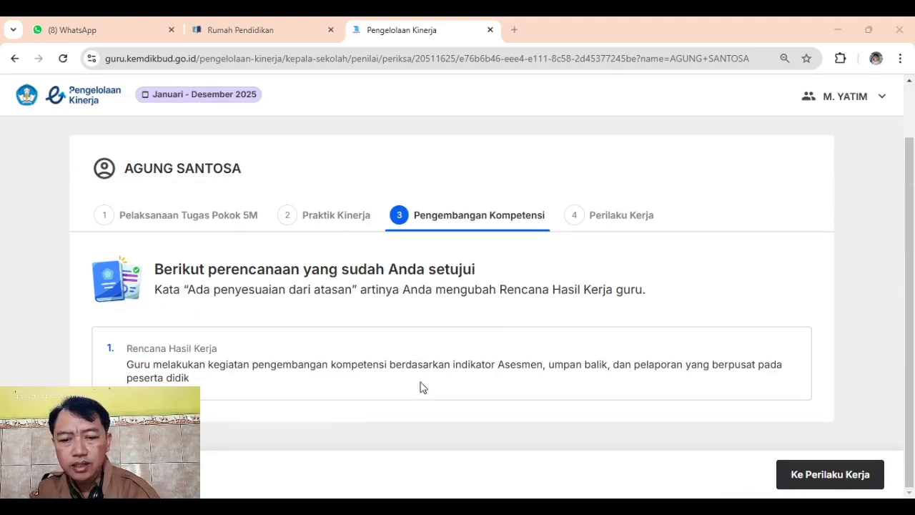
click(821, 481)
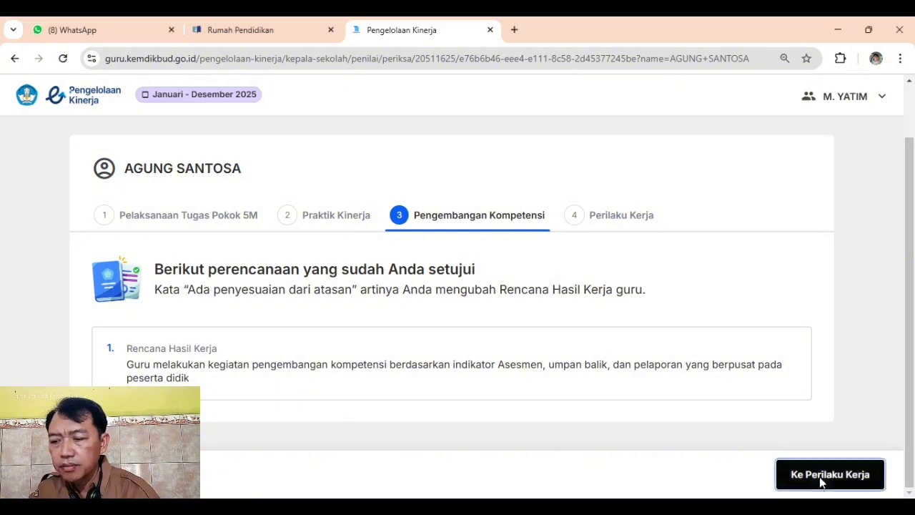
scroll(535, 303, down, 5)
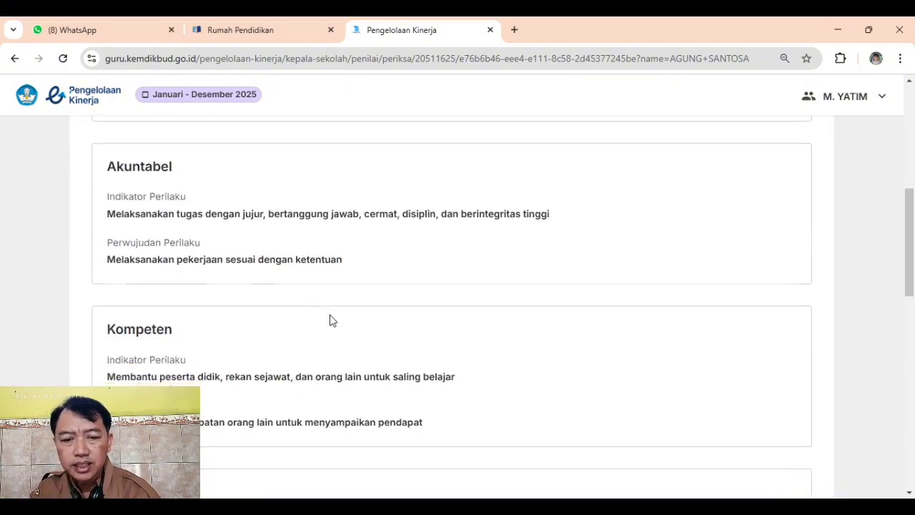
scroll(330, 320, down, 10)
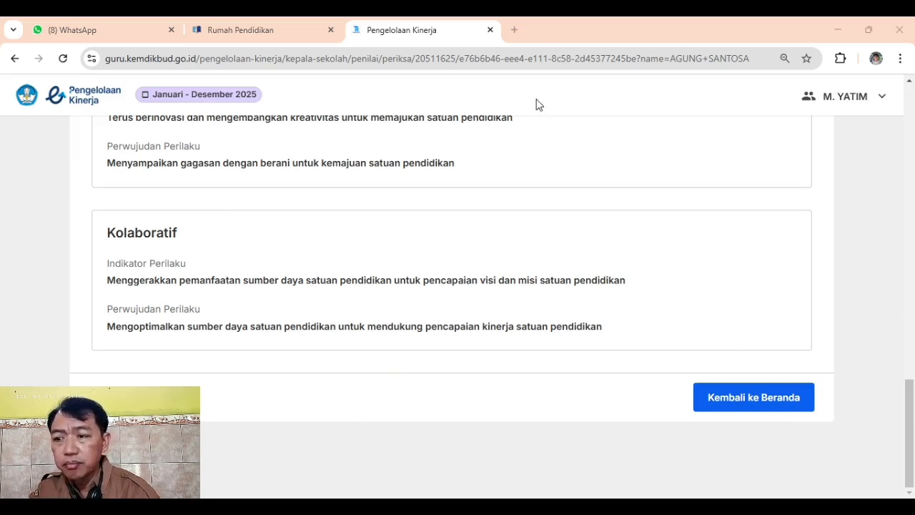
Step: Leave the teacher's plan and look over the SDN SEKOTO teacher planning list
click(774, 401)
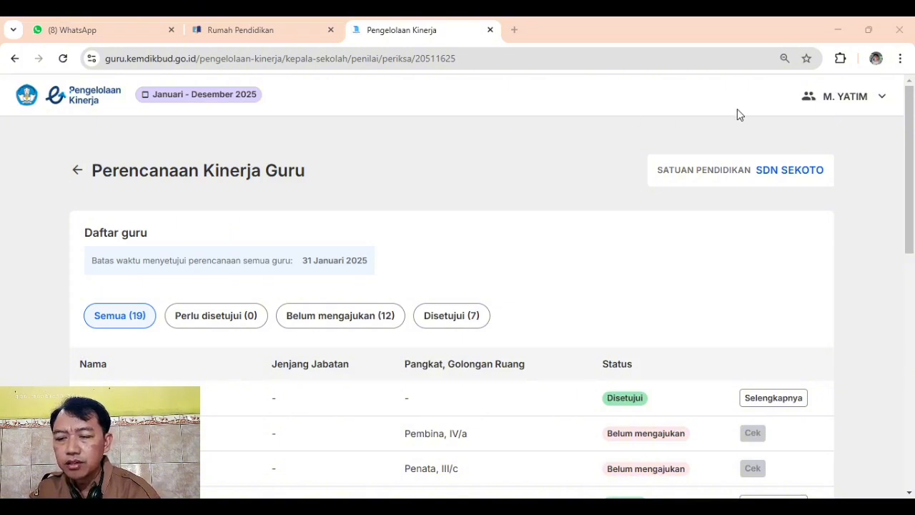
scroll(274, 332, down, 2)
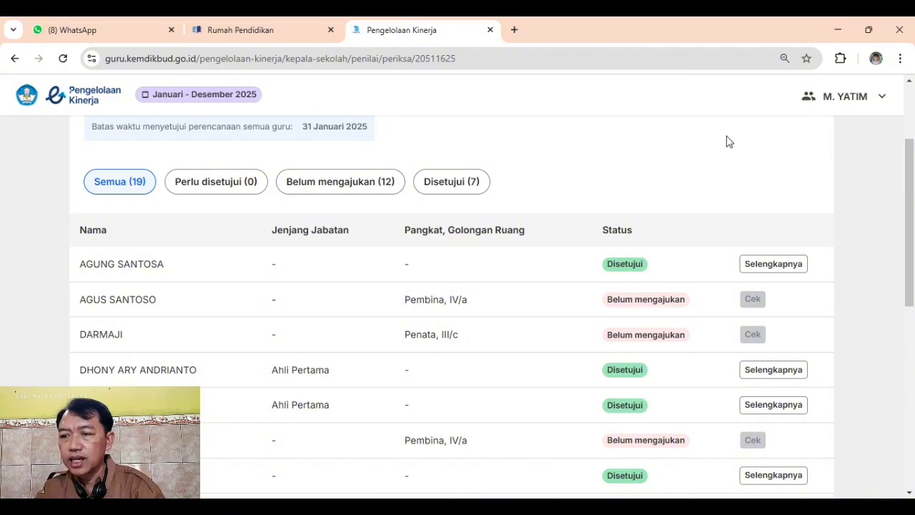
scroll(91, 166, up, 2)
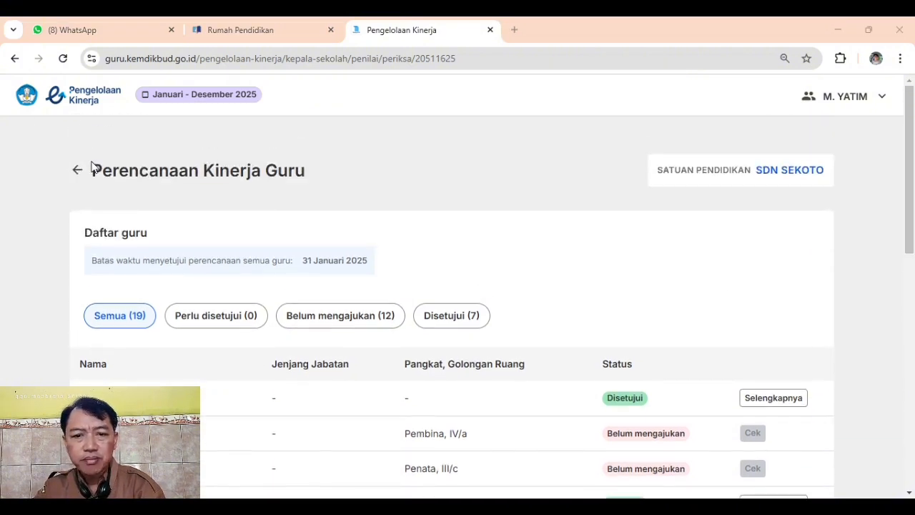
Step: Return from the teacher planning list to the performance assessor page and look through its Penilaian Kinerja and guide sections
click(76, 171)
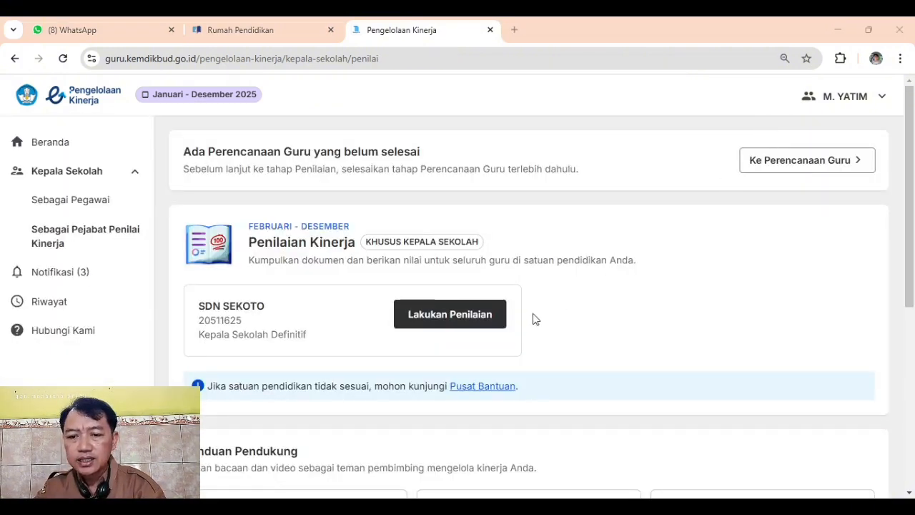
scroll(533, 319, down, 2)
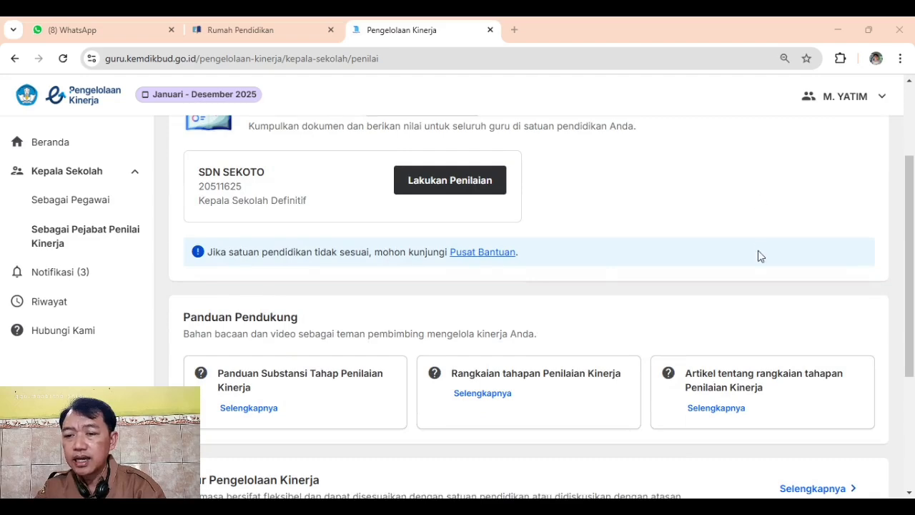
scroll(544, 229, up, 1)
scroll(544, 229, up, 1)
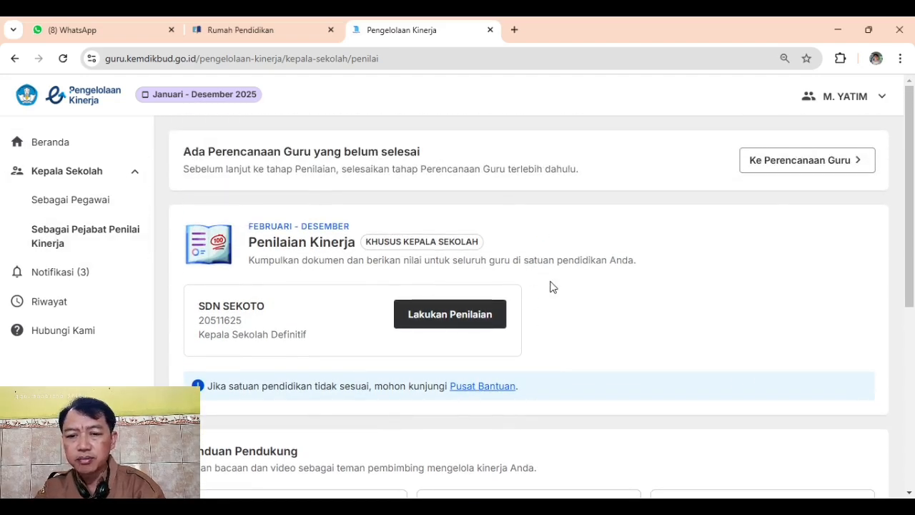
scroll(550, 287, down, 5)
scroll(550, 280, up, 5)
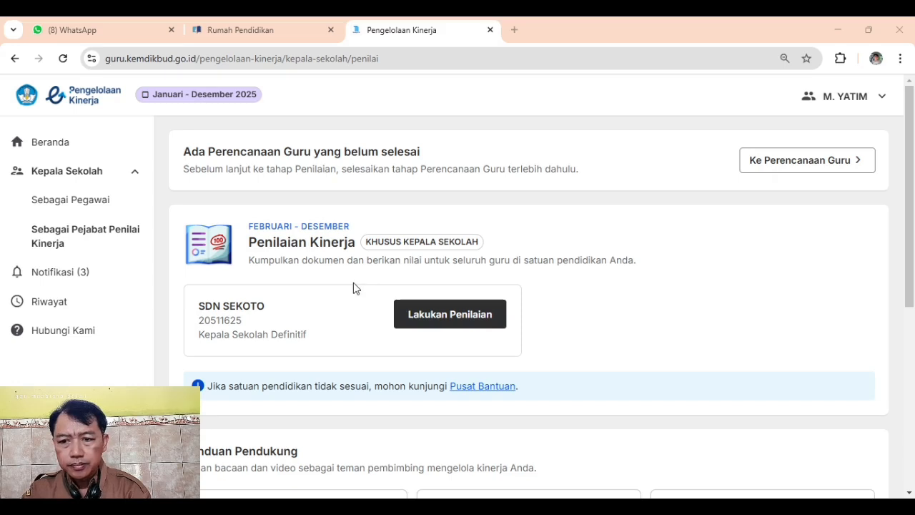
Step: Switch to the other browser window with Rumah Pendidikan and open Ruang GTK from its homepage
key(alt+Tab)
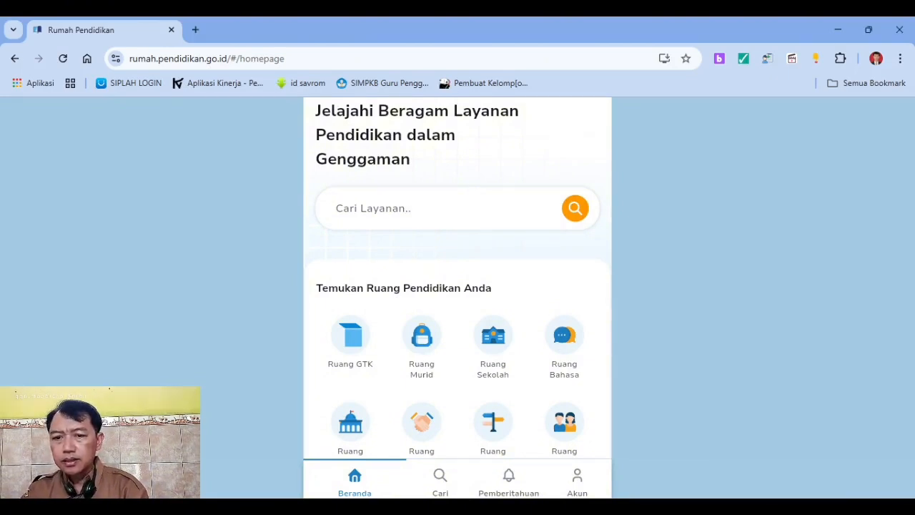
scroll(458, 286, up, 1)
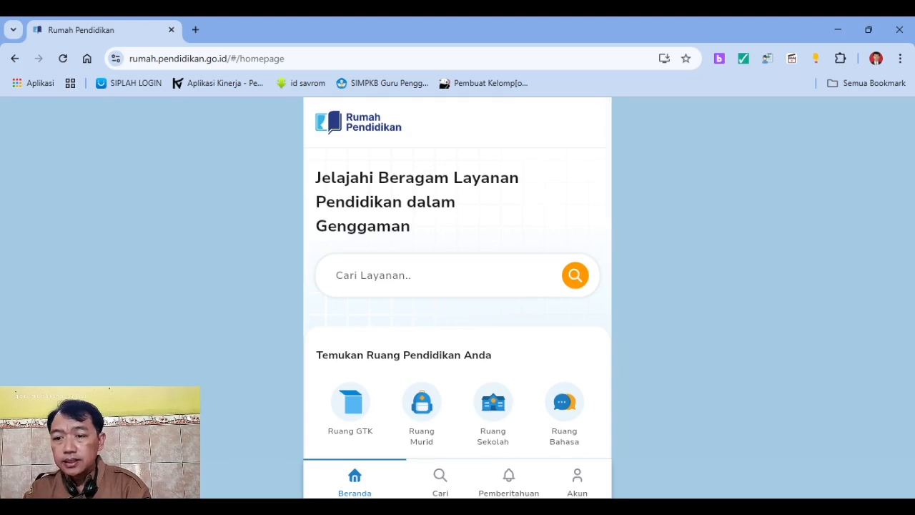
scroll(458, 286, down, 1)
scroll(458, 286, down, 1)
scroll(458, 286, down, 4)
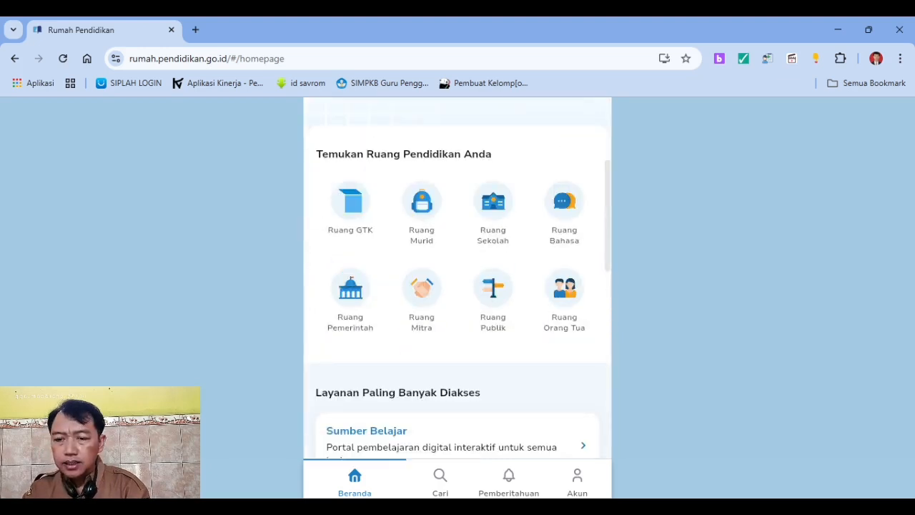
scroll(458, 286, up, 3)
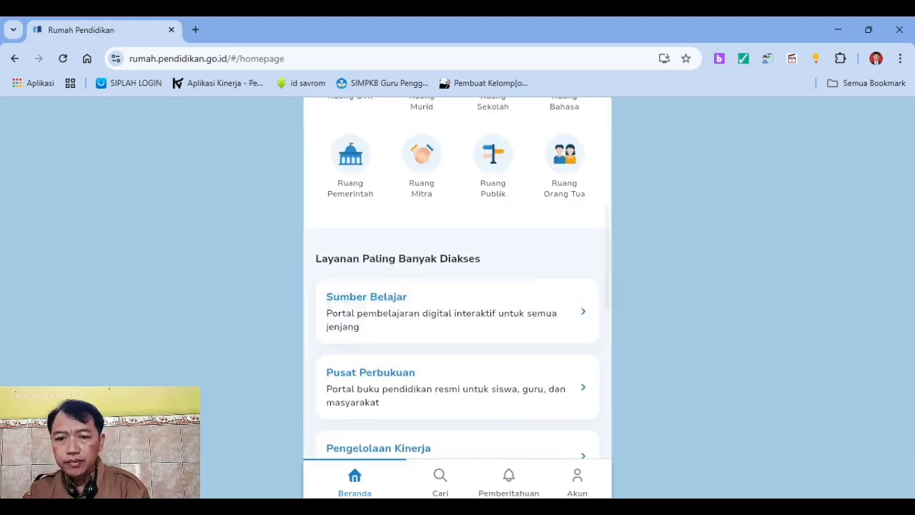
click(351, 201)
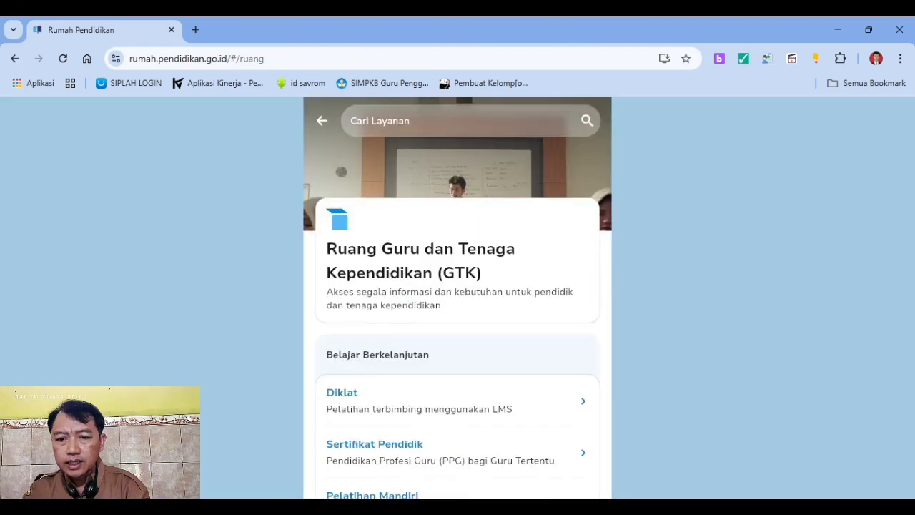
Step: Open Pengelolaan Kinerja from the Karir dan Kinerja services and show the teacher's Sebagai Pegawai page
scroll(457, 297, down, 5)
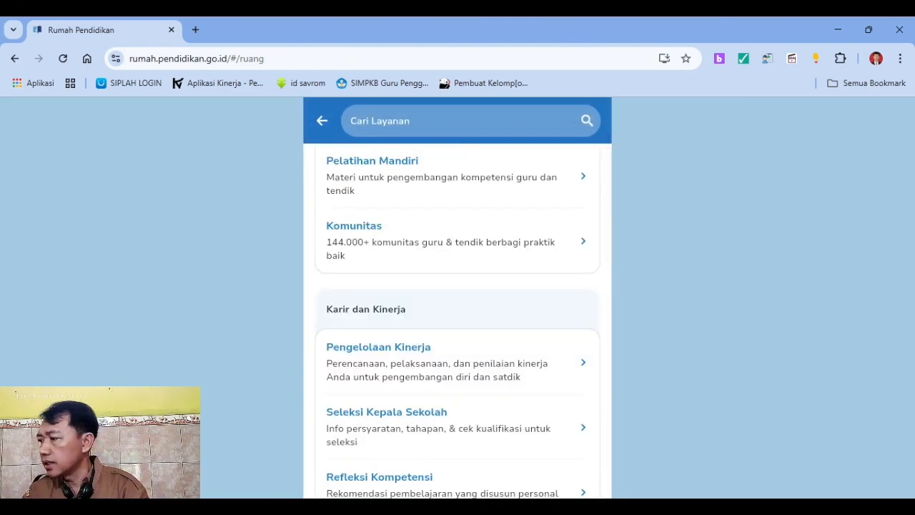
click(378, 346)
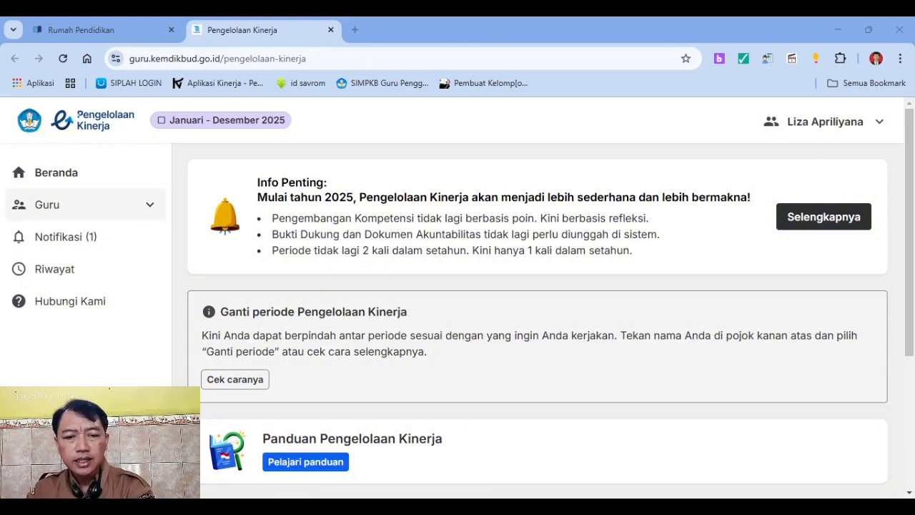
click(47, 205)
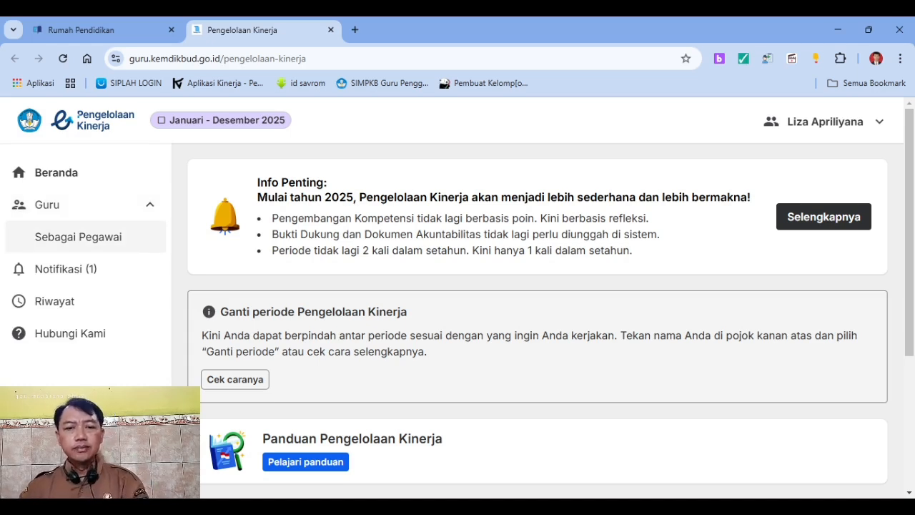
click(78, 237)
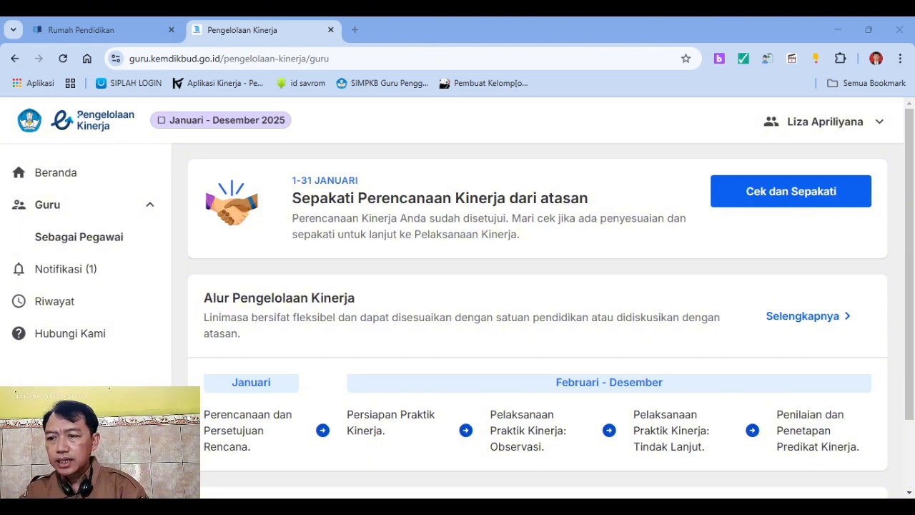
scroll(536, 300, down, 1)
scroll(537, 300, up, 1)
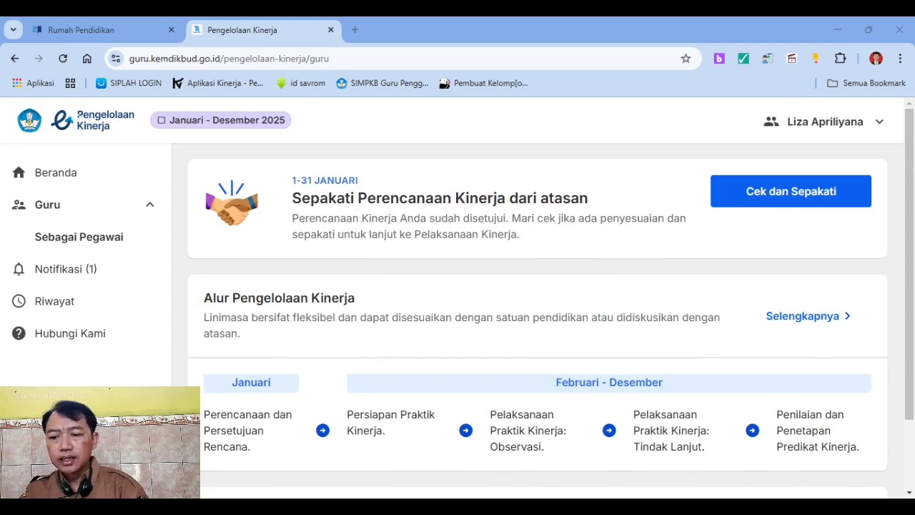
Step: Open the superior-approved plan for checking and agreement, and examine its Pelaksanaan Tugas Pokok 5M items down to 5.1
click(791, 191)
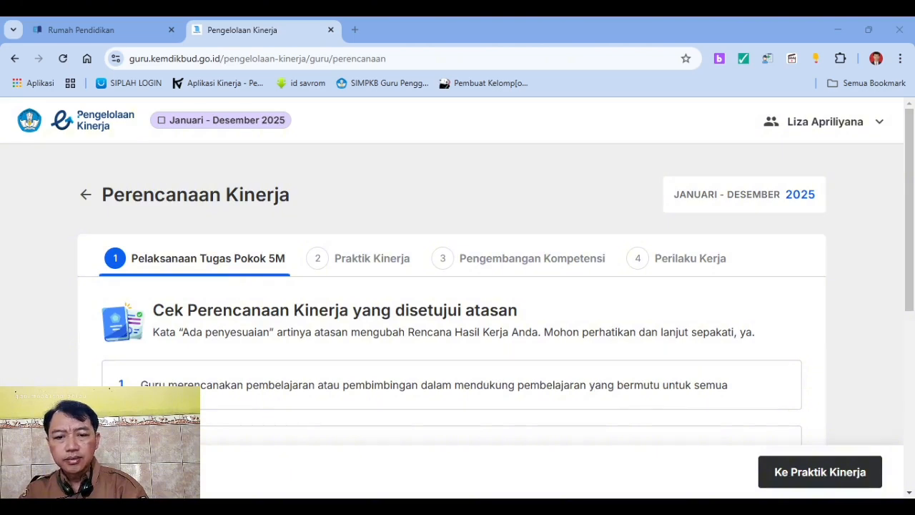
scroll(458, 315, down, 5)
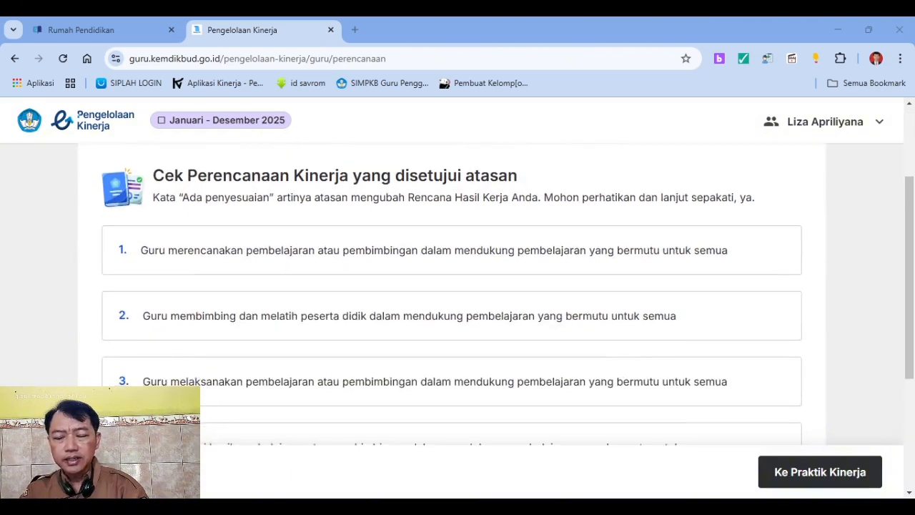
scroll(457, 315, up, 5)
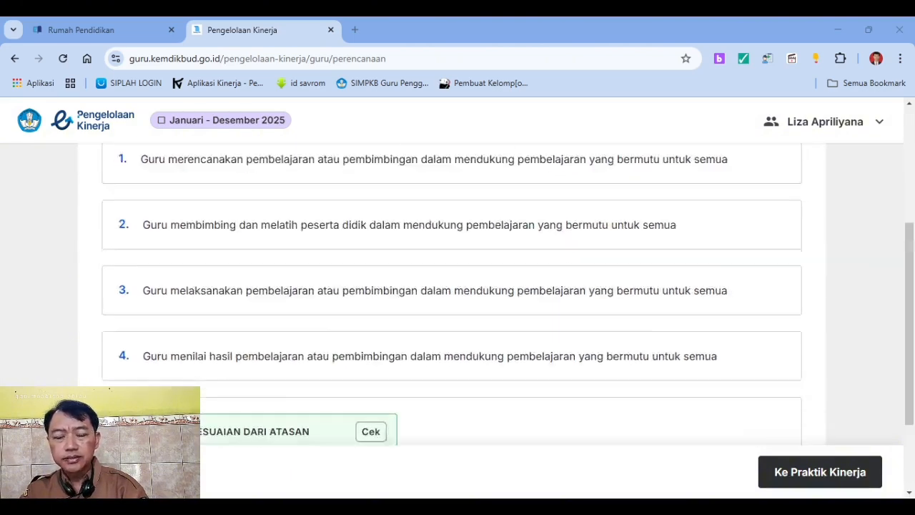
scroll(457, 314, down, 4)
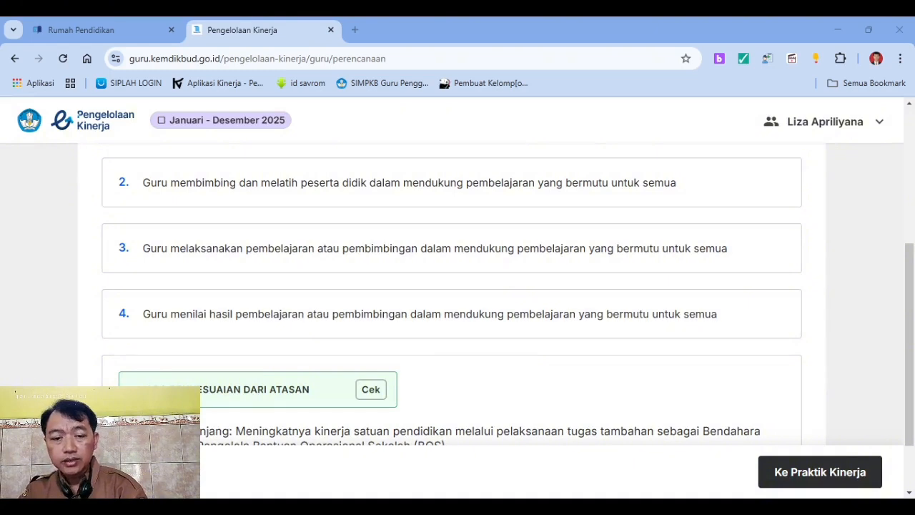
scroll(458, 286, down, 2)
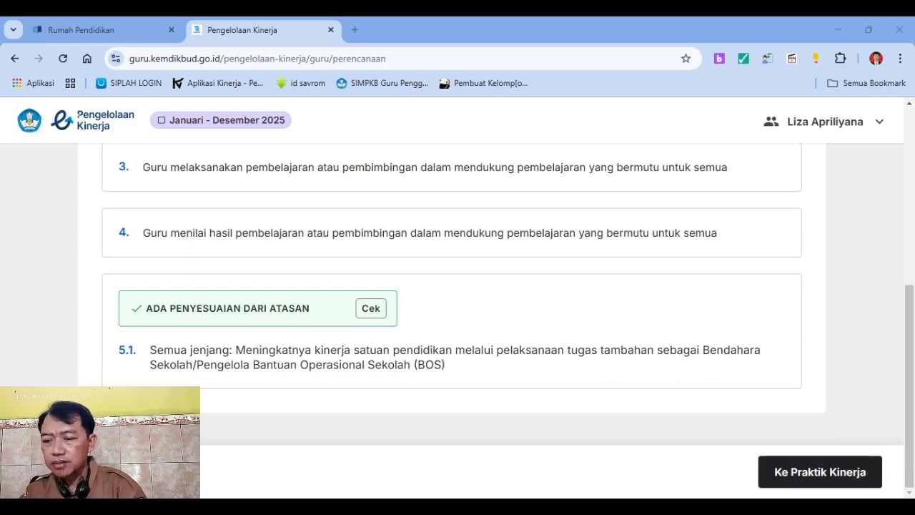
Step: Proceed to the Praktik Kinerja section of the teacher's own plan and review the three recommended indicators
click(821, 472)
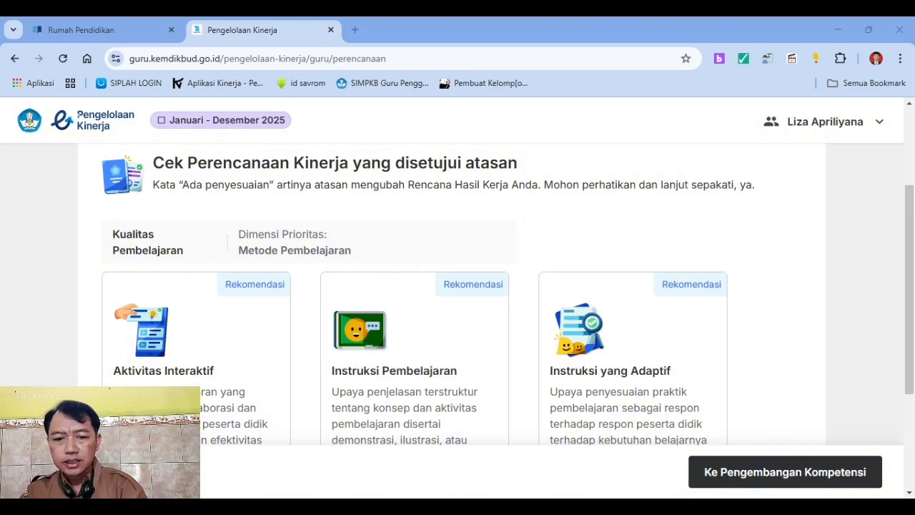
scroll(452, 301, down, 1)
scroll(452, 300, up, 1)
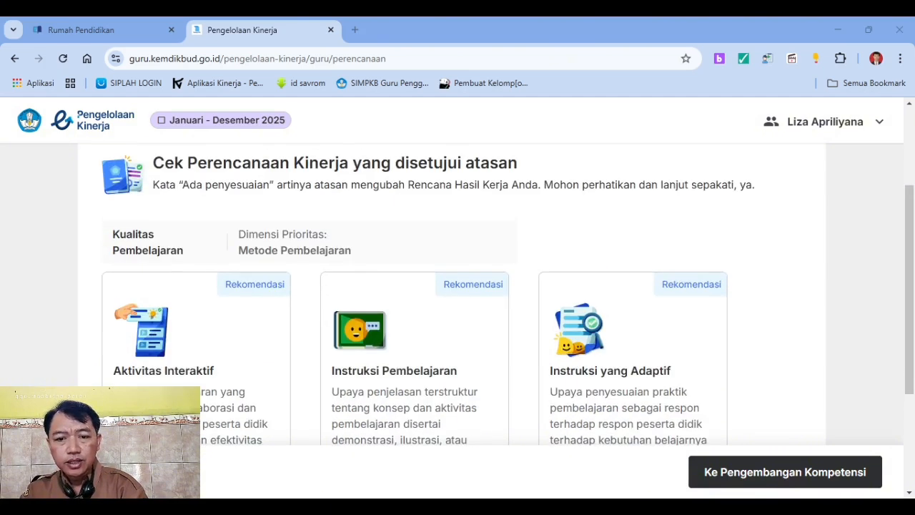
scroll(458, 300, down, 3)
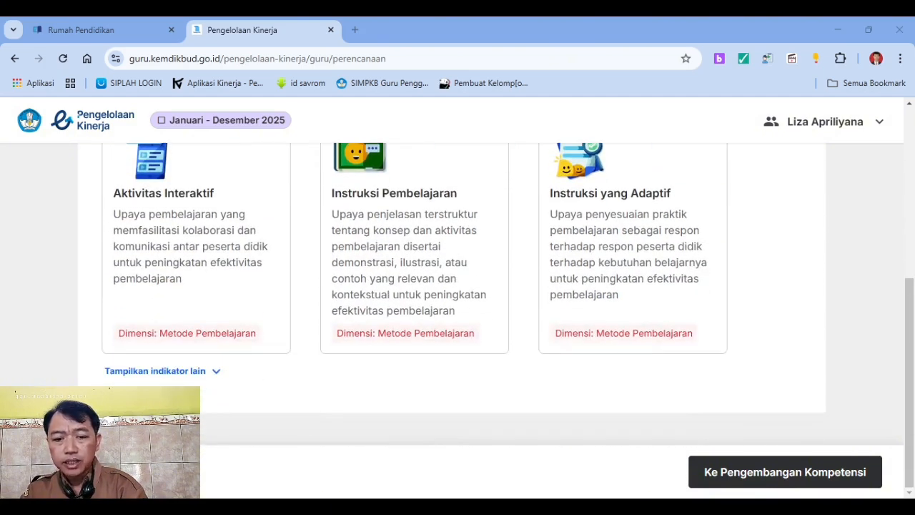
Step: Proceed through Pengembangan Kompetensi to Perilaku Kerja and review the approved behaviour indicators from Berorientasi Pelayanan to Adaptif
click(785, 472)
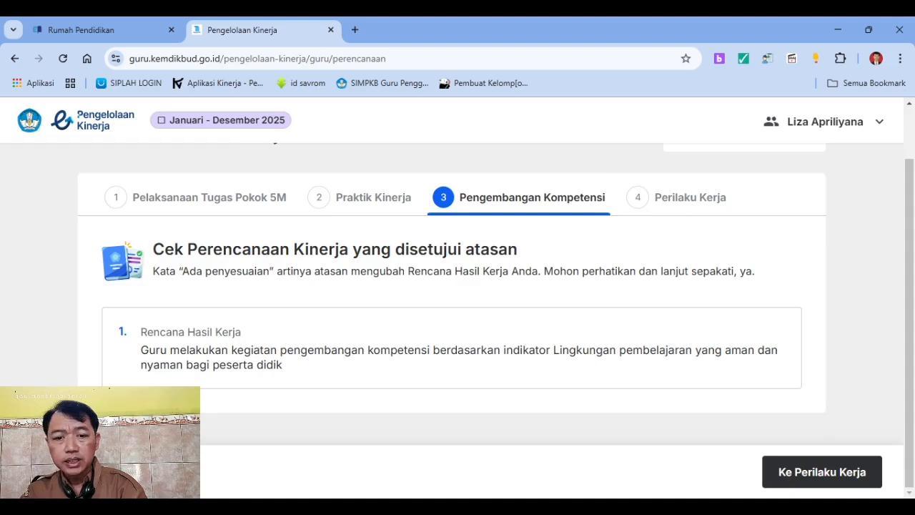
click(787, 472)
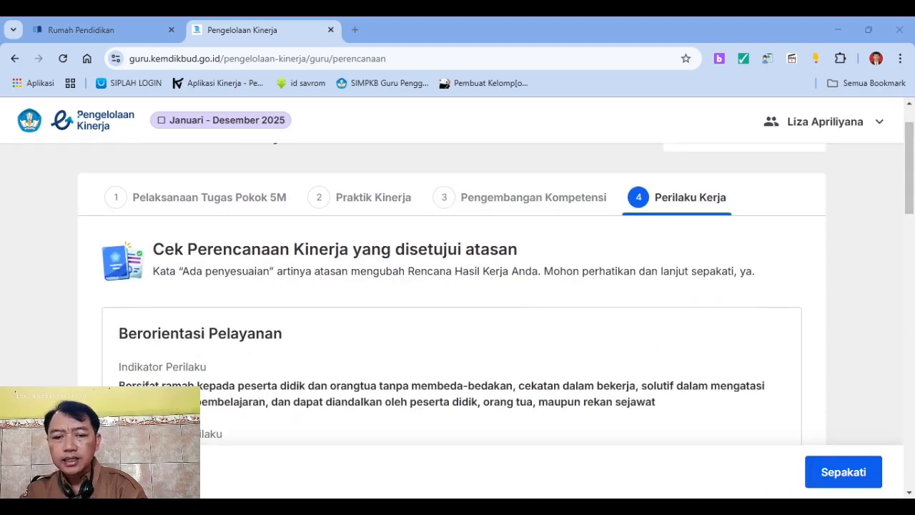
scroll(458, 300, down, 1)
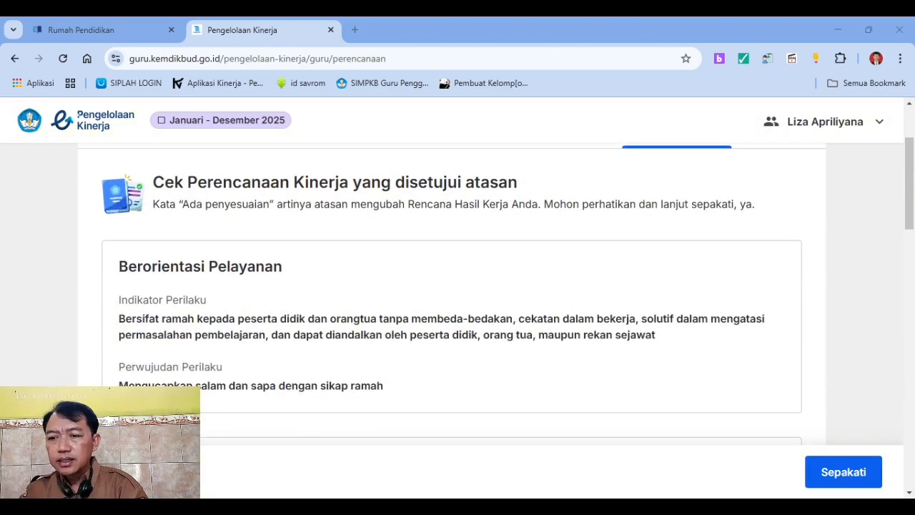
scroll(457, 300, down, 2)
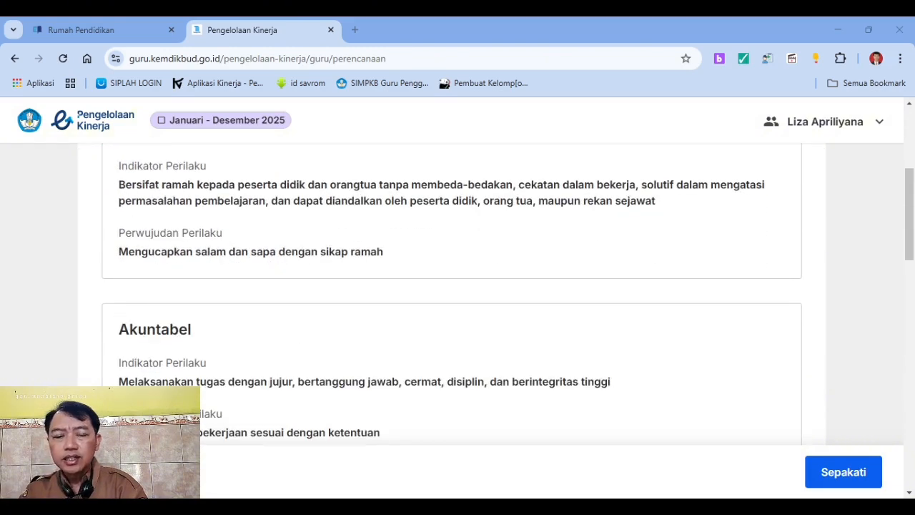
scroll(457, 300, down, 10)
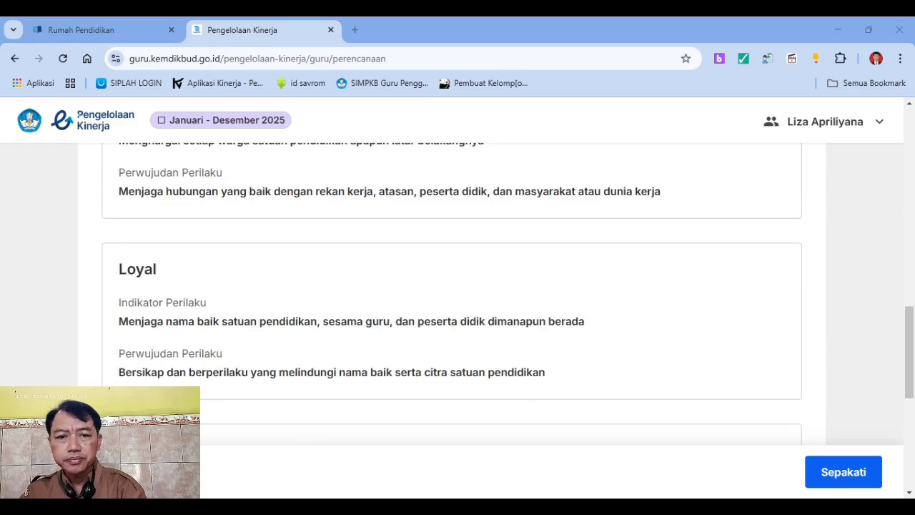
scroll(458, 300, down, 6)
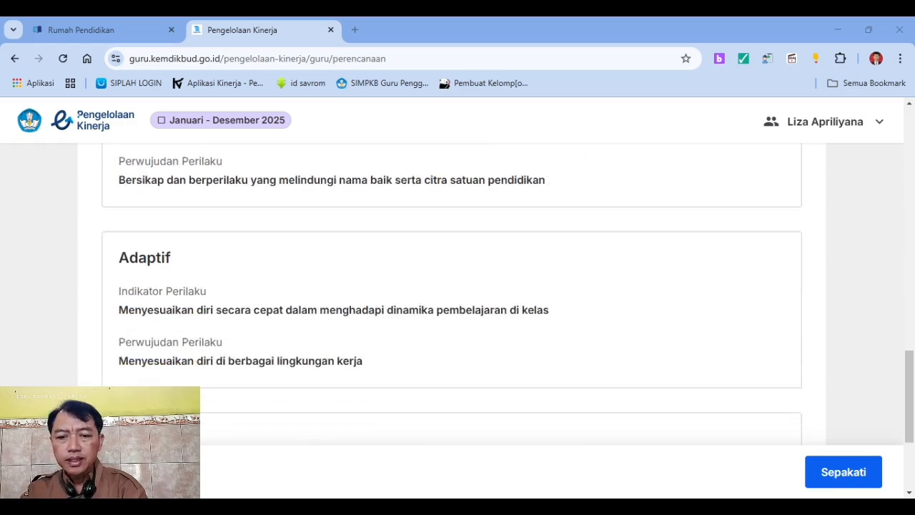
scroll(457, 300, up, 20)
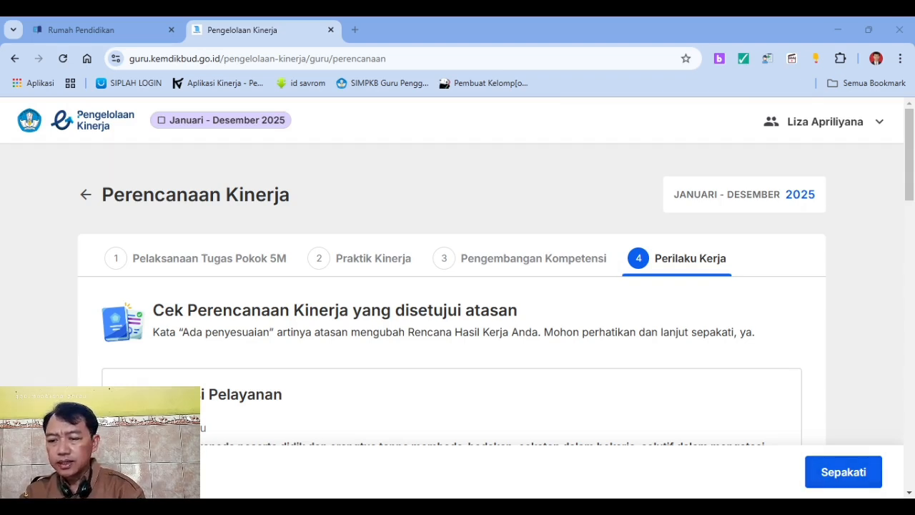
scroll(452, 293, down, 2)
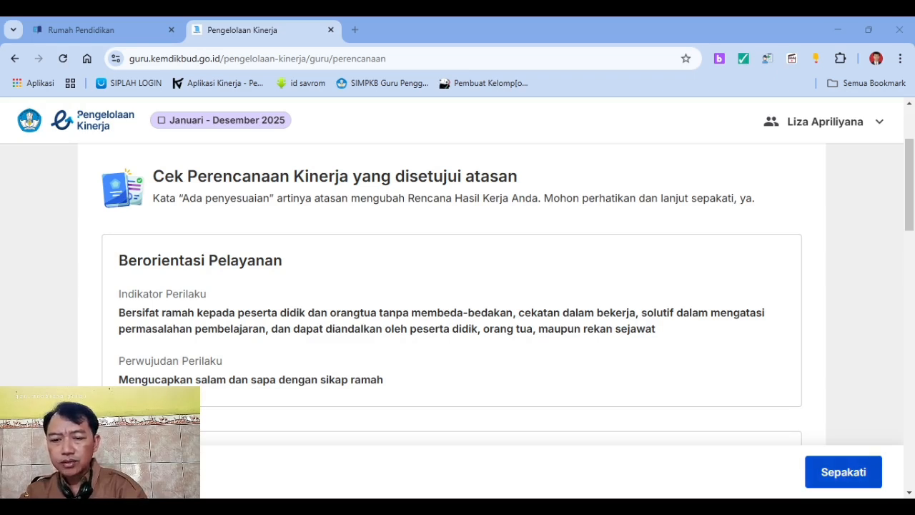
Step: Agree to the superior-approved Perencanaan Kinerja, accepting the "Saya sepakat dengan Perencanaan Kinerja yang disetujui oleh atasan" statement
click(844, 472)
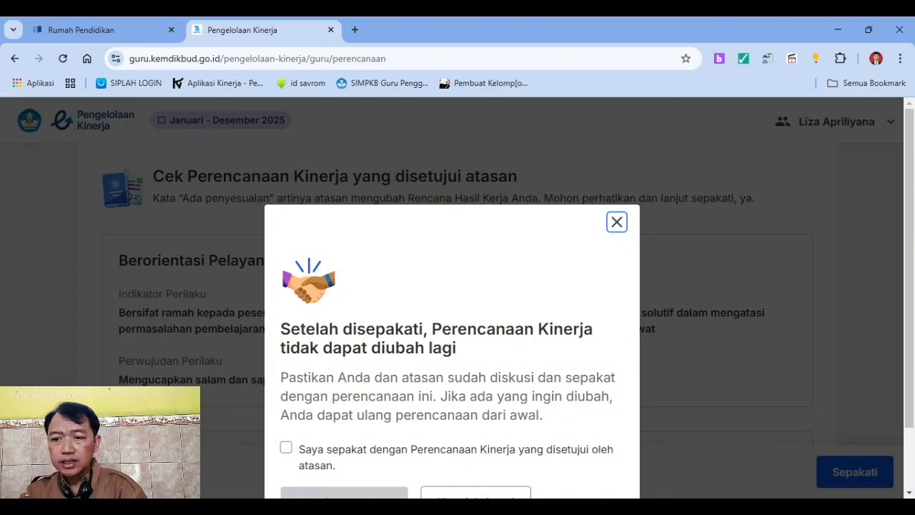
click(617, 222)
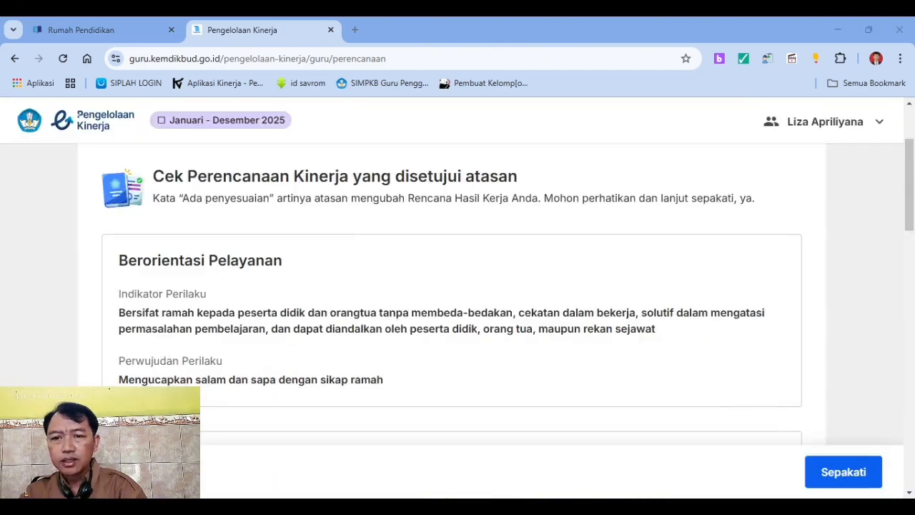
click(844, 472)
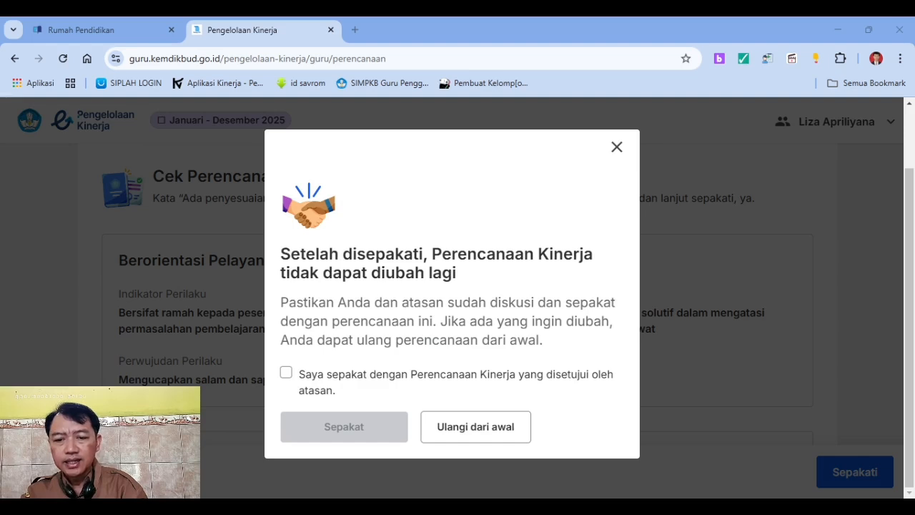
click(286, 372)
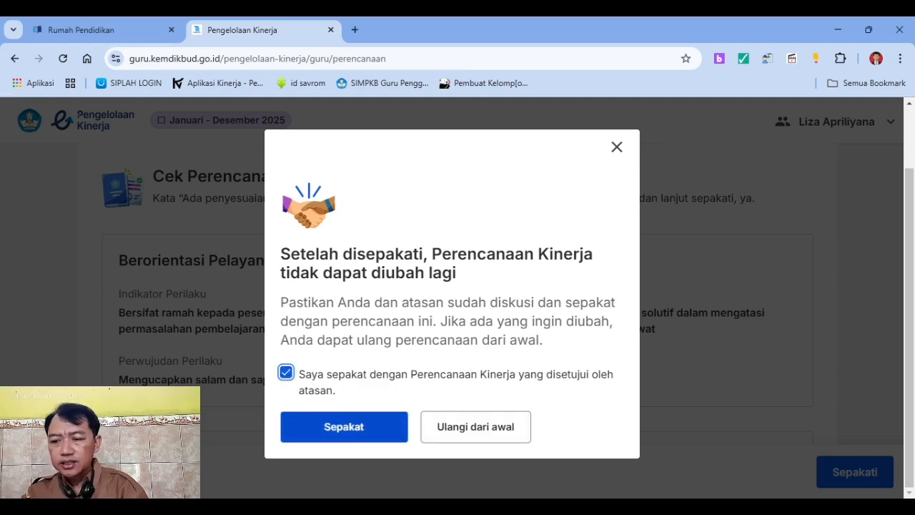
click(344, 426)
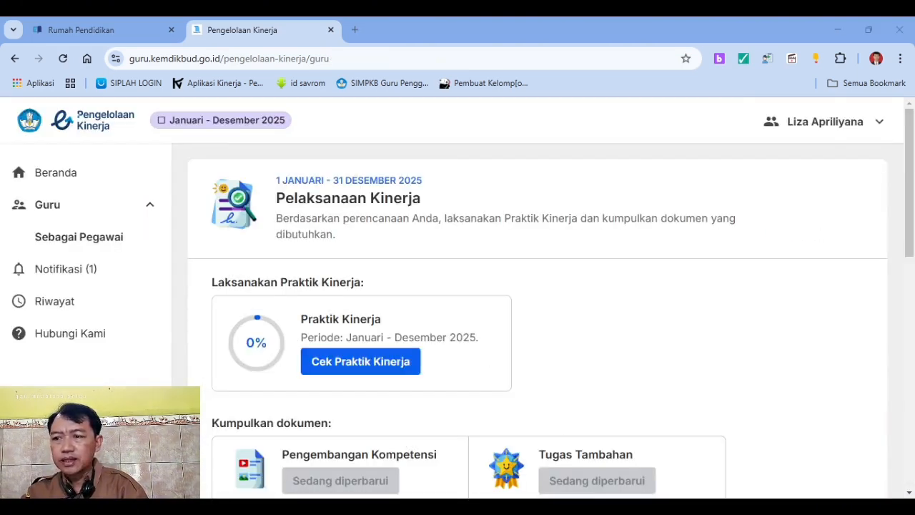
Step: Examine the teacher's Pelaksanaan Kinerja page, covering document collection, the other documents and the Alur Pengelolaan Kinerja
scroll(543, 322, down, 4)
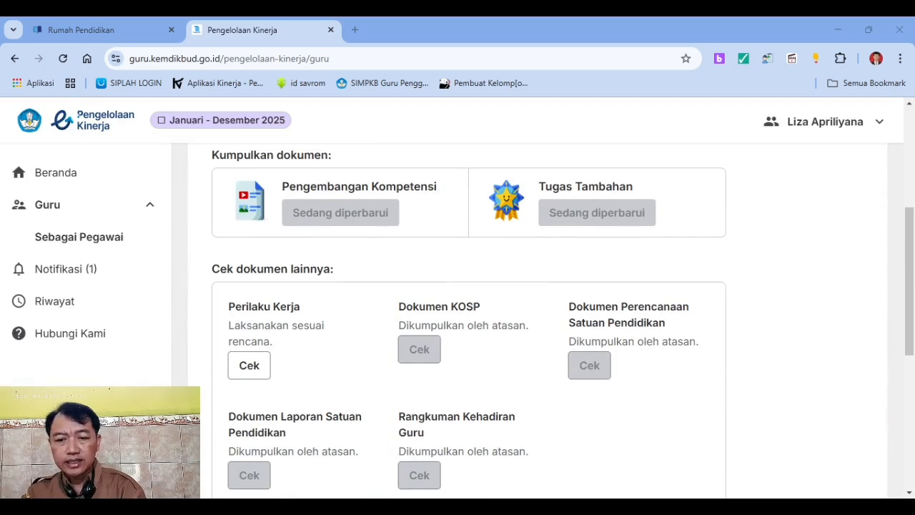
scroll(544, 322, down, 5)
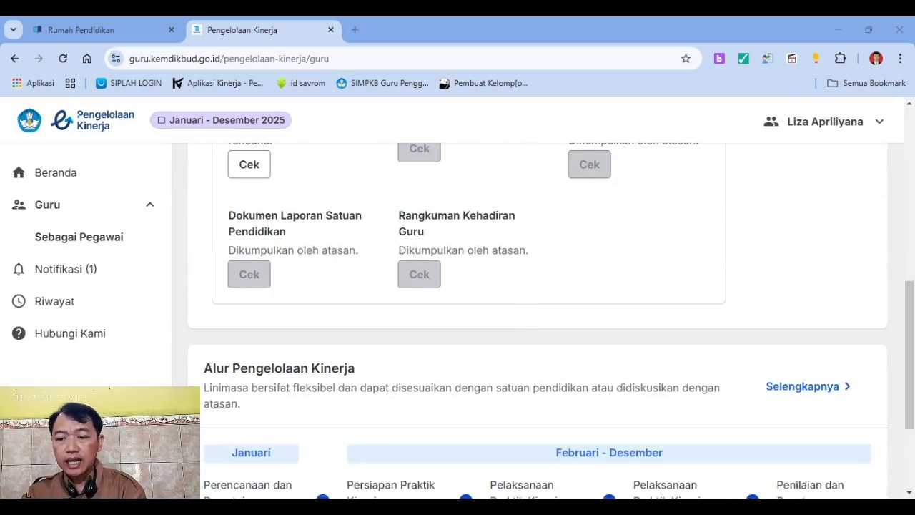
scroll(543, 322, up, 6)
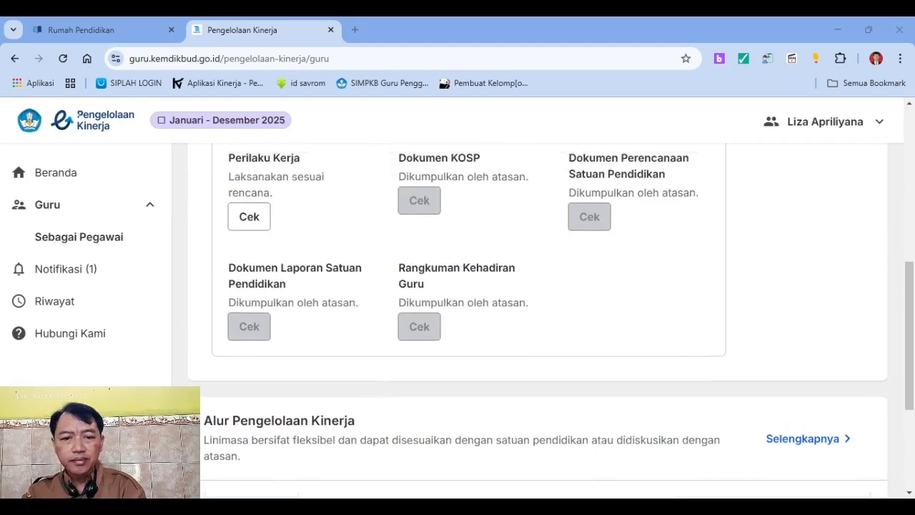
Step: Check the teacher's notifications and return to Sebagai Pegawai to review the Praktik Kinerja card, documents and performance timeline
click(66, 269)
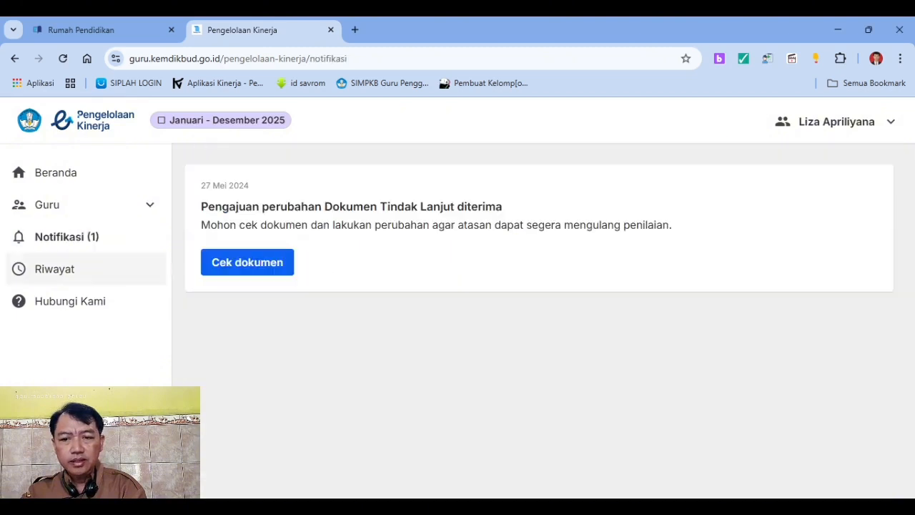
click(48, 205)
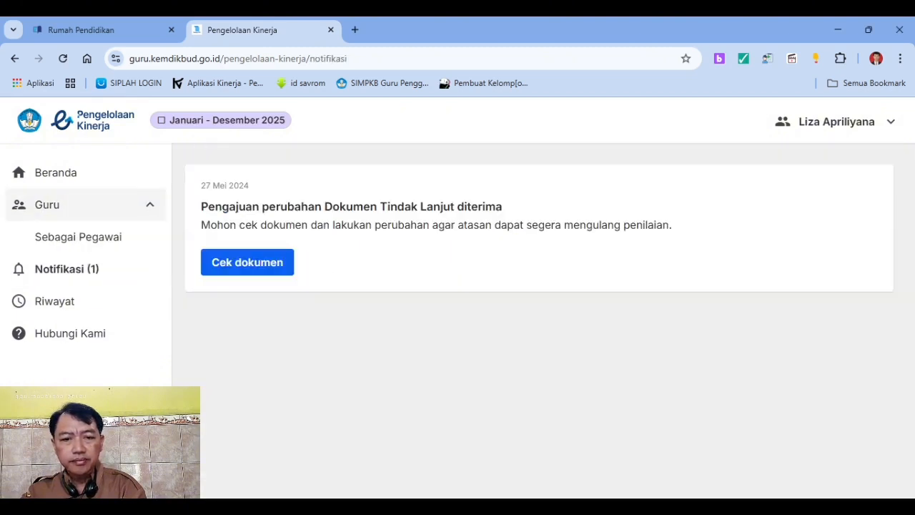
click(79, 237)
scroll(537, 322, down, 1)
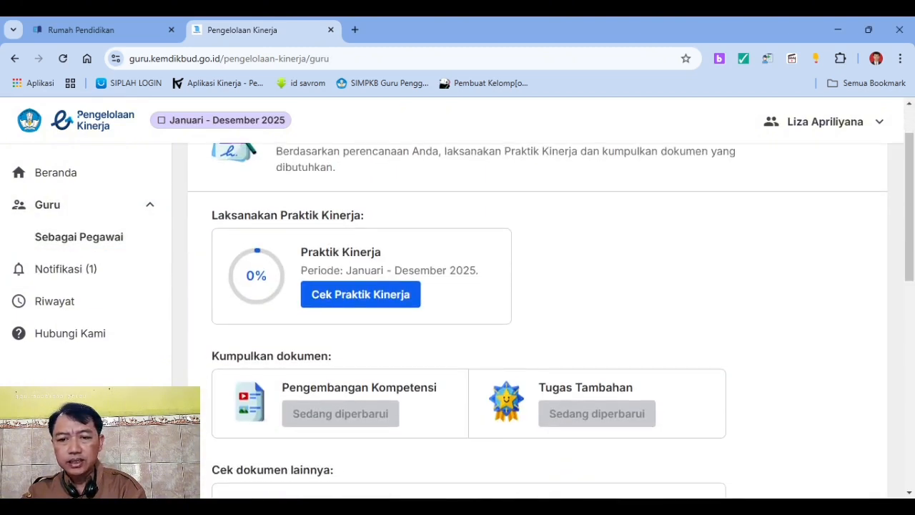
scroll(537, 322, up, 1)
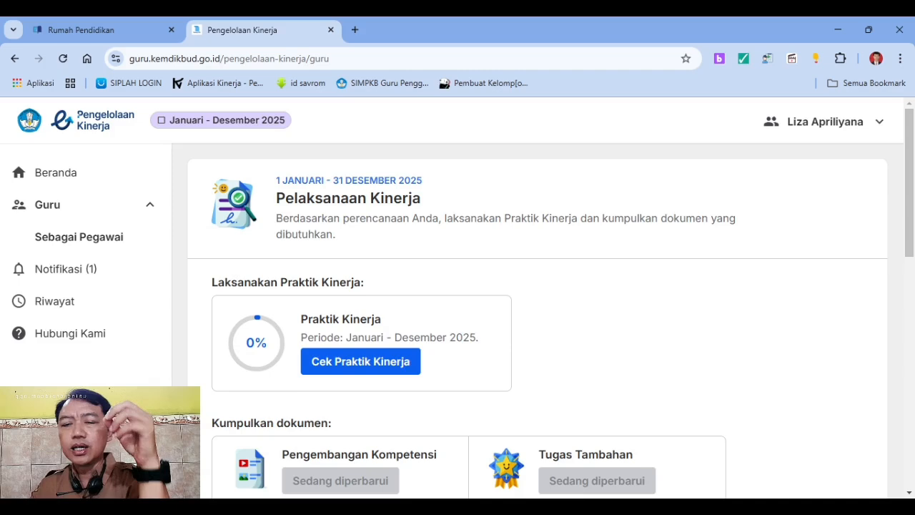
scroll(536, 304, down, 8)
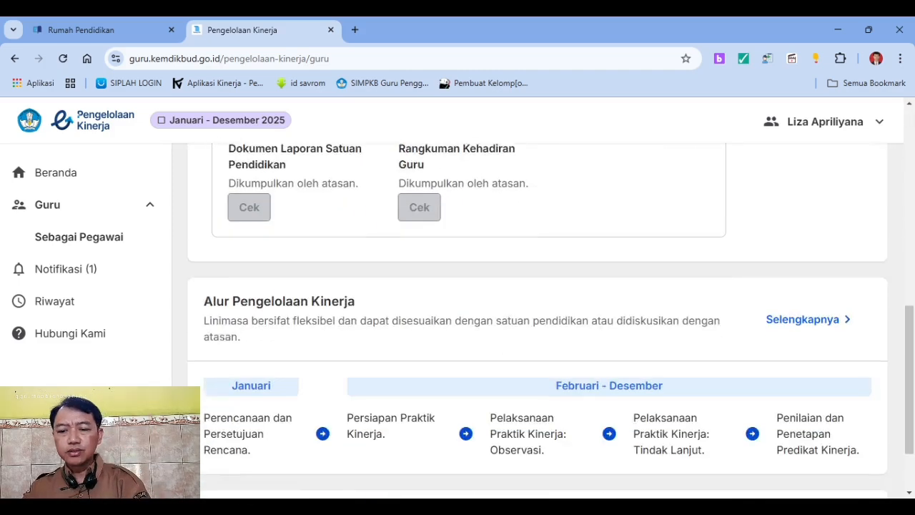
scroll(537, 308, down, 1)
scroll(536, 308, up, 5)
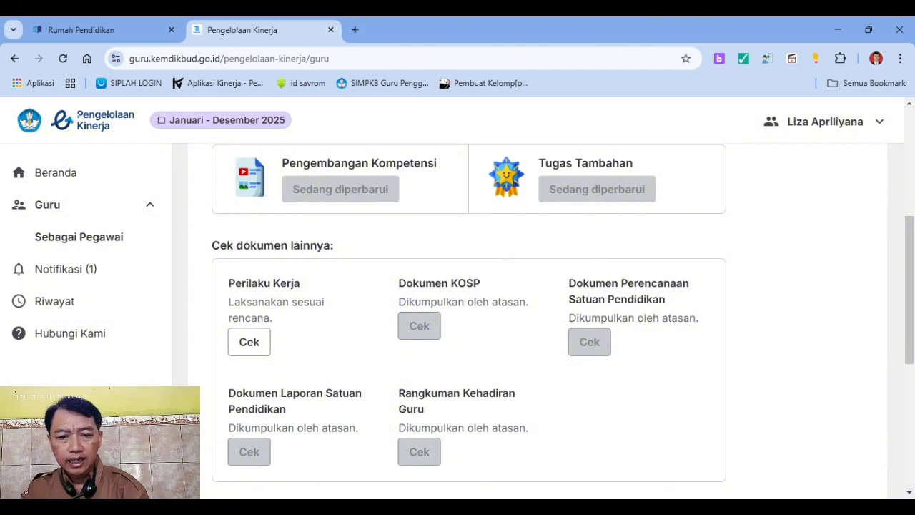
Step: Switch to the principal's browser window and show the reloaded Sebagai Pegawai page under Kepala Sekolah
click(81, 30)
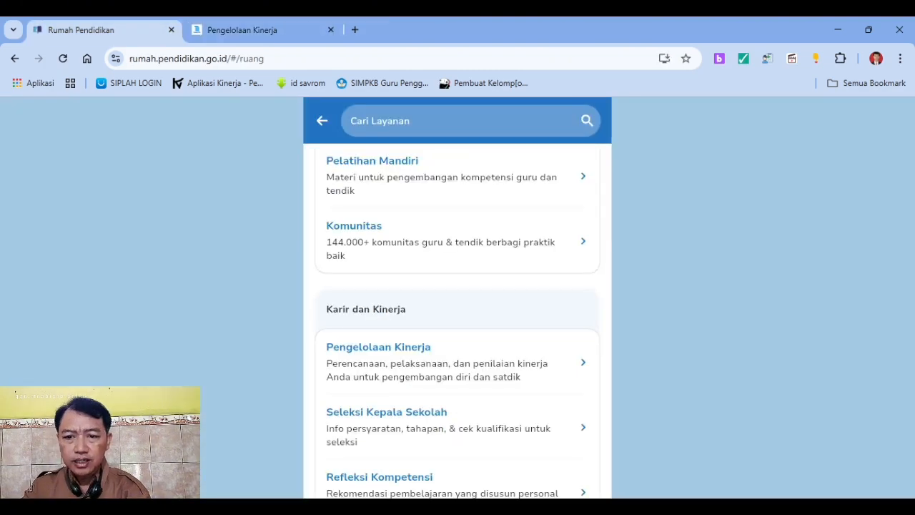
click(243, 29)
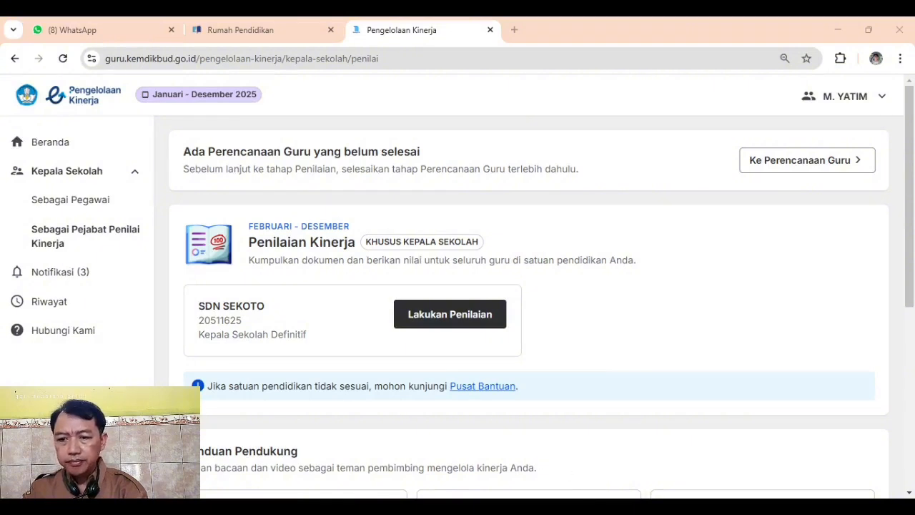
click(572, 449)
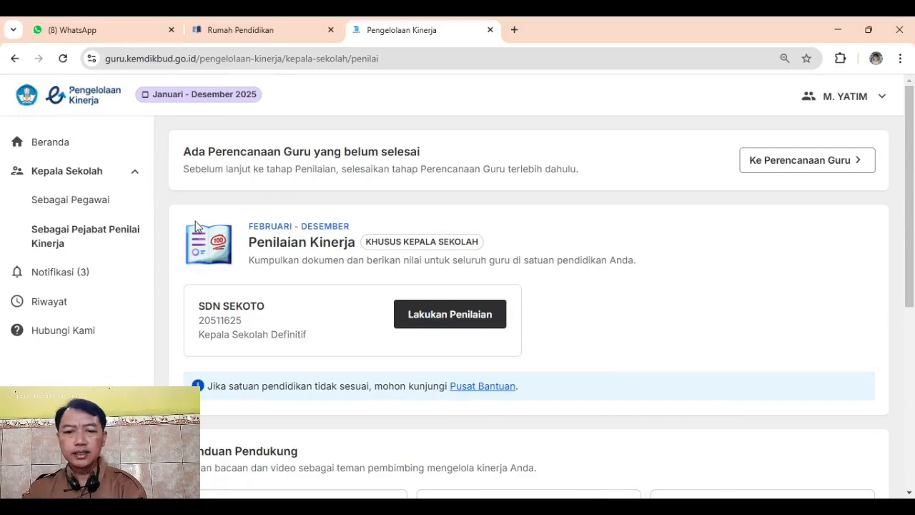
click(74, 201)
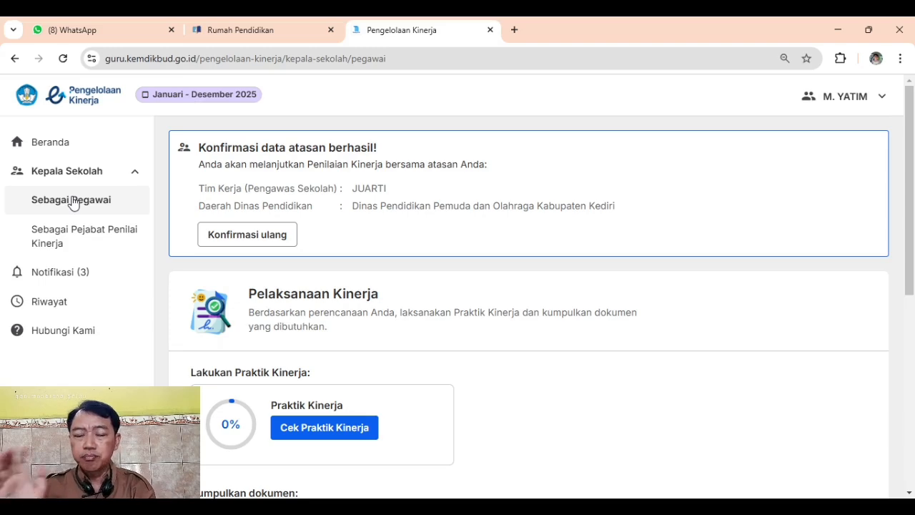
click(64, 59)
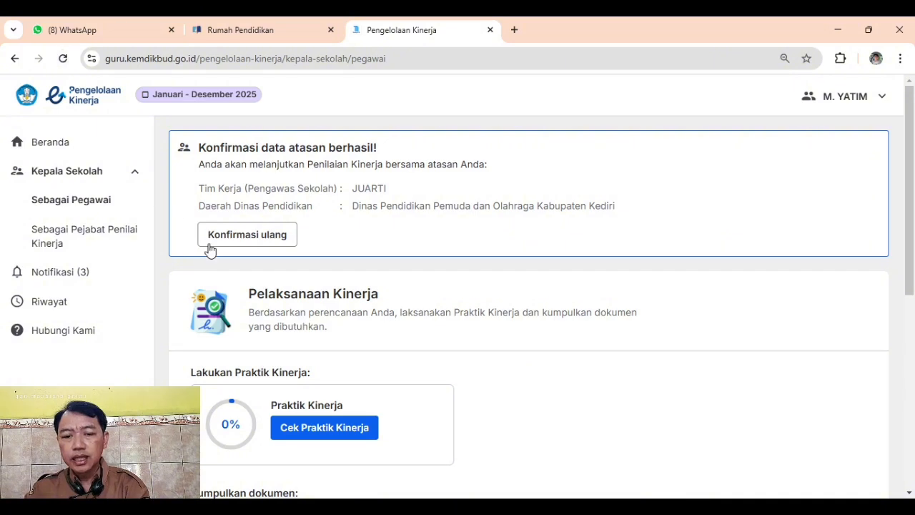
Step: Open the principal's Praktik Kinerja from Pelaksanaan Kinerja and examine its chosen indicator and the observation and follow-up stages
scroll(296, 276, down, 2)
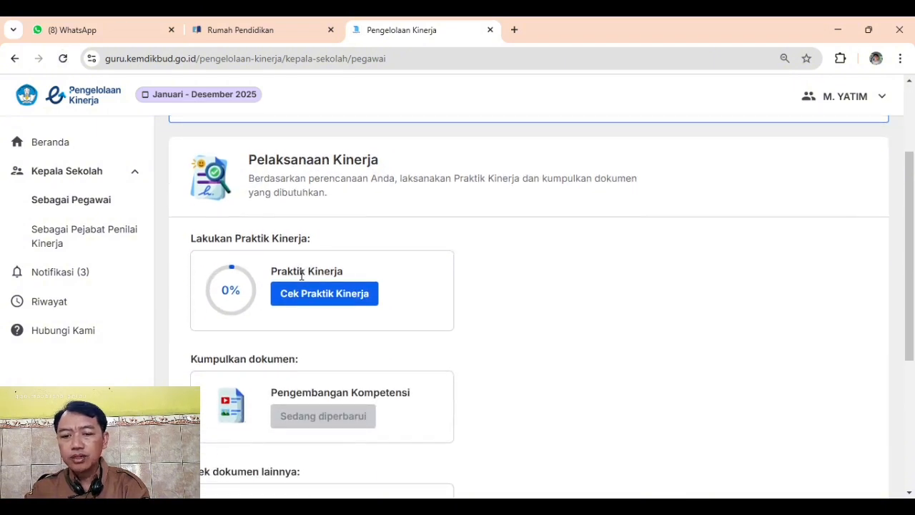
scroll(302, 276, up, 1)
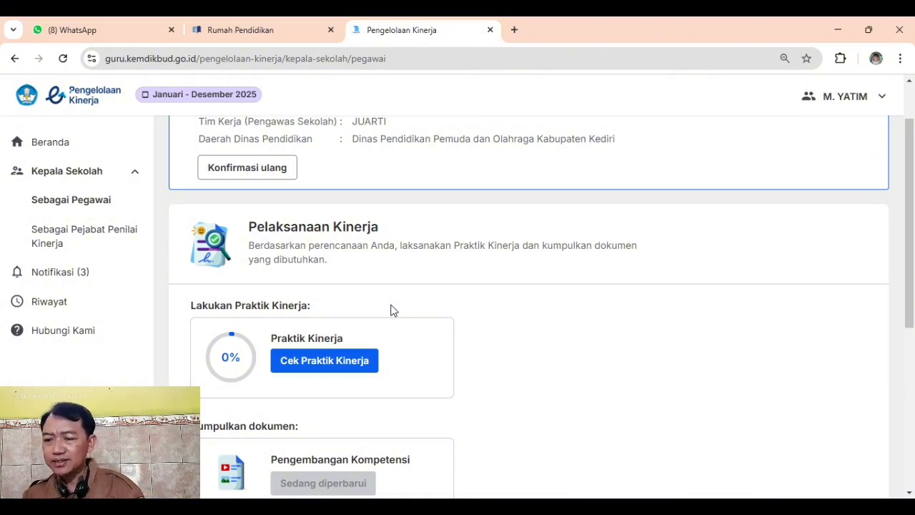
scroll(415, 331, down, 2)
click(315, 236)
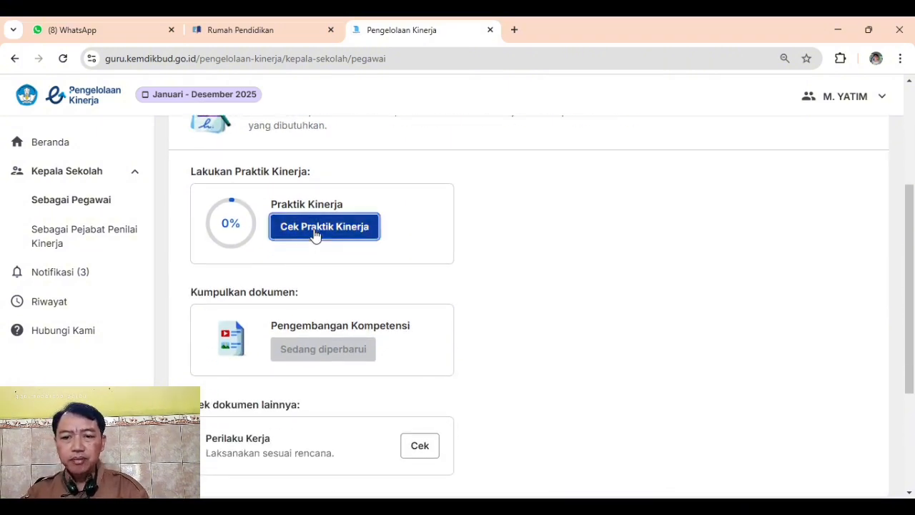
scroll(381, 278, down, 3)
scroll(322, 300, down, 1)
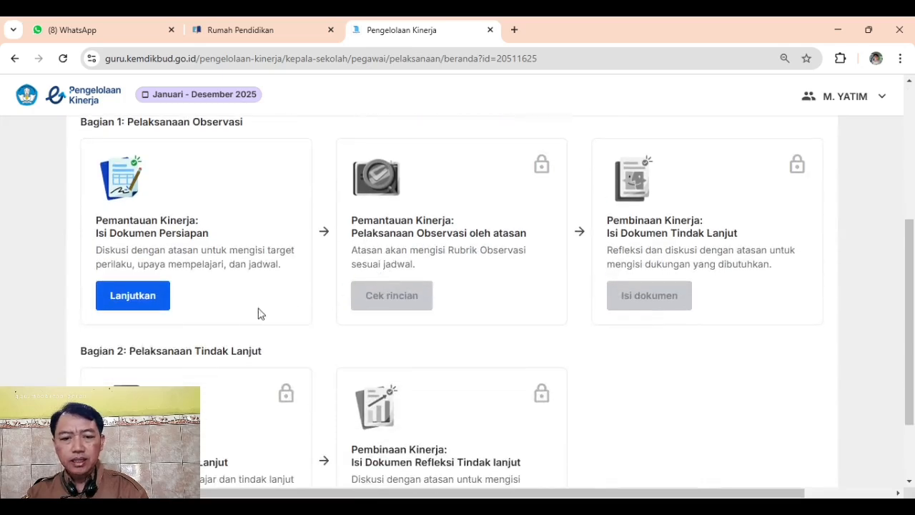
scroll(251, 315, up, 1)
scroll(206, 327, up, 1)
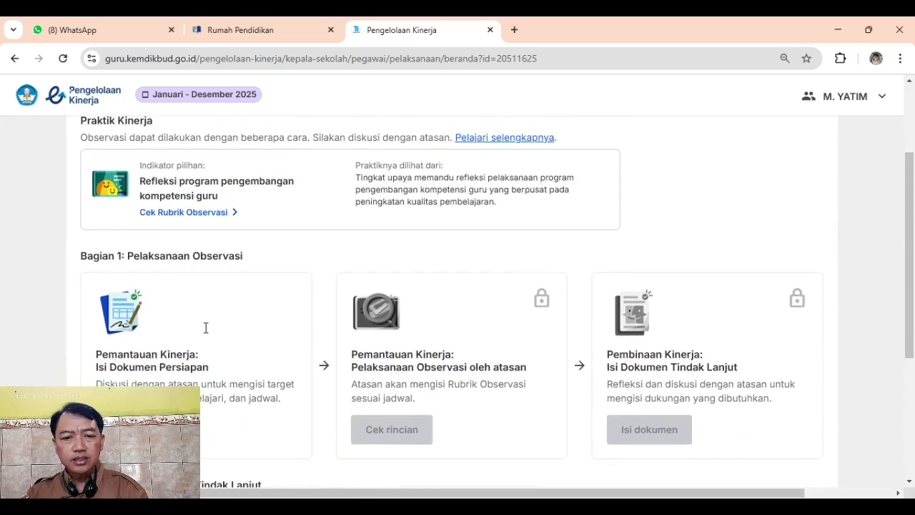
scroll(204, 334, down, 1)
Step: Continue to the principal's Dokumen Persiapan and examine the Formulir Diskusi Persiapan, including target behaviours, learning efforts and observation schedule
click(129, 374)
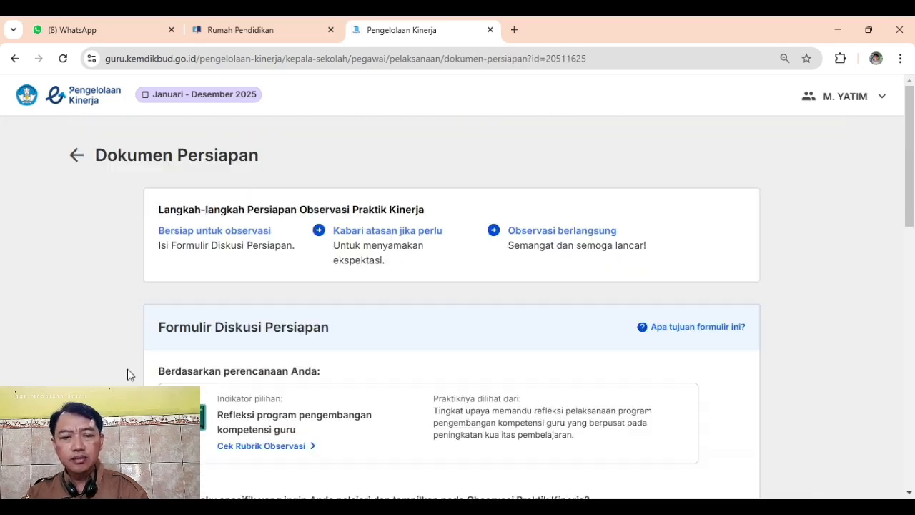
scroll(466, 292, down, 3)
scroll(467, 289, down, 7)
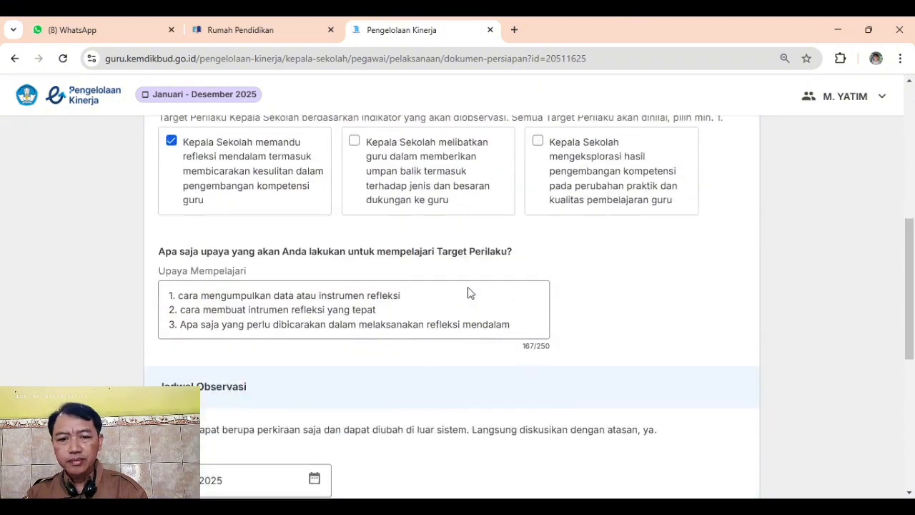
scroll(466, 288, up, 10)
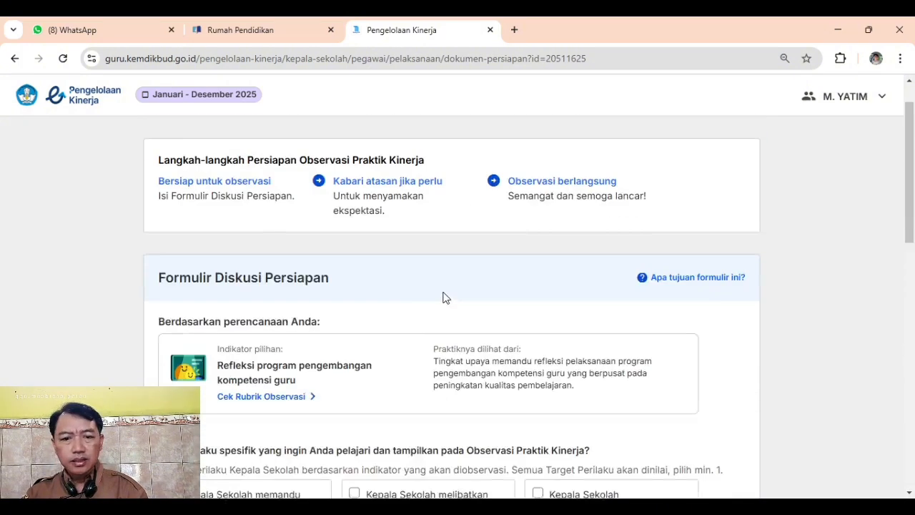
Step: Leave the principal's Praktik Kinerja pages and show the Penilaian Kinerja card and supporting guides under Sebagai Pejabat Penilai Kinerja
click(76, 155)
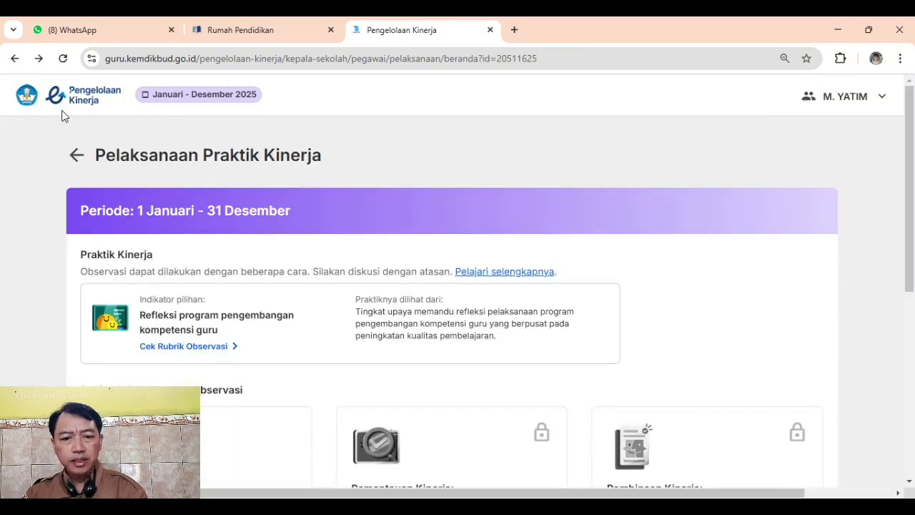
click(76, 157)
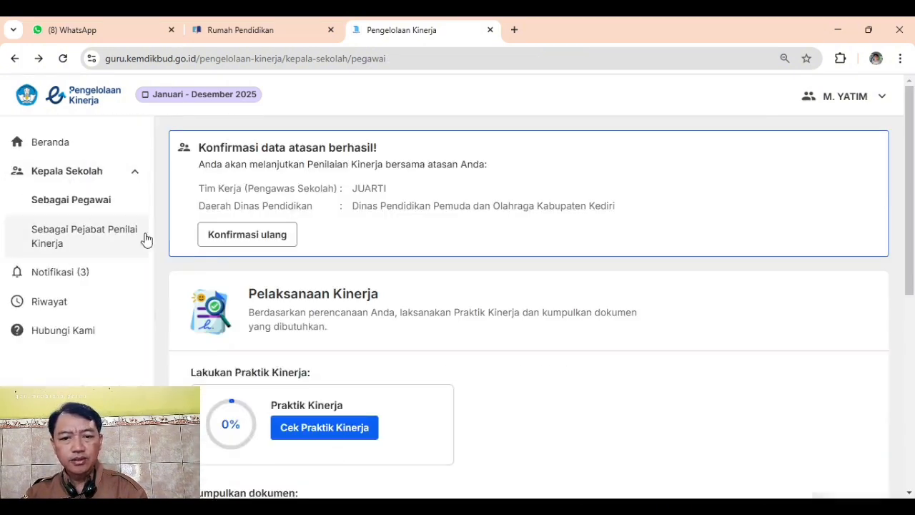
click(64, 230)
scroll(507, 336, down, 5)
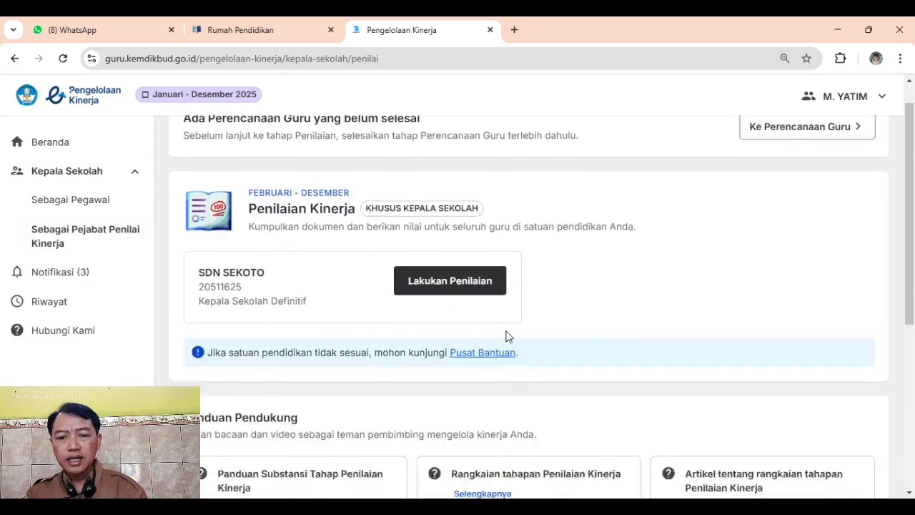
scroll(499, 327, up, 5)
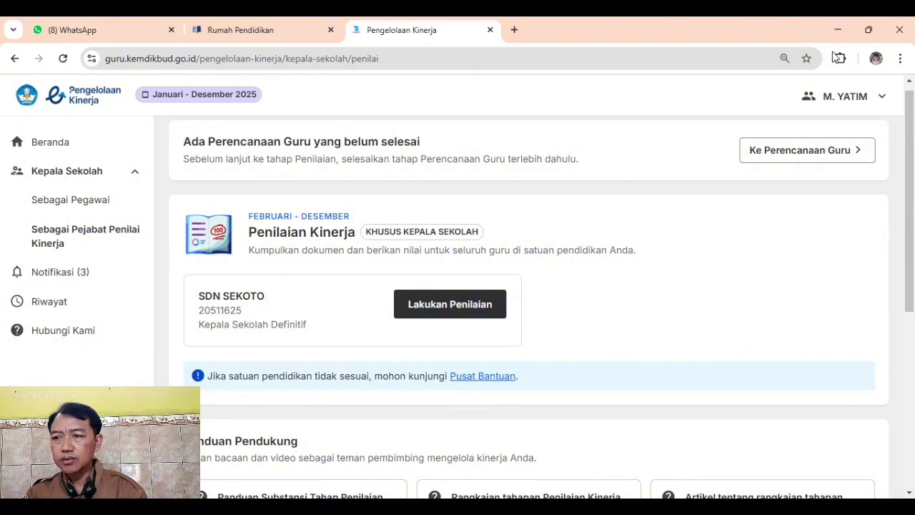
click(831, 45)
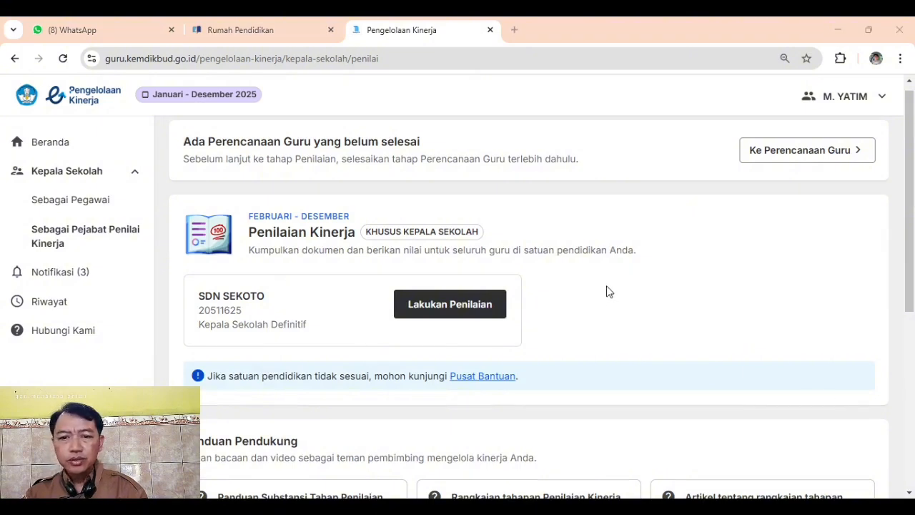
scroll(452, 261, down, 2)
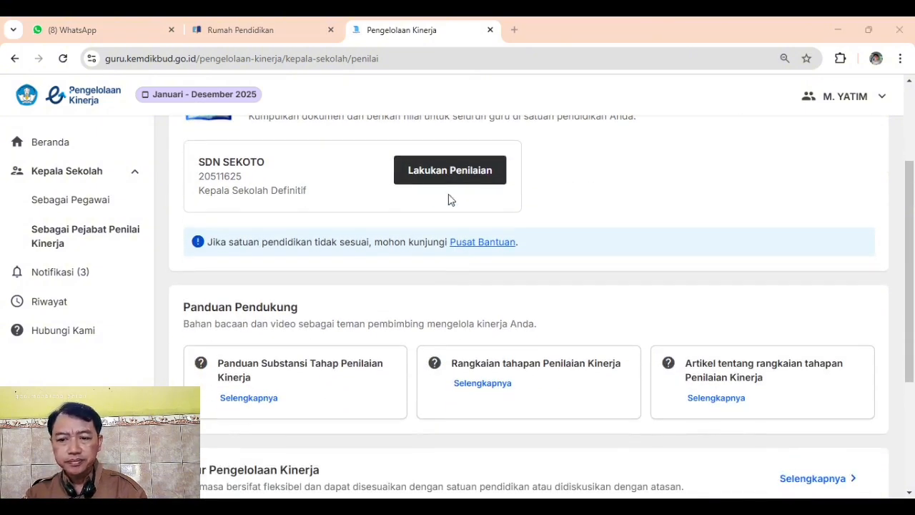
Step: Open Lakukan Penilaian for SDN SEKOTO and examine the assessment, document collection and Penetapan Predikat Kinerja stages
click(449, 174)
scroll(509, 223, down, 2)
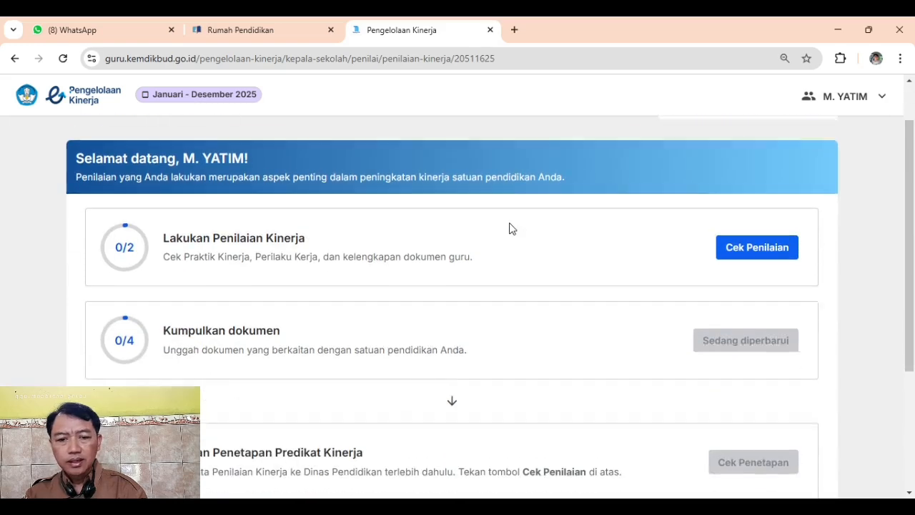
scroll(224, 239, up, 1)
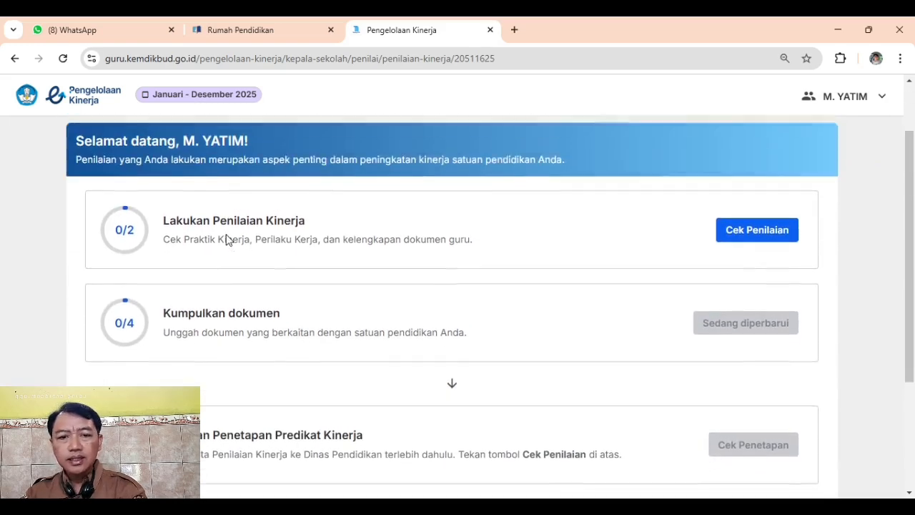
drag(112, 239, 141, 242)
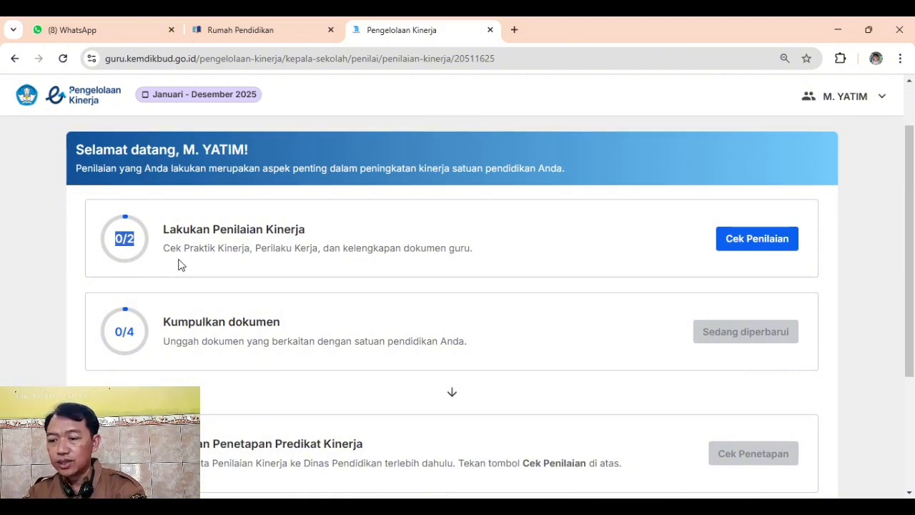
click(129, 239)
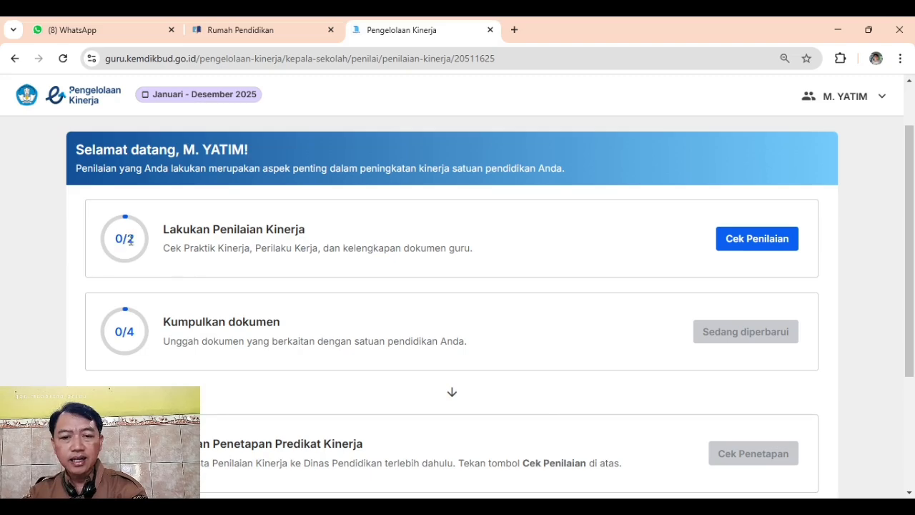
drag(129, 239, 139, 247)
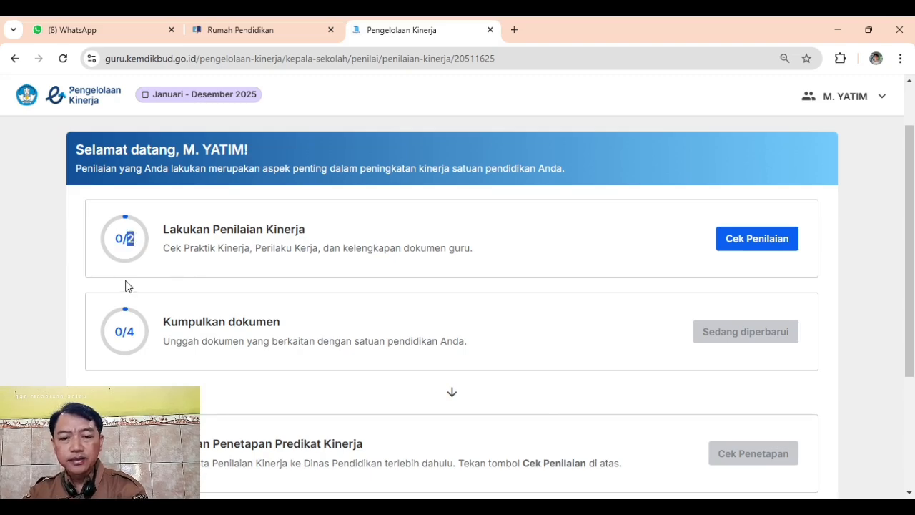
scroll(787, 250, down, 2)
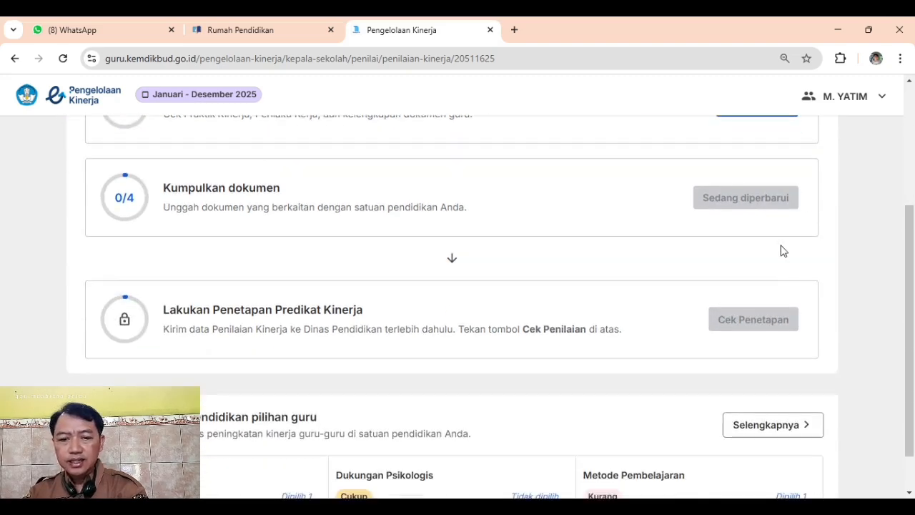
scroll(776, 250, up, 1)
scroll(776, 251, up, 1)
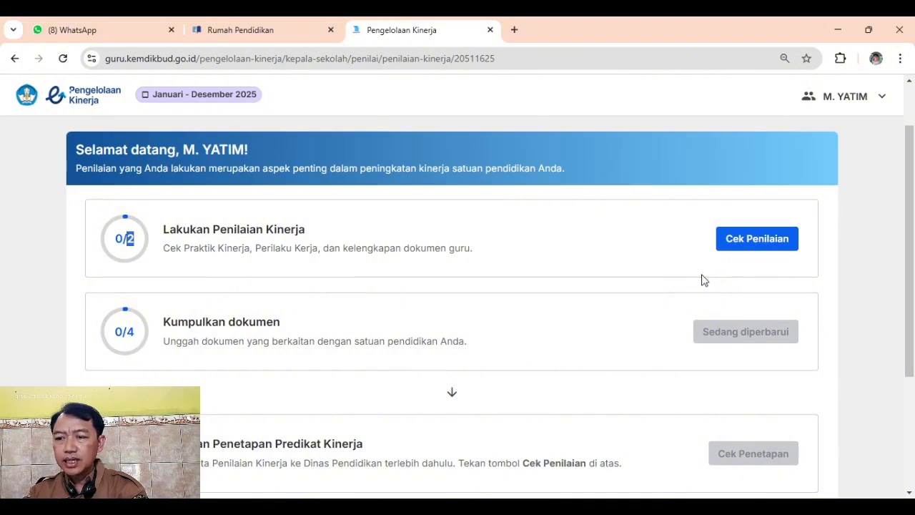
Step: Open Cek Penilaian and examine the teachers' employment status, observation schedule, Praktik Kinerja and Perilaku Kerja status in Daftar Penilaian Kinerja
click(753, 241)
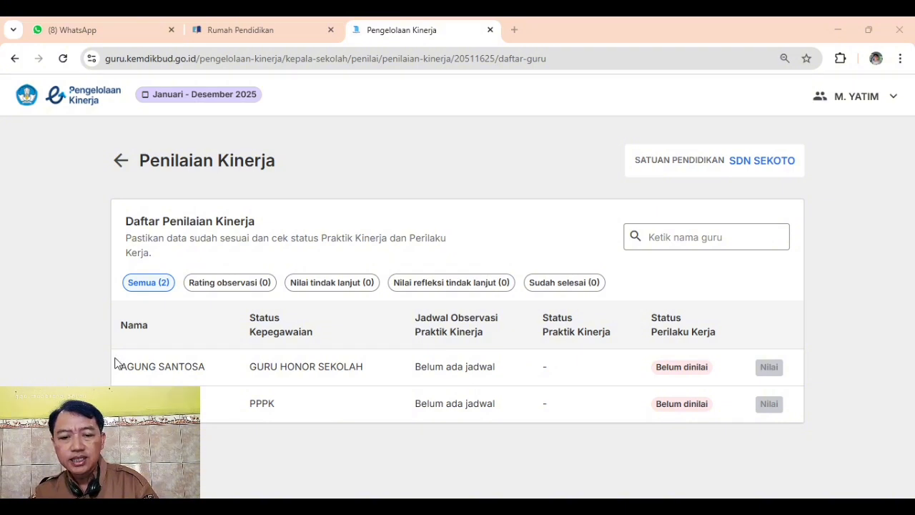
drag(117, 363, 304, 380)
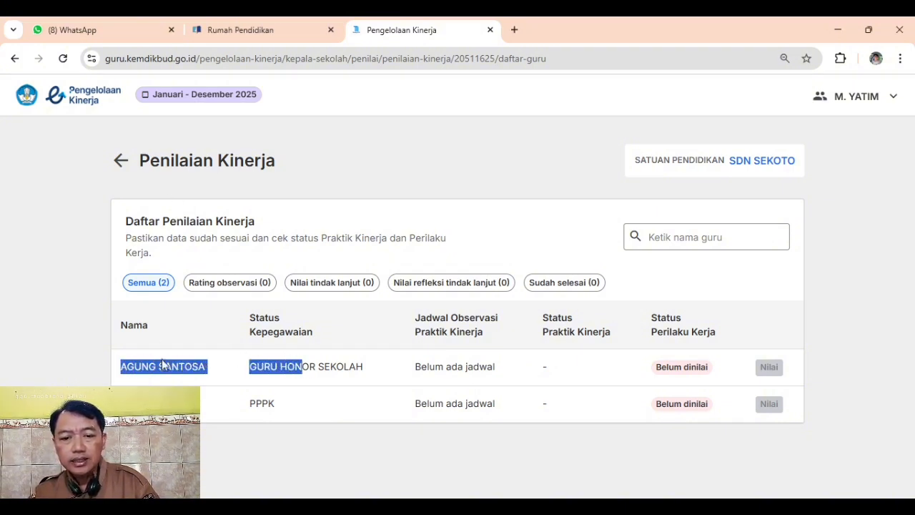
click(157, 383)
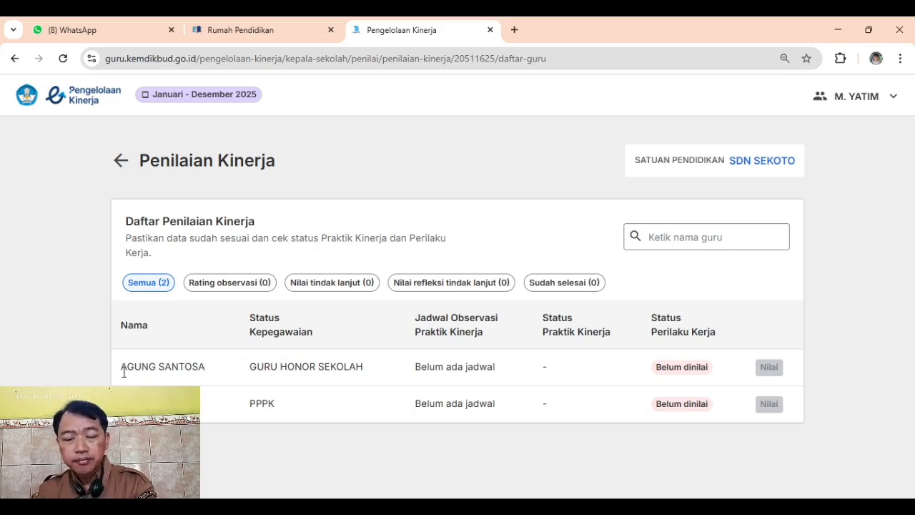
drag(123, 369, 782, 403)
click(838, 313)
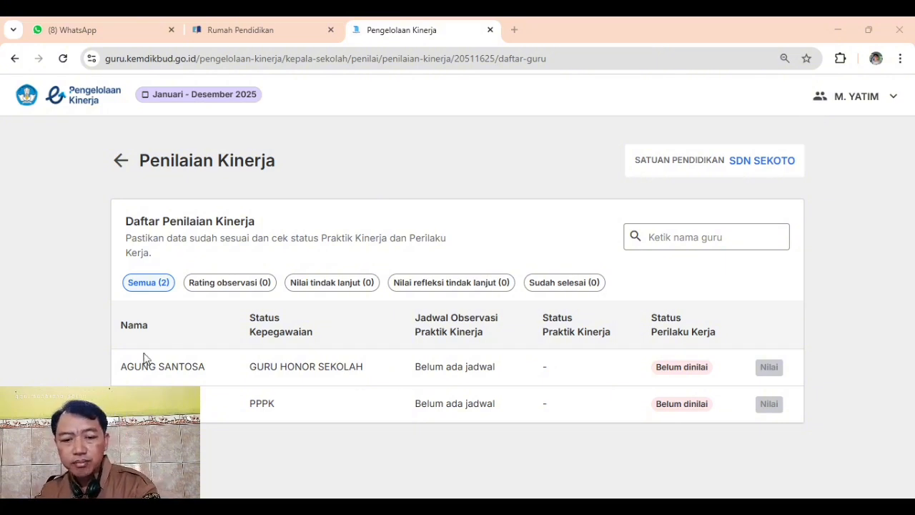
drag(122, 365, 769, 366)
click(851, 295)
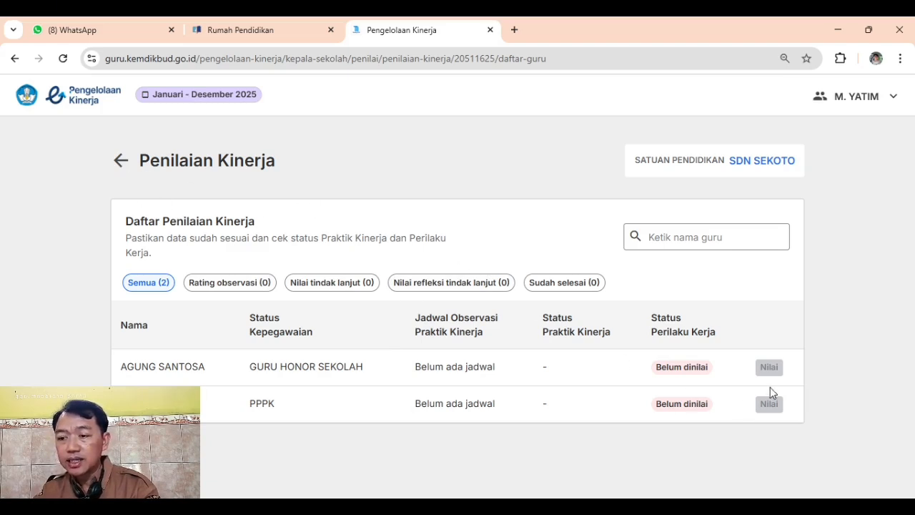
Step: Return to the Penilaian Kinerja overview and review its remaining stages and the teachers' chosen Rapor Pendidikan dimensions
click(117, 162)
scroll(500, 308, down, 2)
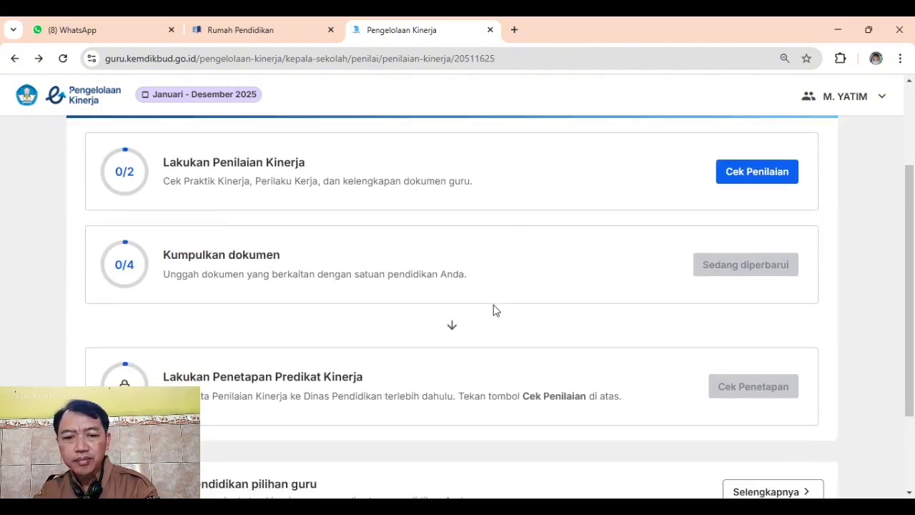
scroll(479, 304, down, 1)
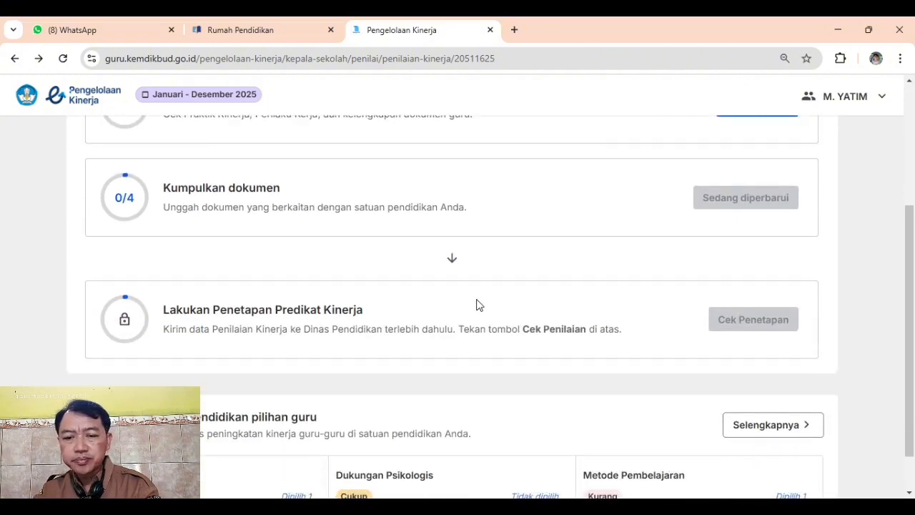
scroll(477, 302, down, 1)
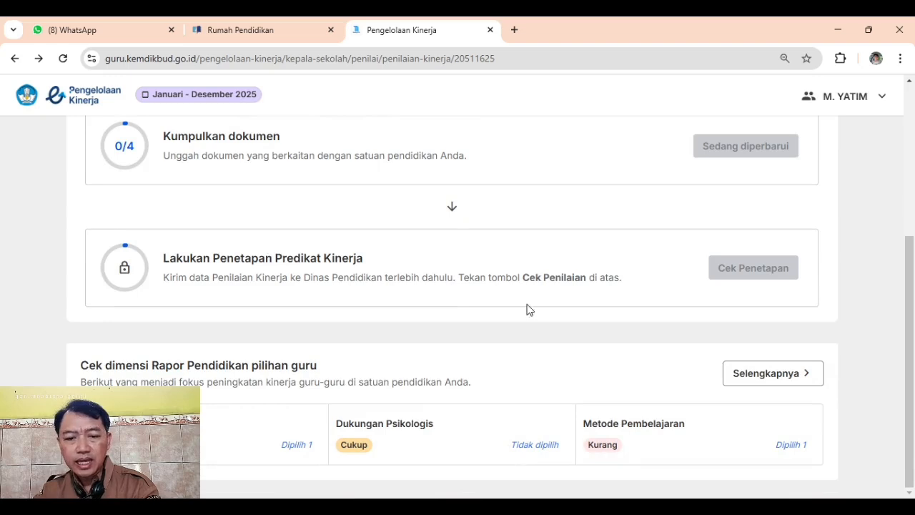
scroll(513, 293, up, 3)
scroll(513, 293, down, 1)
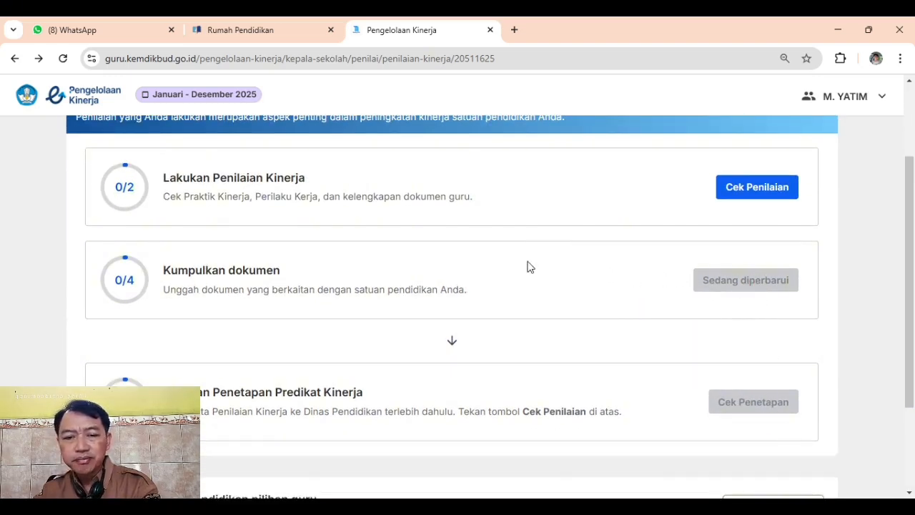
scroll(530, 267, up, 2)
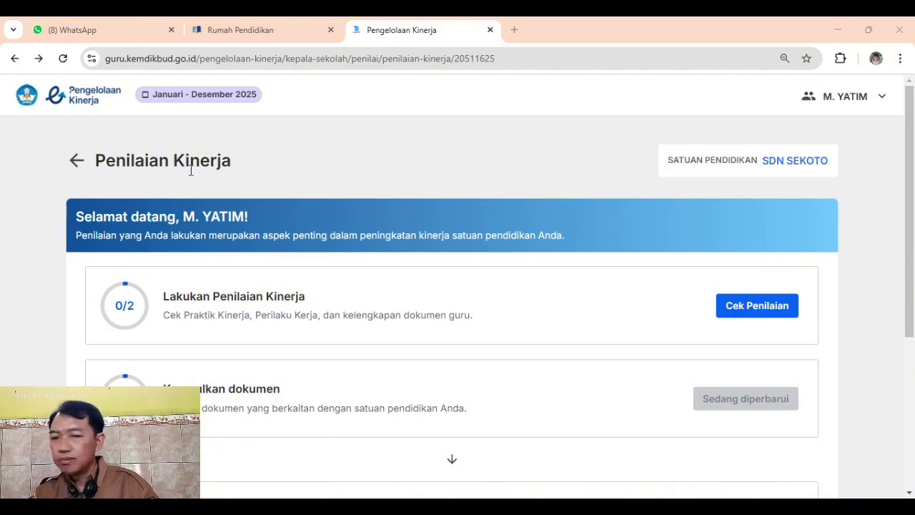
Step: Go back through Sebagai Pegawai to Beranda and review the Info Penting, period switching notice and Alur Pengelolaan Kinerja
click(78, 163)
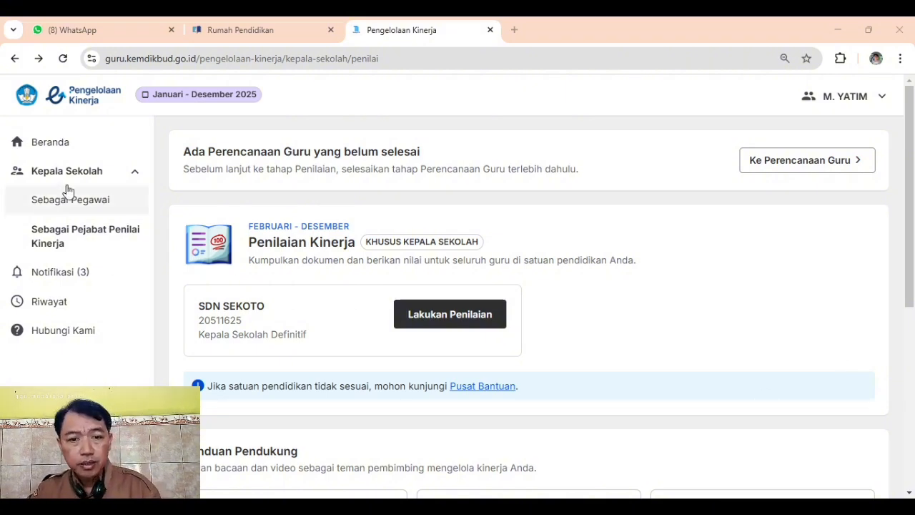
click(80, 205)
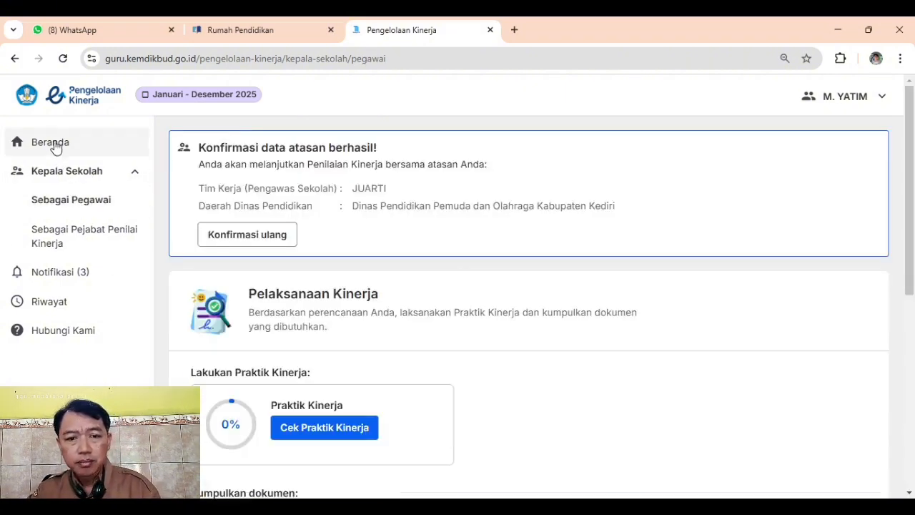
click(51, 143)
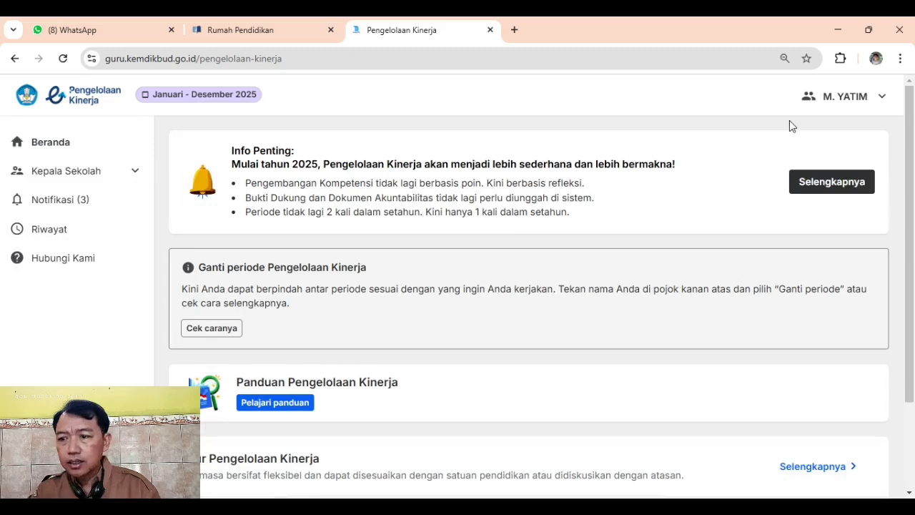
scroll(482, 287, down, 2)
scroll(470, 288, up, 2)
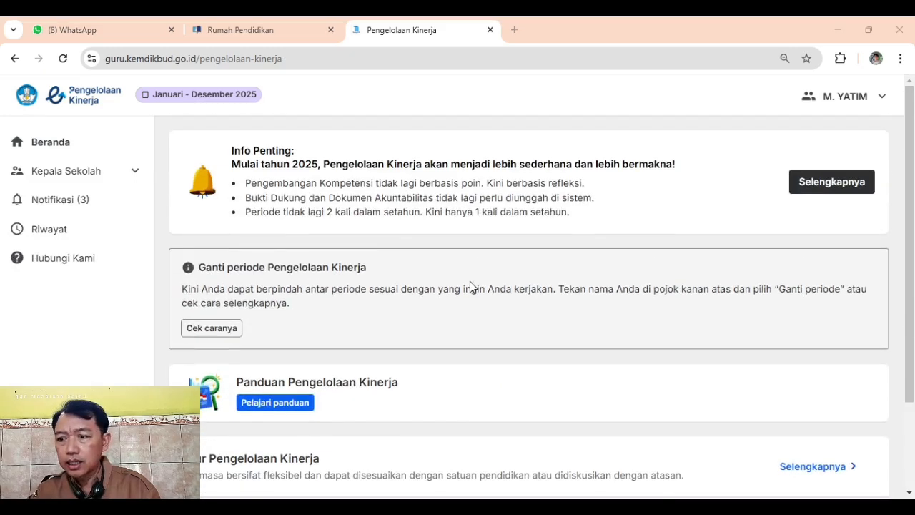
scroll(368, 233, down, 2)
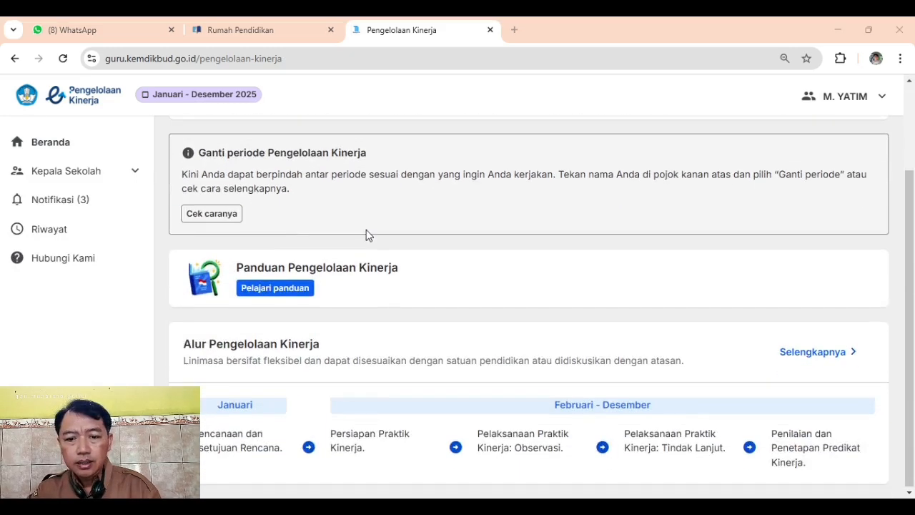
scroll(366, 230, up, 2)
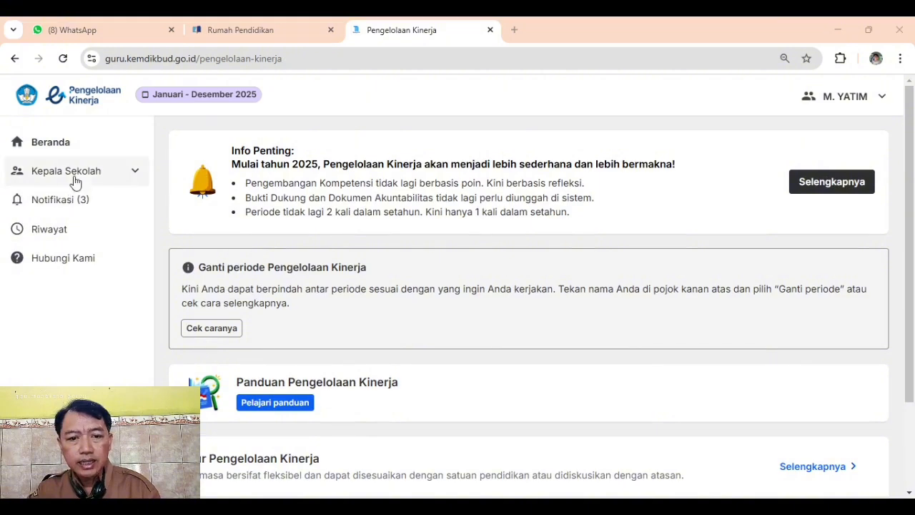
Step: Open the Info Penting article on Penyederhanaan Pengelolaan Kinerja, and return to Beranda to review the Panduan and Alur Pengelolaan Kinerja sections
click(831, 181)
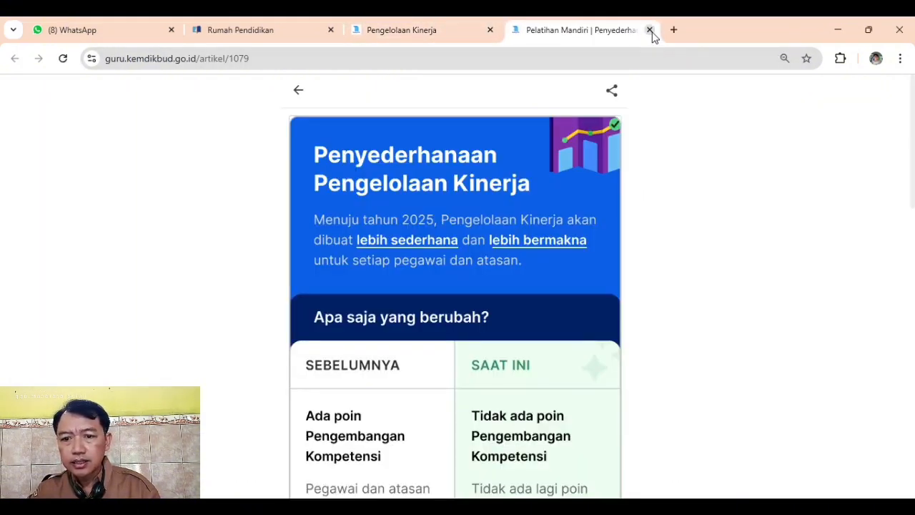
click(400, 31)
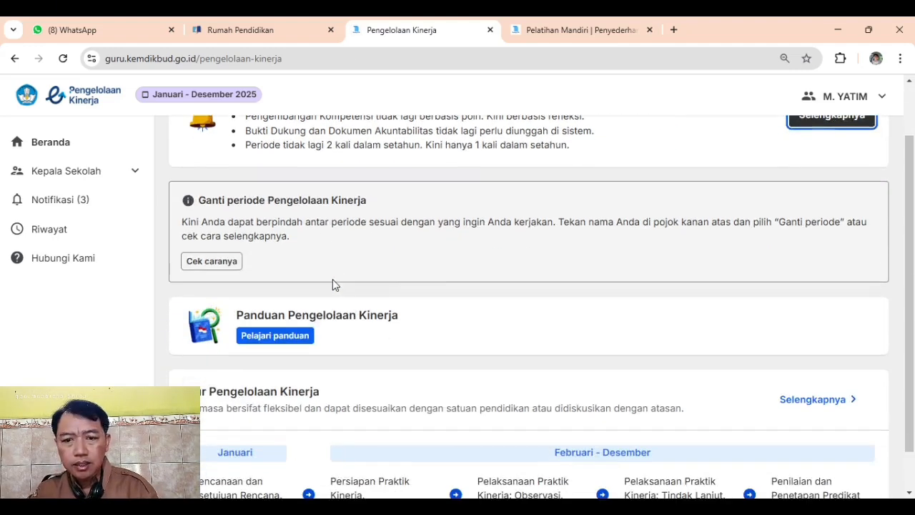
scroll(333, 282, down, 1)
scroll(332, 280, up, 1)
scroll(333, 280, down, 2)
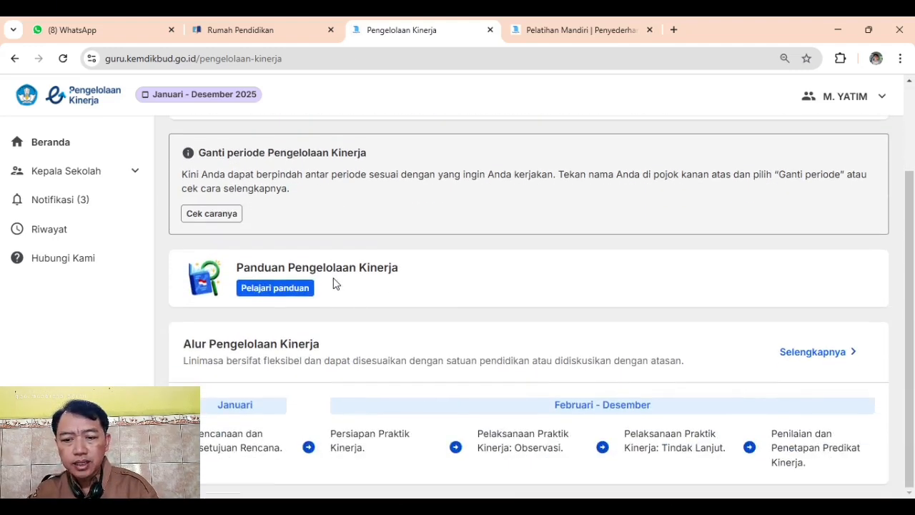
scroll(330, 276, up, 1)
scroll(331, 274, up, 2)
Step: Check the principal's notifications and Sebagai Pegawai, and switch to the teacher's browser window to show its Pelaksanaan Kinerja section
click(54, 201)
click(71, 175)
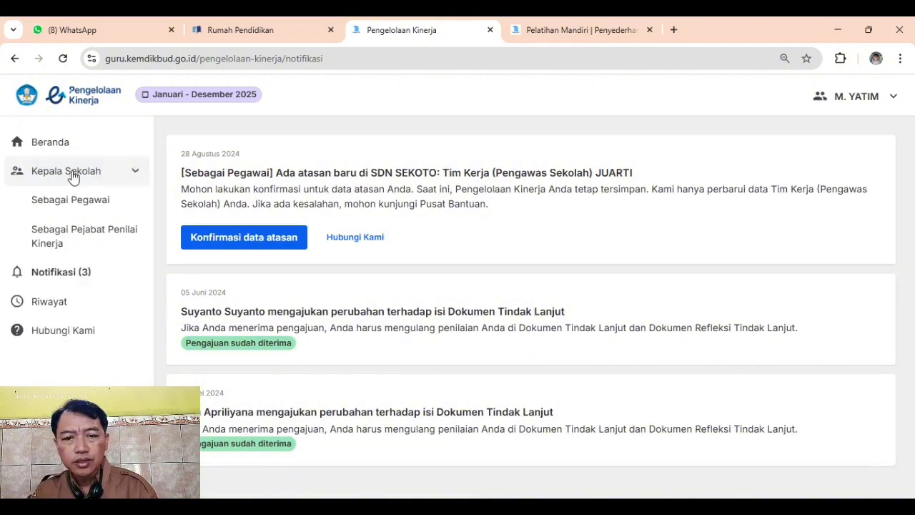
click(91, 206)
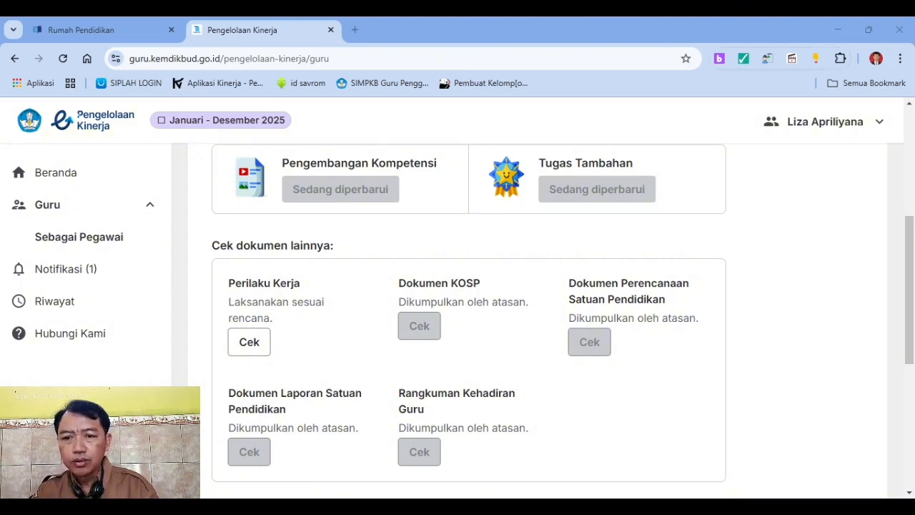
scroll(469, 313, up, 4)
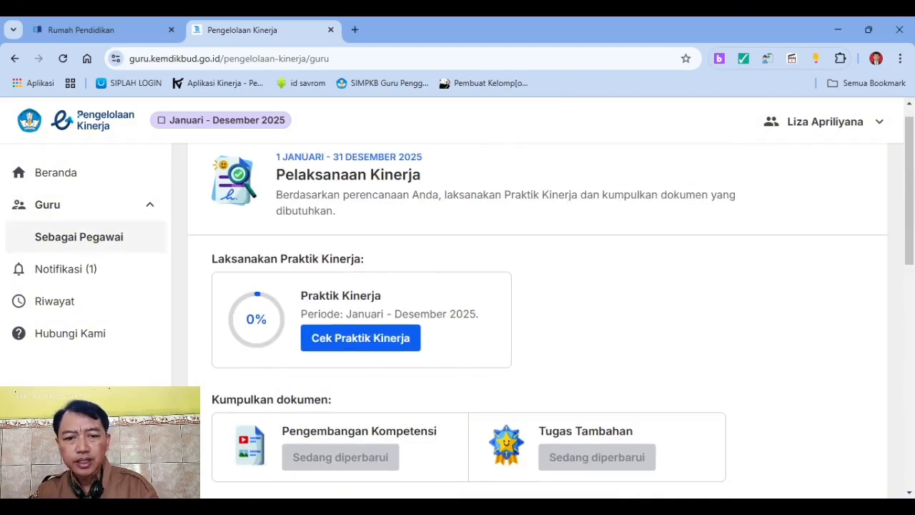
Step: Review the teacher's Sebagai Pegawai page, covering Praktik Kinerja, Kumpulkan dokumen, Cek dokumen lainnya and Alur Pengelolaan Kinerja
click(86, 236)
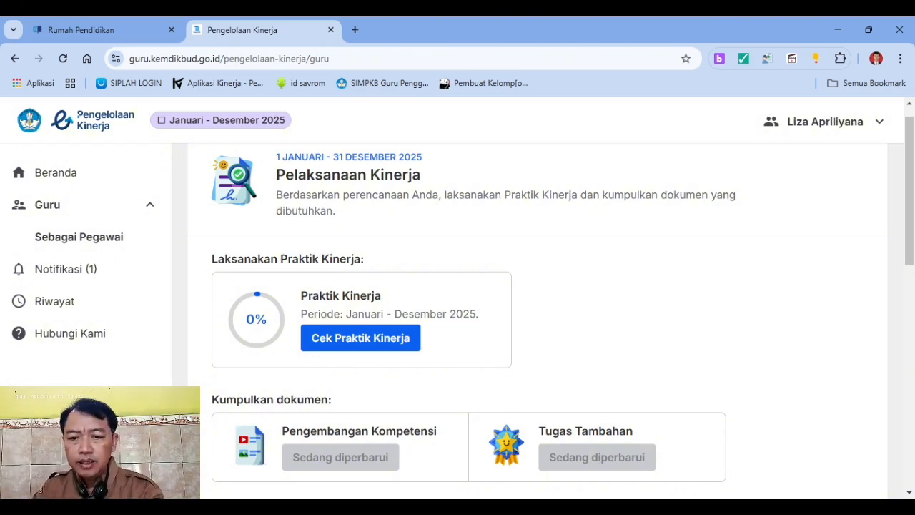
scroll(537, 307, down, 5)
scroll(537, 307, down, 3)
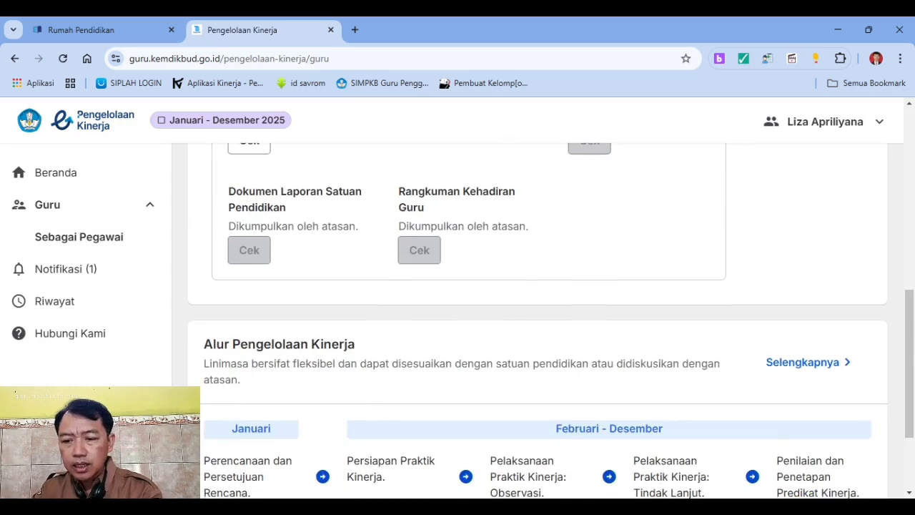
scroll(536, 308, up, 8)
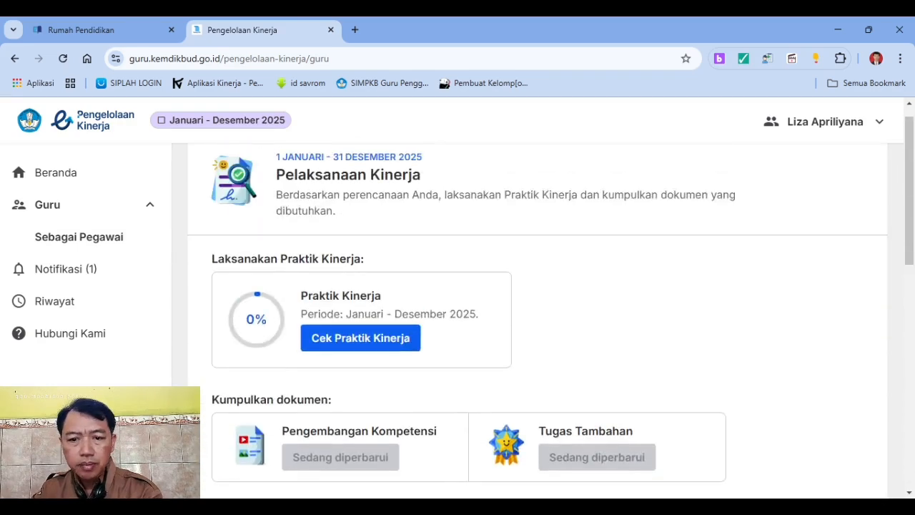
key(alt+Tab)
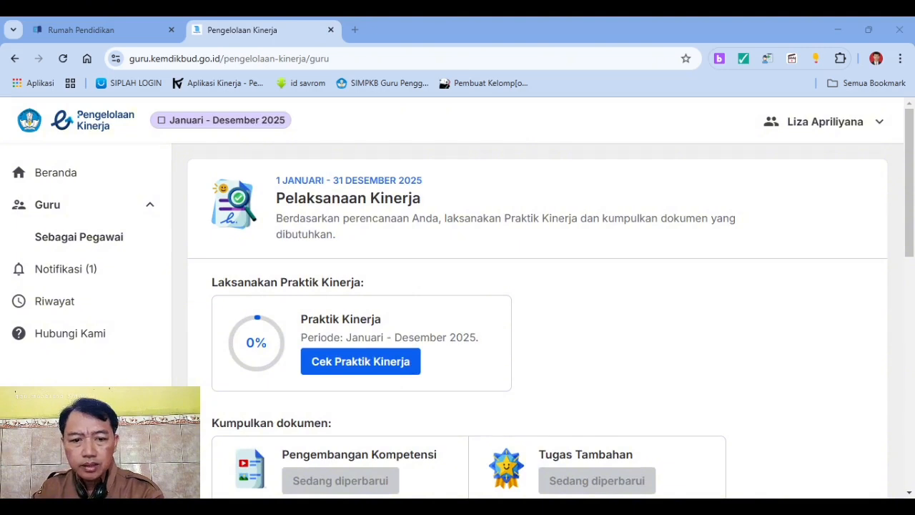
scroll(536, 304, down, 1)
scroll(536, 304, up, 1)
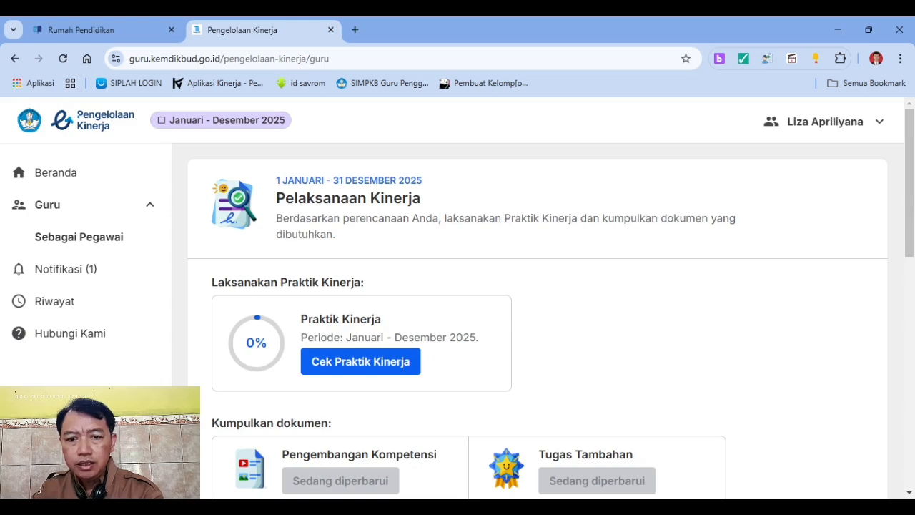
scroll(536, 314, down, 5)
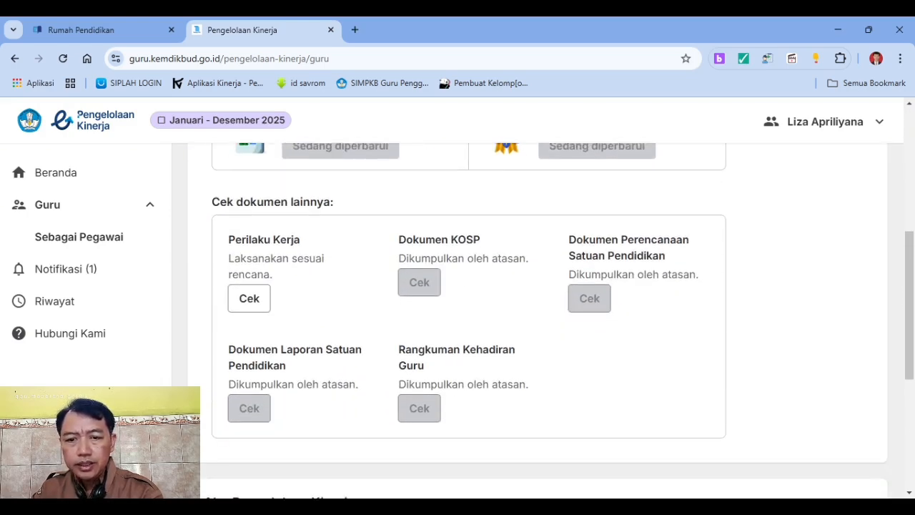
scroll(536, 315, down, 1)
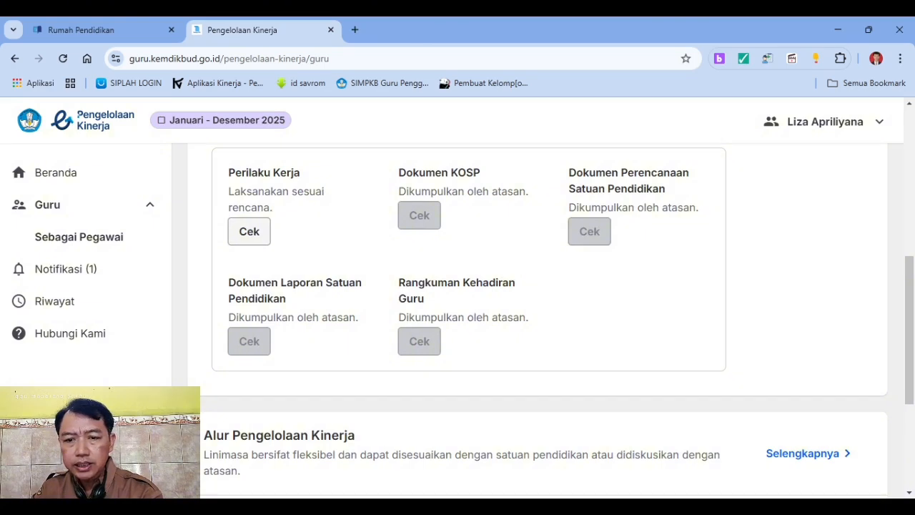
Step: Open the teacher's Perilaku Kerja document and review the agreed indicators and behaviours from Berorientasi Pelayanan through Kolaboratif
click(248, 232)
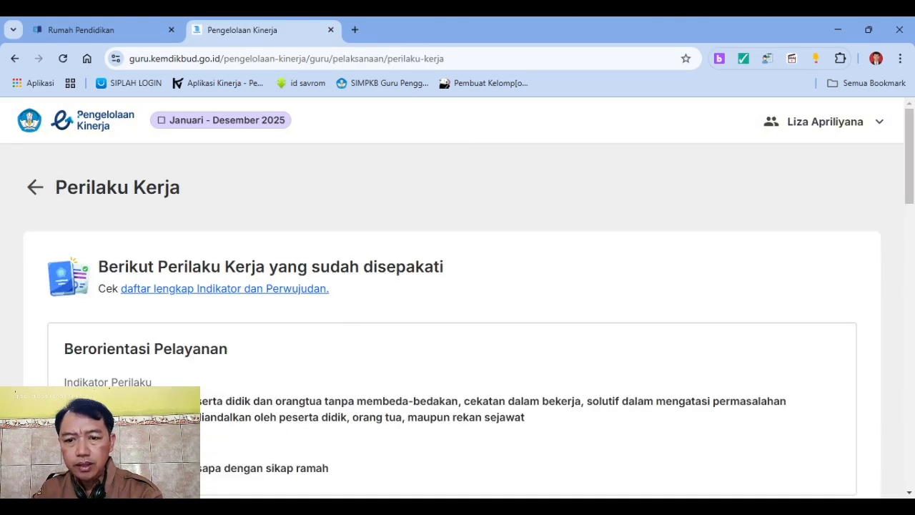
scroll(457, 300, down, 1)
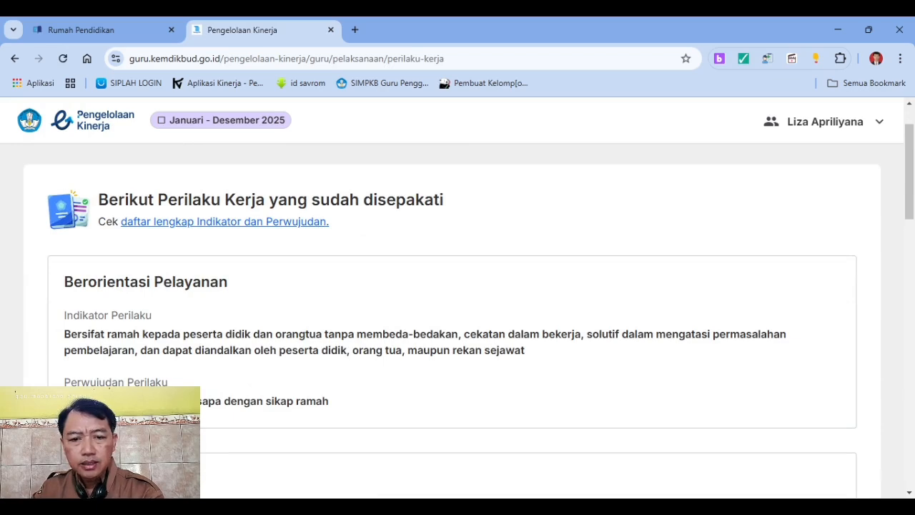
drag(98, 199, 445, 199)
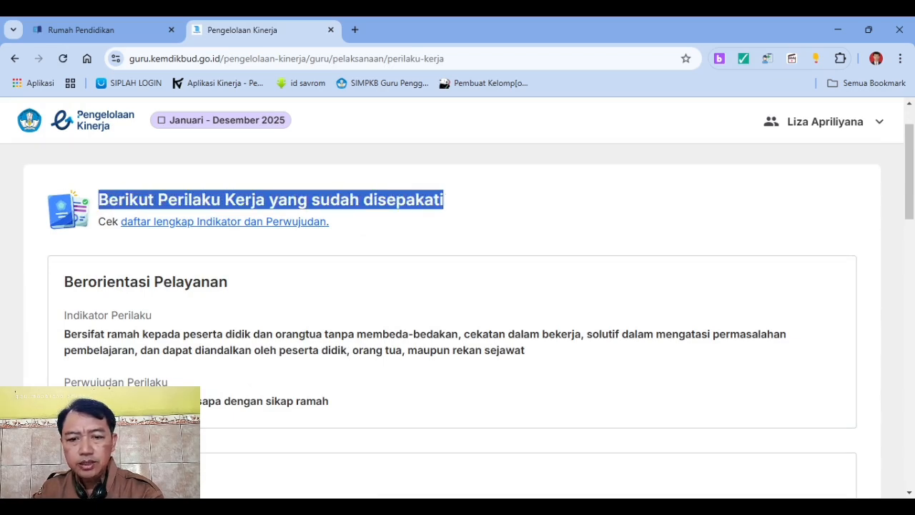
scroll(458, 300, down, 1)
scroll(458, 300, up, 1)
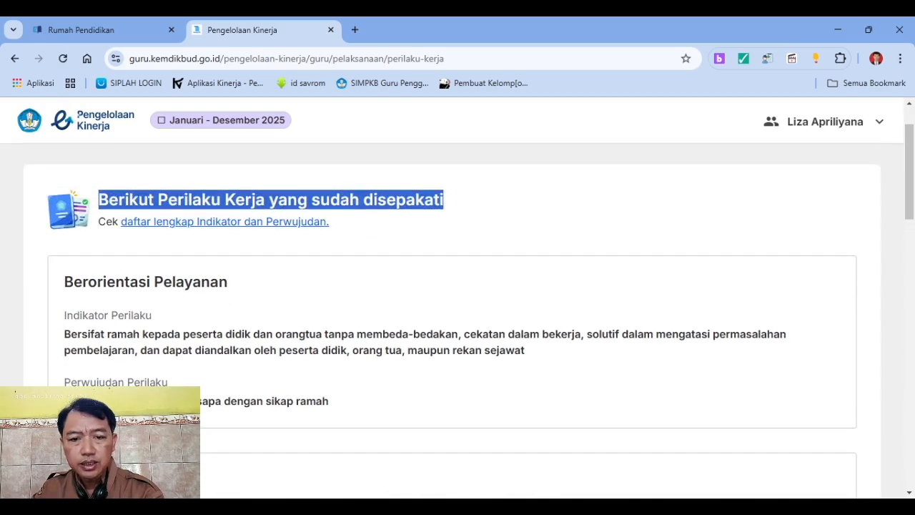
scroll(458, 308, down, 5)
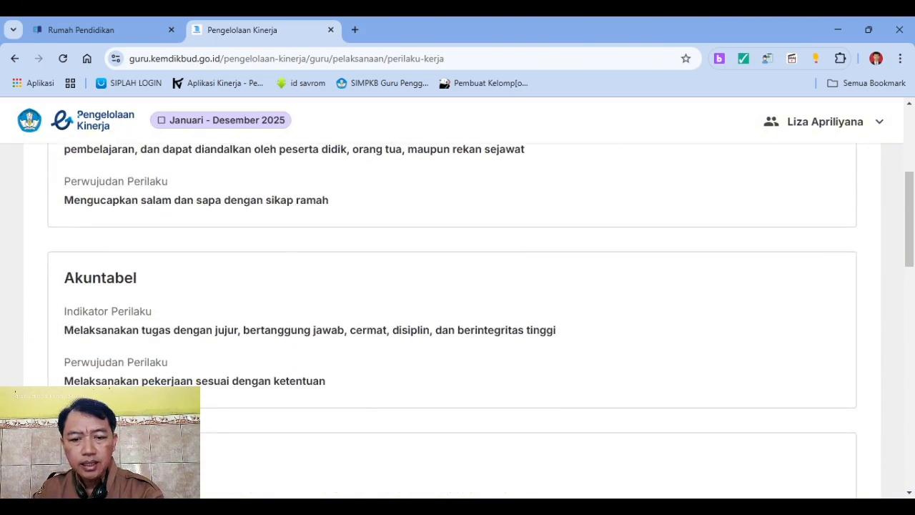
scroll(458, 321, down, 6)
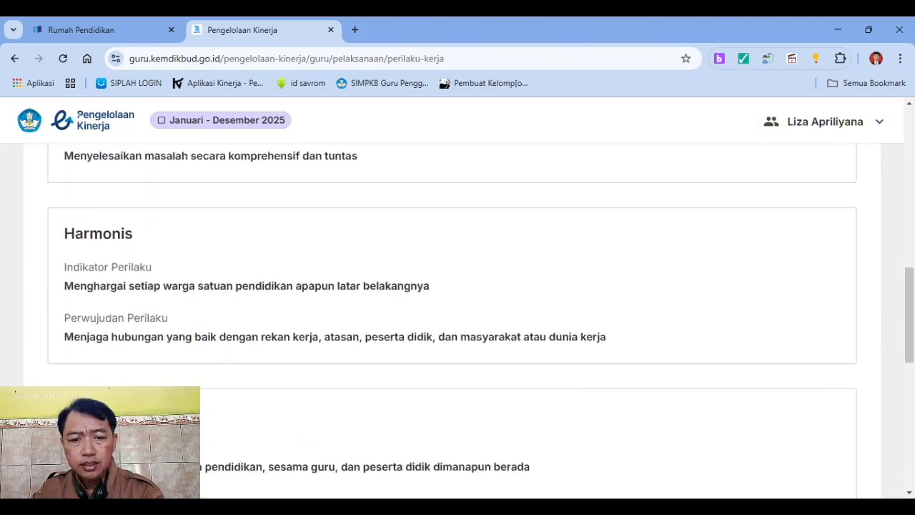
scroll(458, 300, down, 6)
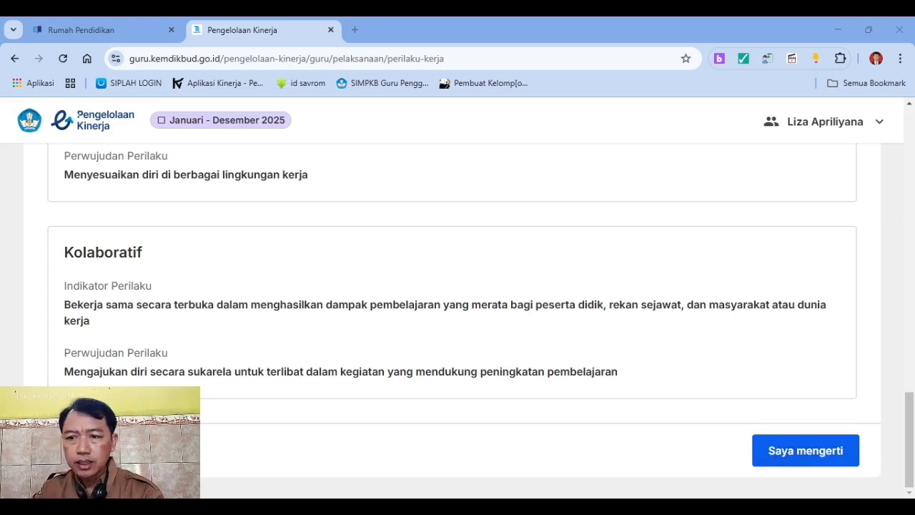
scroll(458, 322, up, 15)
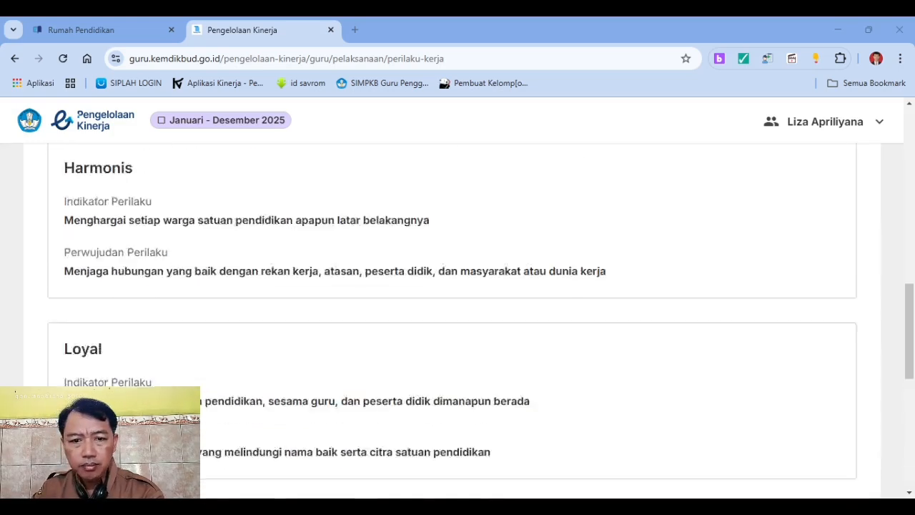
scroll(458, 322, up, 5)
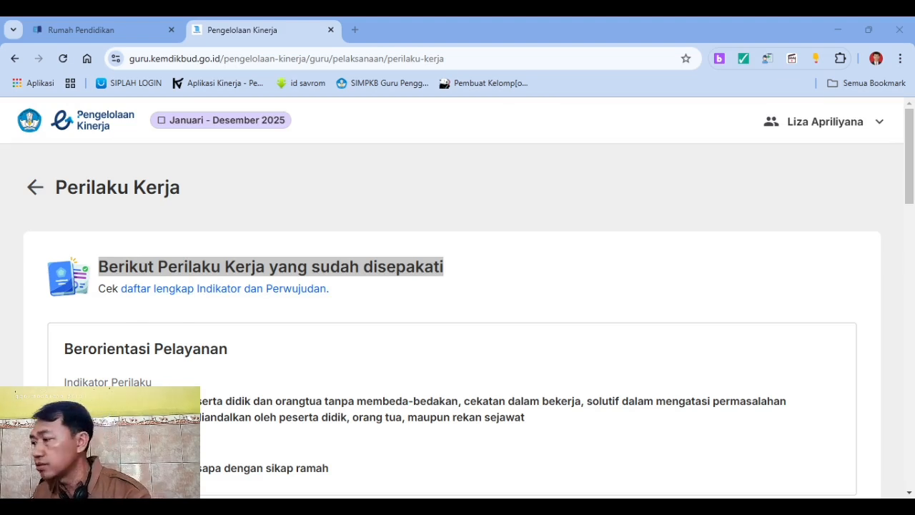
Step: Open the full list of Indikator dan Perwujudan and review the Berorientasi Pelayanan section, highlighting the text of indicator 1.1
click(225, 289)
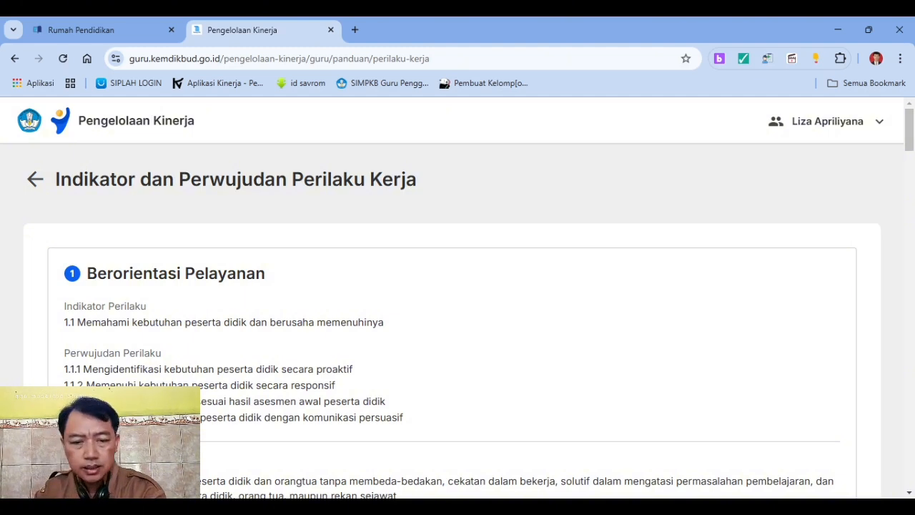
scroll(458, 300, down, 1)
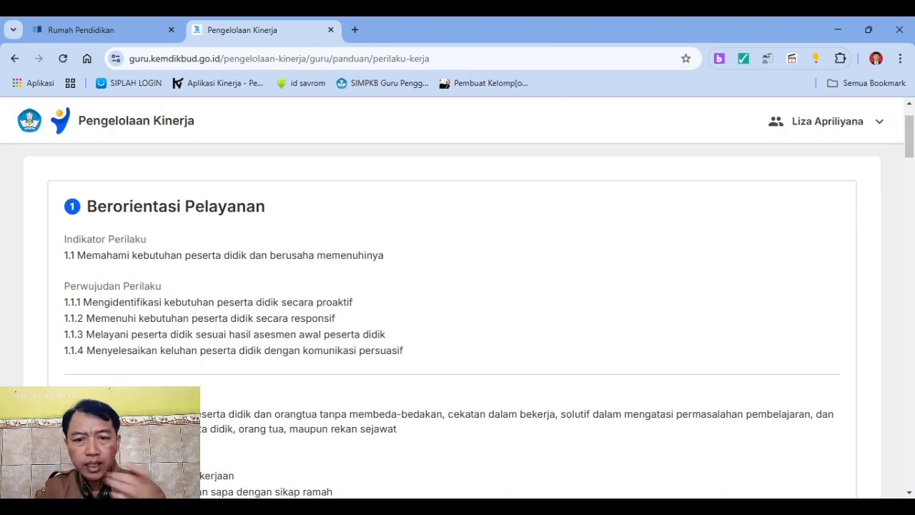
scroll(457, 300, down, 1)
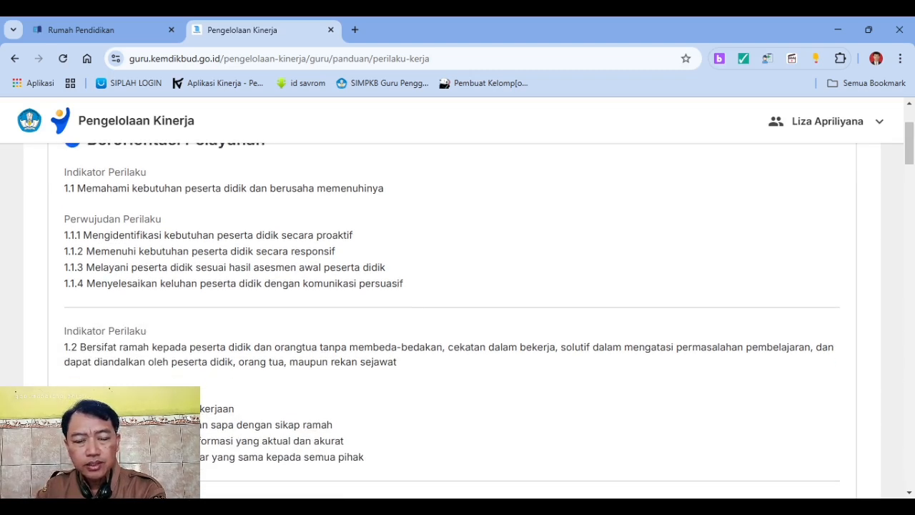
drag(77, 188, 384, 188)
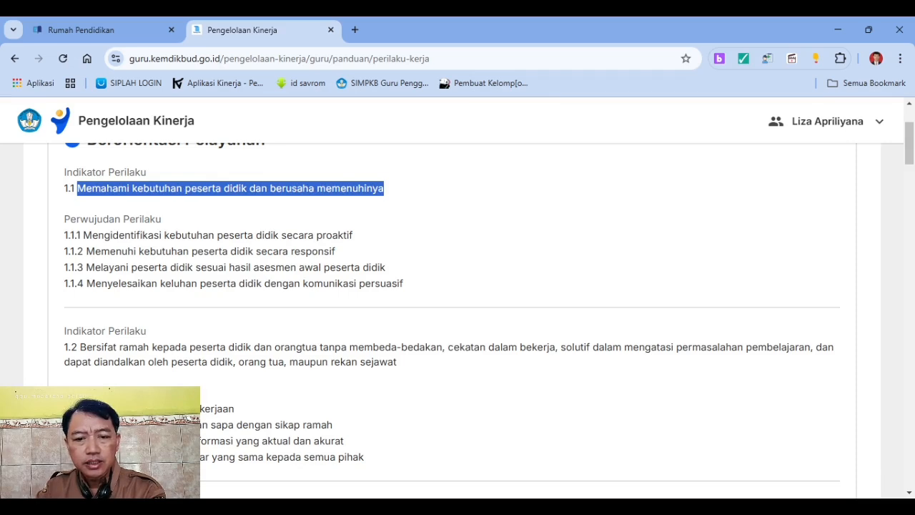
scroll(458, 307, down, 1)
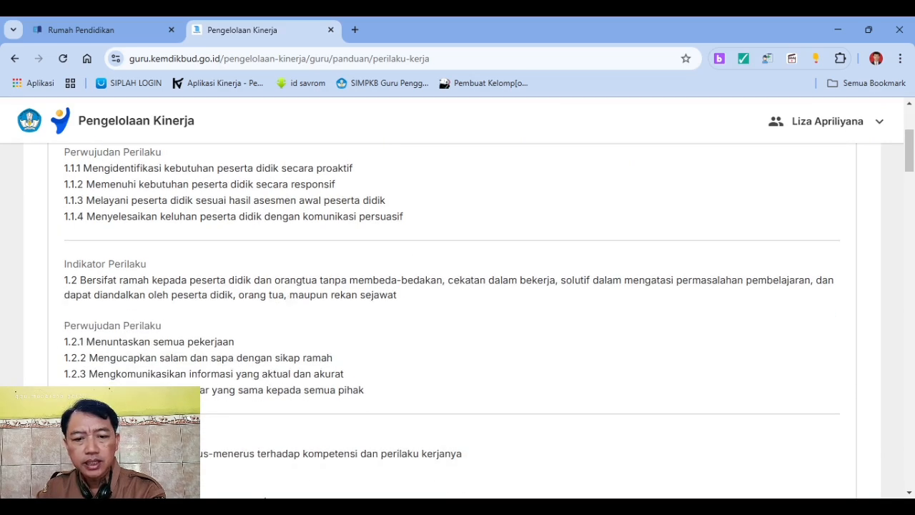
scroll(458, 308, down, 5)
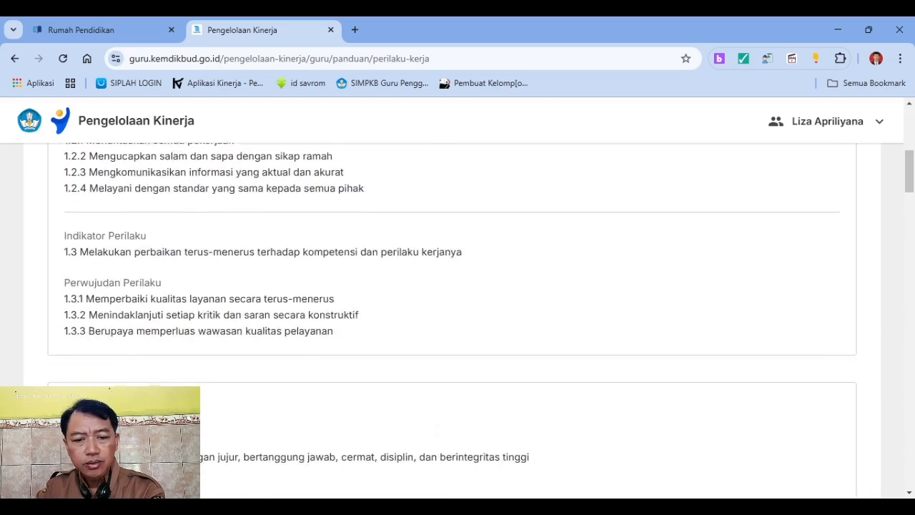
Step: Examine the Akuntabel, Kompeten and Harmonis indicators in the full list, and return to the Berorientasi Pelayanan section
scroll(458, 307, down, 3)
scroll(458, 307, up, 3)
scroll(458, 308, down, 5)
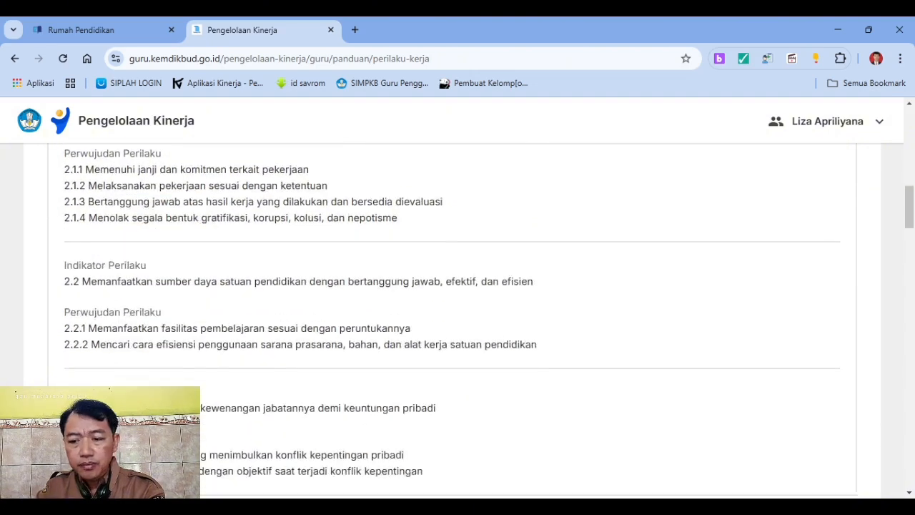
scroll(458, 307, down, 2)
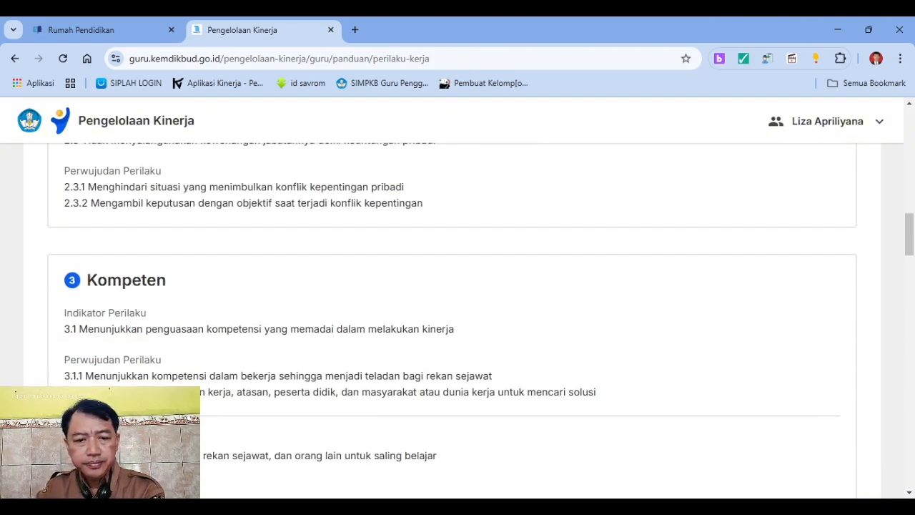
scroll(458, 308, down, 5)
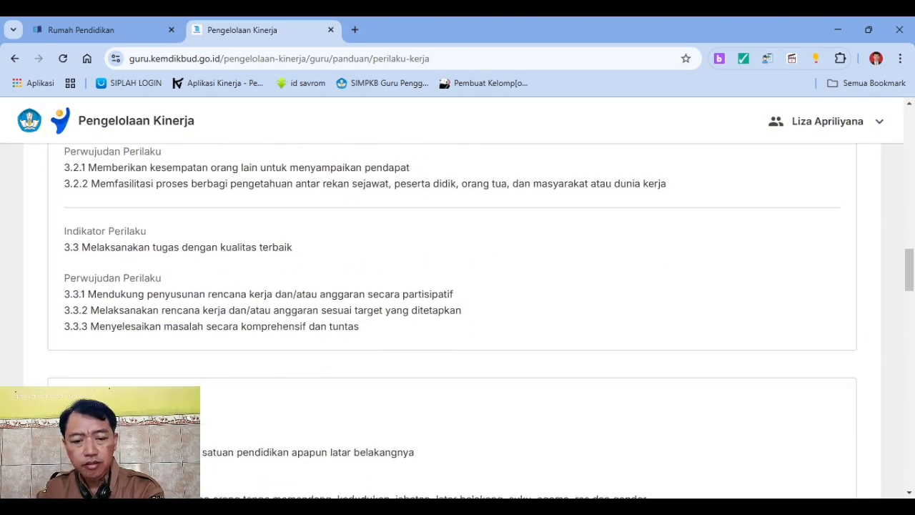
scroll(458, 307, down, 2)
scroll(458, 307, up, 1)
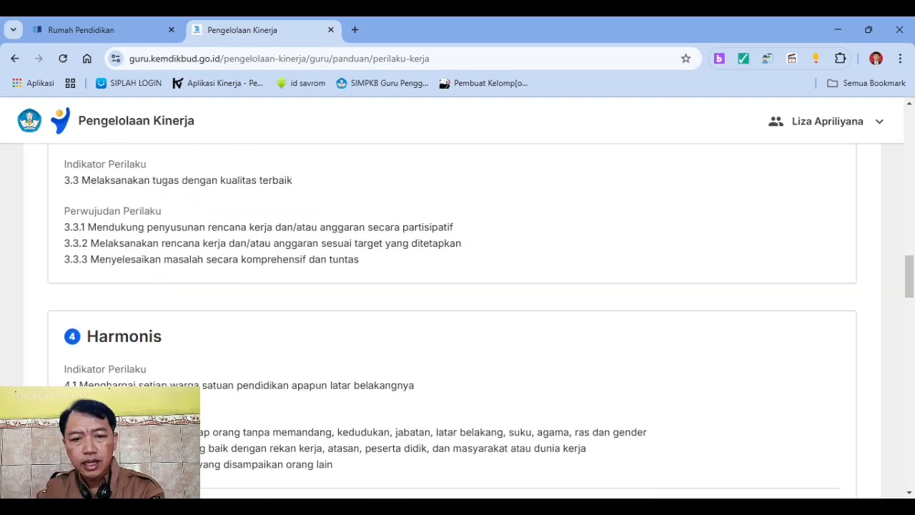
scroll(458, 307, up, 2)
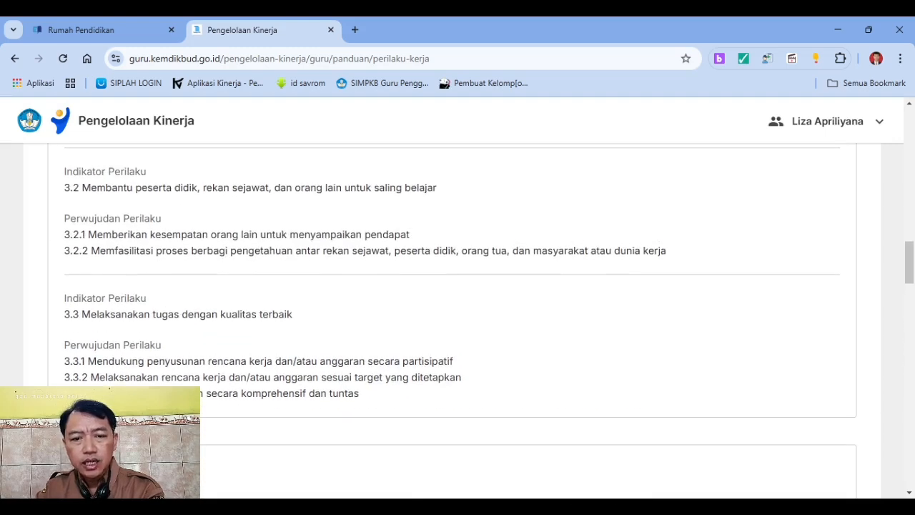
scroll(458, 307, up, 1)
scroll(458, 308, up, 1)
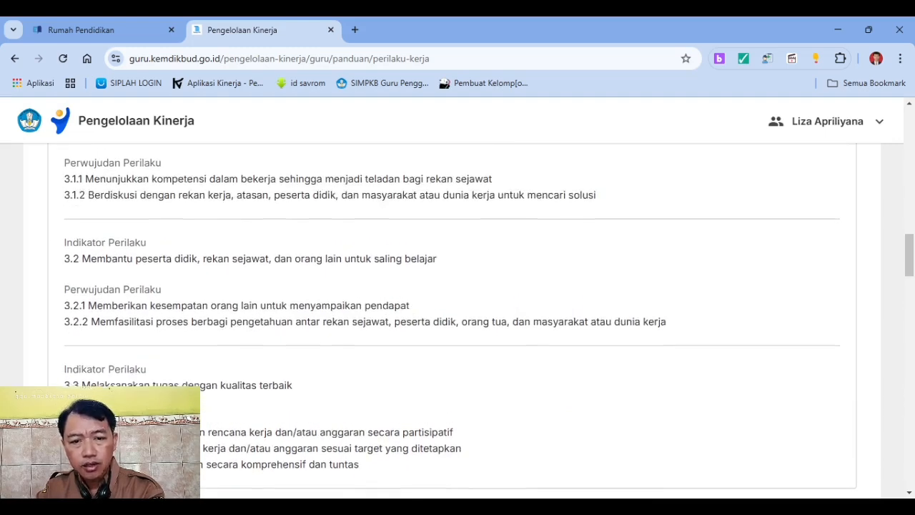
scroll(457, 308, up, 1)
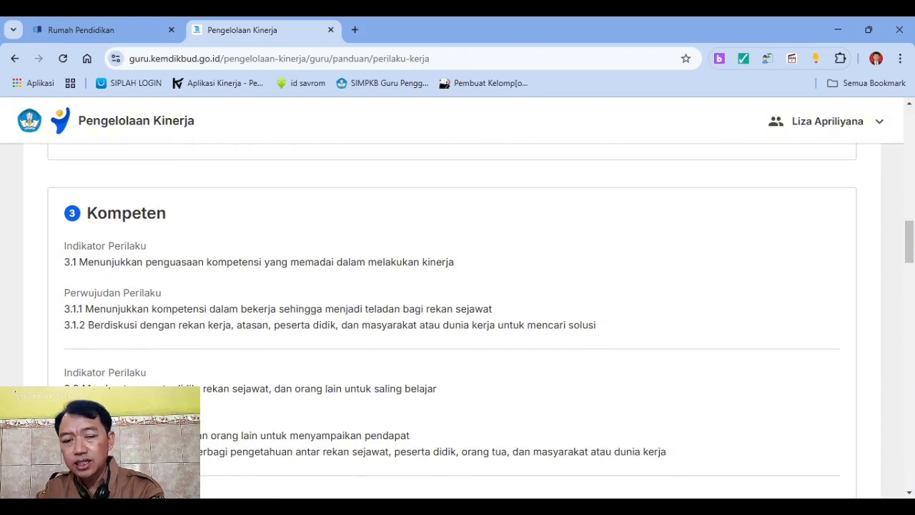
scroll(458, 322, up, 15)
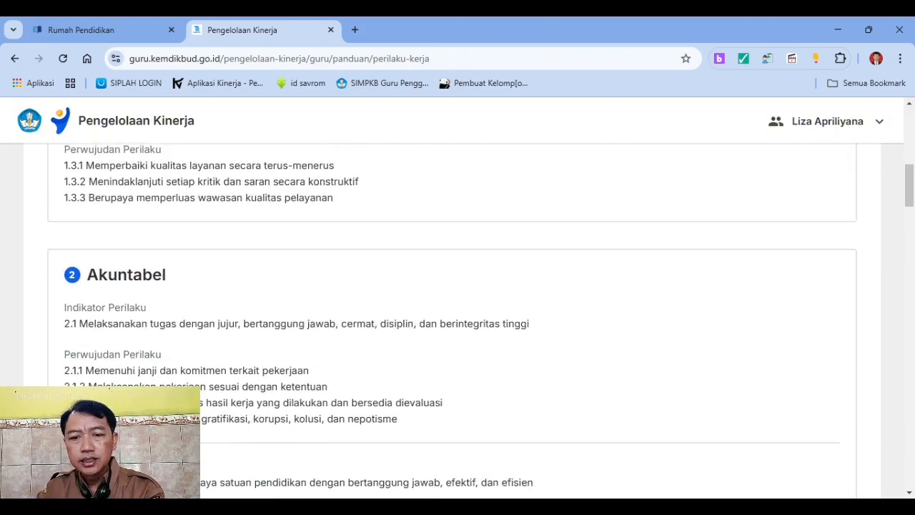
scroll(457, 322, up, 8)
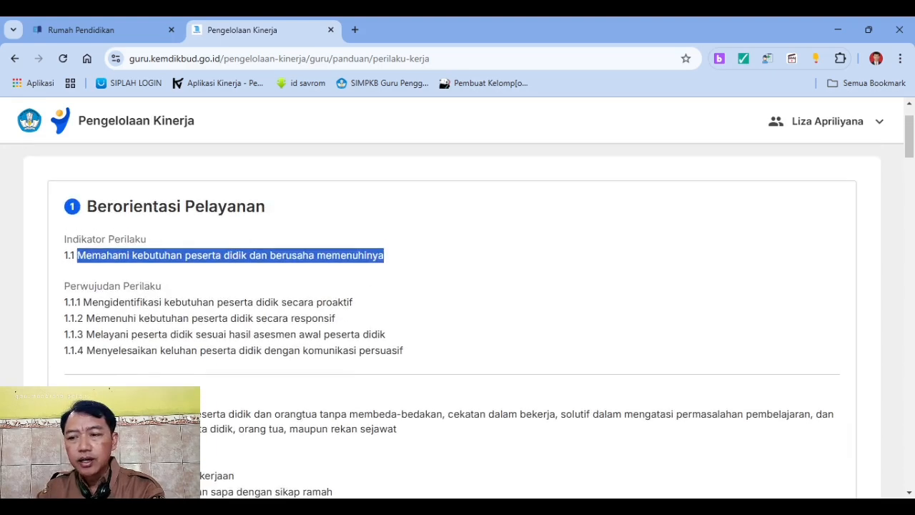
Step: Examine the full Perilaku Kerja indicator list from Berorientasi Pelayanan through section 7, highlighting the first Perwujudan Perilaku heading
scroll(458, 322, down, 1)
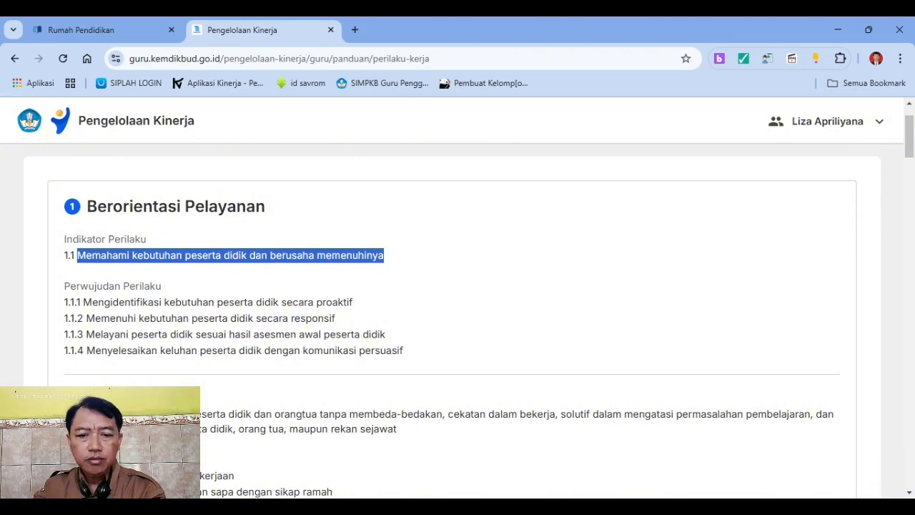
drag(64, 286, 162, 287)
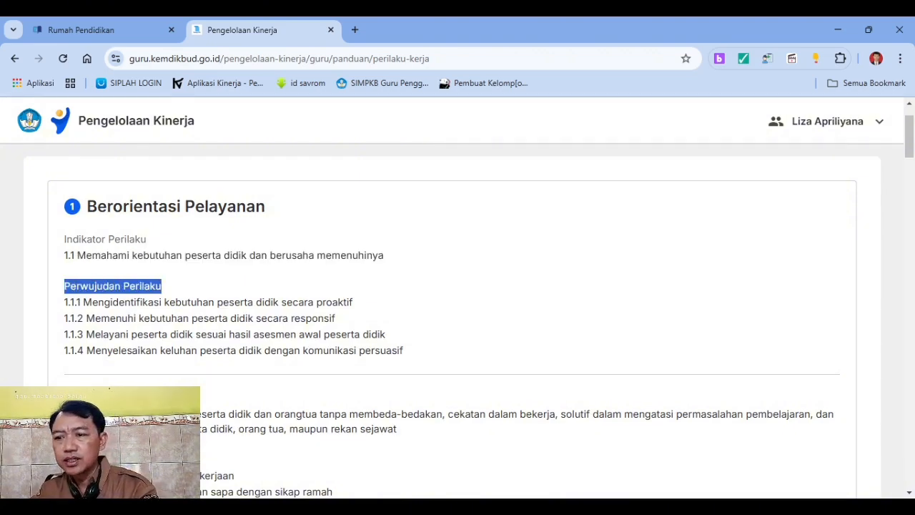
scroll(458, 322, down, 2)
scroll(481, 322, down, 10)
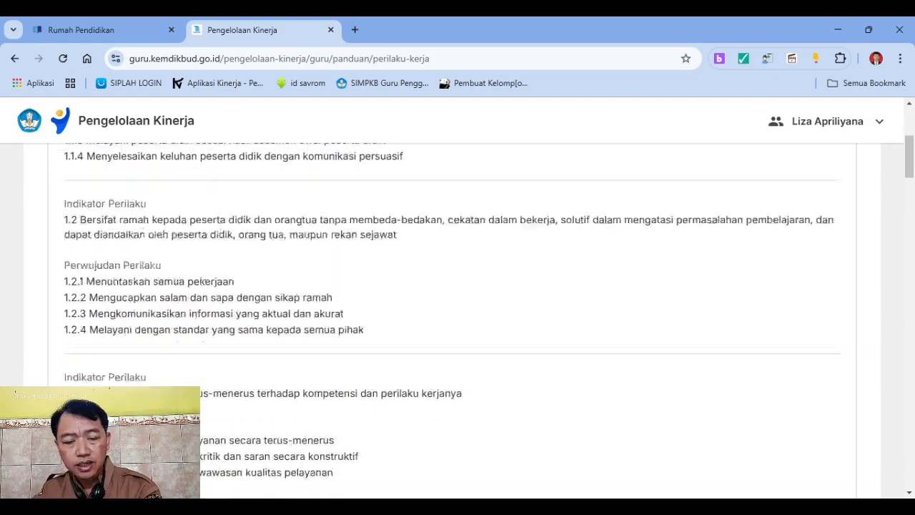
scroll(458, 321, down, 15)
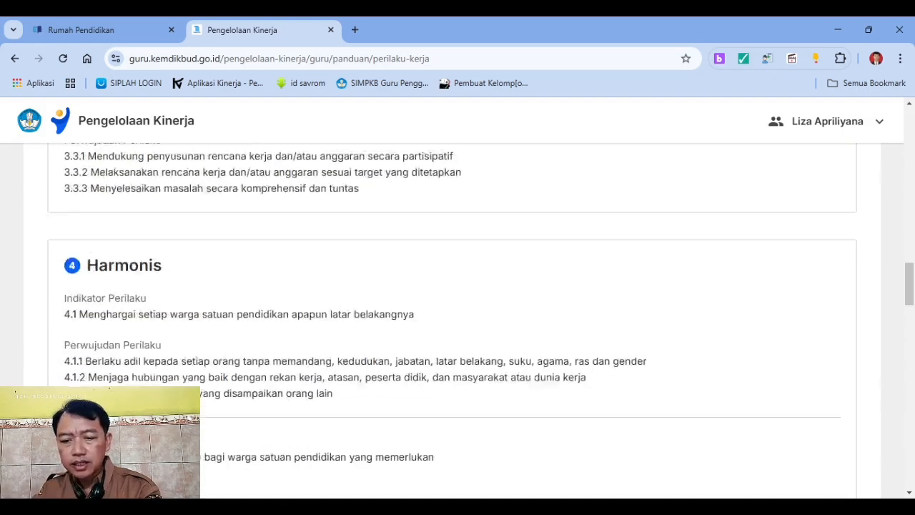
scroll(457, 321, down, 15)
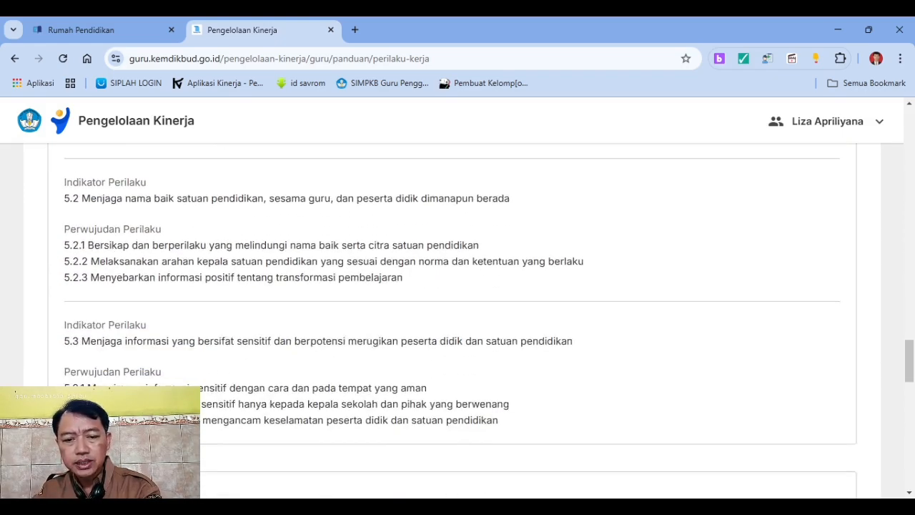
scroll(457, 322, down, 4)
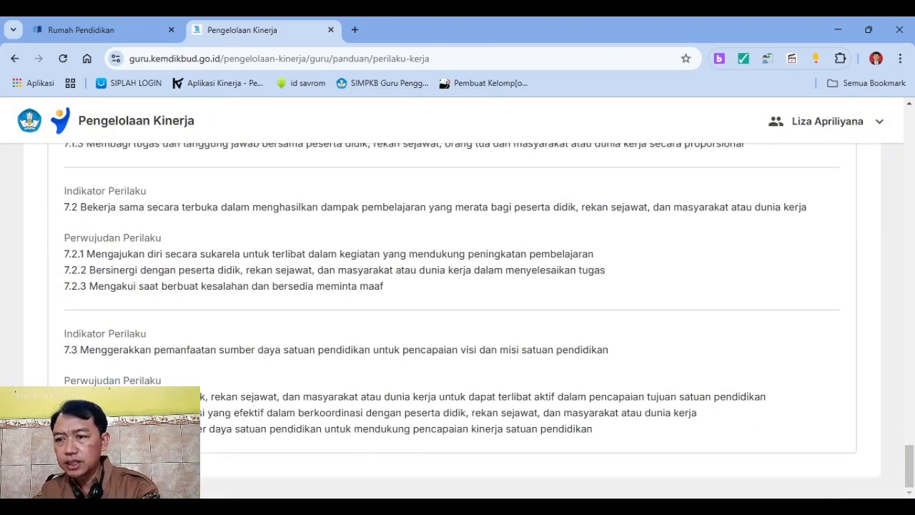
scroll(458, 322, up, 1)
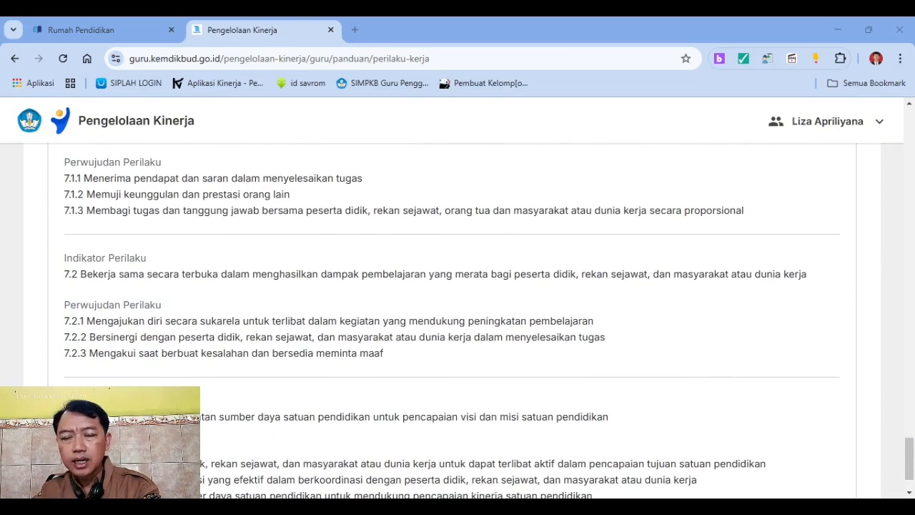
scroll(458, 322, up, 15)
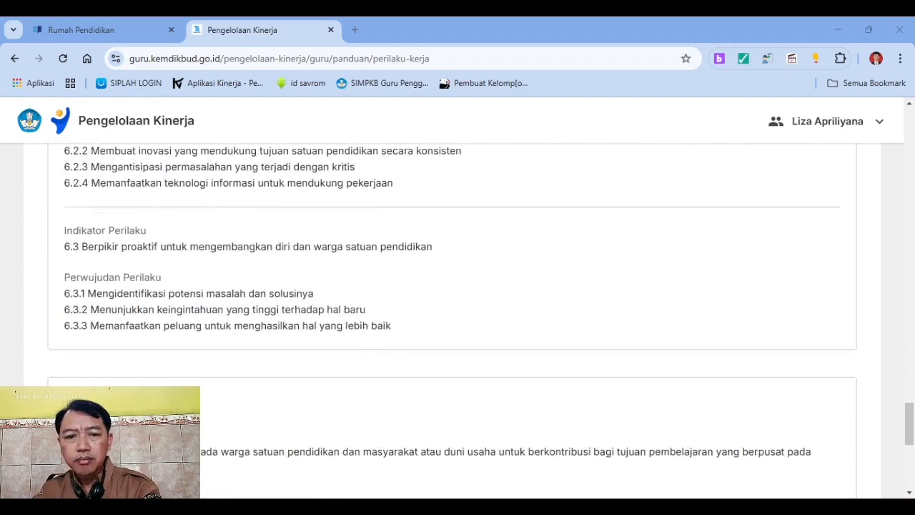
scroll(458, 322, up, 15)
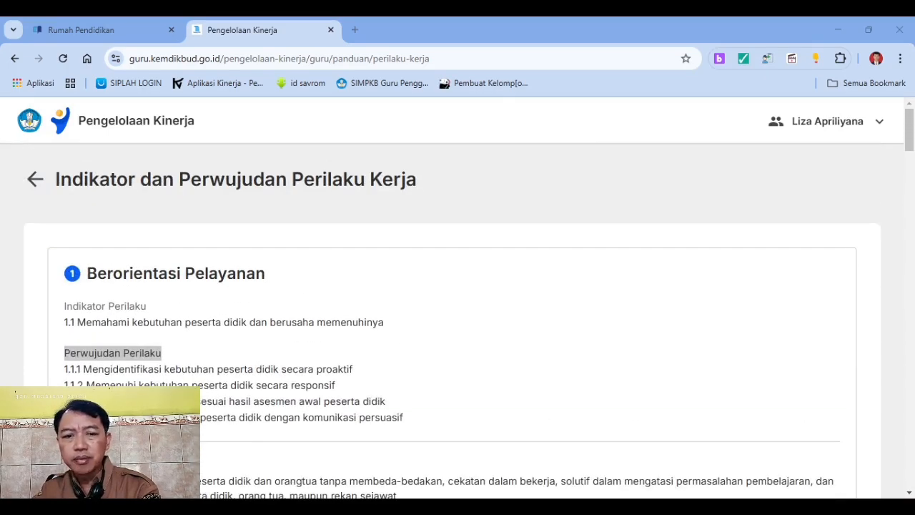
Step: Return to the agreed Perilaku Kerja document, read through to Kolaboratif, and acknowledge it as understood
click(35, 178)
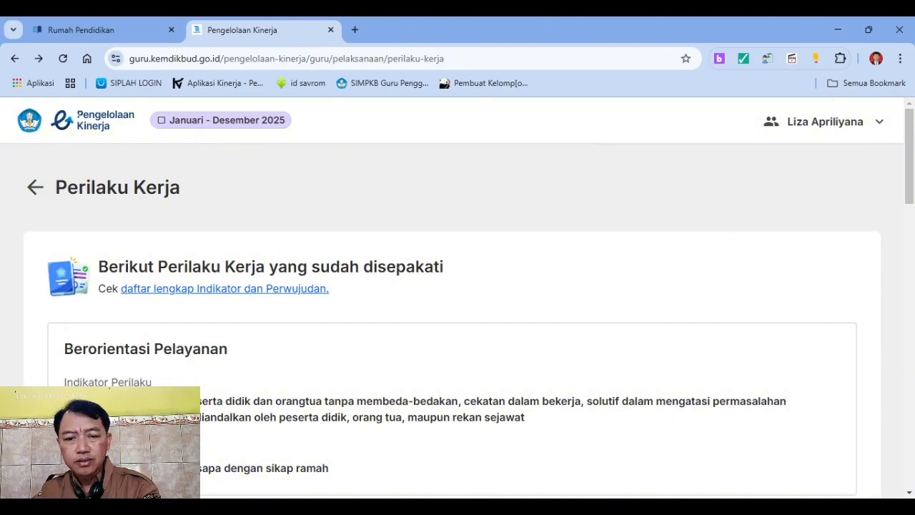
scroll(458, 321, down, 3)
scroll(457, 322, down, 15)
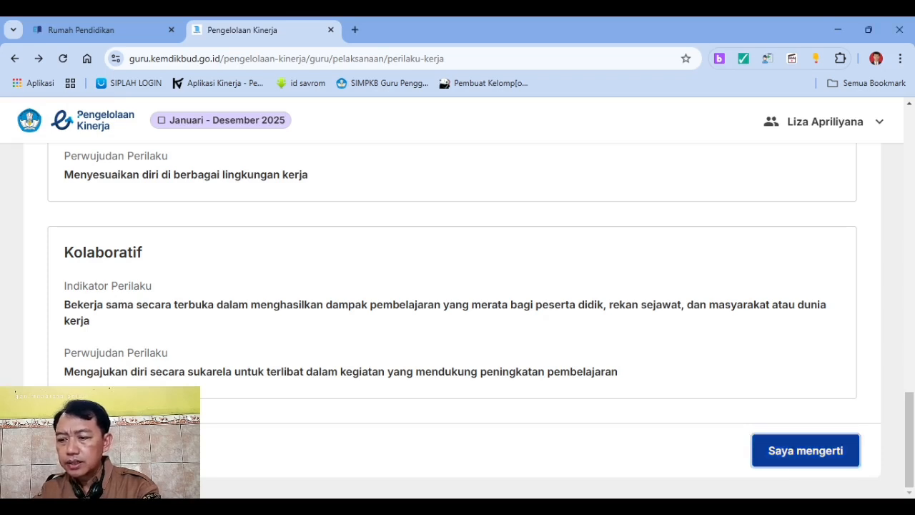
click(806, 450)
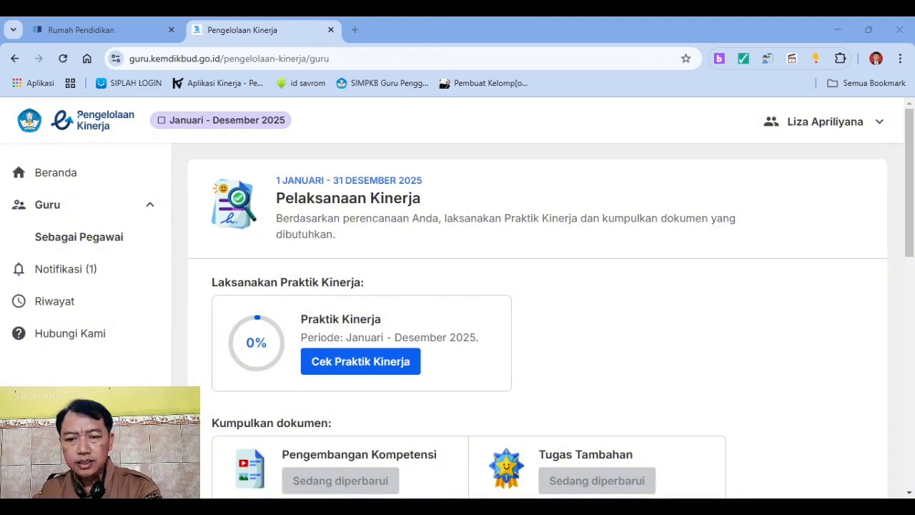
Step: Review the Praktik Kinerja, Kumpulkan dokumen and Cek dokumen lainnya sections of the Pelaksanaan Kinerja page
scroll(536, 301, down, 1)
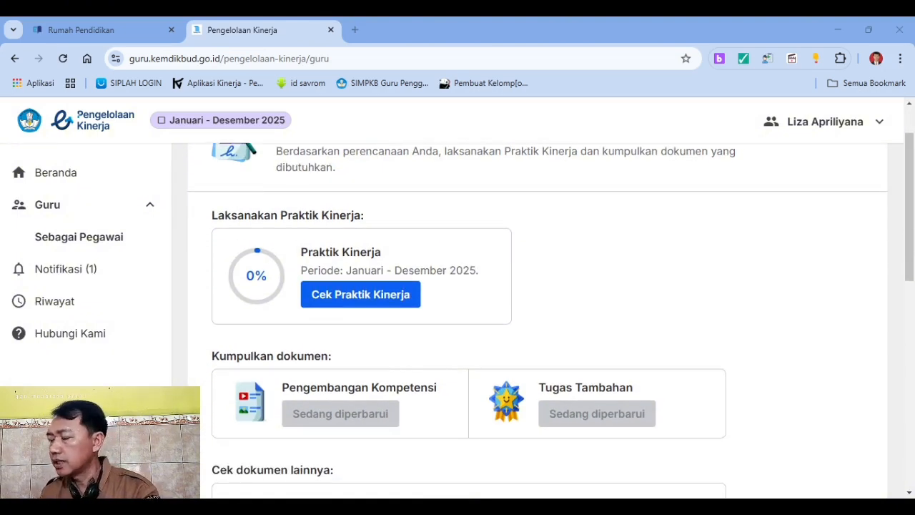
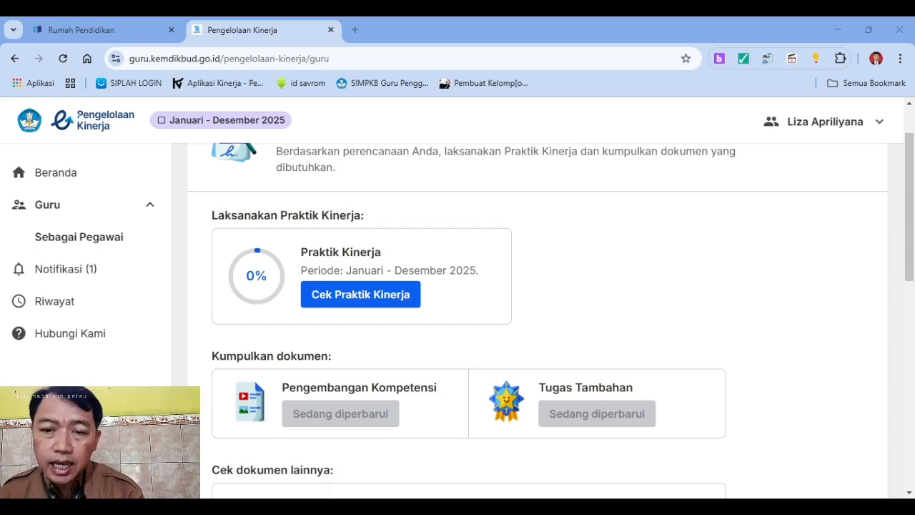
scroll(529, 314, down, 1)
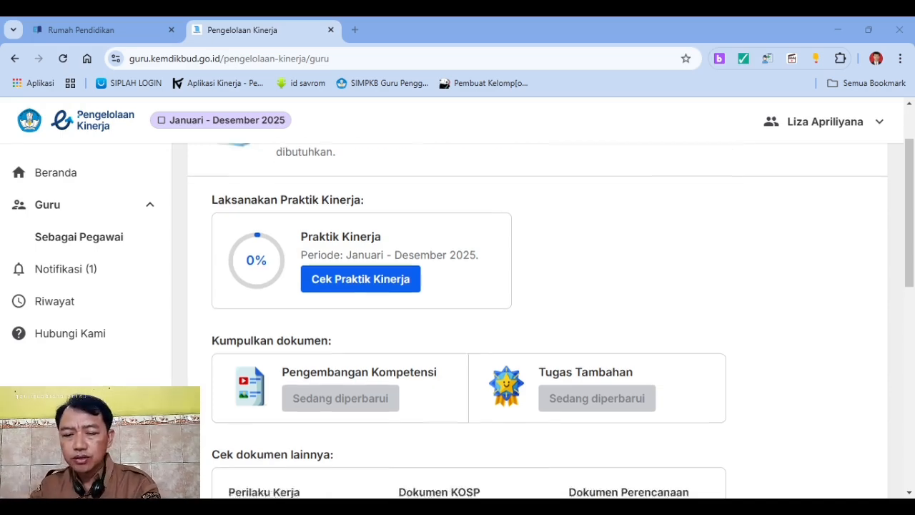
scroll(529, 315, down, 2)
scroll(529, 321, down, 3)
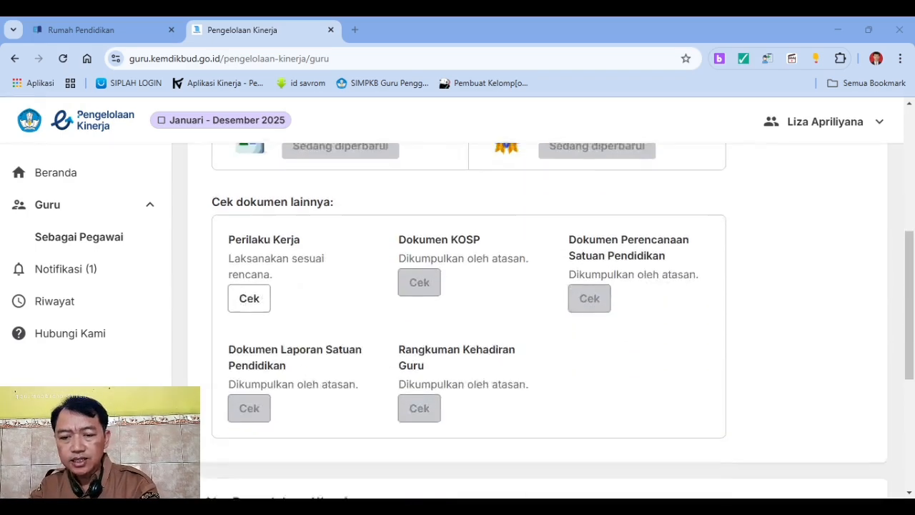
scroll(530, 322, up, 5)
scroll(529, 315, up, 1)
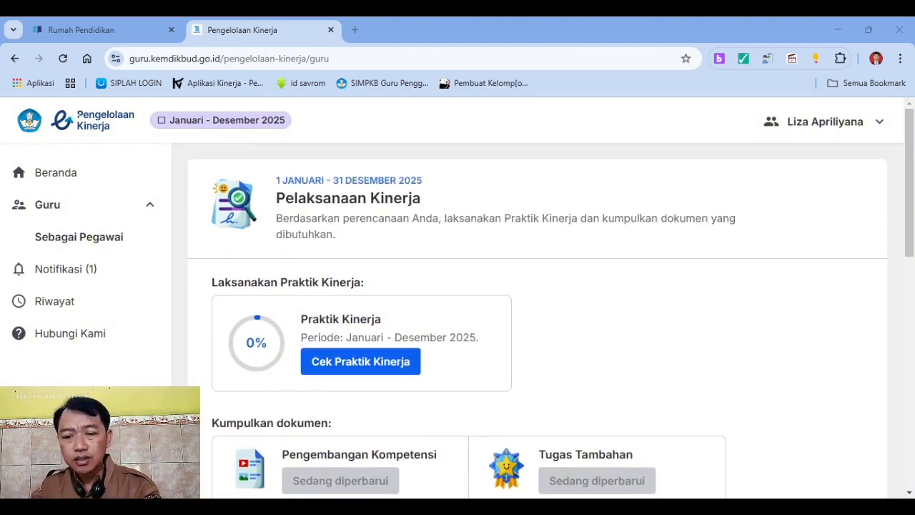
scroll(537, 314, down, 1)
scroll(536, 314, down, 1)
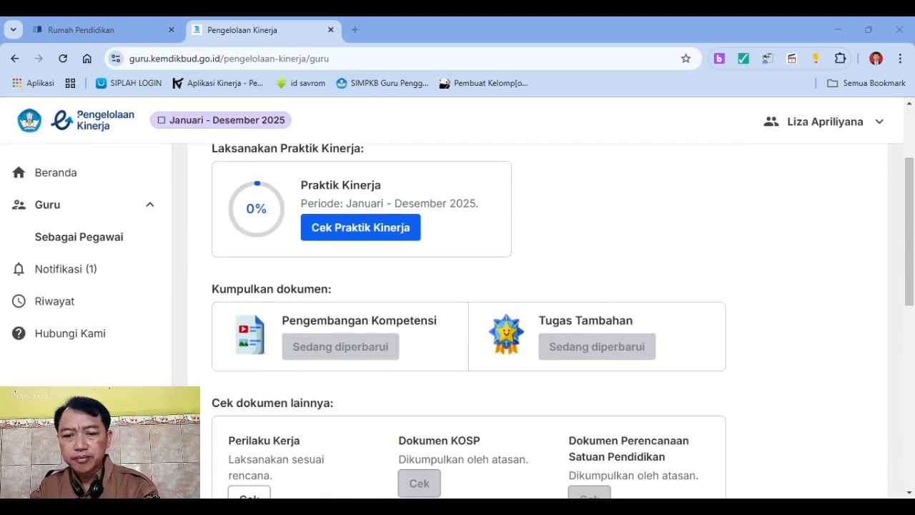
scroll(536, 315, up, 2)
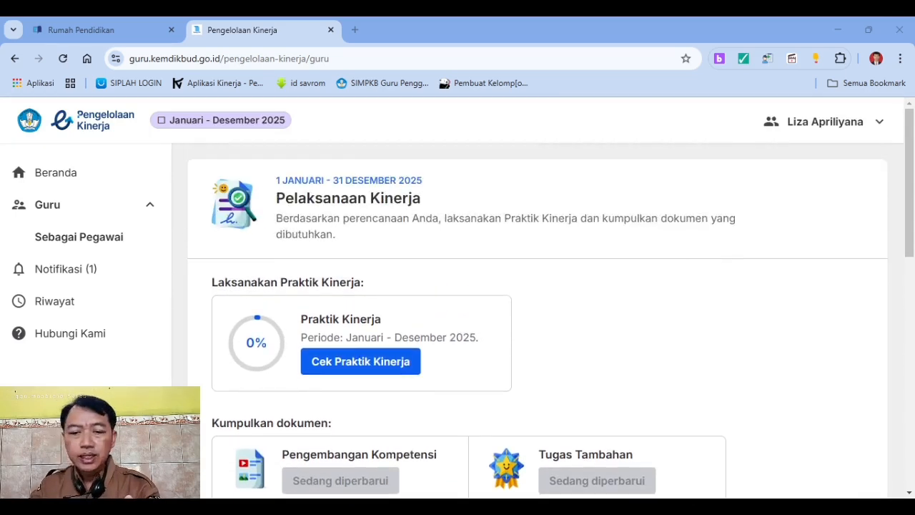
Step: Open the Praktik Kinerja details, check the observation rubric for Penerapan Disiplin Positif, and close the rubric
scroll(536, 315, down, 1)
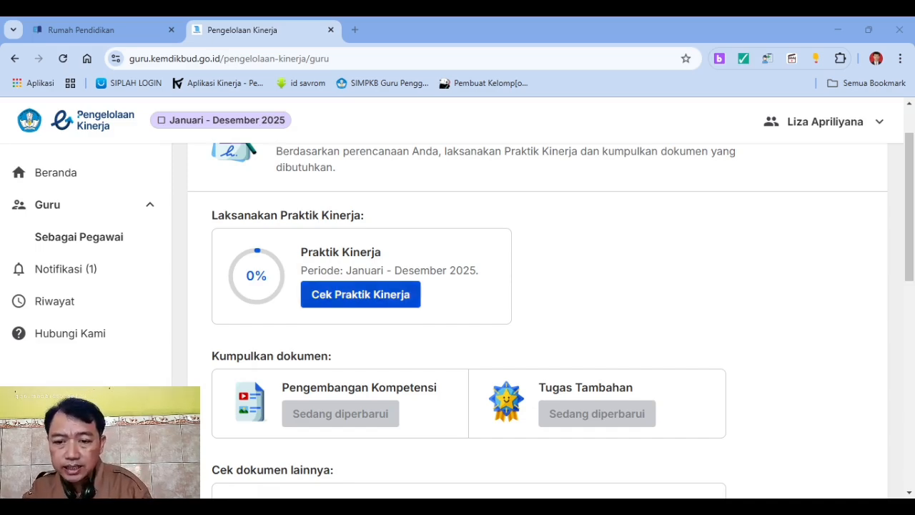
click(360, 294)
scroll(458, 321, down, 2)
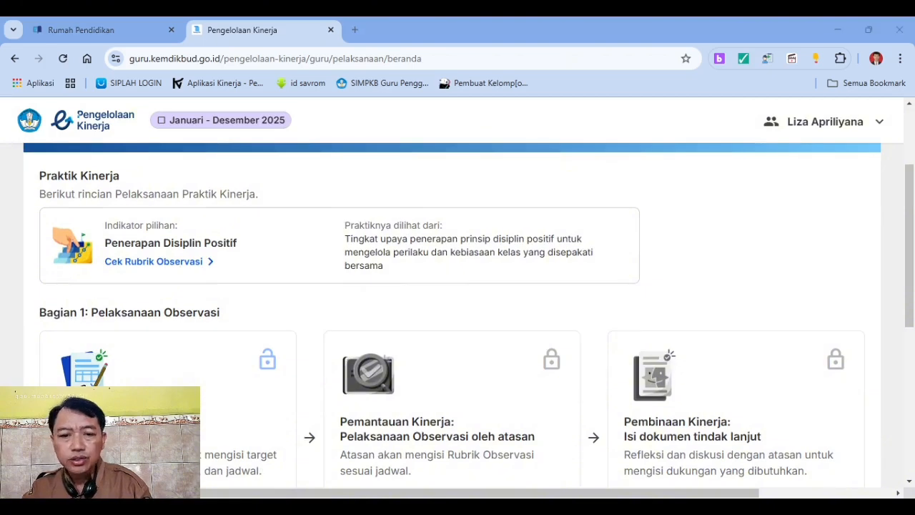
click(154, 261)
scroll(452, 297, down, 7)
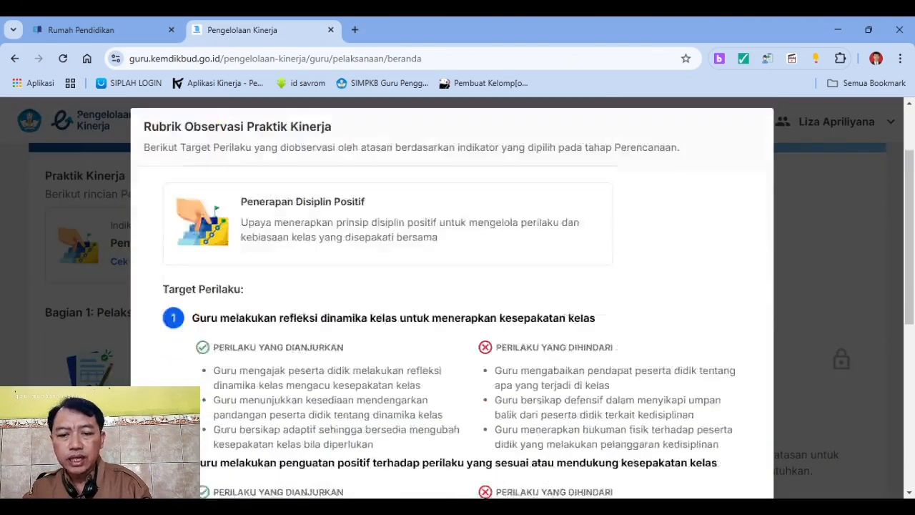
click(709, 432)
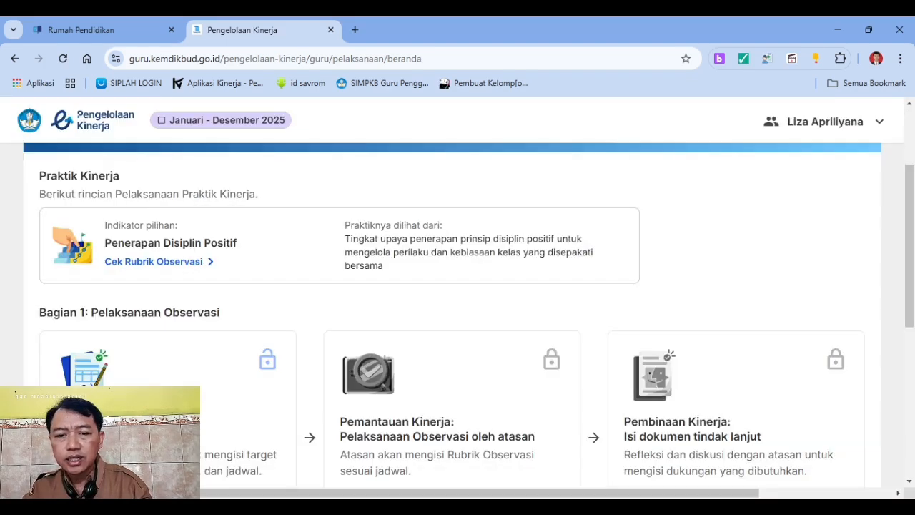
Step: Review the observation and follow-up stages of Pelaksanaan Praktik Kinerja, highlight the Bagian 1 heading, and return to the Pelaksanaan Kinerja page
scroll(458, 314, down, 3)
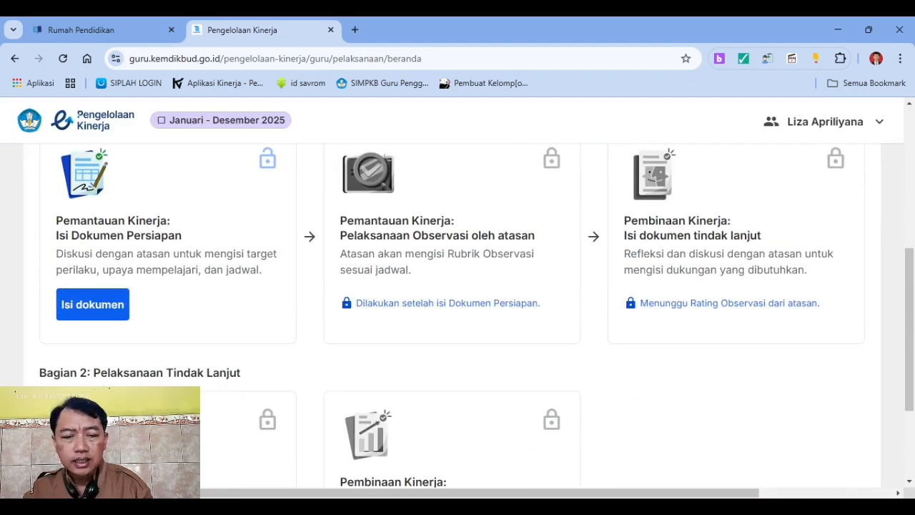
scroll(458, 315, up, 1)
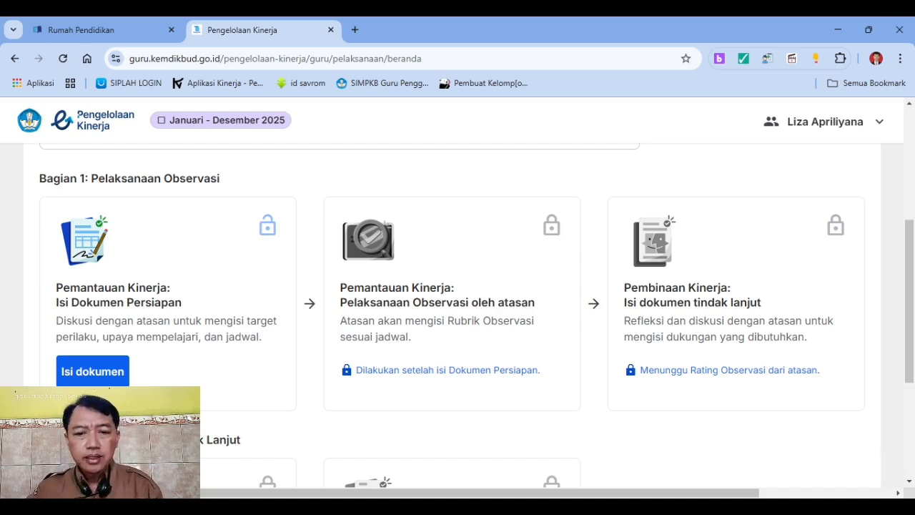
scroll(458, 300, up, 1)
drag(39, 245, 220, 245)
scroll(458, 301, up, 3)
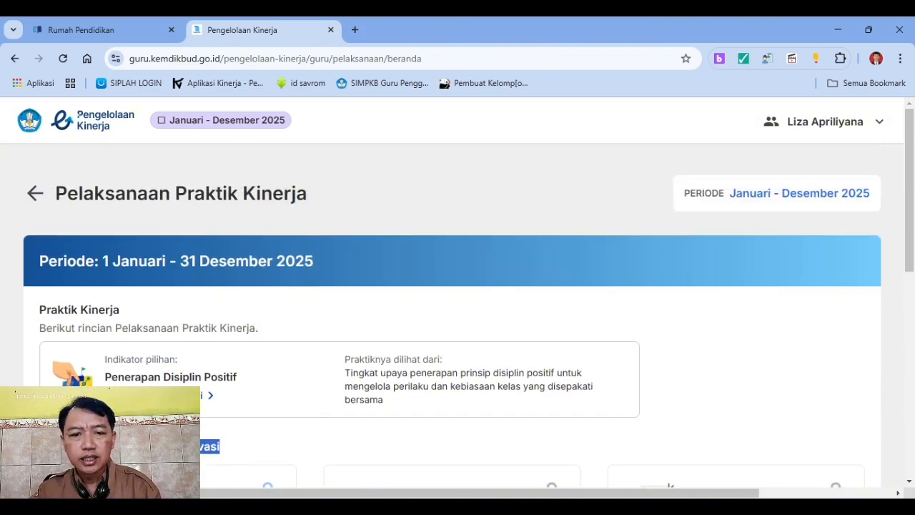
click(35, 193)
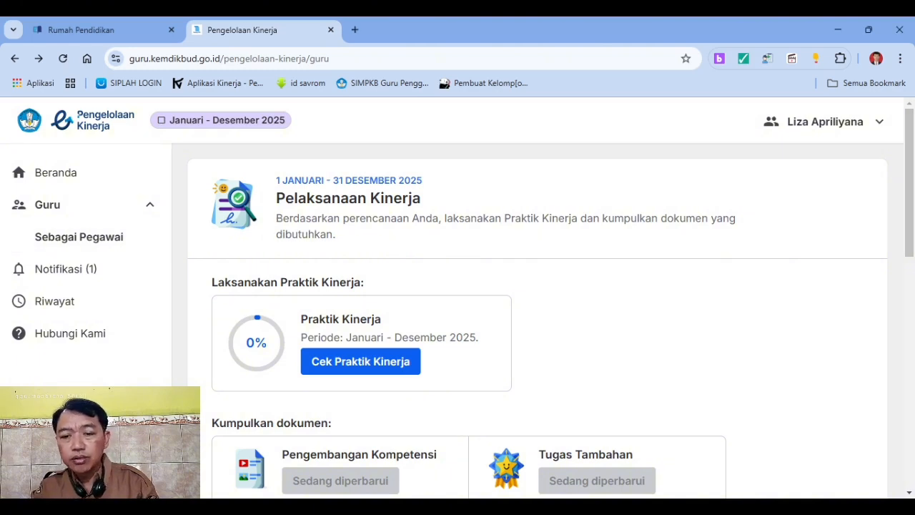
Step: Look over the document sections of Pelaksanaan Kinerja again and highlight the Praktik Kinerja progress percentage
scroll(538, 304, down, 9)
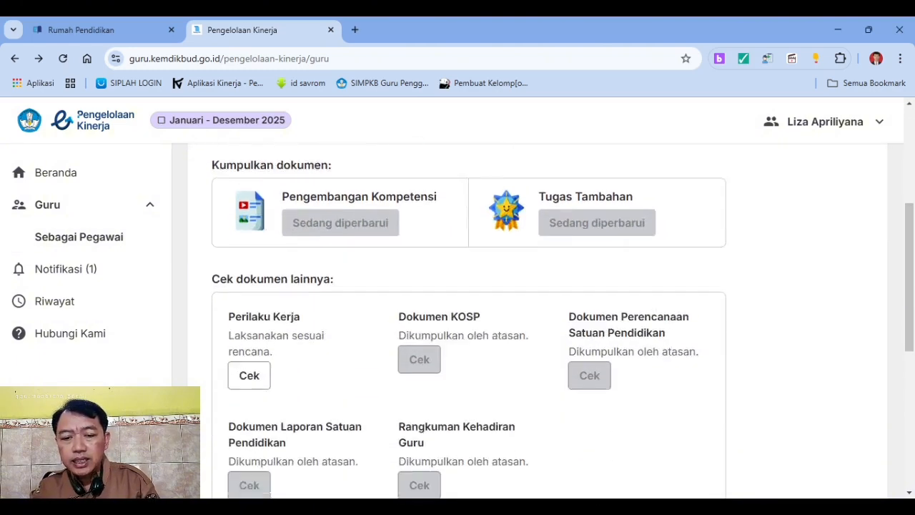
scroll(538, 304, up, 6)
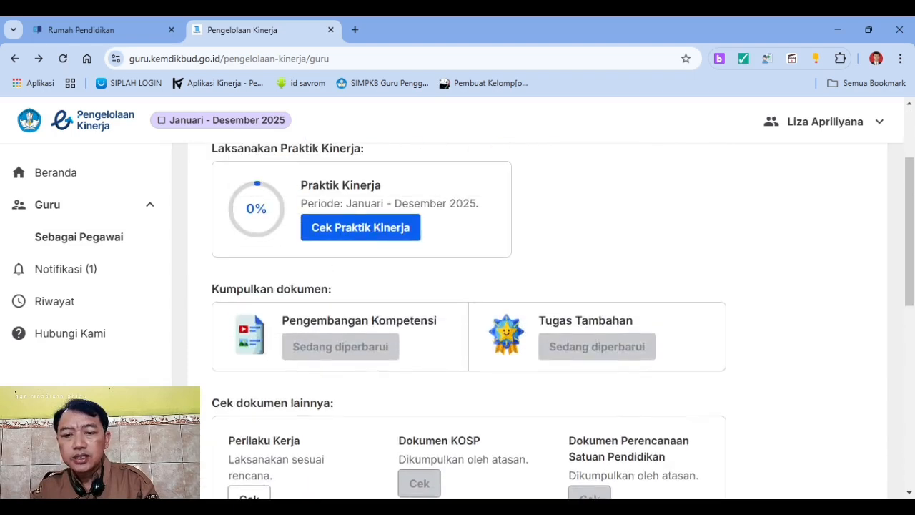
scroll(538, 304, up, 2)
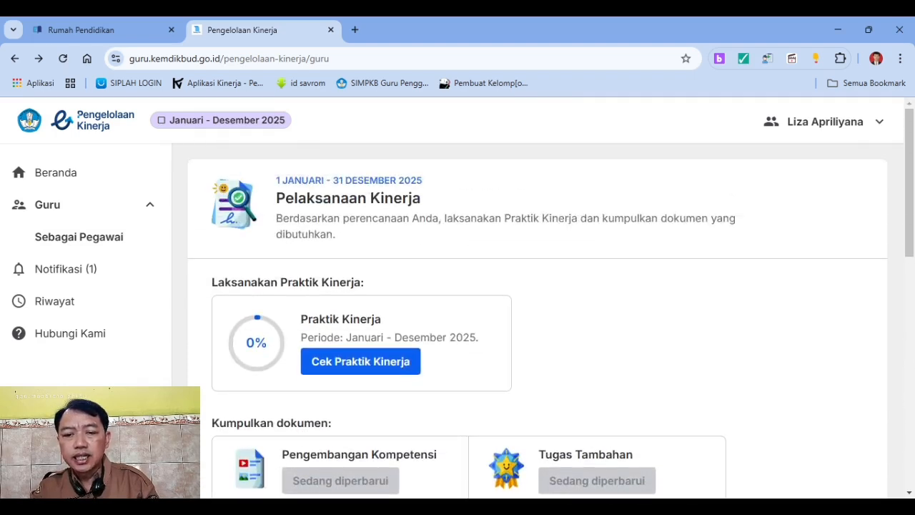
drag(246, 343, 269, 344)
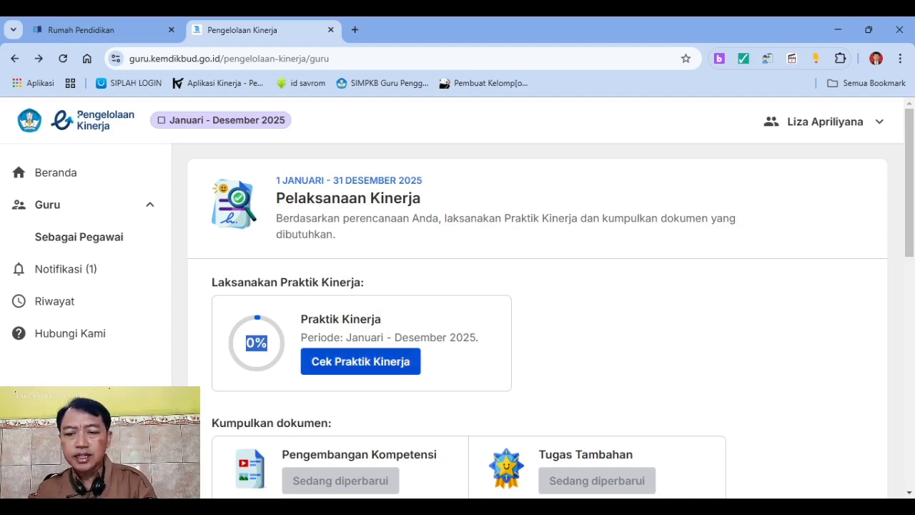
Step: Reopen the Praktik Kinerja details and highlight the Bagian 1: Pelaksanaan Observasi heading above its three stages
click(361, 362)
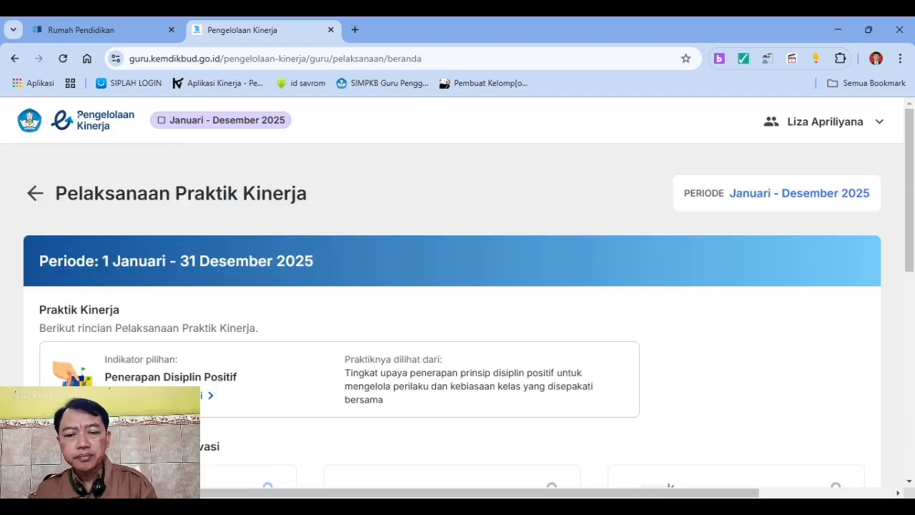
scroll(458, 308, down, 2)
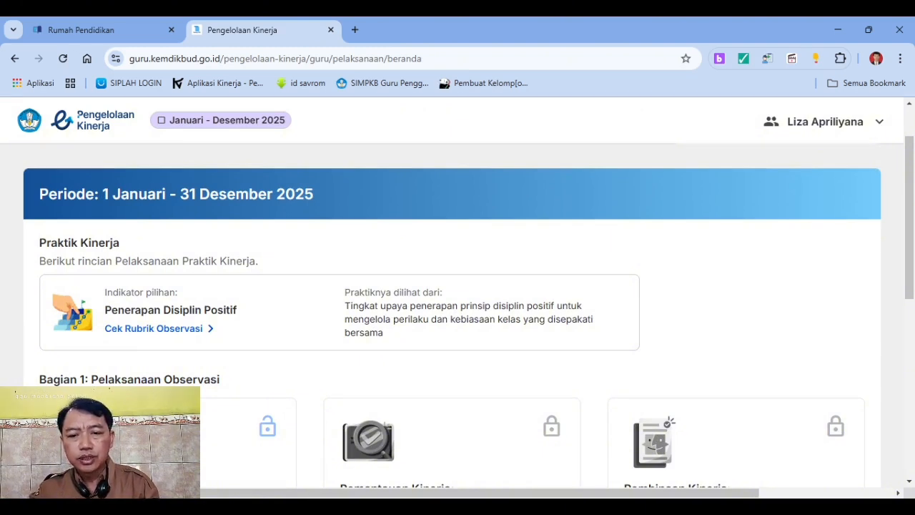
scroll(458, 307, down, 2)
scroll(469, 309, down, 2)
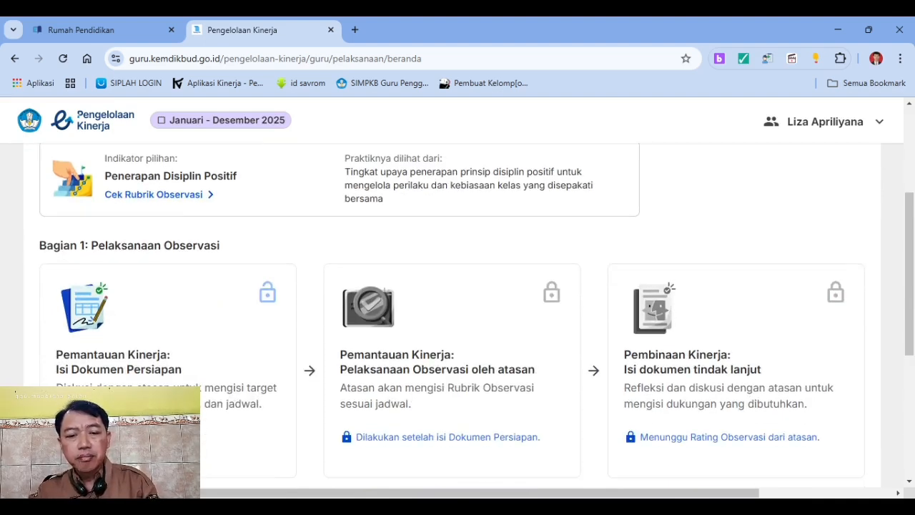
drag(46, 246, 221, 245)
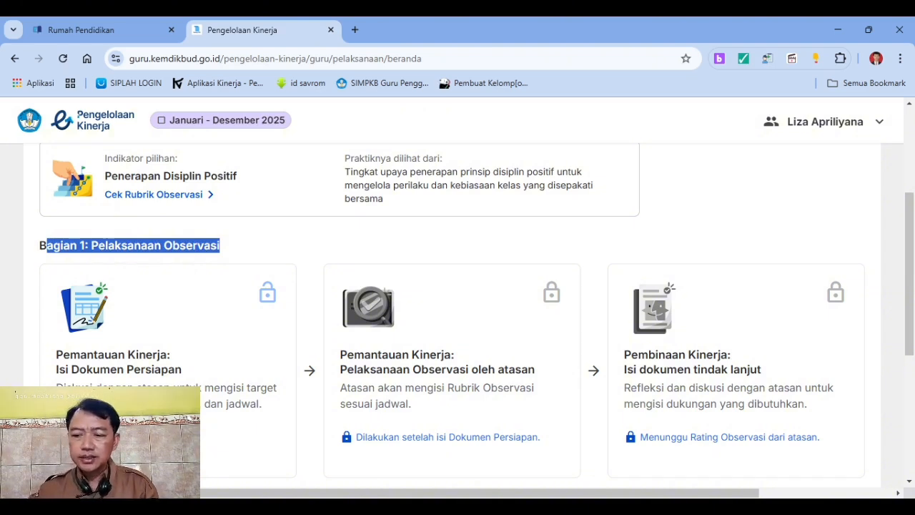
Step: Open the Isi Dokumen Persiapan document from the Bagian 1: Pelaksanaan Observasi stages
scroll(458, 314, down, 2)
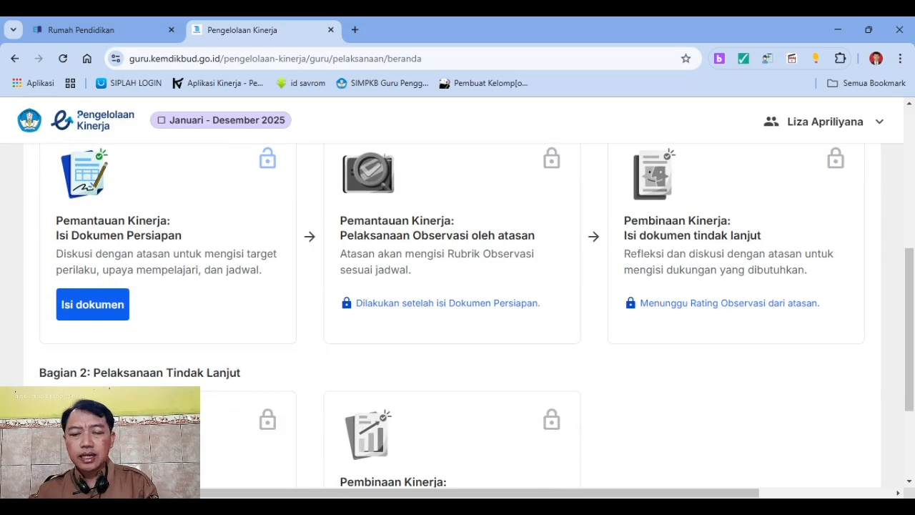
scroll(457, 315, down, 1)
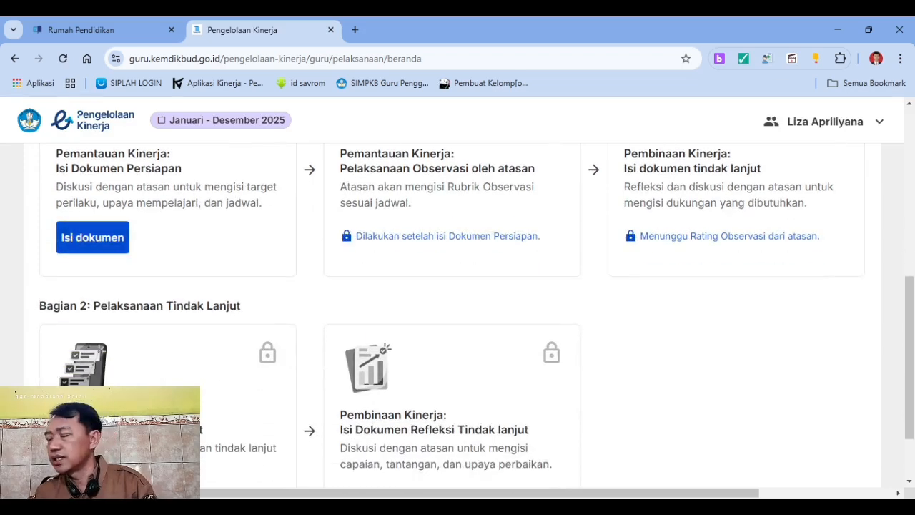
click(93, 238)
scroll(458, 315, down, 5)
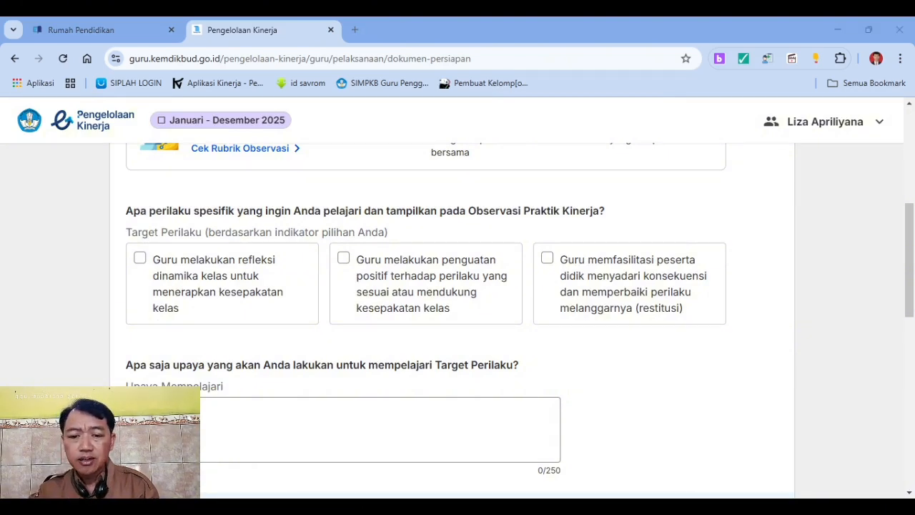
Step: Highlight the question on the specific behaviour for Observasi Praktik Kinerja, and review the preparation steps and chosen indicator above it
scroll(458, 314, down, 1)
scroll(458, 315, up, 2)
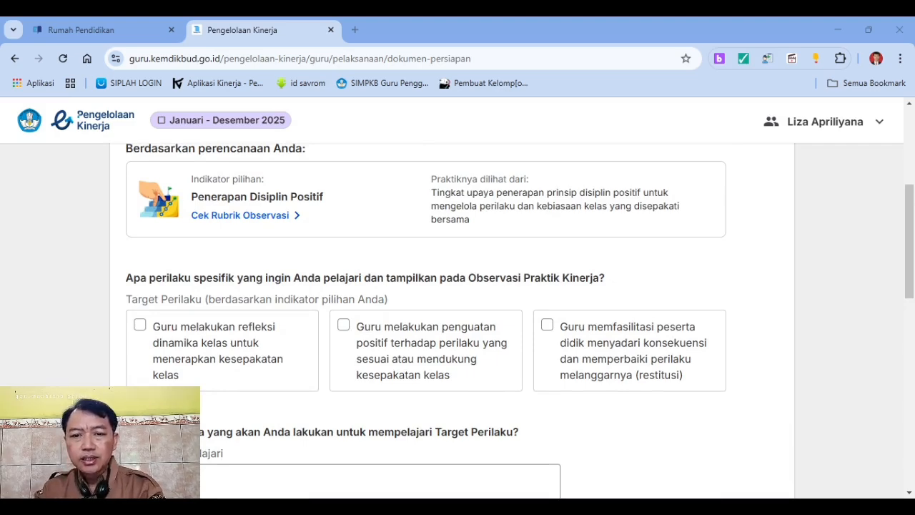
scroll(458, 315, up, 1)
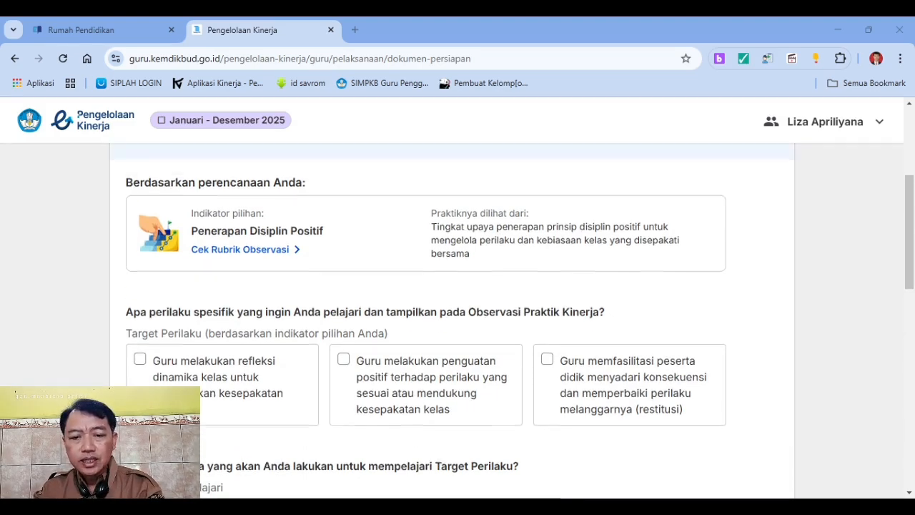
scroll(458, 315, down, 1)
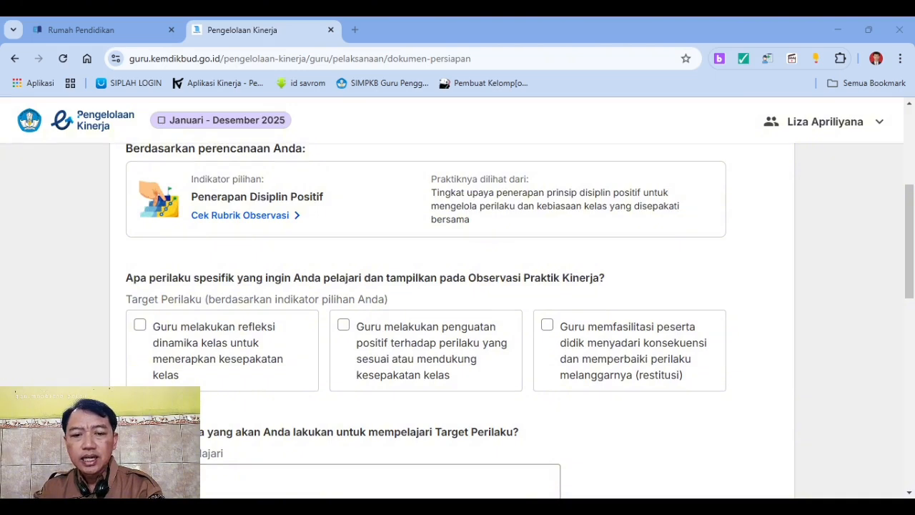
drag(125, 277, 605, 278)
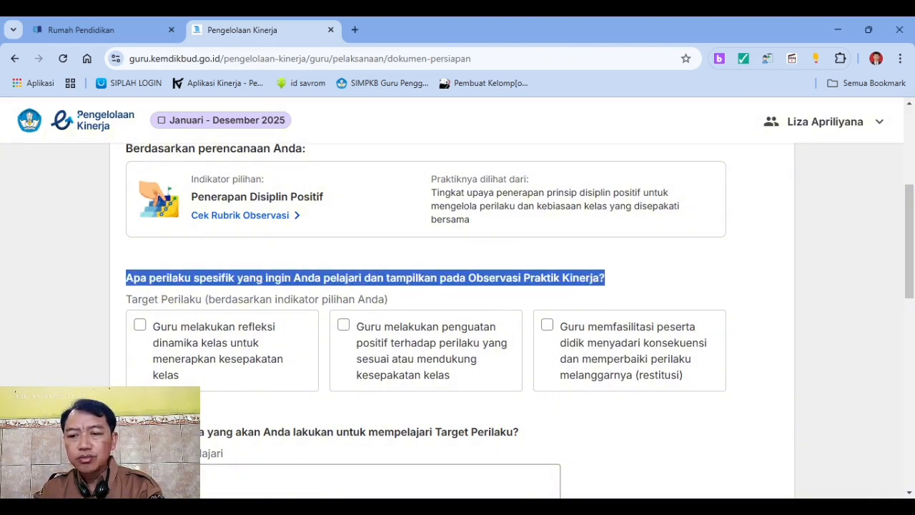
scroll(458, 314, up, 1)
scroll(458, 315, up, 3)
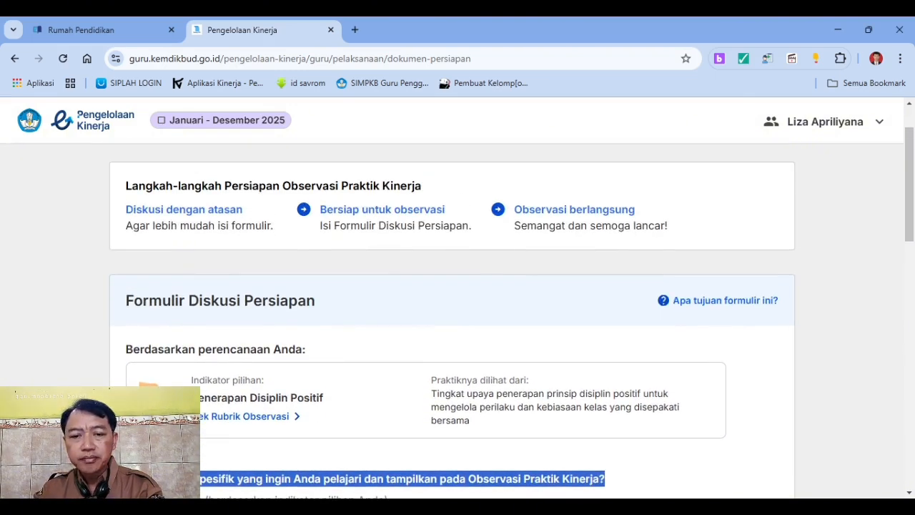
scroll(457, 315, down, 4)
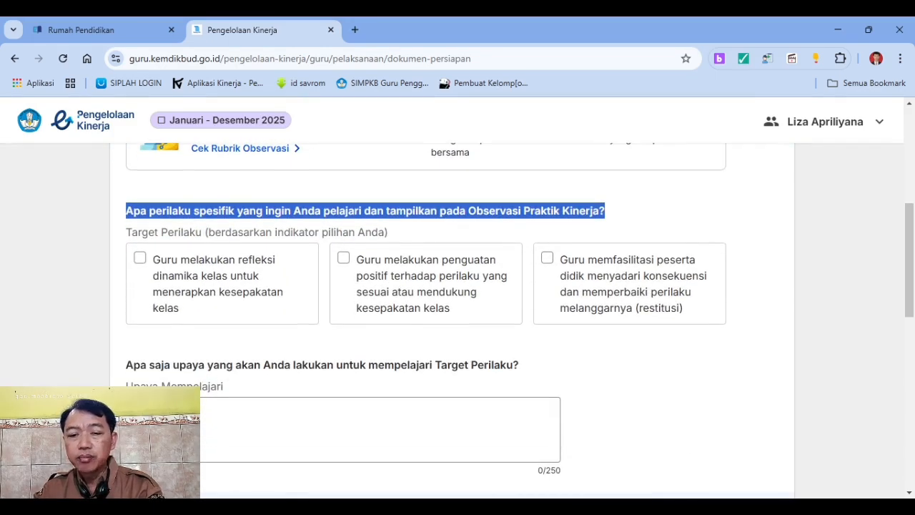
click(458, 211)
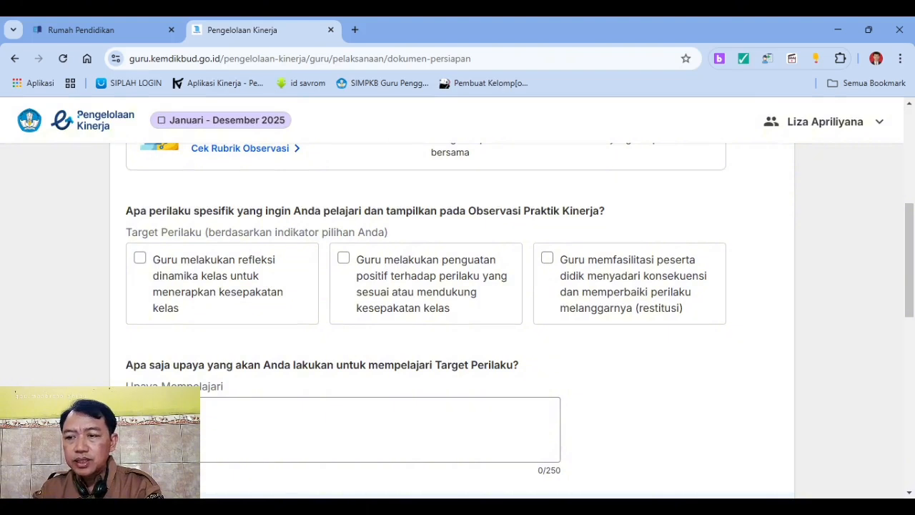
Step: Select "Guru melakukan refleksi dinamika kelas untuk menerapkan kesepakatan kelas" as the Target Perilaku in the Formulir Diskusi Persiapan
key(alt+Tab)
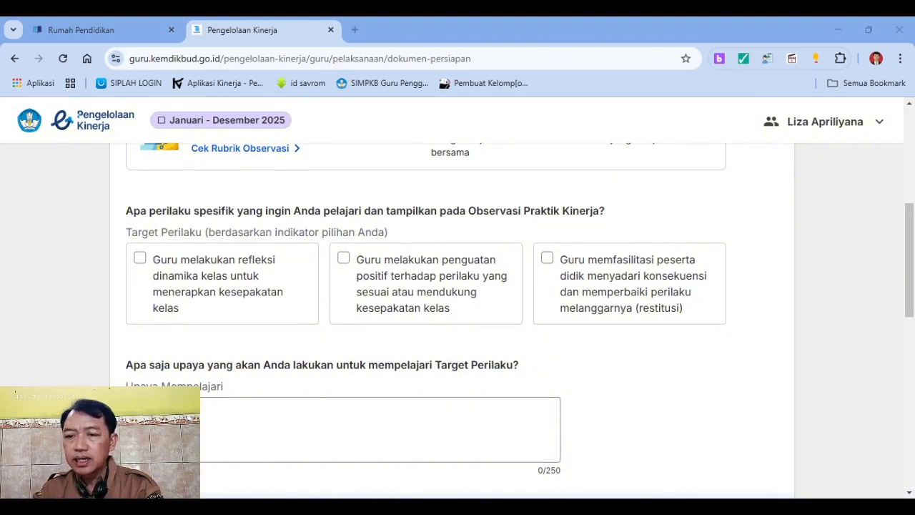
scroll(458, 314, up, 1)
scroll(458, 315, down, 1)
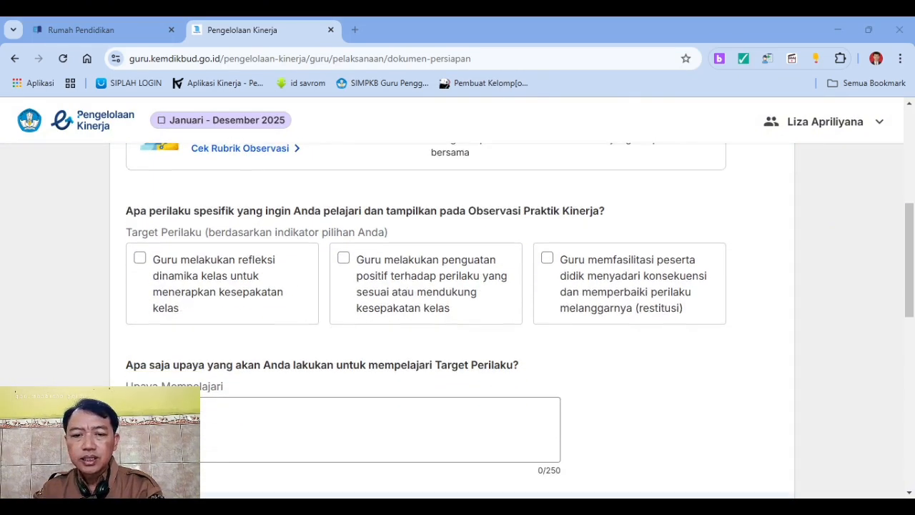
scroll(458, 314, up, 5)
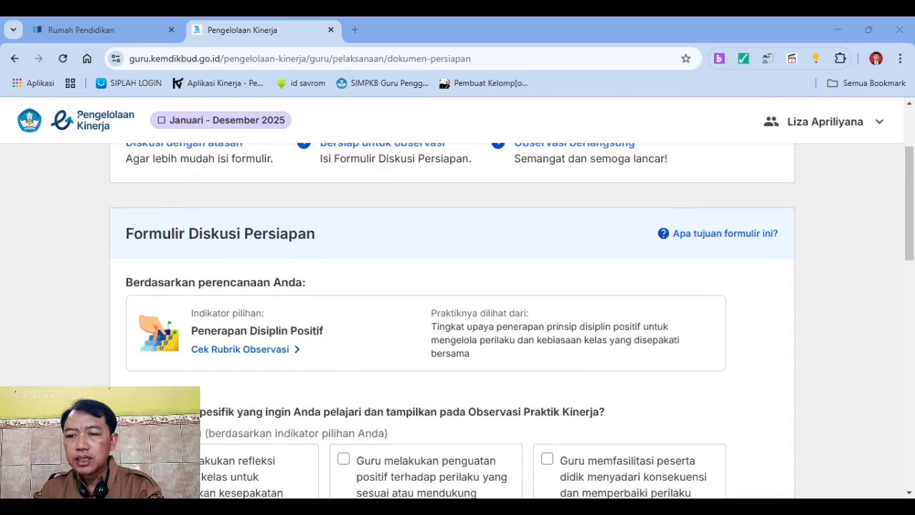
scroll(458, 315, down, 4)
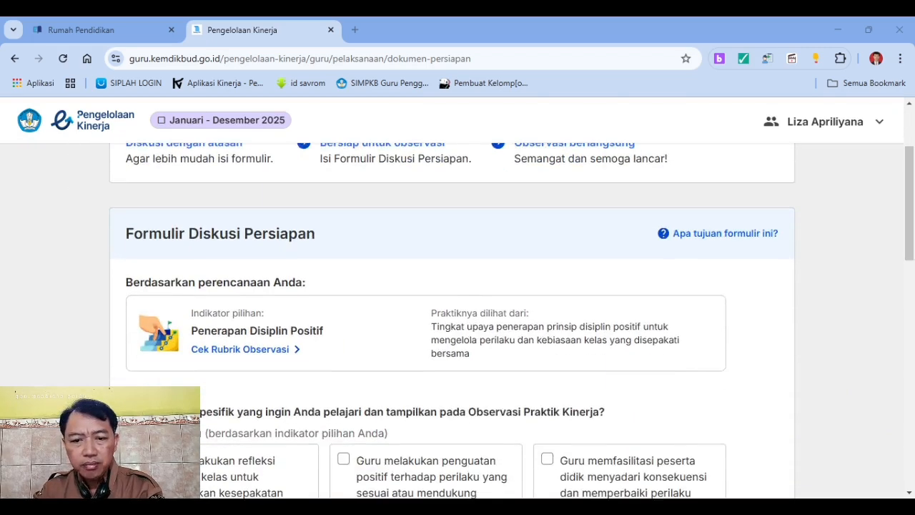
scroll(457, 314, down, 1)
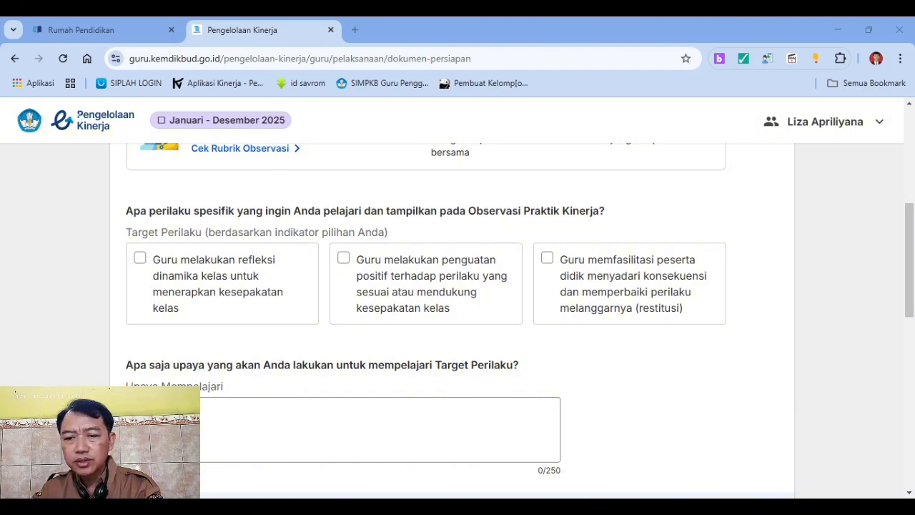
scroll(458, 321, down, 1)
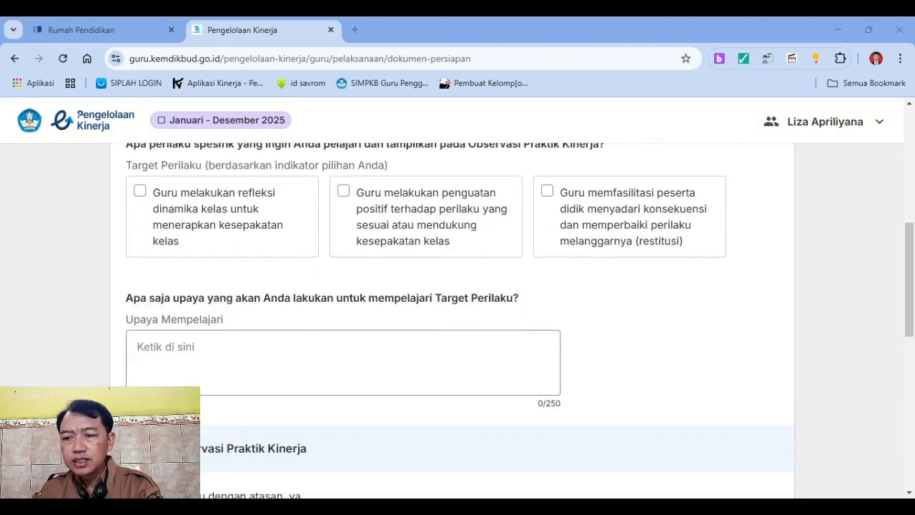
scroll(458, 322, down, 2)
scroll(457, 322, up, 1)
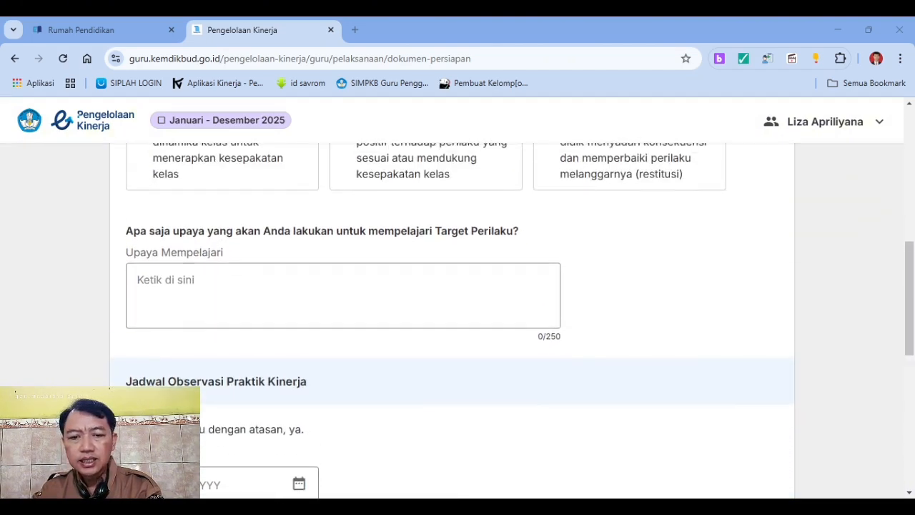
scroll(458, 322, up, 1)
click(139, 191)
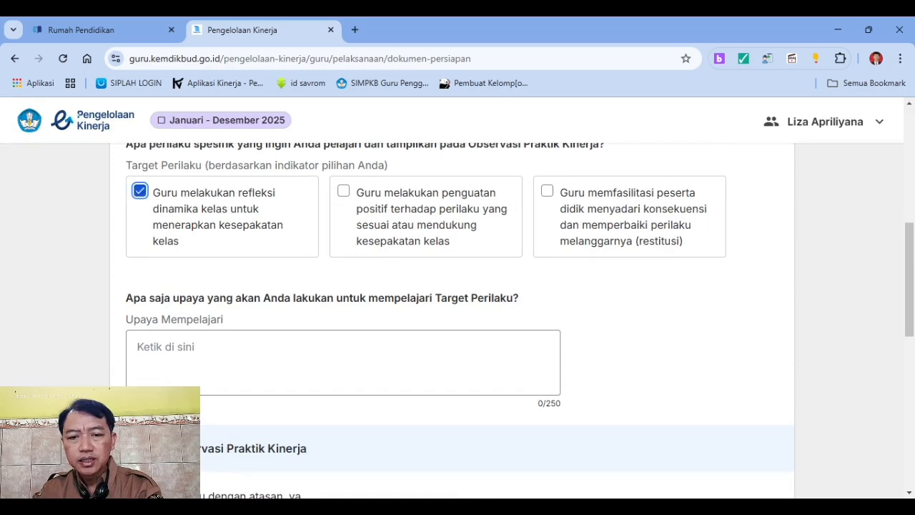
Step: Compare the Penerapan Disiplin Positif indicator with the Target Perilaku options in the teacher's form
scroll(140, 190, up, 1)
scroll(457, 322, up, 1)
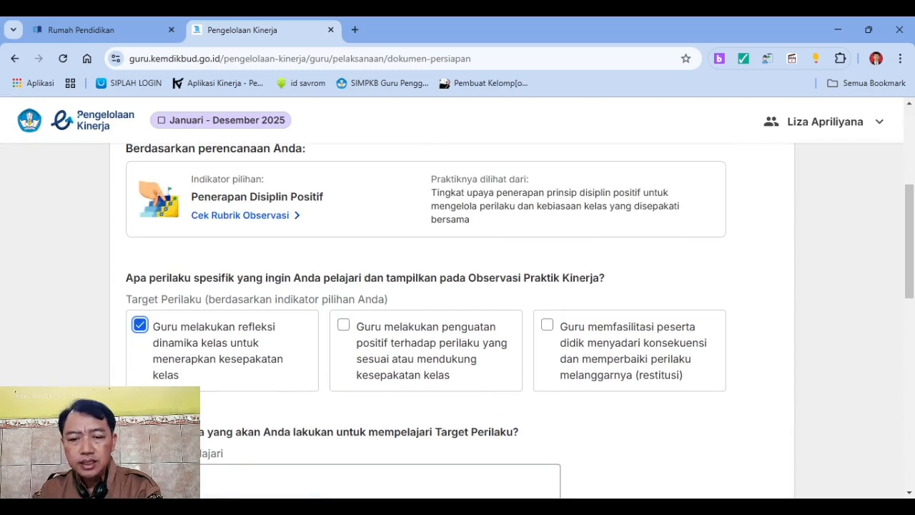
scroll(458, 321, up, 2)
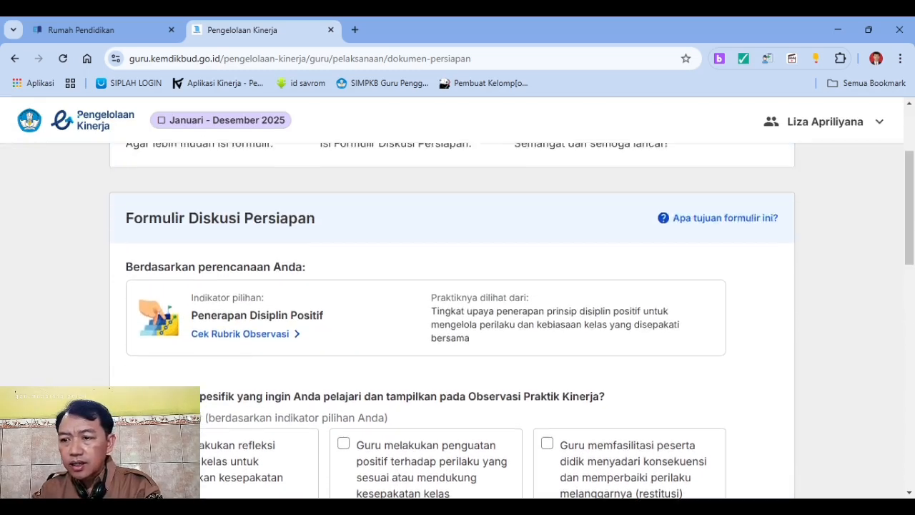
scroll(458, 322, down, 1)
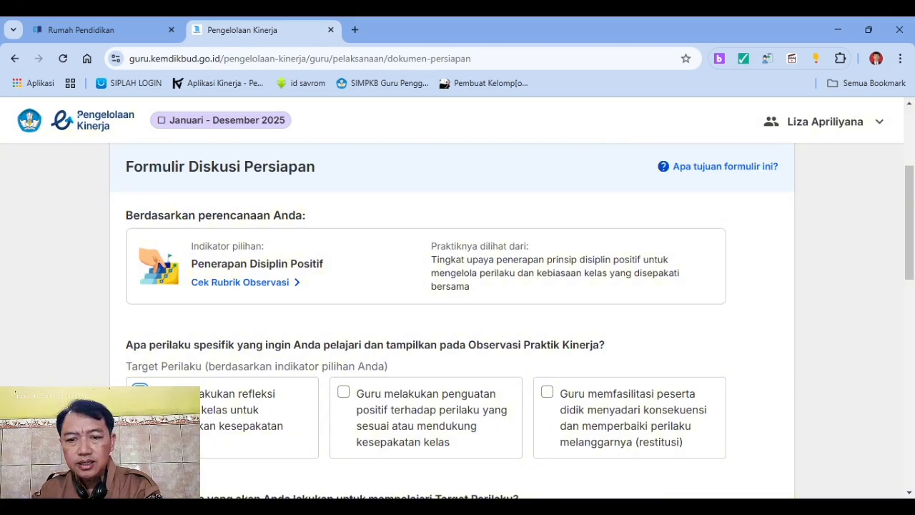
scroll(458, 322, down, 1)
scroll(458, 321, down, 1)
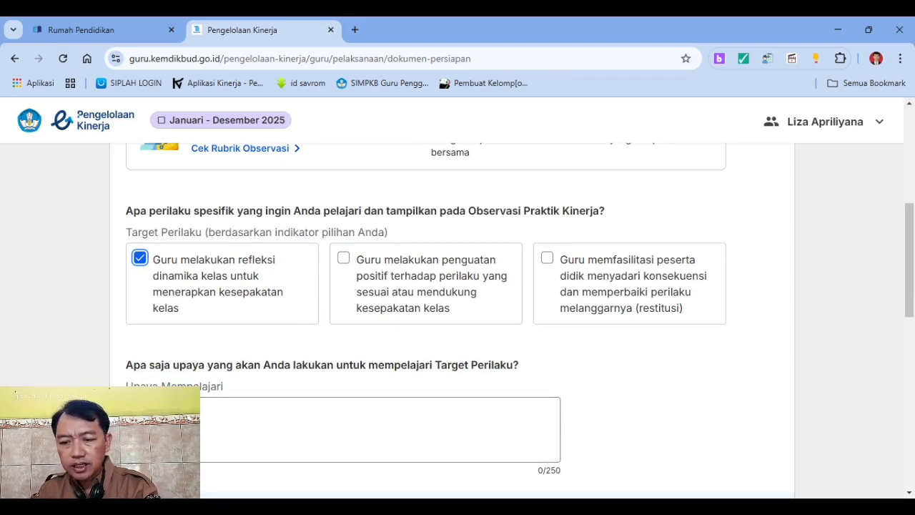
Step: Switch to the principal's Pengelolaan Kinerja window and continue into the principal's own Dokumen Persiapan through Praktik Kinerja
key(alt+Tab)
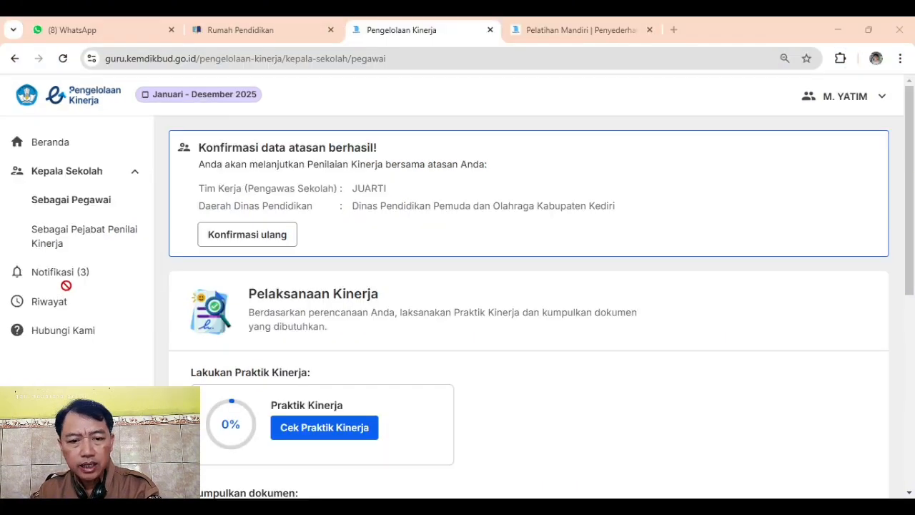
key(alt+Tab)
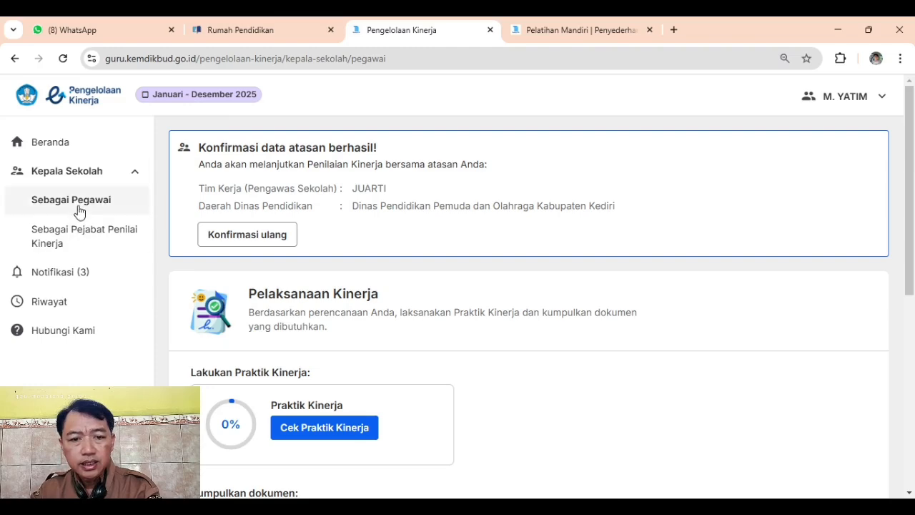
scroll(477, 281, down, 2)
scroll(478, 281, down, 1)
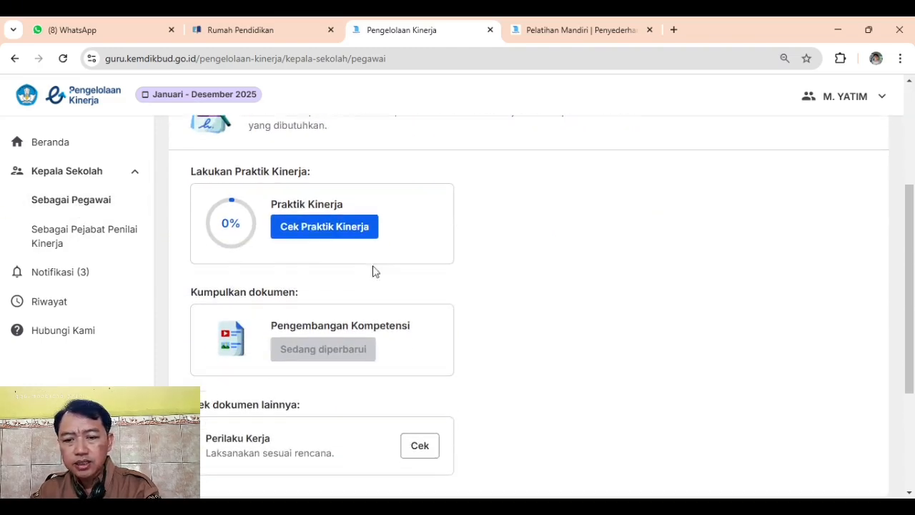
click(322, 229)
scroll(556, 226, down, 4)
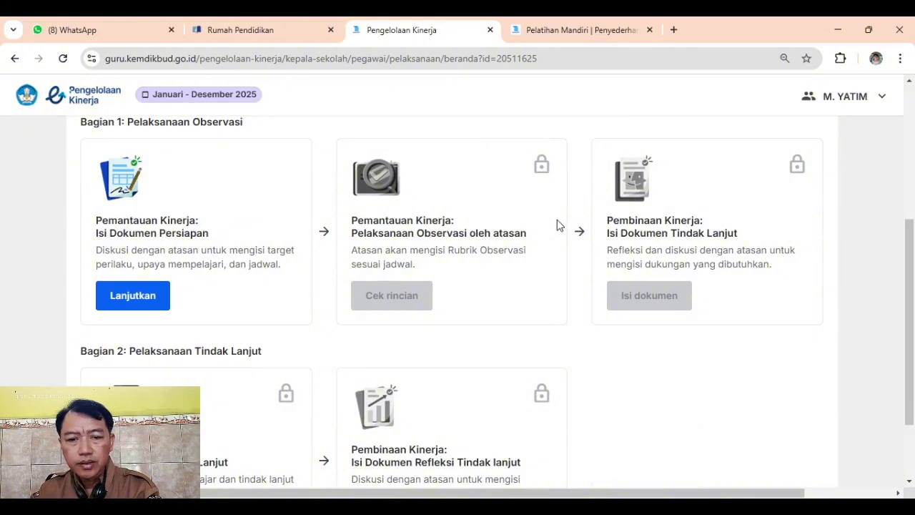
click(121, 294)
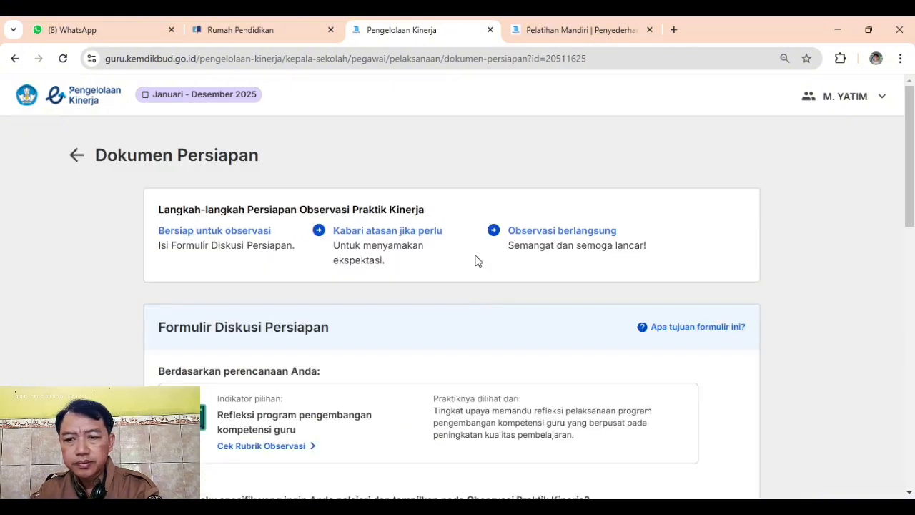
Step: Enlarge the principal's form and highlight "pilih min. 1." in the Target Perilaku instructions above the behaviour options
scroll(517, 260, down, 5)
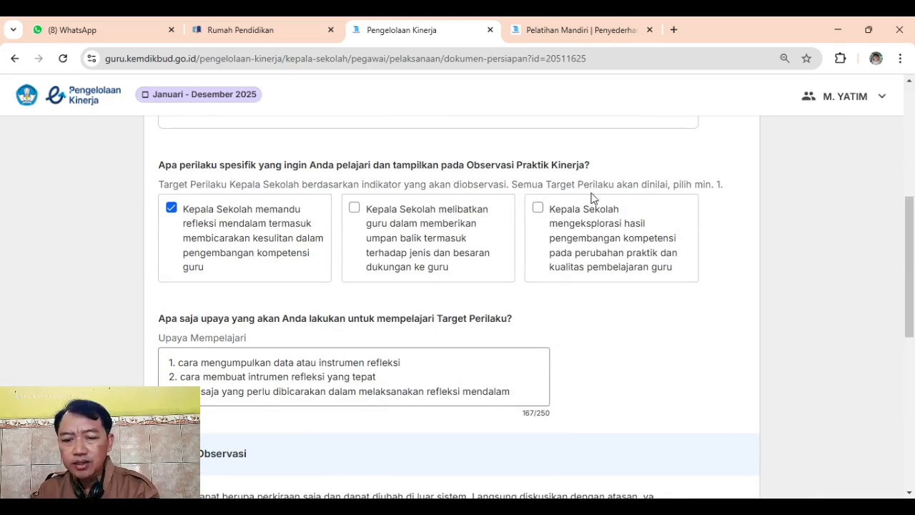
key(ctrl+plus)
key(ctrl+plus)
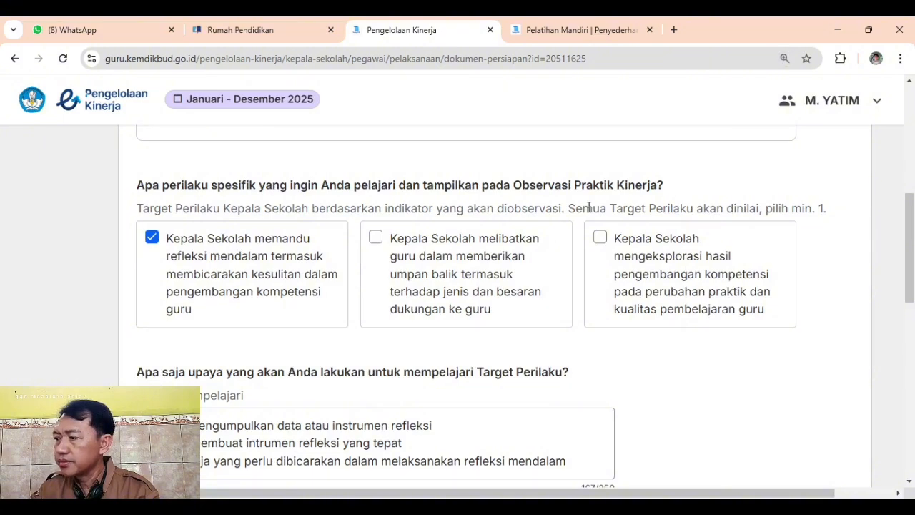
scroll(588, 207, down, 1)
scroll(588, 206, up, 1)
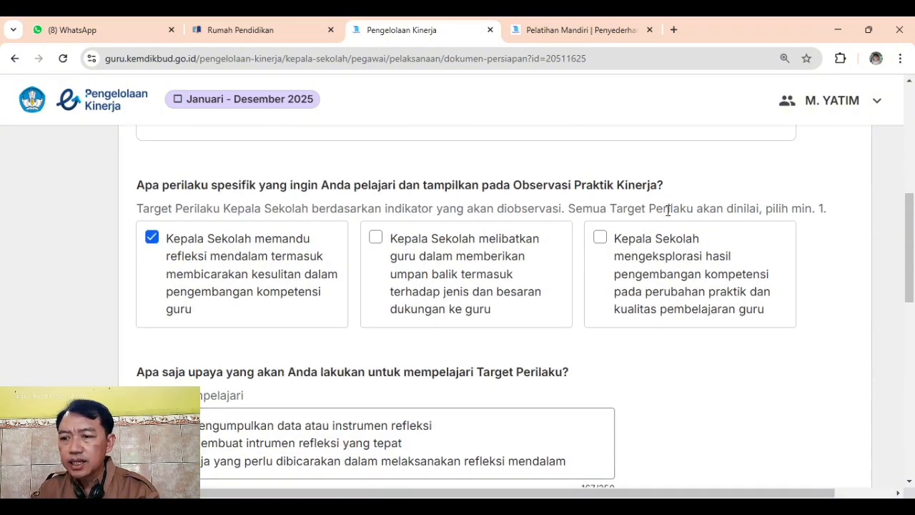
drag(768, 209, 828, 211)
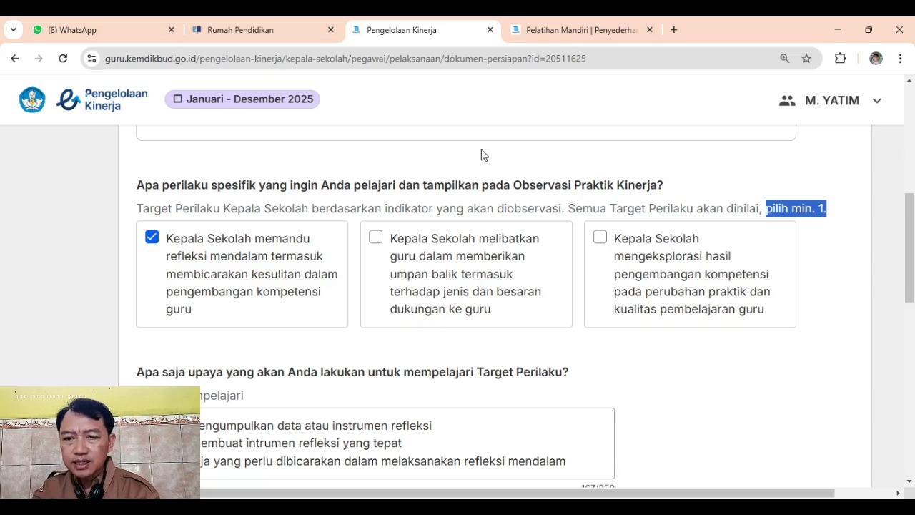
scroll(482, 153, down, 1)
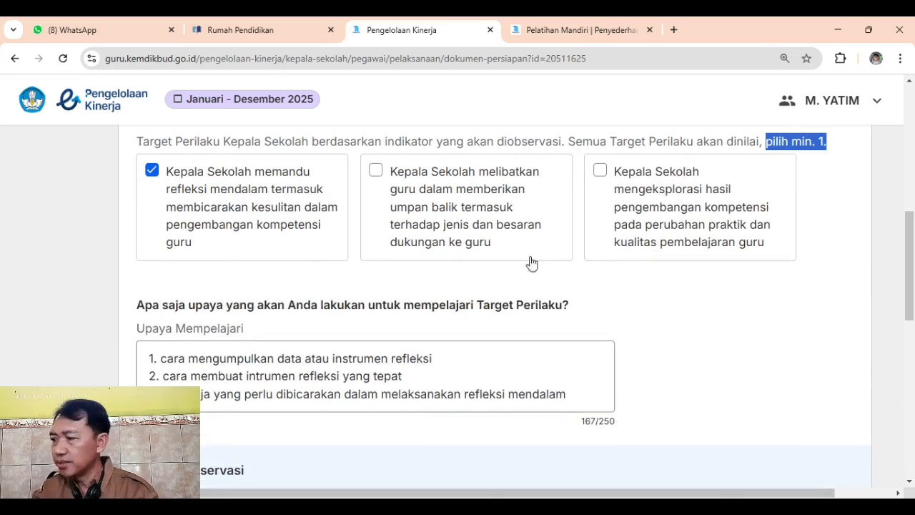
Step: Switch back to the teacher's Dokumen Persiapan and review the selected Target Perilaku
click(622, 507)
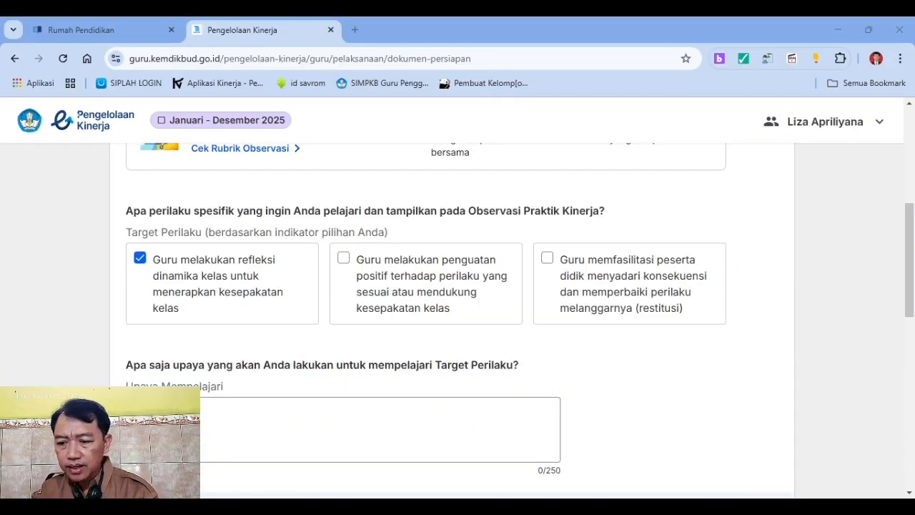
scroll(457, 322, up, 1)
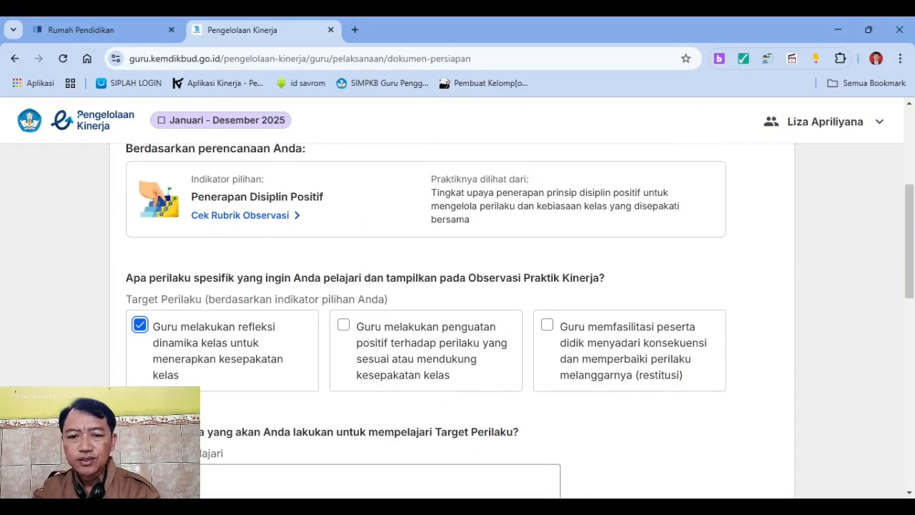
scroll(458, 322, down, 1)
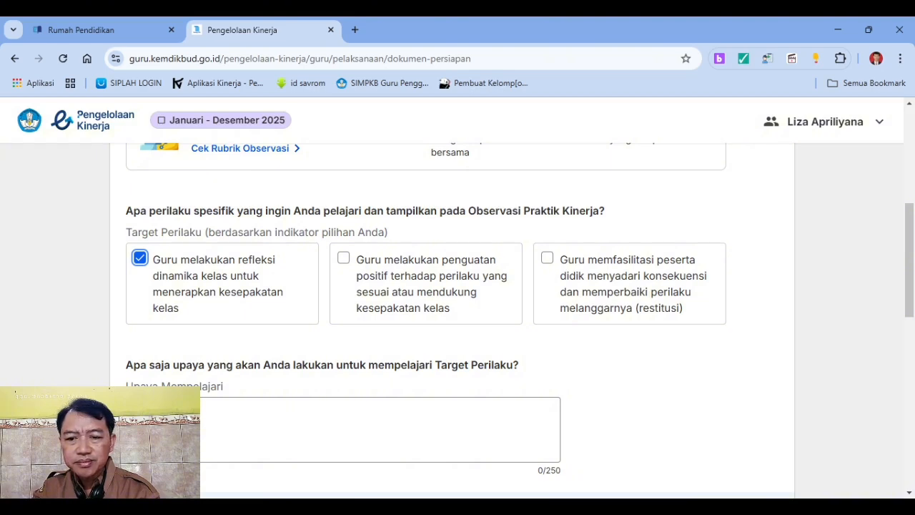
Step: Review the Penerapan Disiplin Positif indicator and the Target Perilaku options in the Formulir Diskusi Persiapan
scroll(457, 321, up, 1)
scroll(457, 322, up, 3)
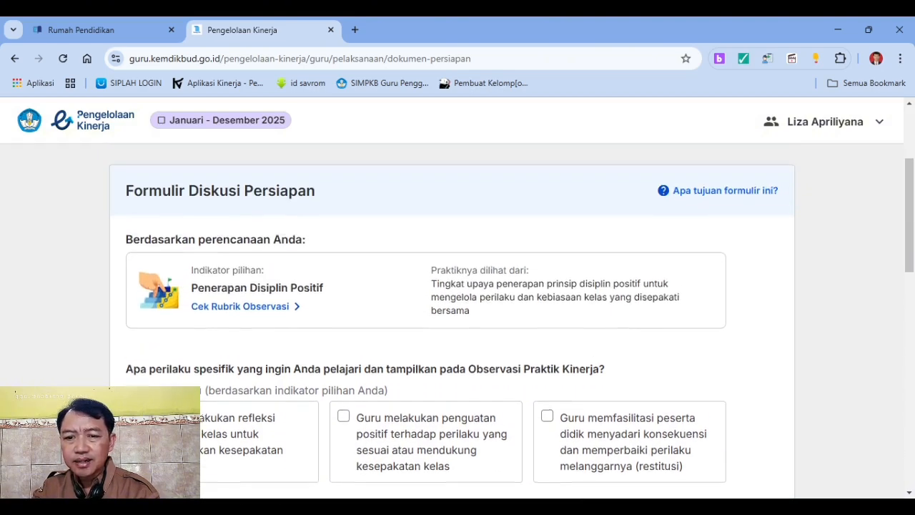
scroll(457, 321, down, 4)
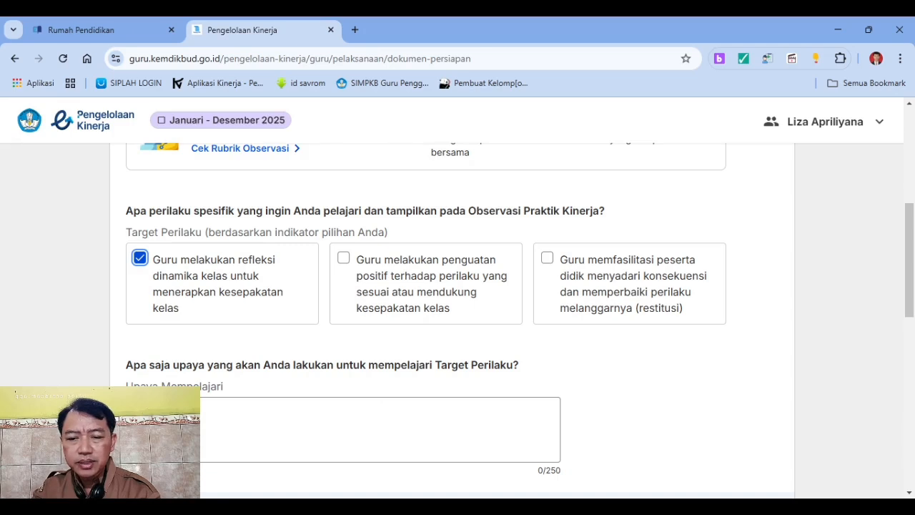
scroll(458, 322, down, 1)
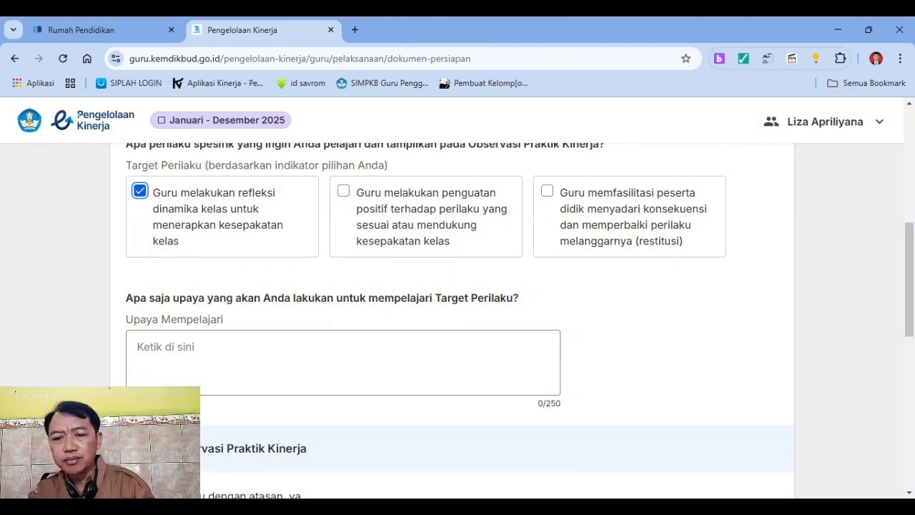
scroll(458, 300, up, 1)
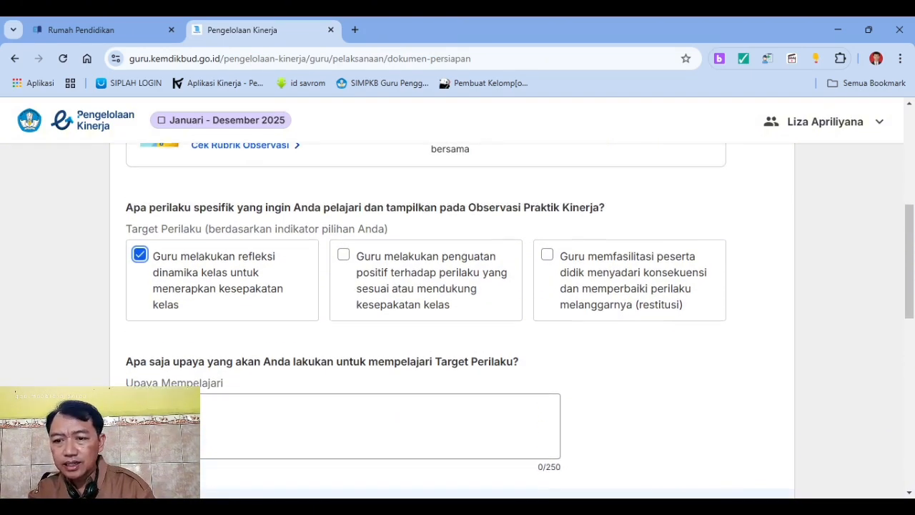
scroll(457, 300, down, 1)
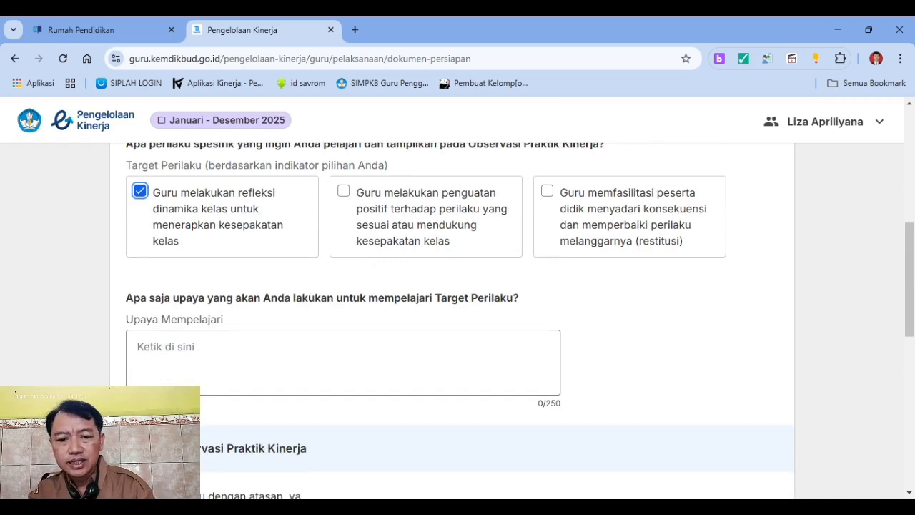
Step: Highlight the question "Apa saja upaya yang akan Anda lakukan untuk mempelajari Target Perilaku?" and activate its Upaya Mempelajari answer field
scroll(458, 300, down, 1)
click(343, 296)
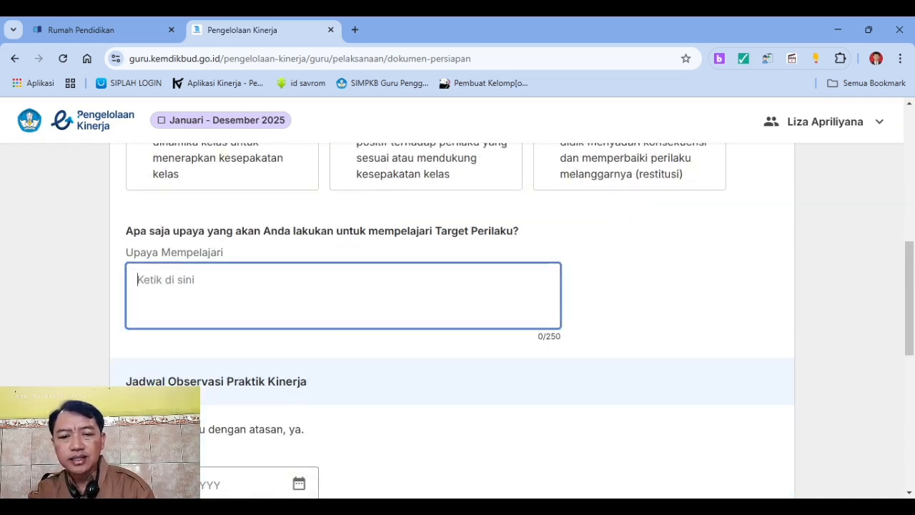
scroll(343, 296, up, 1)
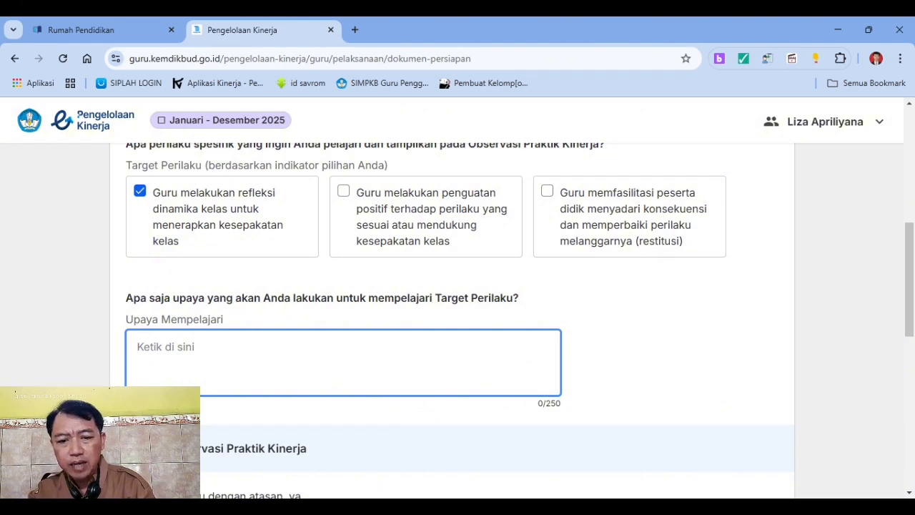
drag(126, 298, 519, 297)
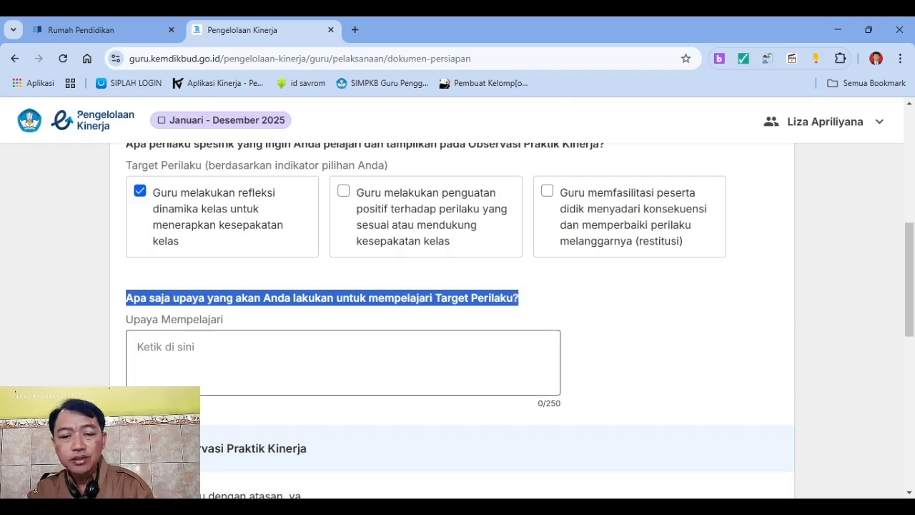
click(165, 348)
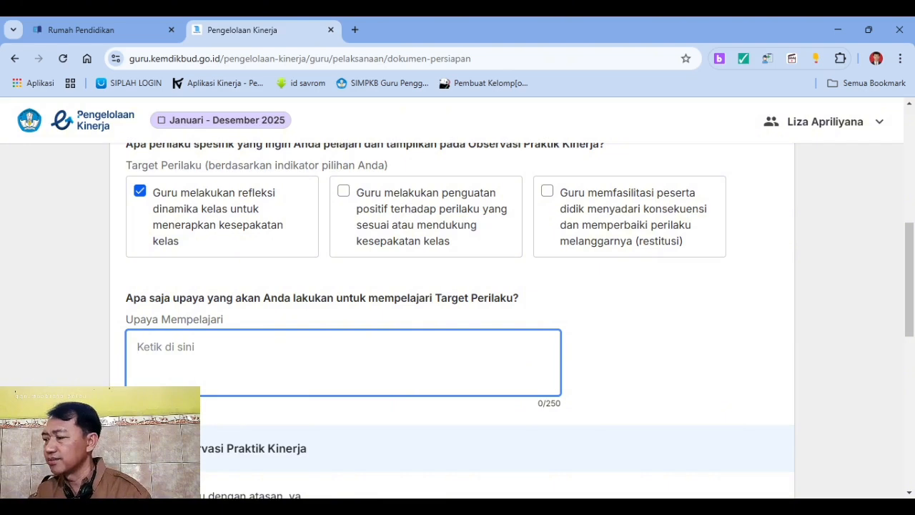
Step: In the Jadwal Observasi Praktik Kinerja section, set Jenjang to SD and Kelas to Kelas 4
scroll(452, 320, down, 4)
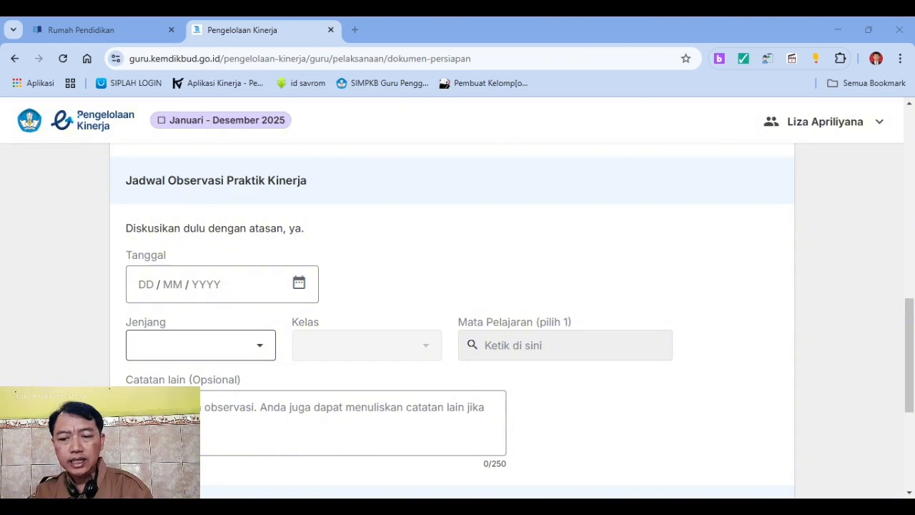
click(201, 345)
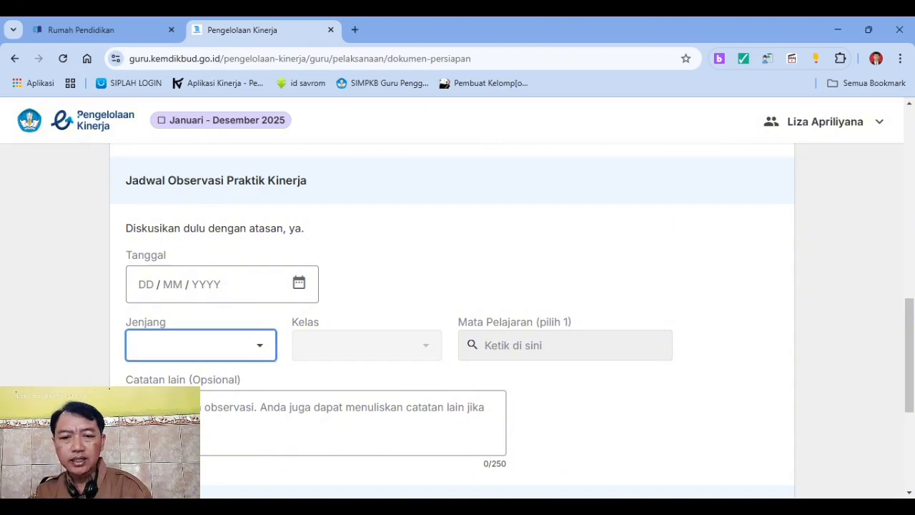
click(172, 386)
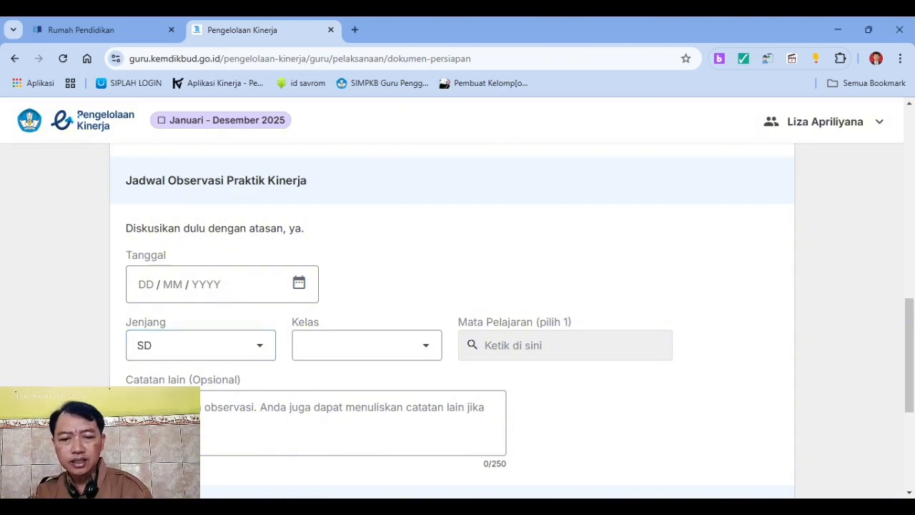
click(366, 345)
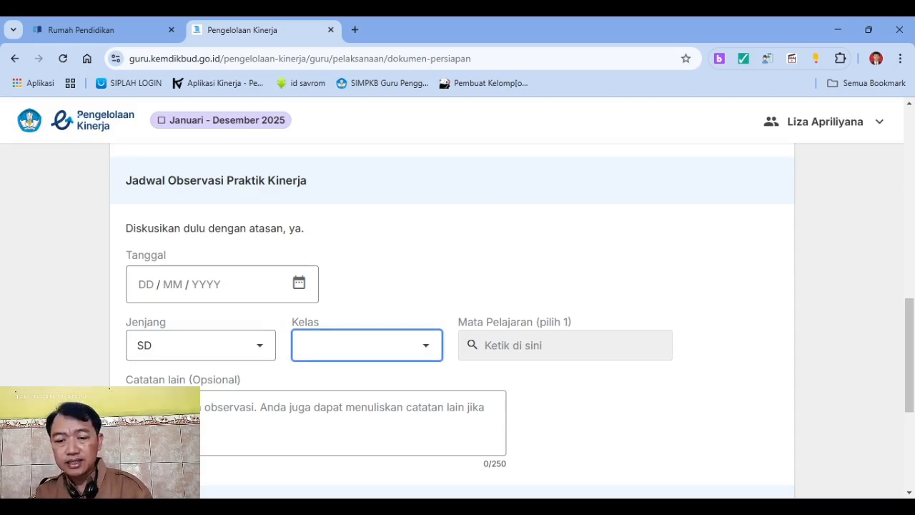
click(329, 423)
Step: Highlight the "DOKUMEN RPP/MODUL AJAR/PERANGKAT ASESMEN" label in the optional document upload section and review that section
scroll(452, 320, down, 2)
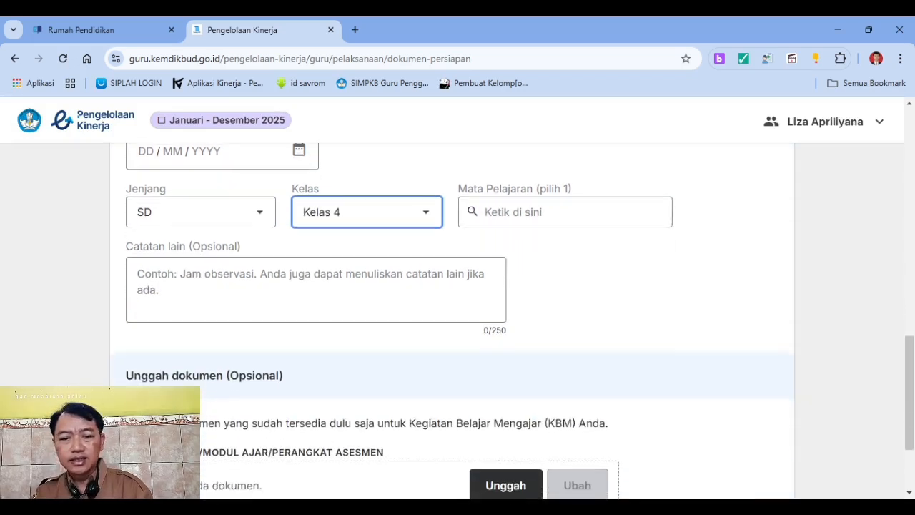
scroll(452, 320, down, 2)
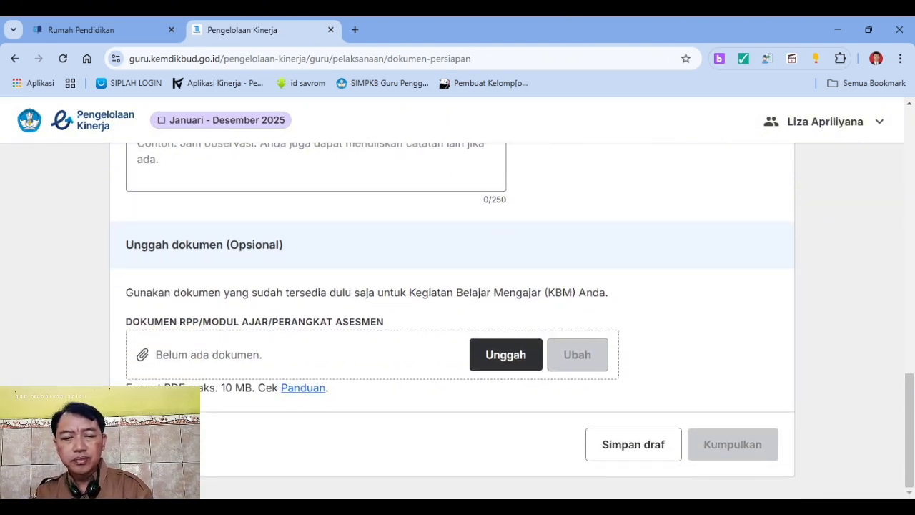
drag(126, 322, 384, 322)
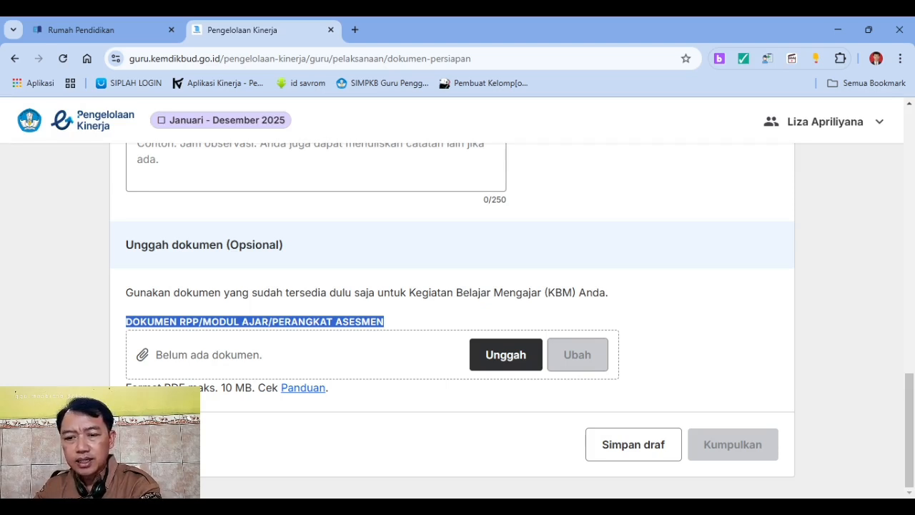
scroll(457, 301, up, 1)
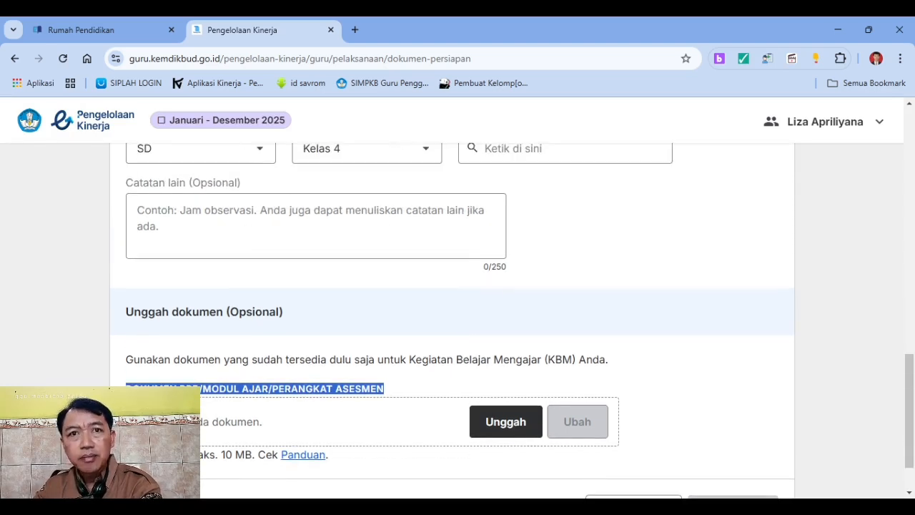
scroll(458, 301, down, 1)
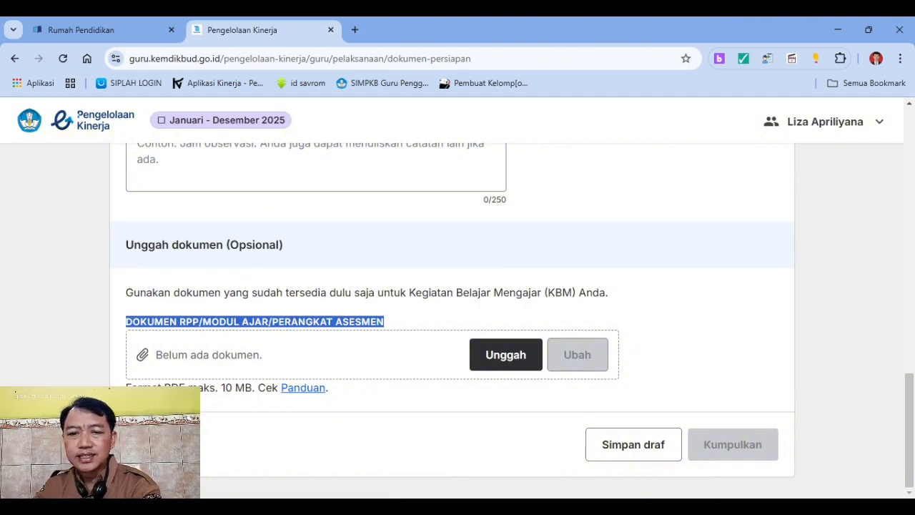
Step: Look over the teacher's form again from the chosen indicator to the document upload section, and switch away from its window
scroll(457, 300, up, 10)
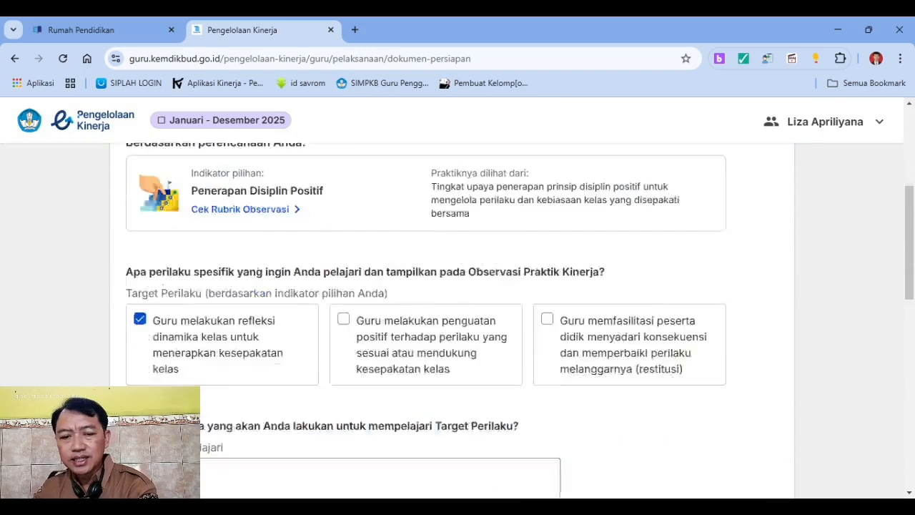
scroll(458, 301, down, 10)
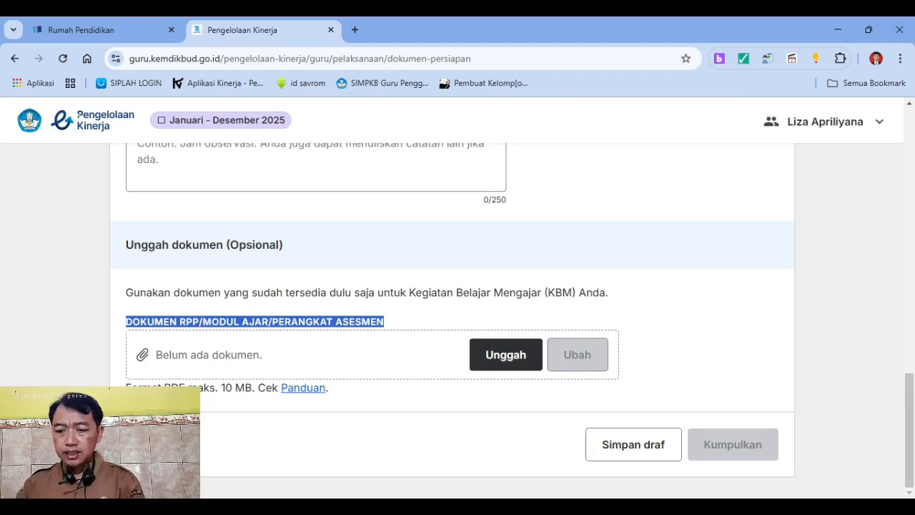
key(alt+Tab)
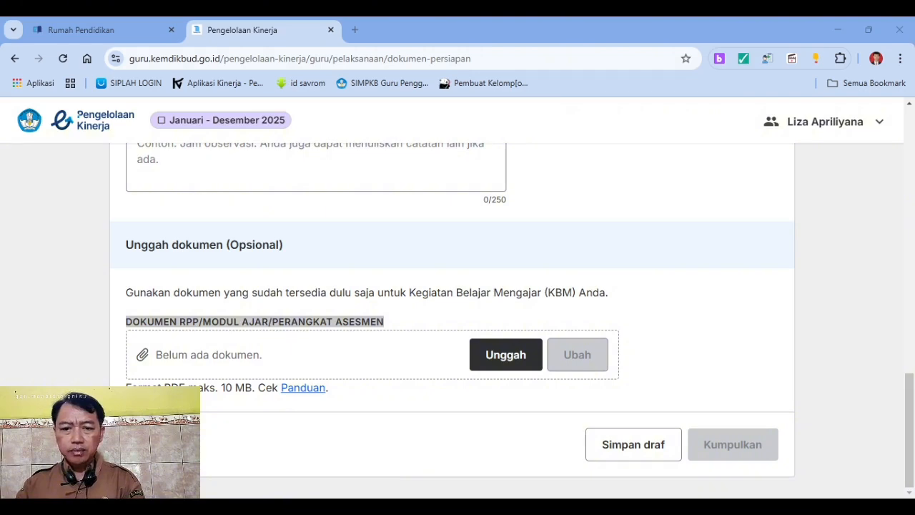